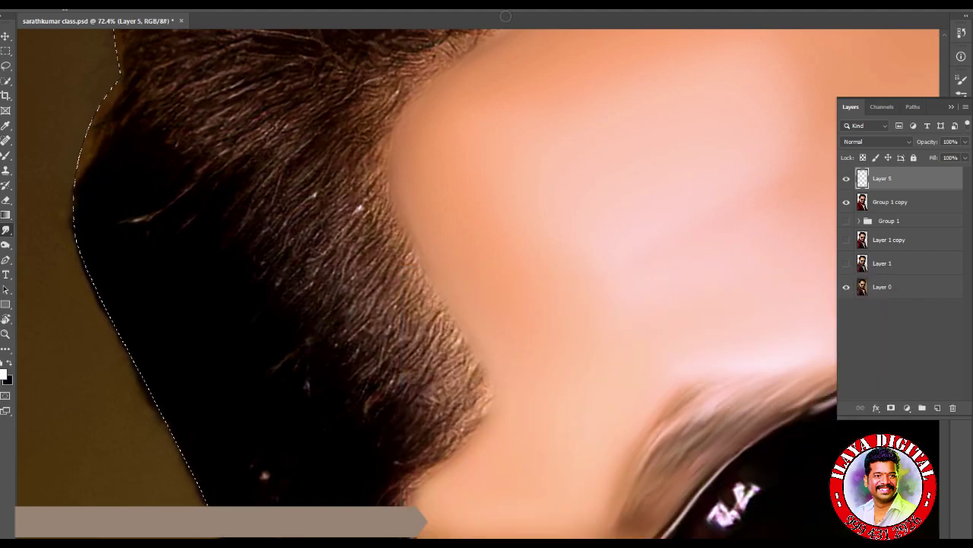
# Open the brush tip shape settings for the 11 px smudge brush and set the spacing to 29%.
pyautogui.press('F5')
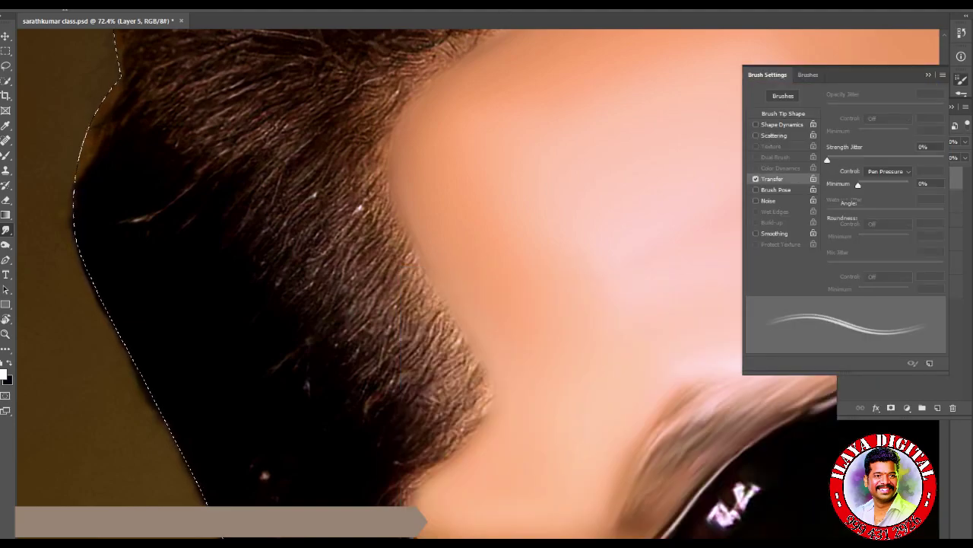
pyautogui.click(784, 114)
pyautogui.moveTo(828, 270); pyautogui.dragTo(845, 270)
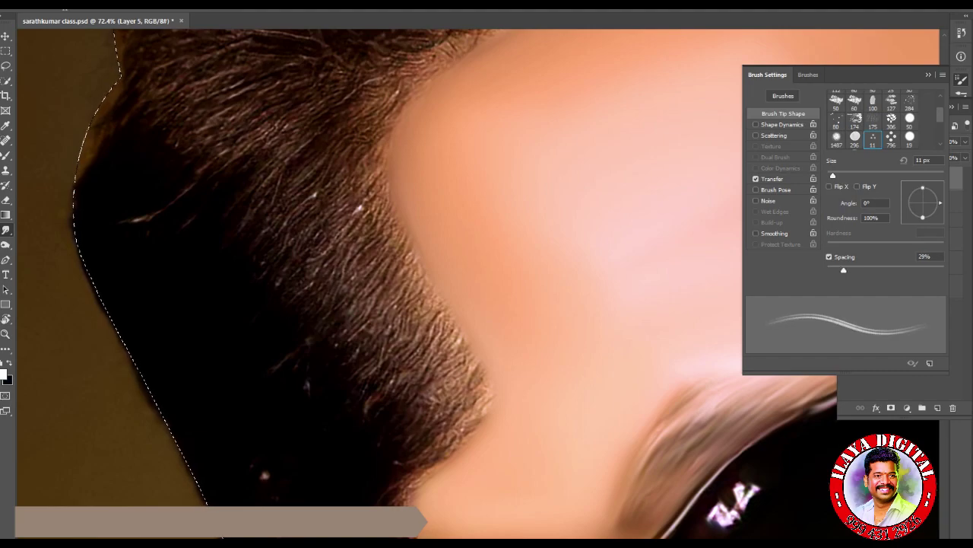
pyautogui.press('F5')
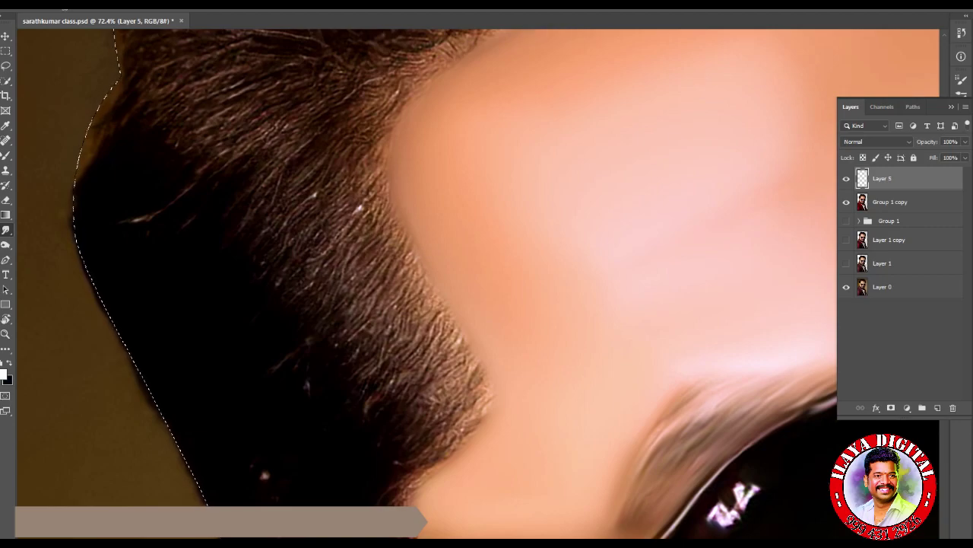
# Clear the selection around the hair and set the smudge tip to 35 px with 18% spacing.
pyautogui.hotkey('ctrl', 'z')
pyautogui.hotkey('ctrl', 'shift', 'z')
pyautogui.press('F5')
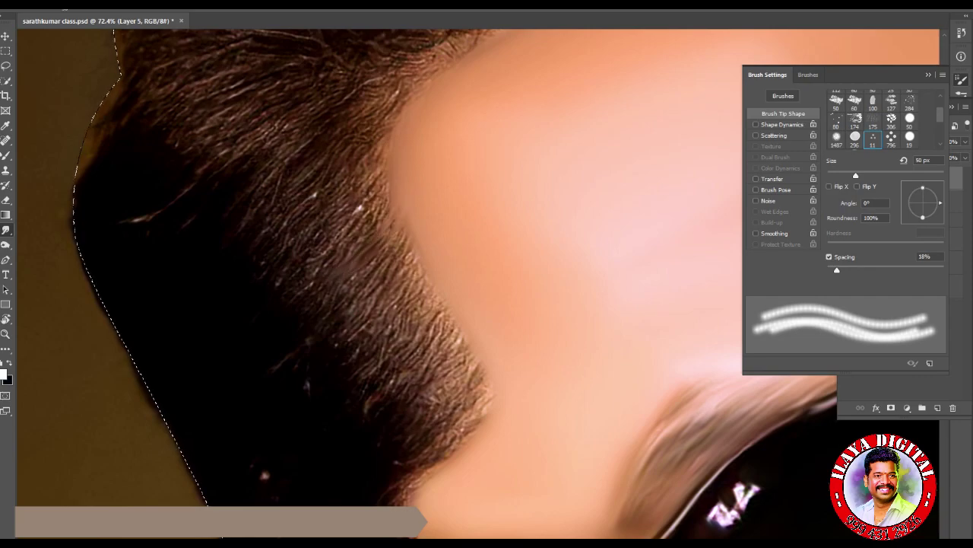
pyautogui.press('Insert')
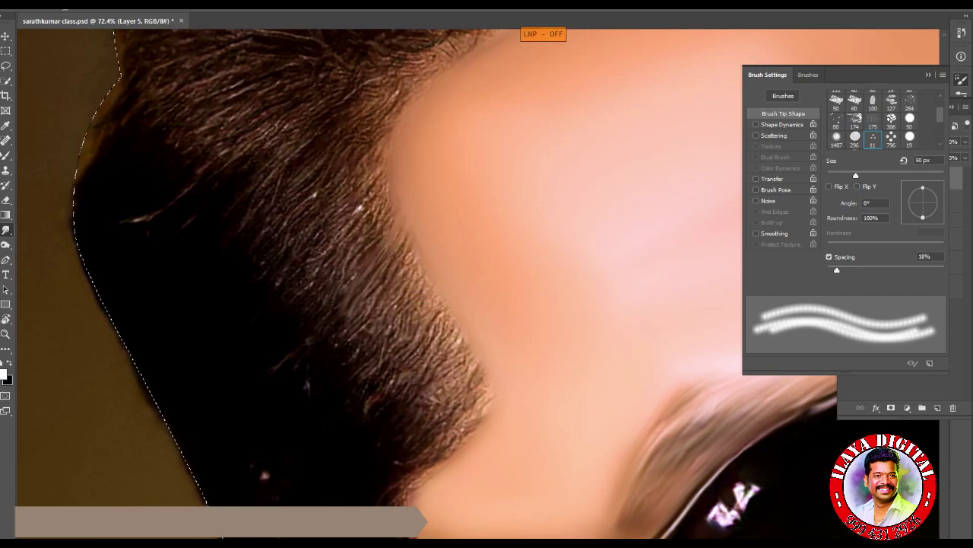
pyautogui.hotkey('ctrl', 'z')
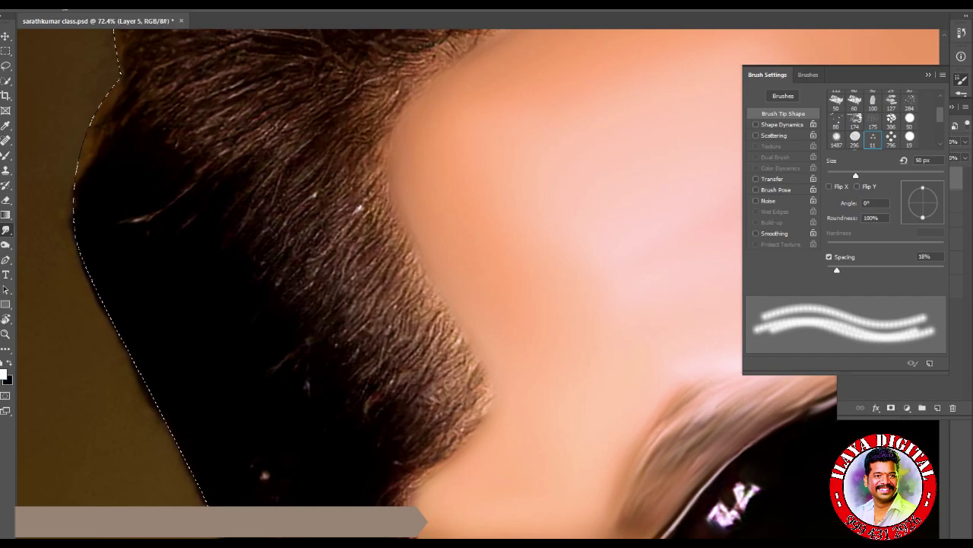
pyautogui.hotkey('ctrl', '+')
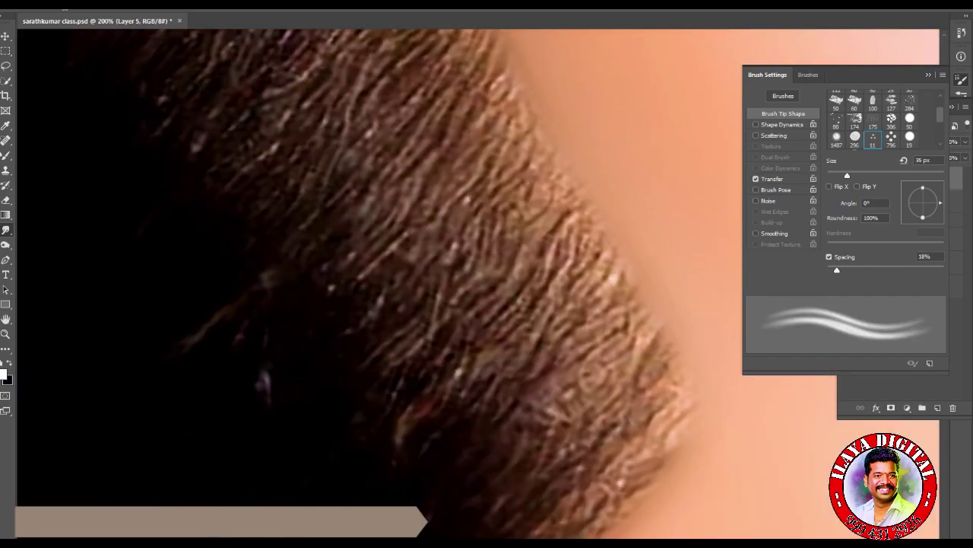
pyautogui.scroll(3, 511, 388)
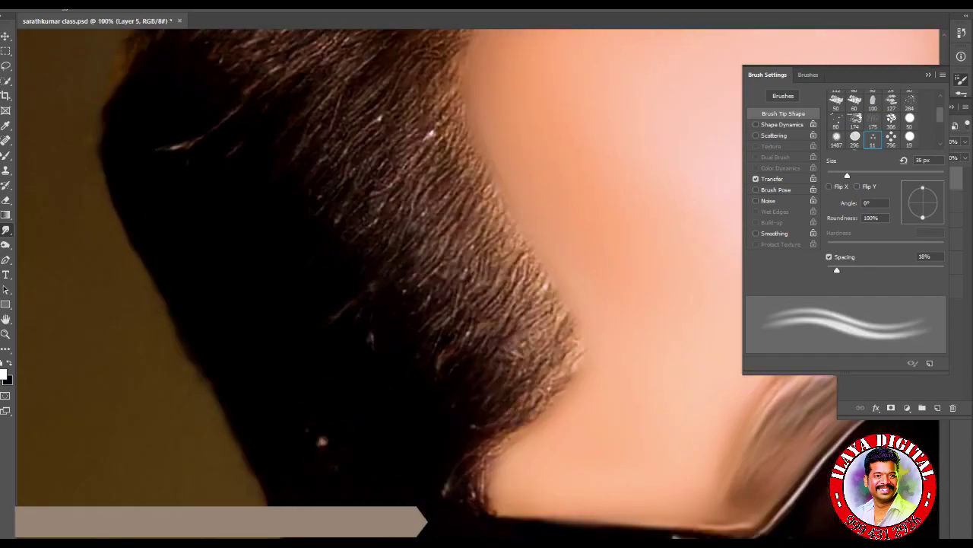
# Smudge the upper temple hair into curved strands running from the forehead edge into the dark hair.
pyautogui.hotkey('ctrl', '+')
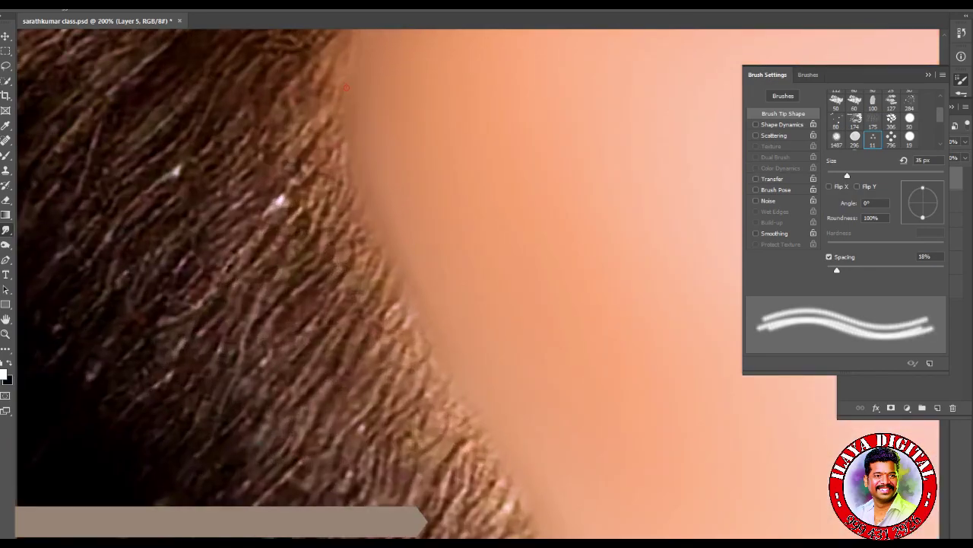
pyautogui.moveTo(339, 99); pyautogui.dragTo(175, 320)
pyautogui.moveTo(319, 129)
pyautogui.mouseDown()
pyautogui.moveTo(144, 399)
pyautogui.moveTo(167, 381)
pyautogui.mouseUp()
pyautogui.moveTo(319, 228); pyautogui.dragTo(190, 410)
pyautogui.moveTo(350, 206); pyautogui.dragTo(206, 452)
pyautogui.moveTo(380, 213); pyautogui.dragTo(243, 456)
pyautogui.moveTo(387, 266); pyautogui.dragTo(259, 487)
pyautogui.moveTo(319, 342); pyautogui.dragTo(425, 199)
pyautogui.moveTo(483, 114); pyautogui.dragTo(319, 396)
pyautogui.moveTo(495, 175); pyautogui.dragTo(357, 403)
pyautogui.moveTo(475, 274); pyautogui.dragTo(426, 323)
# Enable Transfer for the smudge brush and smudge tapered strands along the lower temple hairline.
pyautogui.click(755, 178)
pyautogui.moveTo(488, 248); pyautogui.dragTo(441, 335)
pyautogui.moveTo(524, 213); pyautogui.dragTo(464, 304)
pyautogui.moveTo(547, 244); pyautogui.dragTo(425, 388)
pyautogui.moveTo(555, 266); pyautogui.dragTo(453, 416)
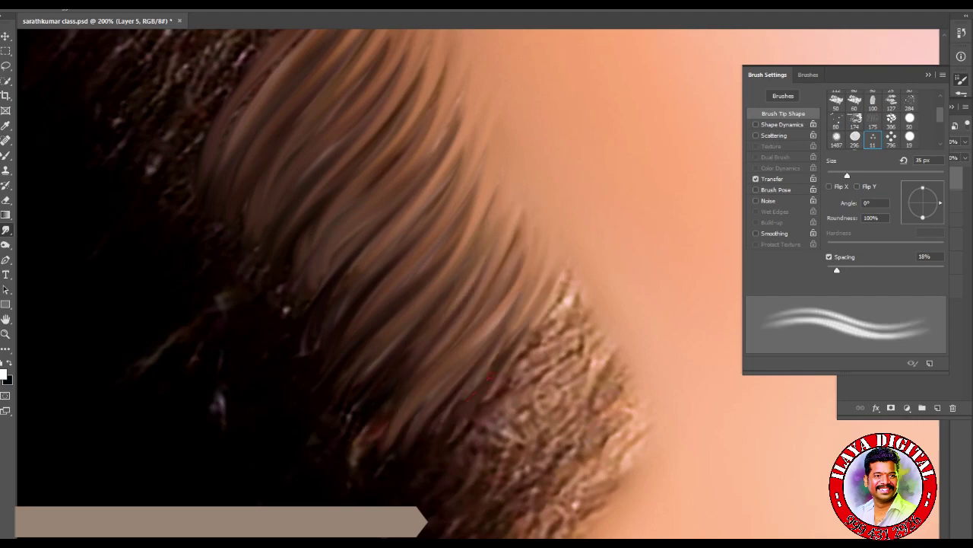
pyautogui.moveTo(563, 289); pyautogui.dragTo(433, 441)
pyautogui.moveTo(571, 327)
pyautogui.mouseDown()
pyautogui.moveTo(441, 464)
pyautogui.moveTo(448, 479)
pyautogui.mouseUp()
# Smudge the remaining hair texture at the temple's pointed corner and along its lower edge into smooth strands.
pyautogui.moveTo(582, 254)
pyautogui.mouseDown()
pyautogui.moveTo(513, 163)
pyautogui.moveTo(293, 415)
pyautogui.mouseUp()
pyautogui.moveTo(502, 251); pyautogui.dragTo(331, 384)
pyautogui.moveTo(532, 217); pyautogui.dragTo(325, 444)
pyautogui.moveTo(494, 305); pyautogui.dragTo(352, 433)
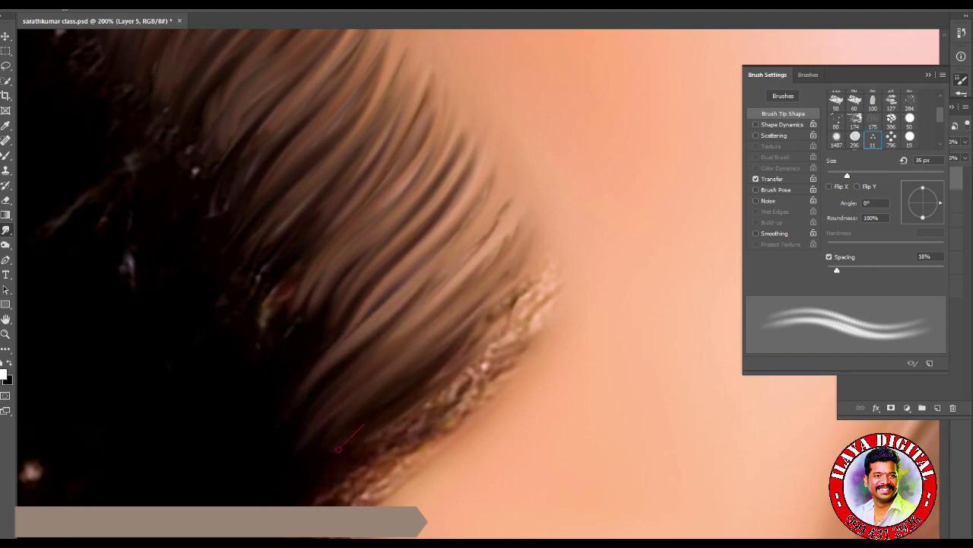
pyautogui.moveTo(541, 274); pyautogui.dragTo(350, 456)
pyautogui.moveTo(540, 292); pyautogui.dragTo(327, 487)
pyautogui.moveTo(522, 328); pyautogui.dragTo(327, 475)
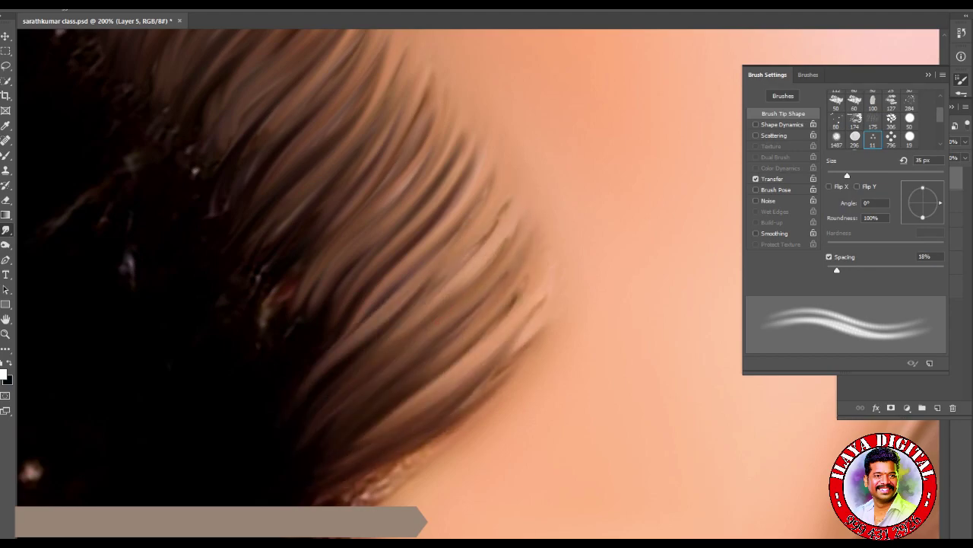
# Smudge the textured hair directly above the finished temple area into strands sweeping away from the forehead.
pyautogui.hotkey('ctrl', '-')
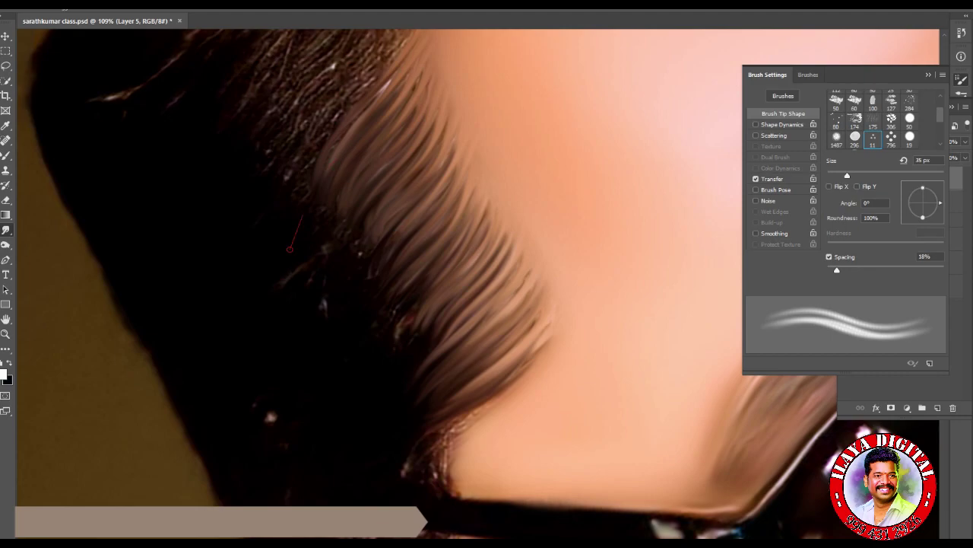
pyautogui.scroll(5, 477, 282)
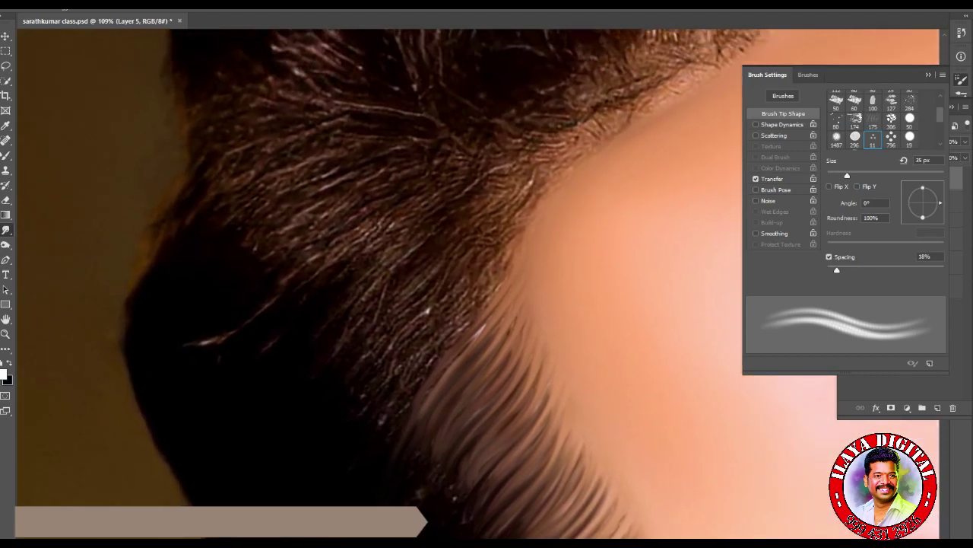
pyautogui.moveTo(494, 227)
pyautogui.mouseDown()
pyautogui.moveTo(407, 308)
pyautogui.moveTo(429, 304)
pyautogui.mouseUp()
pyautogui.moveTo(506, 255); pyautogui.dragTo(435, 309)
pyautogui.moveTo(502, 270); pyautogui.dragTo(418, 364)
pyautogui.moveTo(482, 304); pyautogui.dragTo(422, 365)
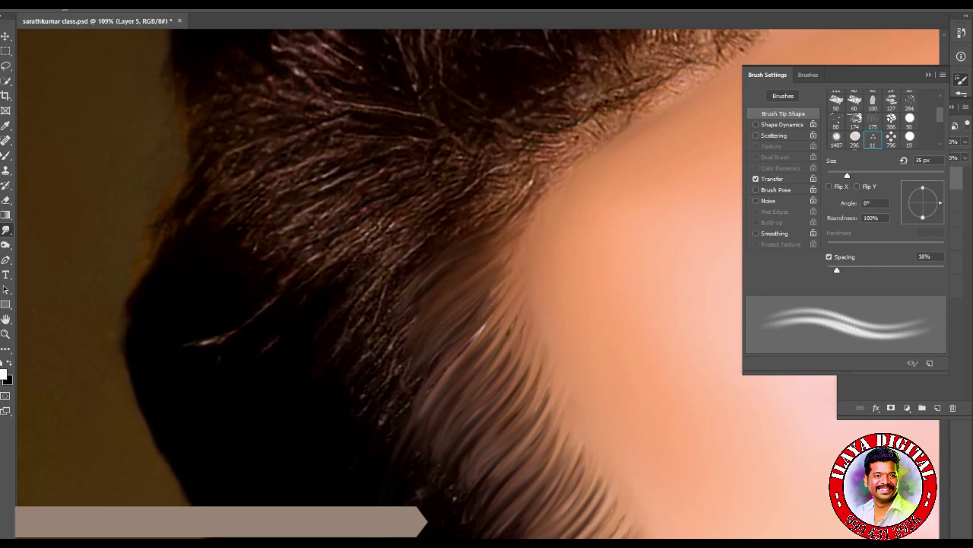
# Disable Transfer, set the brush spacing to 1%, and smudge the hair at the upper corner of the temple.
pyautogui.click(756, 178)
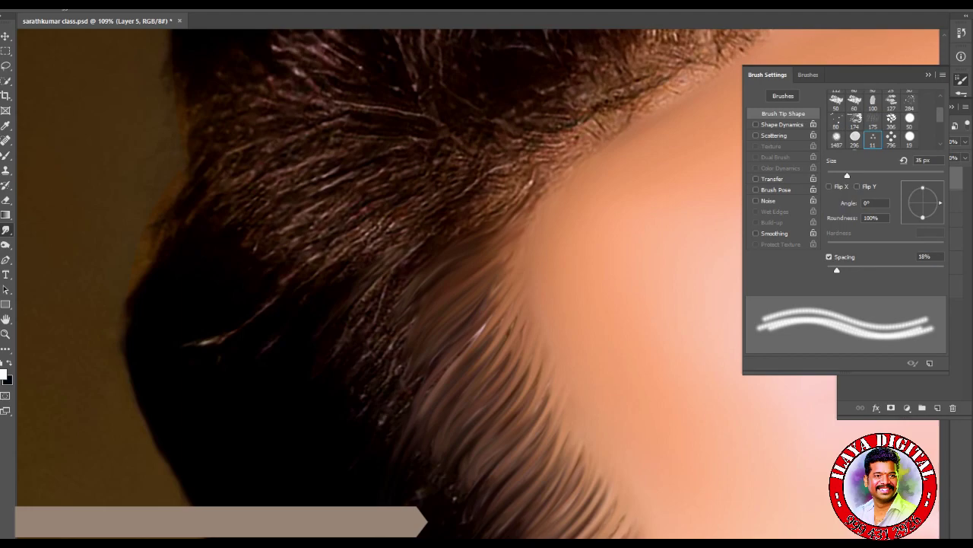
pyautogui.moveTo(837, 270); pyautogui.dragTo(828, 270)
pyautogui.moveTo(509, 193); pyautogui.dragTo(426, 242)
pyautogui.moveTo(538, 176); pyautogui.dragTo(479, 220)
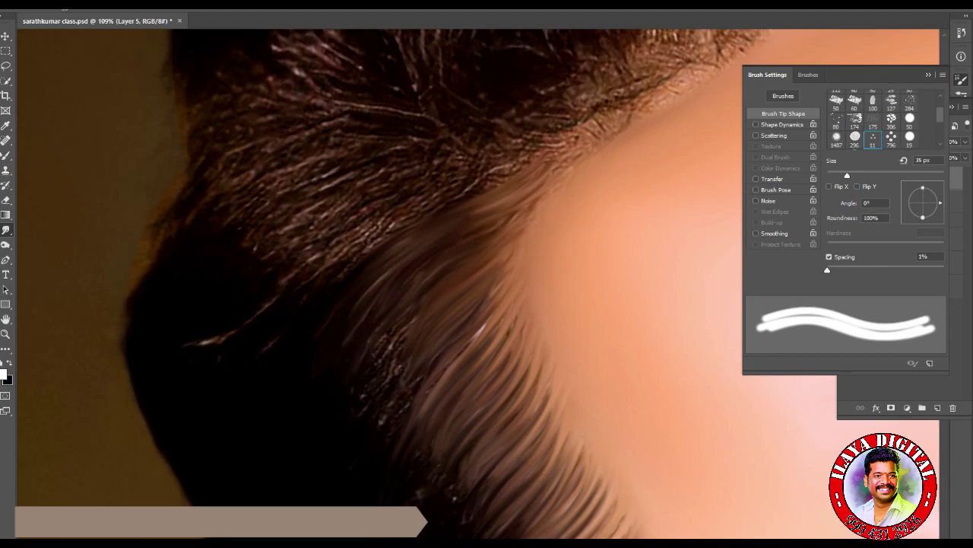
pyautogui.moveTo(412, 307); pyautogui.dragTo(378, 351)
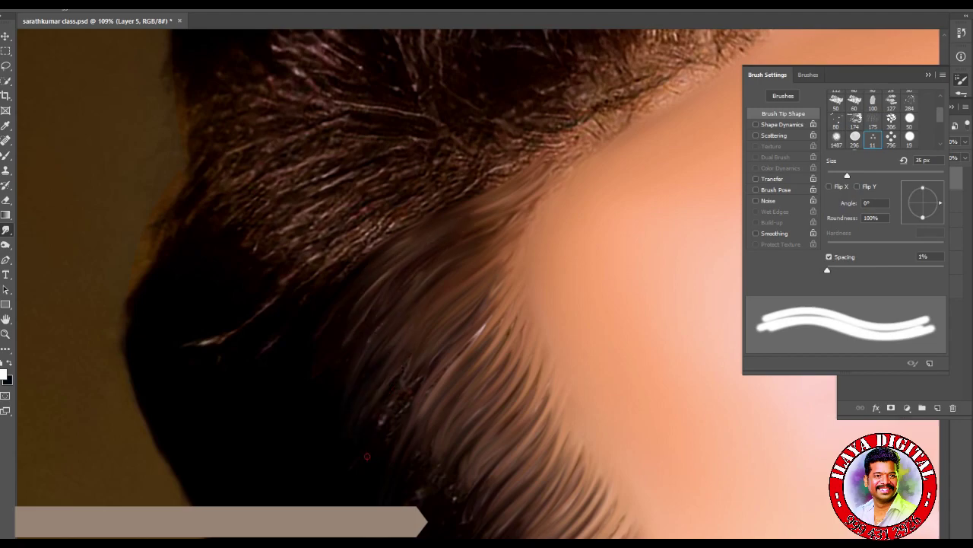
# Reduce the smudge brush to 25 px and smudge the sideburn's cheek-side edge below the glasses arm into fine strands.
pyautogui.scroll(-3, 456, 281)
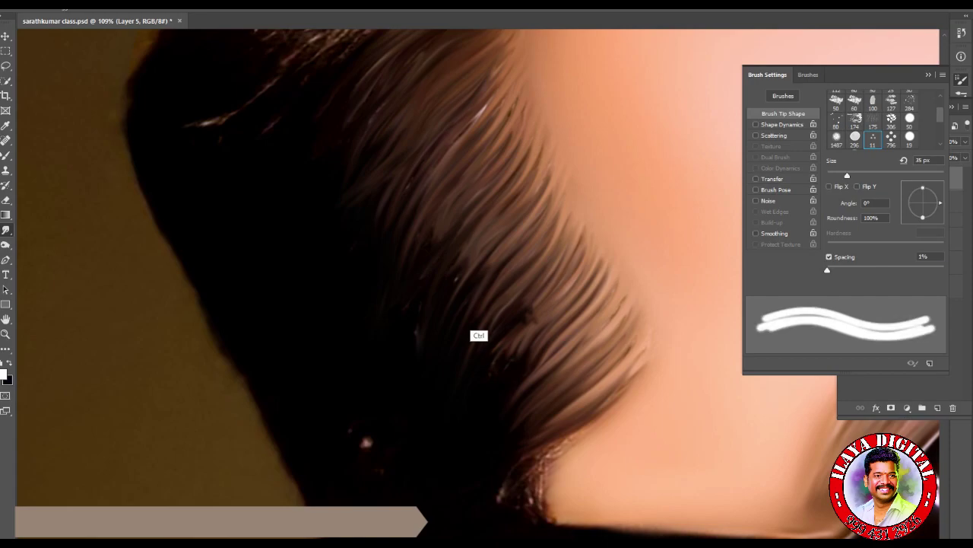
pyautogui.hotkey('ctrl', '+')
pyautogui.hotkey('ctrl', '+')
pyautogui.press('[')
pyautogui.moveTo(535, 165)
pyautogui.mouseDown()
pyautogui.moveTo(403, 243)
pyautogui.moveTo(384, 286)
pyautogui.moveTo(392, 320)
pyautogui.mouseUp()
pyautogui.hotkey('ctrl', '-')
pyautogui.moveTo(486, 163); pyautogui.dragTo(400, 270)
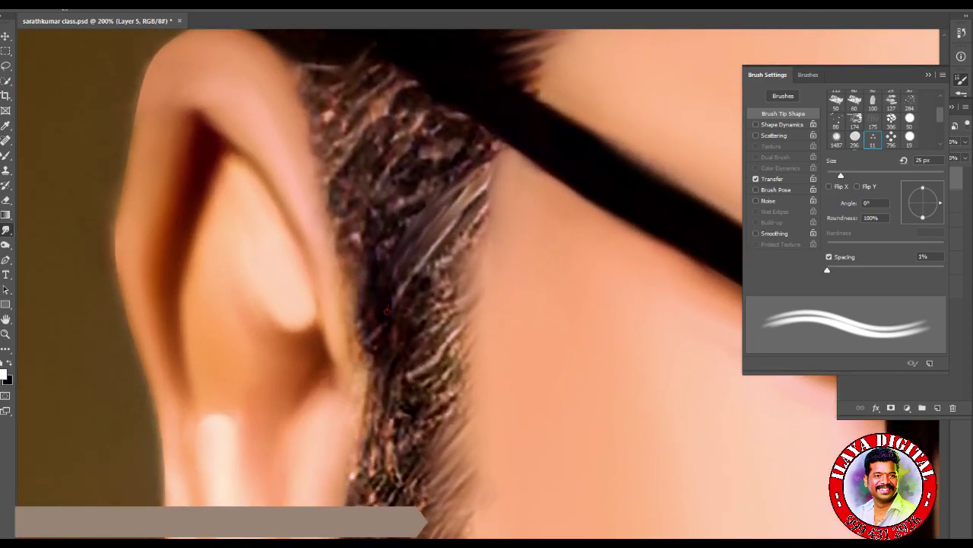
pyautogui.moveTo(487, 209); pyautogui.dragTo(384, 312)
pyautogui.moveTo(470, 251); pyautogui.dragTo(395, 354)
pyautogui.moveTo(472, 301); pyautogui.dragTo(391, 395)
pyautogui.moveTo(461, 335); pyautogui.dragTo(403, 422)
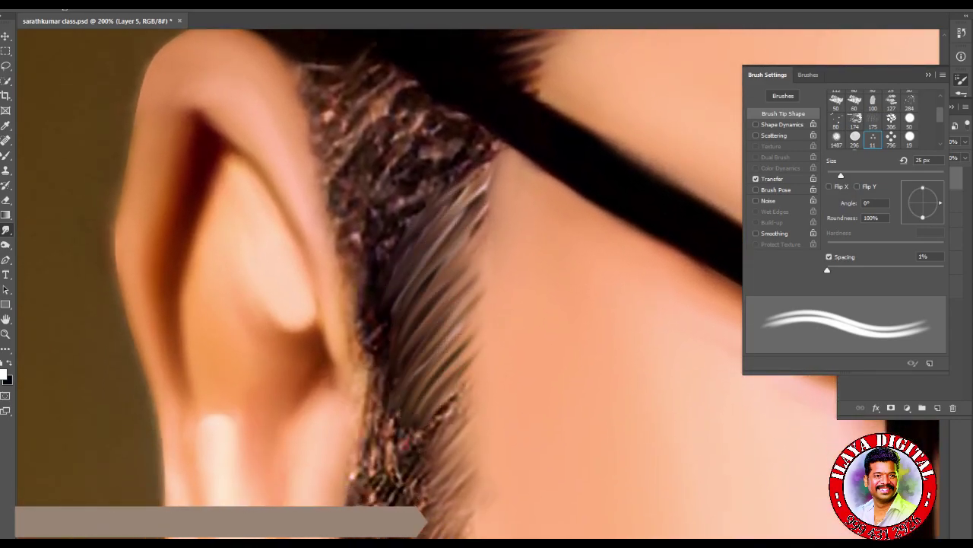
# Smudge the lower and middle part of the sideburn beside the ear into downward-sweeping strands.
pyautogui.moveTo(457, 381); pyautogui.dragTo(403, 479)
pyautogui.moveTo(400, 224); pyautogui.dragTo(357, 323)
pyautogui.moveTo(403, 281); pyautogui.dragTo(358, 434)
pyautogui.moveTo(403, 365); pyautogui.dragTo(357, 486)
pyautogui.moveTo(419, 429); pyautogui.dragTo(380, 502)
pyautogui.moveTo(411, 320); pyautogui.dragTo(395, 460)
# Smudge the inner sideburn hair along the ear and up to the glasses arm.
pyautogui.moveTo(430, 220)
pyautogui.mouseDown()
pyautogui.moveTo(377, 293)
pyautogui.moveTo(323, 410)
pyautogui.mouseUp()
pyautogui.moveTo(365, 384); pyautogui.dragTo(357, 480)
pyautogui.moveTo(344, 207)
pyautogui.mouseDown()
pyautogui.moveTo(320, 251)
pyautogui.moveTo(331, 422)
pyautogui.moveTo(347, 494)
pyautogui.mouseUp()
pyautogui.moveTo(357, 232)
pyautogui.mouseDown()
pyautogui.moveTo(403, 308)
pyautogui.moveTo(444, 335)
pyautogui.moveTo(418, 335)
pyautogui.mouseUp()
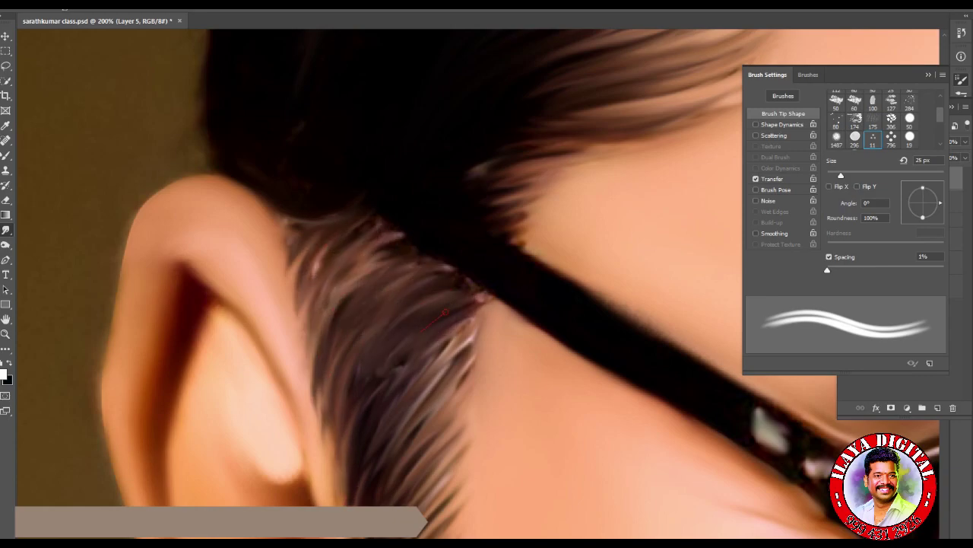
pyautogui.moveTo(378, 397)
pyautogui.mouseDown()
pyautogui.moveTo(464, 338)
pyautogui.moveTo(399, 460)
pyautogui.mouseUp()
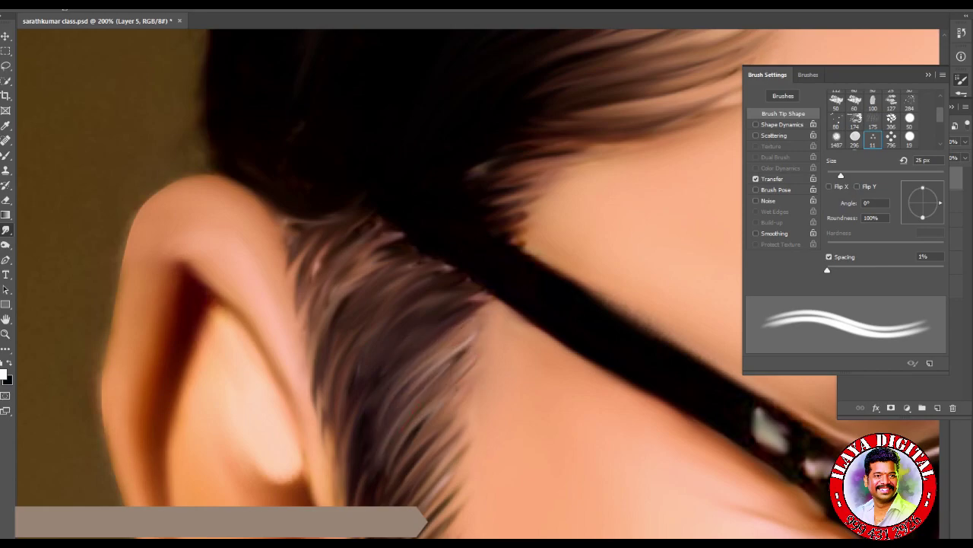
# Smudge the lower sideburn next to the earlobe into strands running down toward the beard.
pyautogui.scroll(-5, 428, 176)
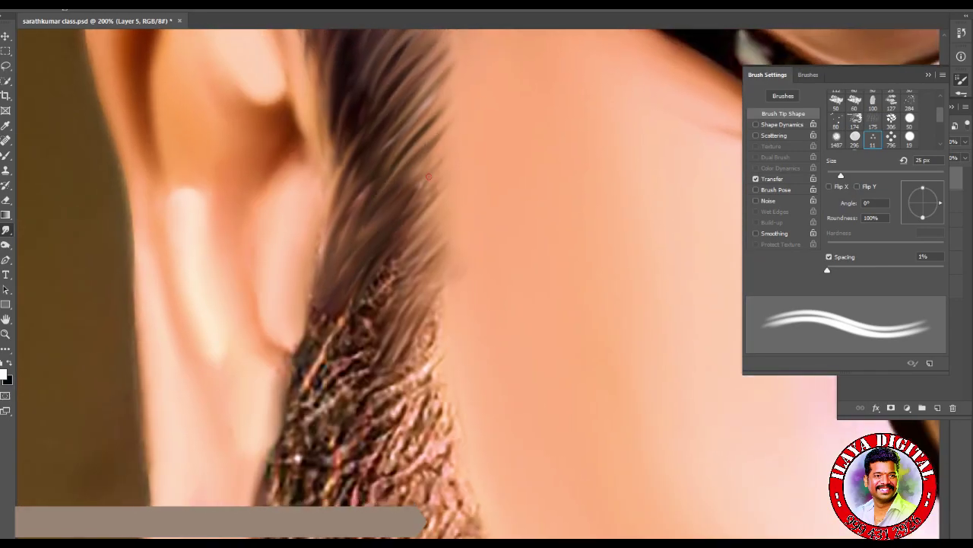
pyautogui.moveTo(428, 176)
pyautogui.mouseDown()
pyautogui.moveTo(346, 354)
pyautogui.moveTo(426, 293)
pyautogui.moveTo(353, 423)
pyautogui.moveTo(441, 365)
pyautogui.moveTo(354, 498)
pyautogui.moveTo(456, 399)
pyautogui.mouseUp()
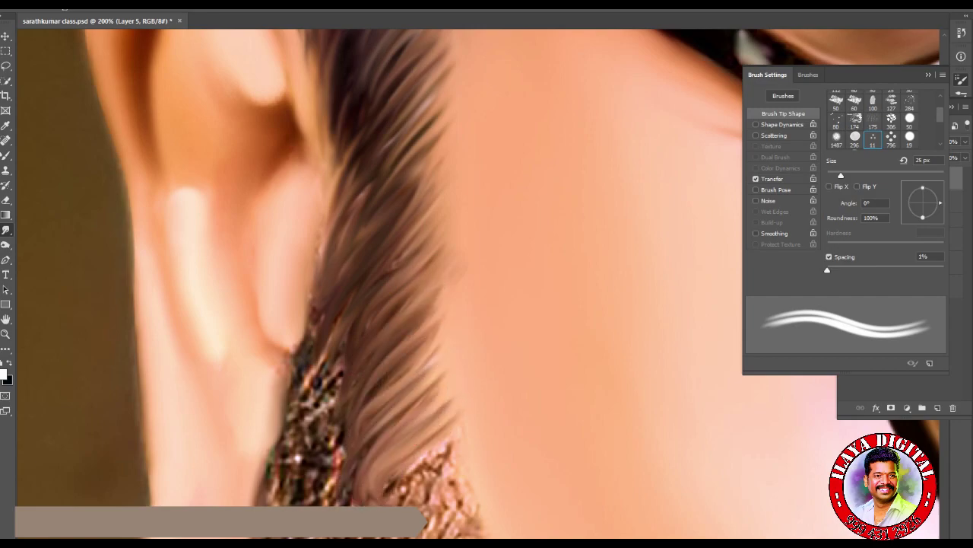
pyautogui.scroll(-3, 372, 494)
pyautogui.moveTo(350, 392)
pyautogui.mouseDown()
pyautogui.moveTo(466, 269)
pyautogui.moveTo(376, 414)
pyautogui.moveTo(464, 304)
pyautogui.moveTo(396, 448)
pyautogui.moveTo(456, 373)
pyautogui.mouseUp()
pyautogui.moveTo(334, 129)
pyautogui.mouseDown()
pyautogui.moveTo(304, 228)
pyautogui.moveTo(343, 160)
pyautogui.moveTo(312, 236)
pyautogui.moveTo(357, 175)
pyautogui.moveTo(319, 334)
pyautogui.moveTo(316, 411)
pyautogui.moveTo(335, 456)
pyautogui.moveTo(289, 304)
pyautogui.moveTo(282, 475)
pyautogui.moveTo(304, 490)
pyautogui.mouseUp()
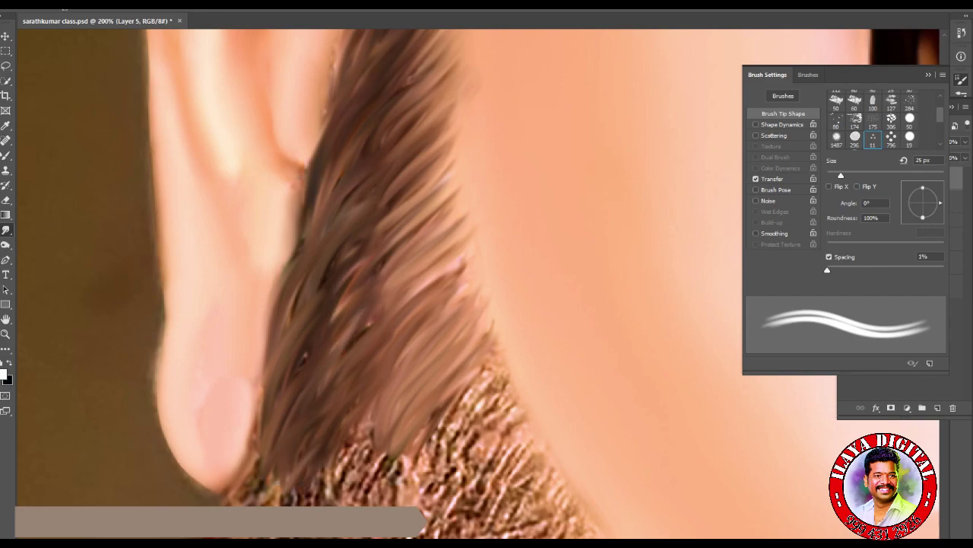
# Rotate the canvas and, with the smudge brush enlarged to 35 px, begin smudging the front hair above the forehead.
pyautogui.scroll(-5, 590, 360)
pyautogui.scroll(10, 540, 362)
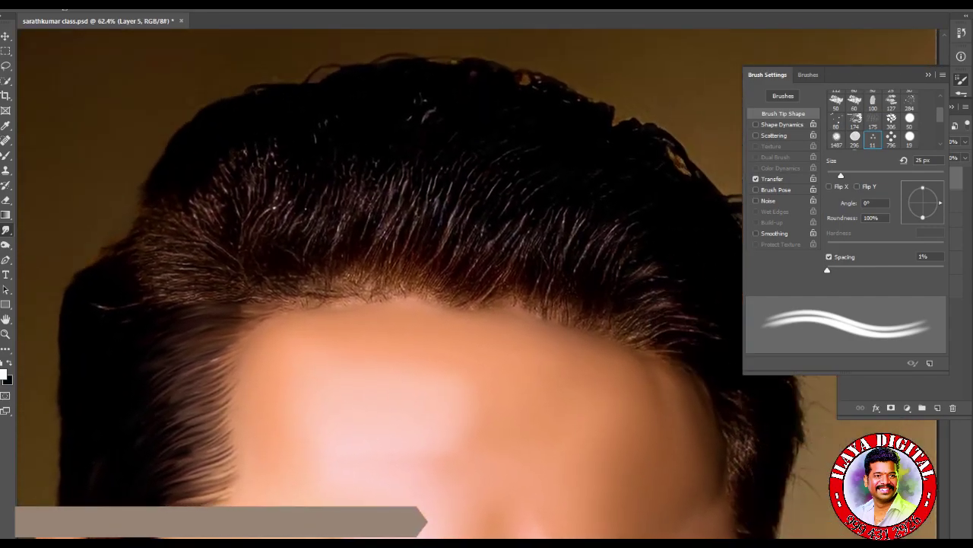
pyautogui.press('r')
pyautogui.moveTo(477, 293)
pyautogui.mouseDown()
pyautogui.moveTo(532, 289)
pyautogui.moveTo(457, 243)
pyautogui.moveTo(509, 342)
pyautogui.moveTo(524, 263)
pyautogui.mouseUp()
pyautogui.scroll(3, 569, 299)
pyautogui.moveTo(569, 300)
pyautogui.mouseDown()
pyautogui.moveTo(540, 278)
pyautogui.moveTo(586, 286)
pyautogui.mouseUp()
pyautogui.scroll(2, 586, 287)
pyautogui.press(']')
pyautogui.moveTo(316, 282); pyautogui.dragTo(487, 340)
pyautogui.moveTo(423, 306); pyautogui.dragTo(525, 320)
pyautogui.moveTo(291, 263); pyautogui.dragTo(491, 291)
# Smudge long strands from the front hairline back into the dark hair on top of the head.
pyautogui.scroll(2, 273, 203)
pyautogui.moveTo(273, 204)
pyautogui.mouseDown()
pyautogui.moveTo(354, 225)
pyautogui.moveTo(504, 300)
pyautogui.mouseUp()
pyautogui.moveTo(286, 222); pyautogui.dragTo(525, 325)
pyautogui.moveTo(280, 248); pyautogui.dragTo(545, 367)
pyautogui.moveTo(275, 291)
pyautogui.mouseDown()
pyautogui.moveTo(501, 373)
pyautogui.moveTo(535, 423)
pyautogui.mouseUp()
pyautogui.moveTo(311, 350); pyautogui.dragTo(505, 453)
pyautogui.moveTo(263, 329); pyautogui.dragTo(446, 424)
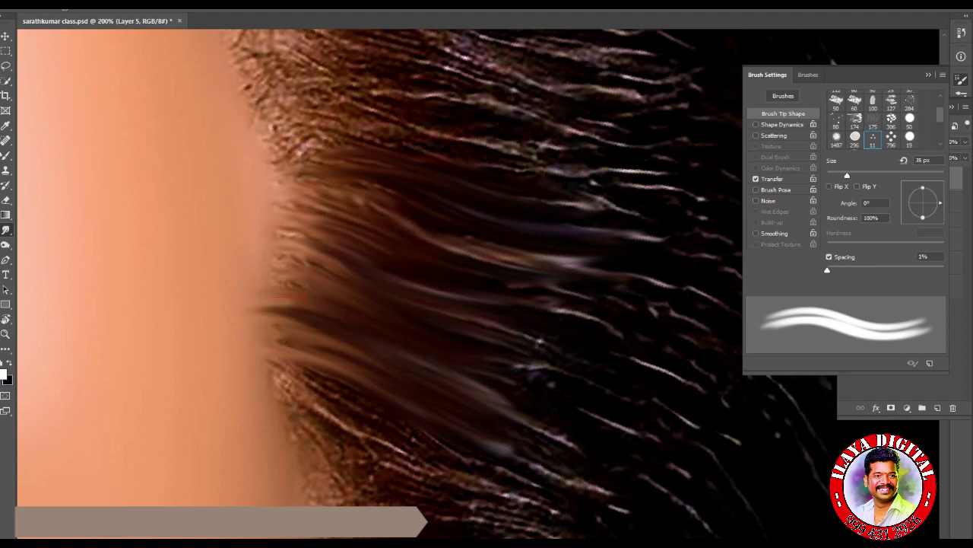
# Continue the long smudged strands along the front hairline toward the opposite side of the forehead.
pyautogui.moveTo(275, 298); pyautogui.dragTo(379, 334)
pyautogui.moveTo(258, 216); pyautogui.dragTo(424, 289)
pyautogui.scroll(-3, 364, 168)
pyautogui.moveTo(272, 187)
pyautogui.mouseDown()
pyautogui.moveTo(358, 235)
pyautogui.moveTo(468, 326)
pyautogui.mouseUp()
pyautogui.moveTo(252, 214)
pyautogui.mouseDown()
pyautogui.moveTo(362, 303)
pyautogui.moveTo(605, 374)
pyautogui.mouseUp()
pyautogui.moveTo(475, 207); pyautogui.dragTo(632, 334)
# Smudge the next section of textured front hair into nearly parallel strands running back from the forehead edge.
pyautogui.scroll(-2, 366, 273)
pyautogui.moveTo(301, 217)
pyautogui.mouseDown()
pyautogui.moveTo(410, 194)
pyautogui.moveTo(533, 244)
pyautogui.mouseUp()
pyautogui.moveTo(297, 175); pyautogui.dragTo(502, 187)
pyautogui.moveTo(273, 68); pyautogui.dragTo(391, 149)
pyautogui.moveTo(289, 228); pyautogui.dragTo(456, 258)
pyautogui.moveTo(274, 244); pyautogui.dragTo(464, 274)
pyautogui.moveTo(277, 274); pyautogui.dragTo(486, 293)
pyautogui.moveTo(274, 305); pyautogui.dragTo(459, 311)
pyautogui.moveTo(277, 342); pyautogui.dragTo(548, 349)
pyautogui.moveTo(305, 197); pyautogui.dragTo(430, 224)
pyautogui.moveTo(228, 152); pyautogui.dragTo(423, 202)
pyautogui.moveTo(282, 145); pyautogui.dragTo(426, 206)
pyautogui.moveTo(480, 239); pyautogui.dragTo(417, 168)
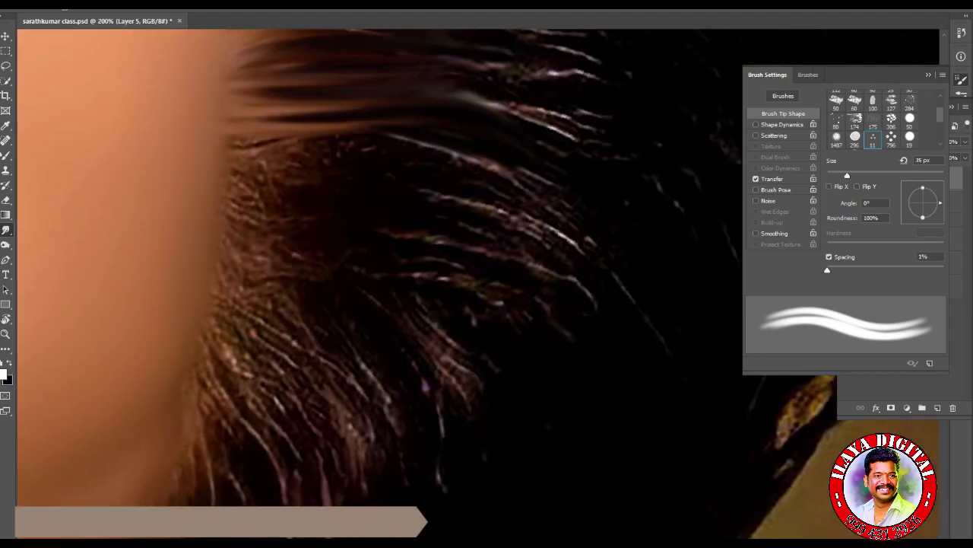
# Smudge the hair approaching the far forehead corner into long strands that curve at their dark ends.
pyautogui.moveTo(228, 164); pyautogui.dragTo(532, 202)
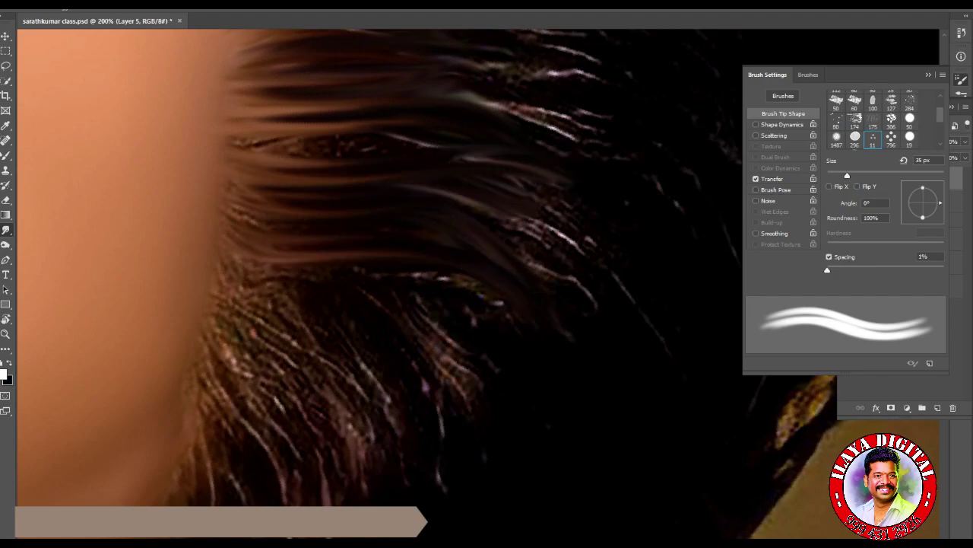
pyautogui.moveTo(273, 141); pyautogui.dragTo(532, 163)
pyautogui.moveTo(236, 198); pyautogui.dragTo(532, 190)
pyautogui.moveTo(243, 221)
pyautogui.mouseDown()
pyautogui.moveTo(527, 212)
pyautogui.moveTo(609, 300)
pyautogui.mouseUp()
pyautogui.moveTo(228, 266)
pyautogui.mouseDown()
pyautogui.moveTo(502, 305)
pyautogui.moveTo(562, 346)
pyautogui.mouseUp()
pyautogui.moveTo(540, 243); pyautogui.dragTo(643, 361)
pyautogui.moveTo(411, 312); pyautogui.dragTo(494, 449)
# Smudge the hair roots around the far forehead corner into strands bending down toward the temple.
pyautogui.moveTo(498, 403); pyautogui.dragTo(524, 449)
pyautogui.moveTo(197, 334)
pyautogui.mouseDown()
pyautogui.moveTo(246, 125)
pyautogui.moveTo(387, 381)
pyautogui.mouseUp()
pyautogui.moveTo(266, 187)
pyautogui.mouseDown()
pyautogui.moveTo(336, 411)
pyautogui.moveTo(327, 403)
pyautogui.mouseUp()
pyautogui.moveTo(247, 235); pyautogui.dragTo(302, 394)
pyautogui.moveTo(255, 275); pyautogui.dragTo(221, 422)
pyautogui.moveTo(255, 306); pyautogui.dragTo(241, 434)
pyautogui.moveTo(273, 106); pyautogui.dragTo(396, 259)
pyautogui.moveTo(289, 83); pyautogui.dragTo(449, 282)
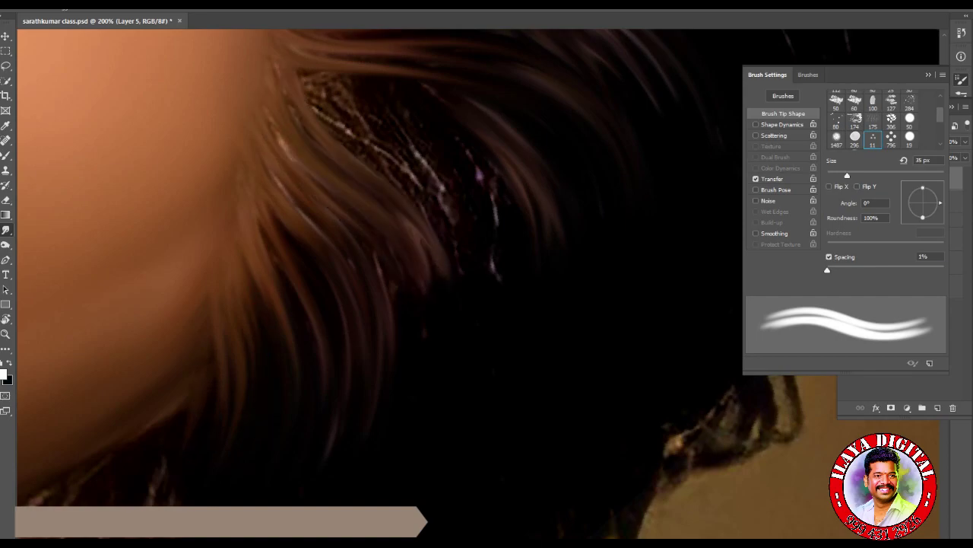
# Smudge the leftover textured patch behind the far forehead corner into smooth curved strands.
pyautogui.moveTo(319, 83); pyautogui.dragTo(468, 274)
pyautogui.moveTo(357, 88); pyautogui.dragTo(502, 274)
pyautogui.moveTo(475, 125); pyautogui.dragTo(548, 282)
pyautogui.moveTo(426, 243); pyautogui.dragTo(460, 346)
pyautogui.moveTo(304, 148); pyautogui.dragTo(403, 247)
pyautogui.moveTo(441, 194); pyautogui.dragTo(490, 312)
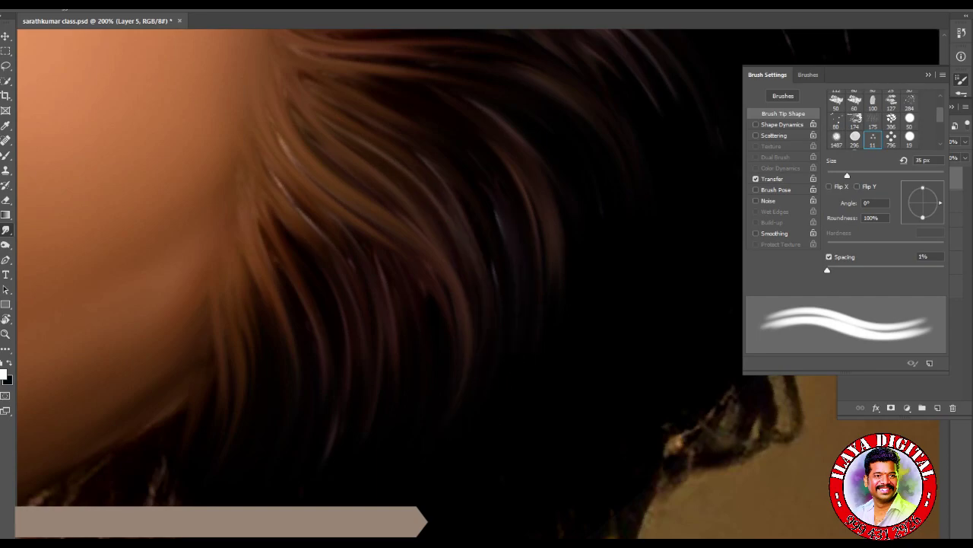
pyautogui.moveTo(438, 273); pyautogui.dragTo(444, 365)
pyautogui.moveTo(301, 213); pyautogui.dragTo(331, 263)
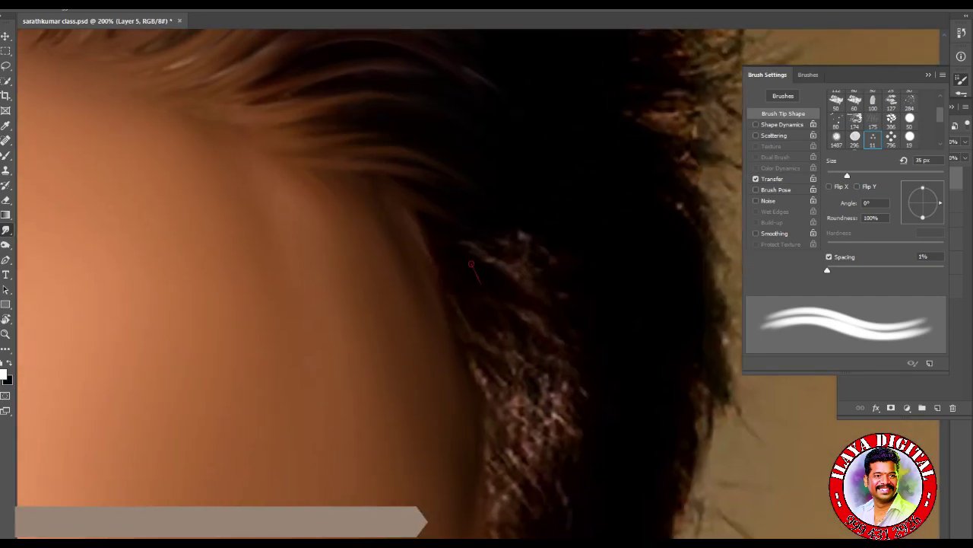
# Smudge the textured hair beside the far temple into soft strands curving back and down with the 35 px tip.
pyautogui.moveTo(471, 263); pyautogui.dragTo(414, 216)
pyautogui.moveTo(525, 411); pyautogui.dragTo(504, 329)
pyautogui.moveTo(502, 258); pyautogui.dragTo(561, 281)
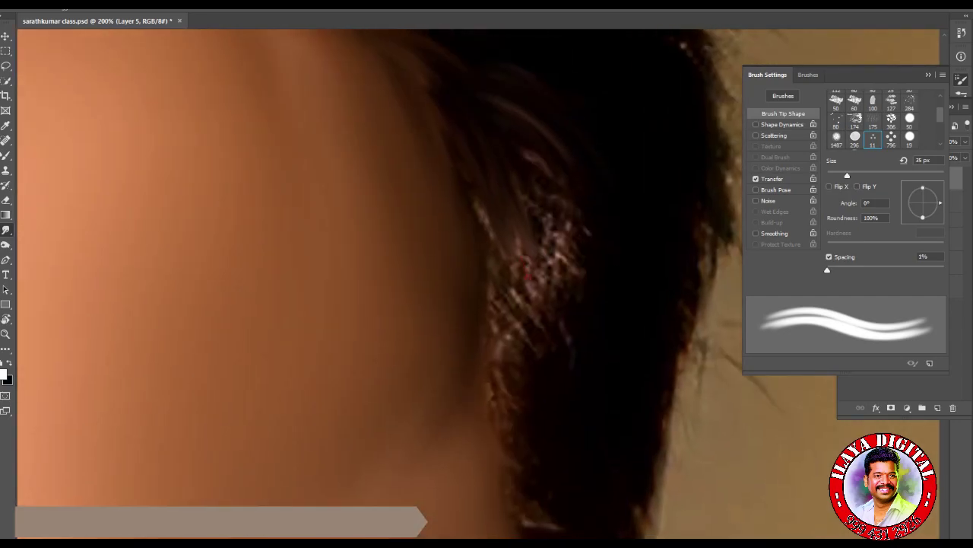
pyautogui.moveTo(525, 258); pyautogui.dragTo(582, 365)
pyautogui.moveTo(540, 228)
pyautogui.mouseDown()
pyautogui.moveTo(601, 304)
pyautogui.moveTo(532, 216)
pyautogui.moveTo(608, 282)
pyautogui.mouseUp()
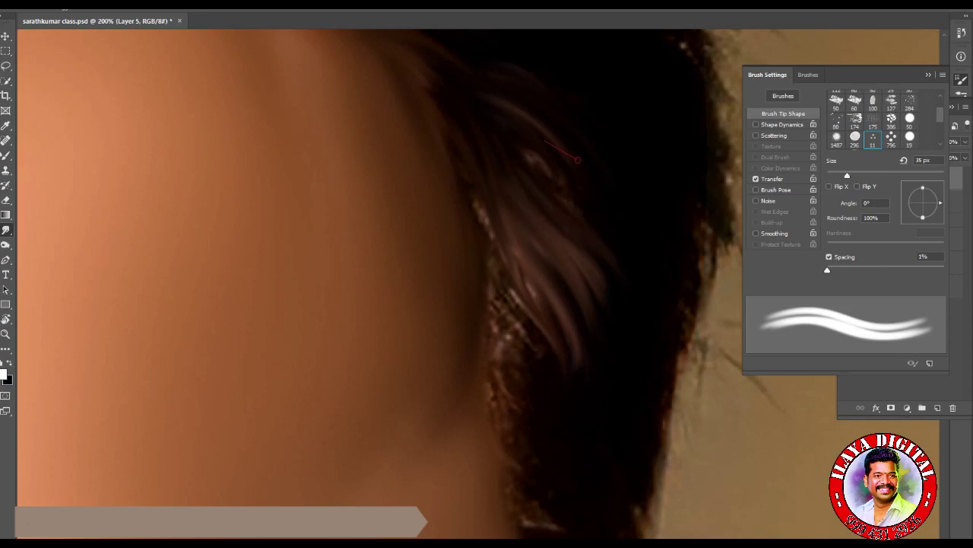
# Turn off Transfer, reduce the brush to 25 px and smudge the far temple hair into fine strands down to its pointed end.
pyautogui.click(756, 178)
pyautogui.press('[')
pyautogui.moveTo(486, 213)
pyautogui.mouseDown()
pyautogui.moveTo(539, 329)
pyautogui.moveTo(525, 365)
pyautogui.moveTo(525, 502)
pyautogui.mouseUp()
pyautogui.moveTo(620, 241); pyautogui.dragTo(515, 107)
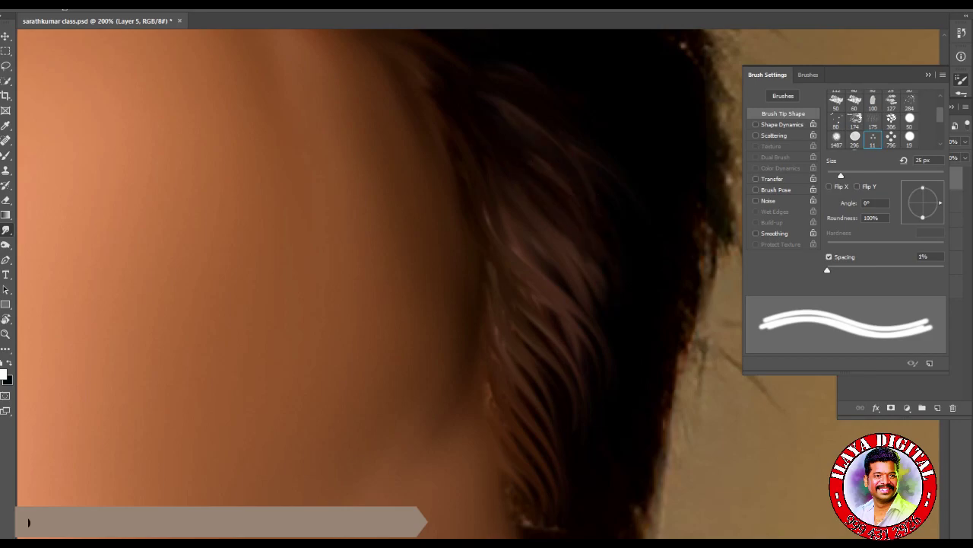
pyautogui.press('F5')
pyautogui.moveTo(457, 266)
pyautogui.mouseDown()
pyautogui.moveTo(525, 266)
pyautogui.moveTo(597, 343)
pyautogui.mouseUp()
pyautogui.moveTo(551, 312)
pyautogui.mouseDown()
pyautogui.moveTo(585, 403)
pyautogui.moveTo(541, 259)
pyautogui.moveTo(563, 190)
pyautogui.moveTo(605, 140)
pyautogui.mouseUp()
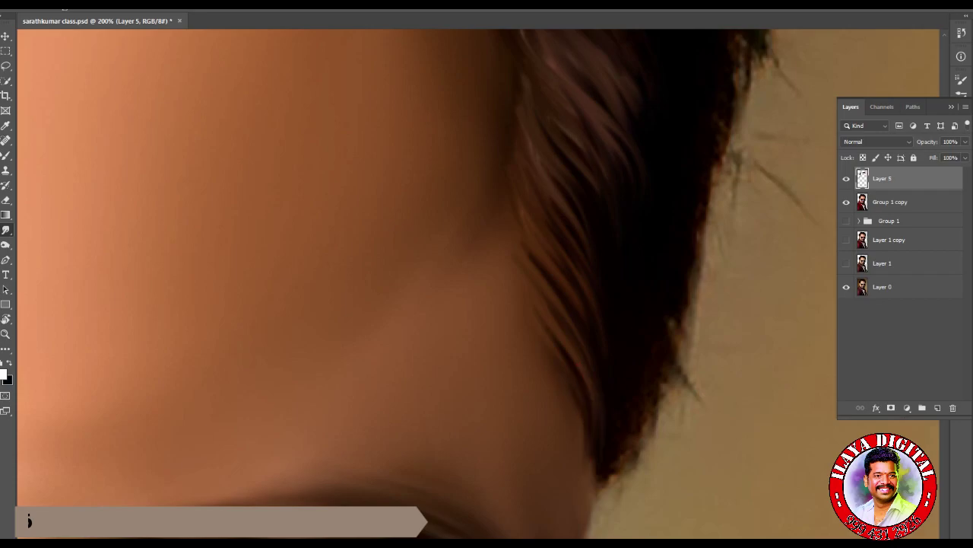
# Smudge the textured front hair above the middle of the forehead into long strands running down toward the hairline.
pyautogui.scroll(-10, 591, 328)
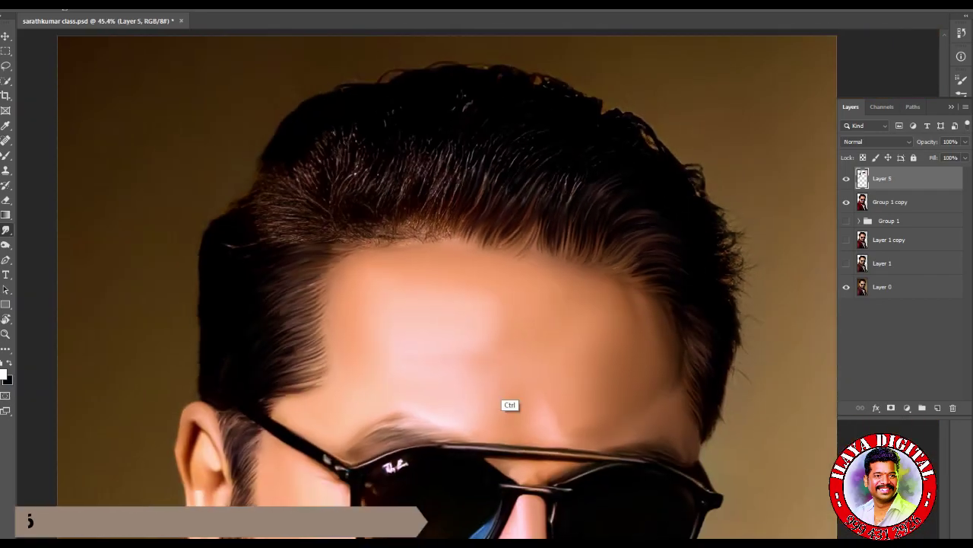
pyautogui.scroll(5, 700, 251)
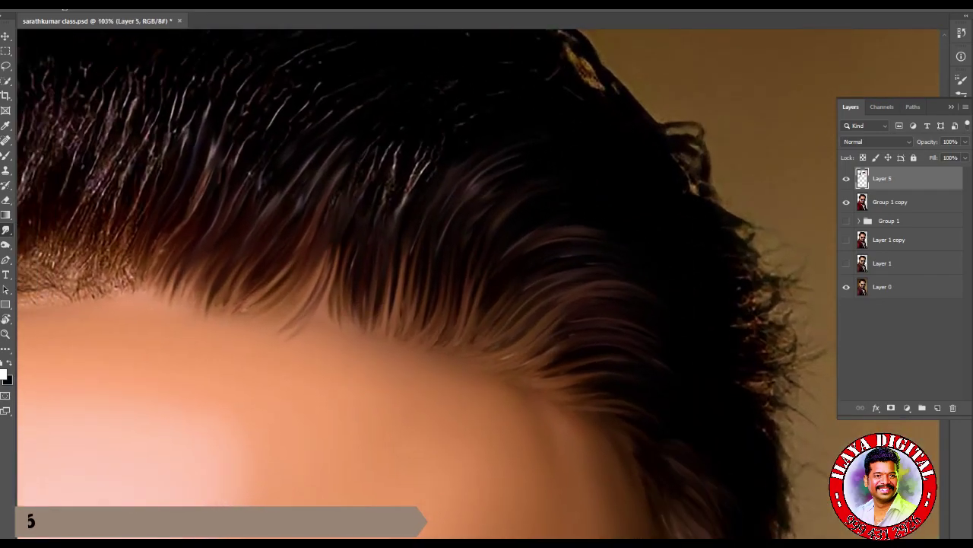
pyautogui.moveTo(334, 199)
pyautogui.mouseDown()
pyautogui.moveTo(330, 312)
pyautogui.moveTo(727, 292)
pyautogui.mouseUp()
pyautogui.moveTo(525, 99); pyautogui.dragTo(464, 236)
pyautogui.moveTo(502, 171)
pyautogui.mouseDown()
pyautogui.moveTo(438, 305)
pyautogui.moveTo(452, 293)
pyautogui.mouseUp()
pyautogui.moveTo(537, 148); pyautogui.dragTo(471, 278)
pyautogui.moveTo(536, 190); pyautogui.dragTo(493, 305)
pyautogui.moveTo(544, 169); pyautogui.dragTo(498, 312)
pyautogui.moveTo(519, 236); pyautogui.dragTo(498, 316)
pyautogui.moveTo(431, 148); pyautogui.dragTo(428, 200)
pyautogui.moveTo(466, 157); pyautogui.dragTo(439, 230)
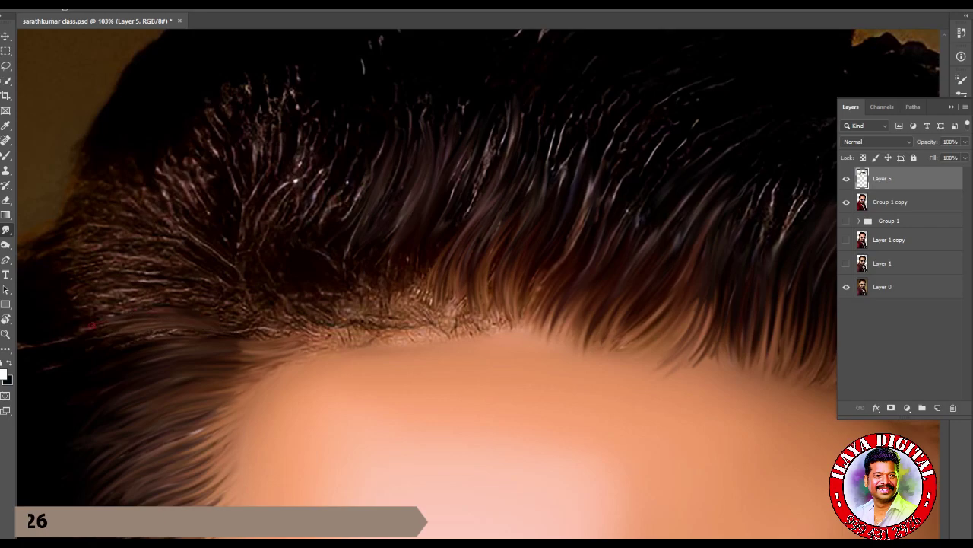
# Smudge the textured hair above the near temple and forehead corner into smooth strands swept back and up.
pyautogui.moveTo(199, 298); pyautogui.dragTo(49, 282)
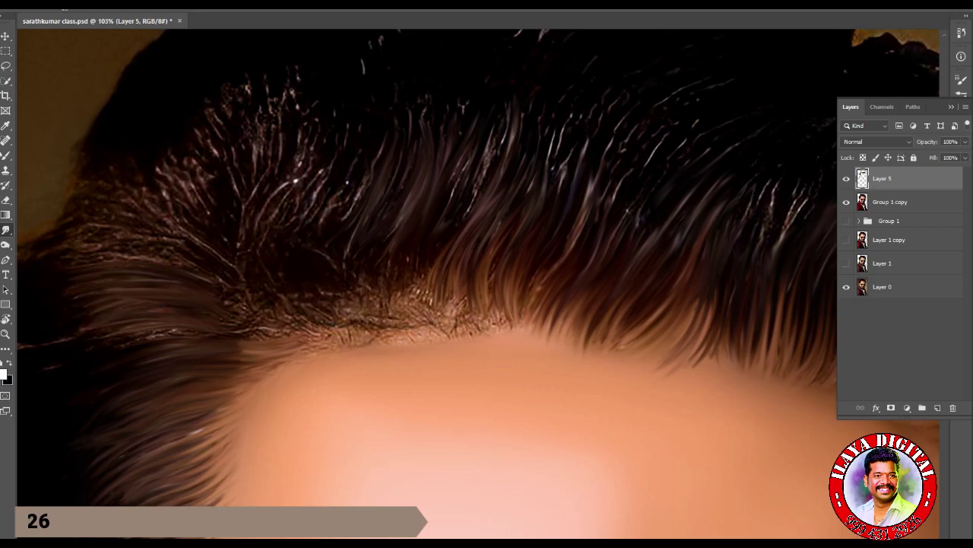
pyautogui.moveTo(143, 160)
pyautogui.mouseDown()
pyautogui.moveTo(221, 222)
pyautogui.moveTo(189, 182)
pyautogui.mouseUp()
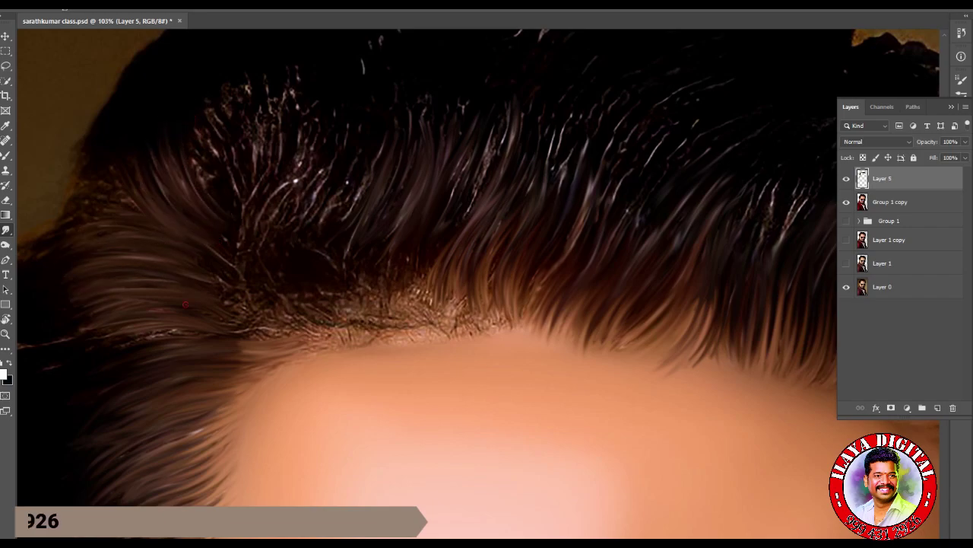
pyautogui.moveTo(81, 329); pyautogui.dragTo(114, 349)
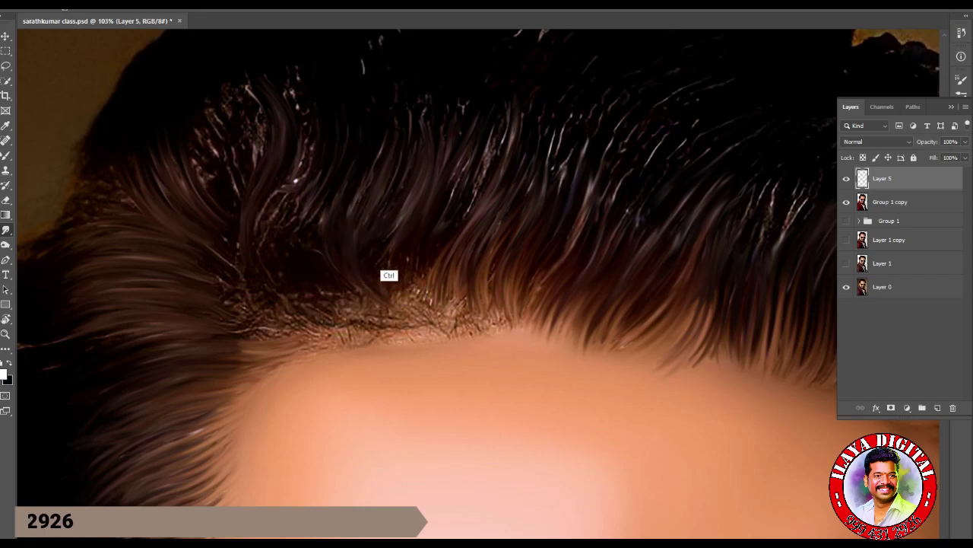
pyautogui.scroll(2, 396, 317)
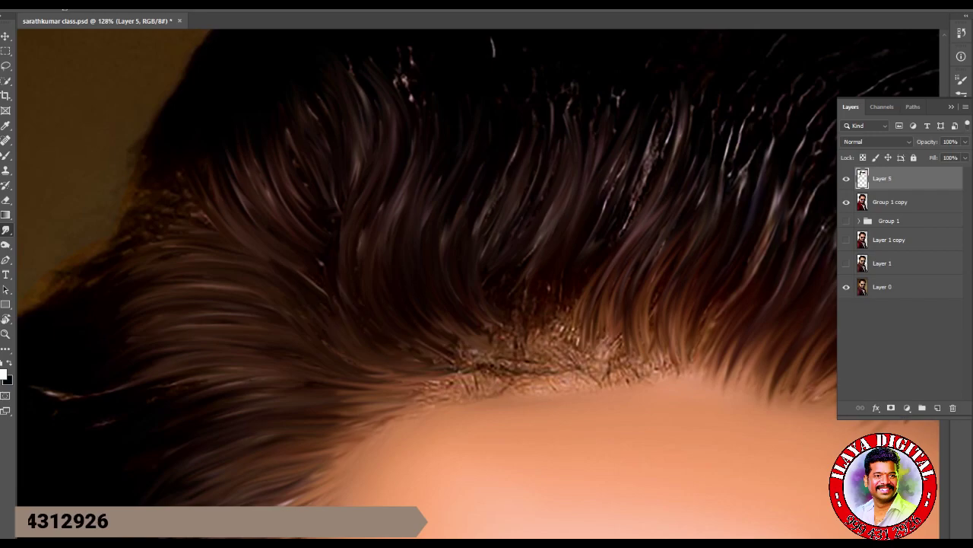
# Smudge the rough roots along the near half of the forehead hairline into short strands blending into the skin.
pyautogui.hscroll(5, 479, 282)
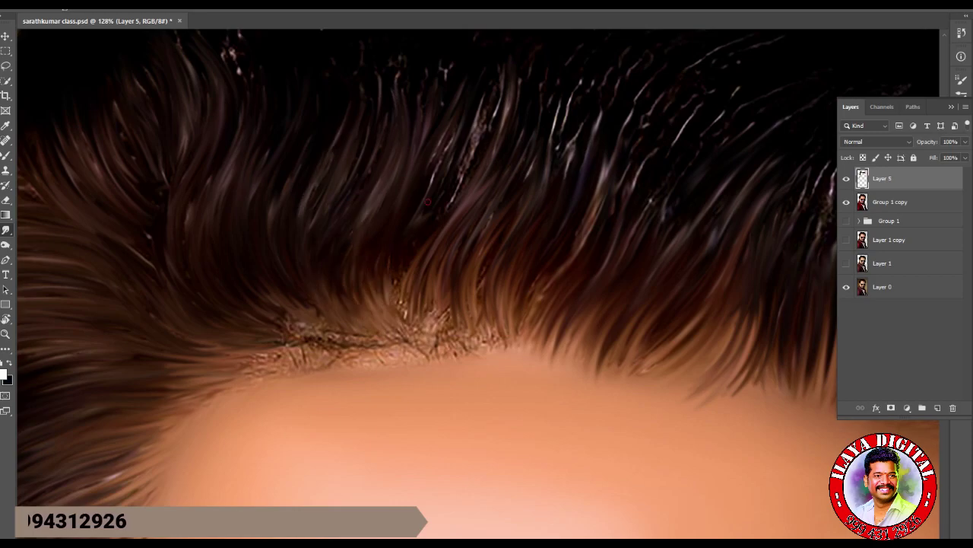
pyautogui.moveTo(432, 300); pyautogui.dragTo(441, 342)
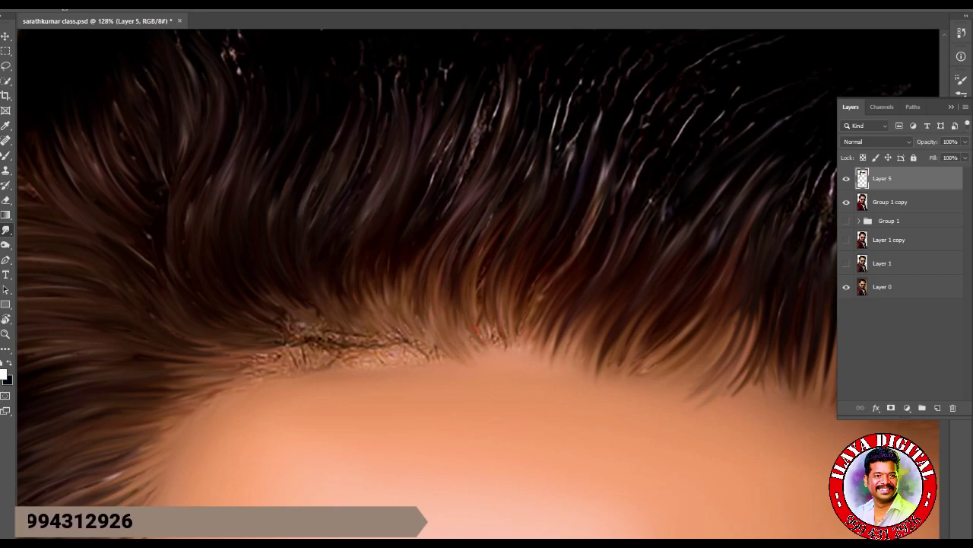
pyautogui.moveTo(547, 270); pyautogui.dragTo(585, 302)
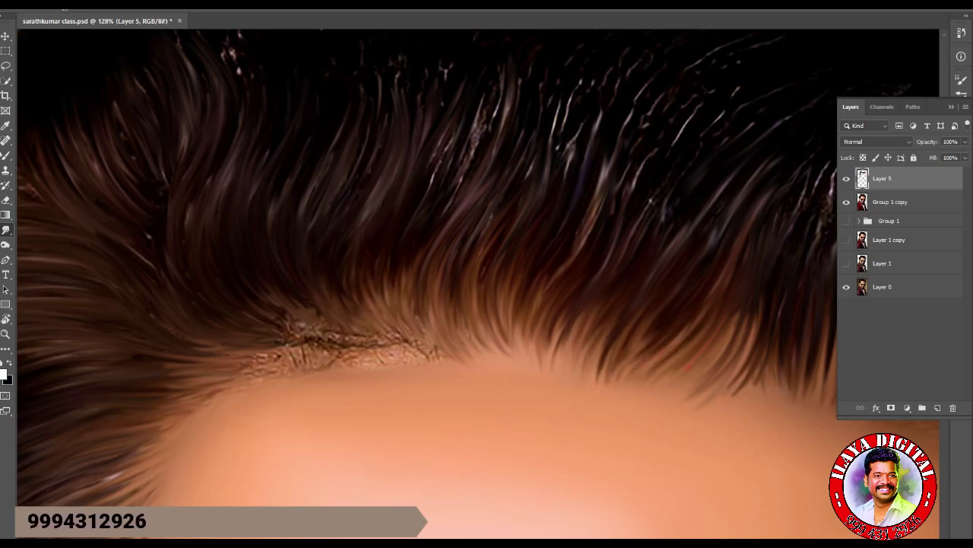
pyautogui.moveTo(259, 337)
pyautogui.mouseDown()
pyautogui.moveTo(281, 321)
pyautogui.moveTo(378, 360)
pyautogui.moveTo(445, 360)
pyautogui.mouseUp()
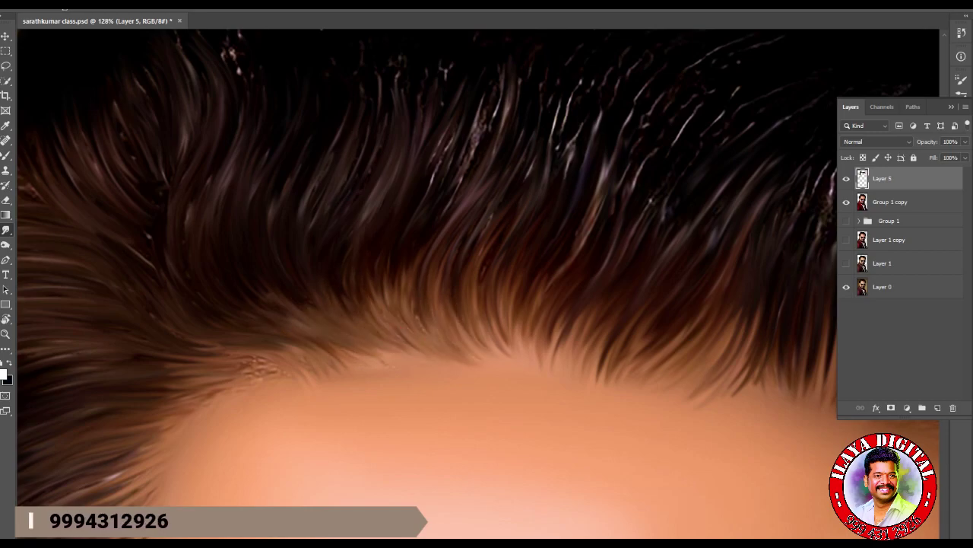
pyautogui.moveTo(305, 342); pyautogui.dragTo(489, 222)
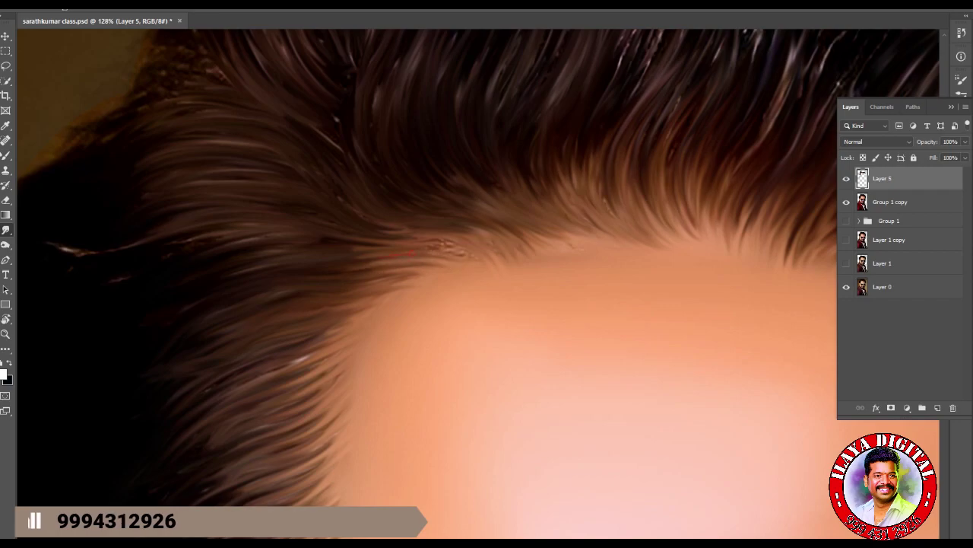
# Smudge the bright stray hairs across the upper front hair into soft, tapering highlight strands.
pyautogui.hscroll(5, 479, 284)
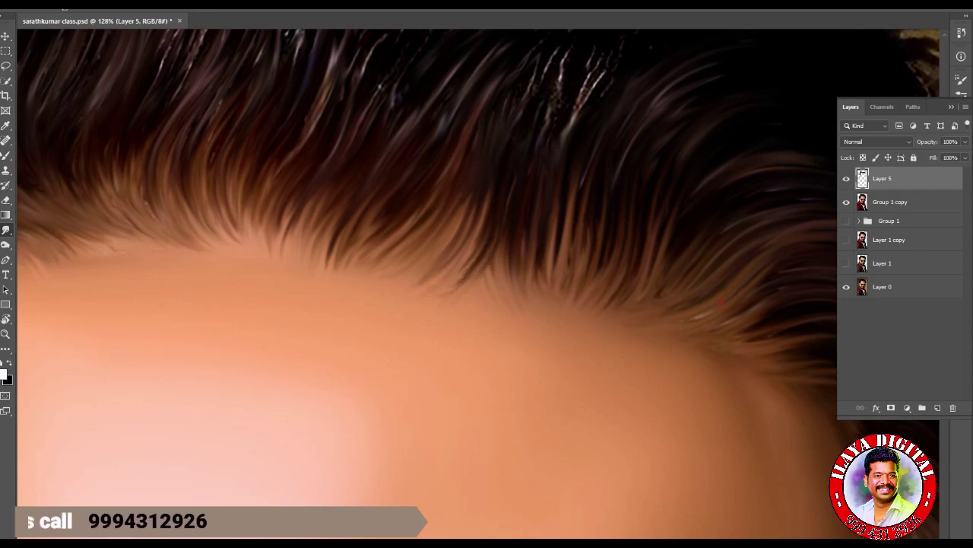
pyautogui.hscroll(3, 478, 284)
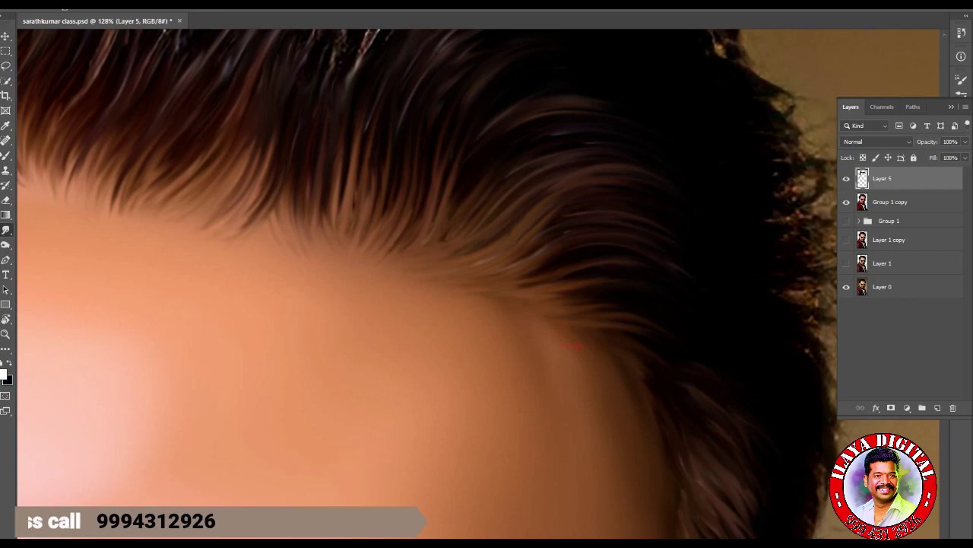
pyautogui.scroll(-5, 463, 373)
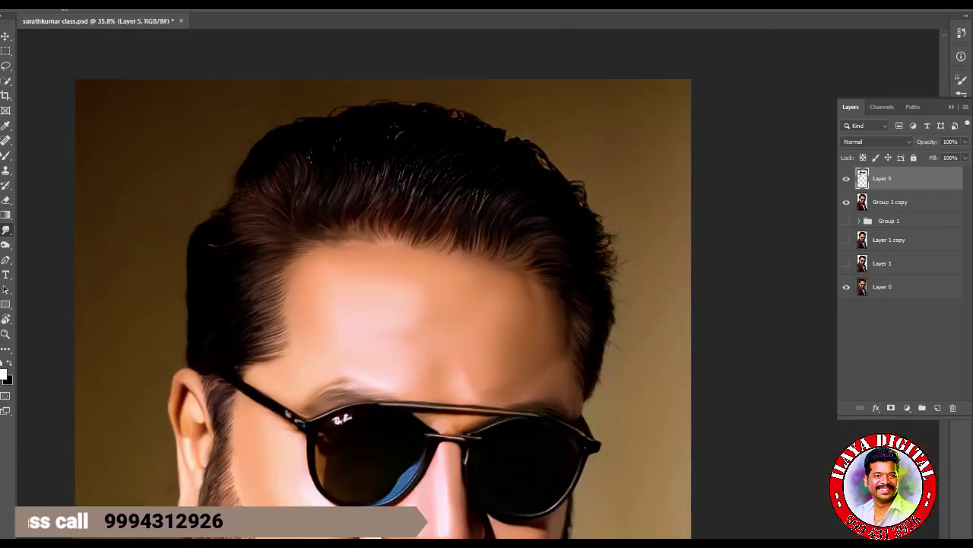
pyautogui.scroll(5, 471, 229)
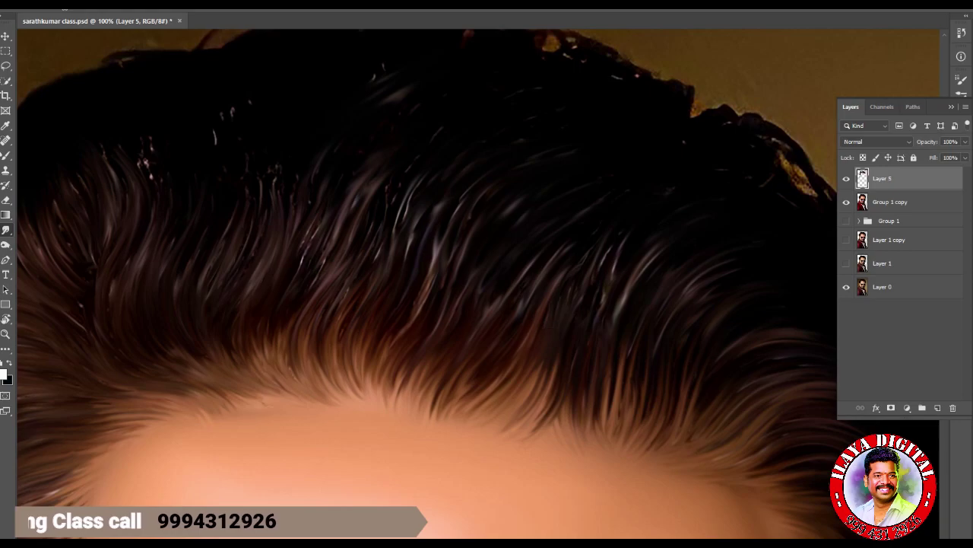
# Smudge the top of the beard directly below the sideburn into soft strands flowing down from the cheek edge.
pyautogui.scroll(-5, 609, 342)
pyautogui.scroll(-10, 414, 282)
pyautogui.scroll(3, 487, 282)
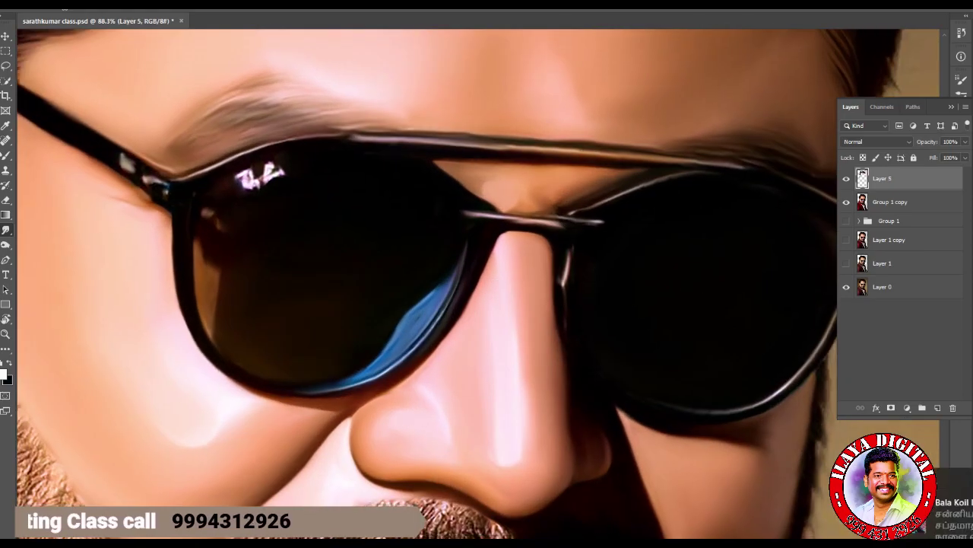
pyautogui.scroll(-5, 487, 281)
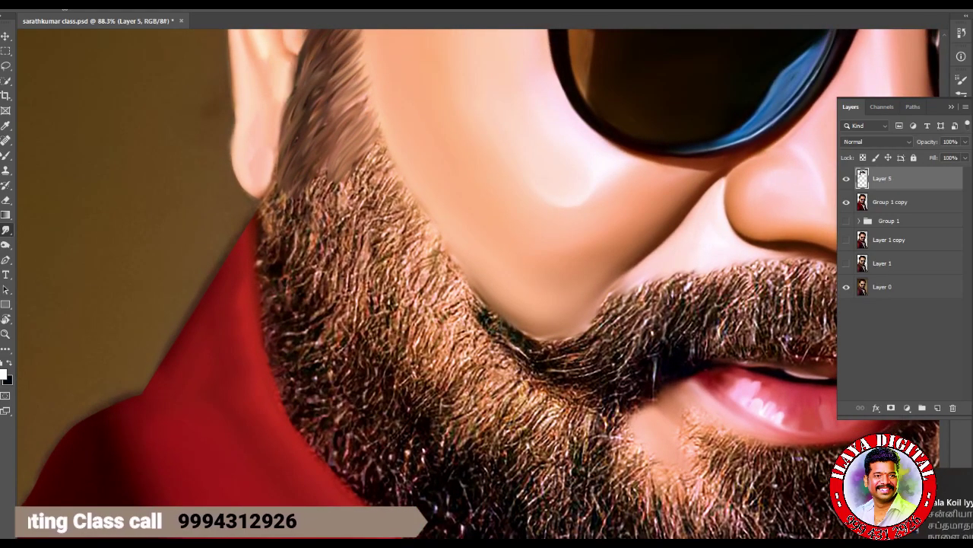
pyautogui.press('F5')
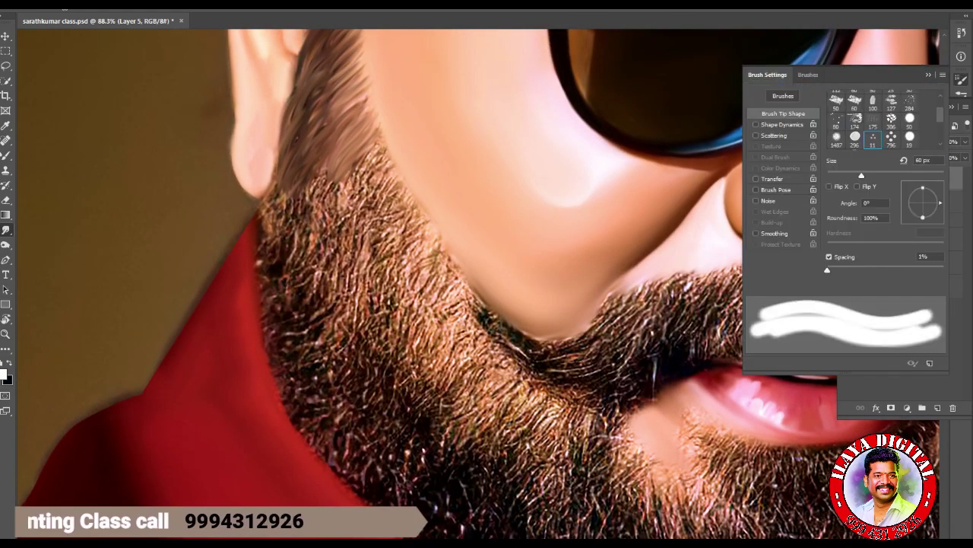
pyautogui.press('F5')
pyautogui.hotkey('ctrl', '1')
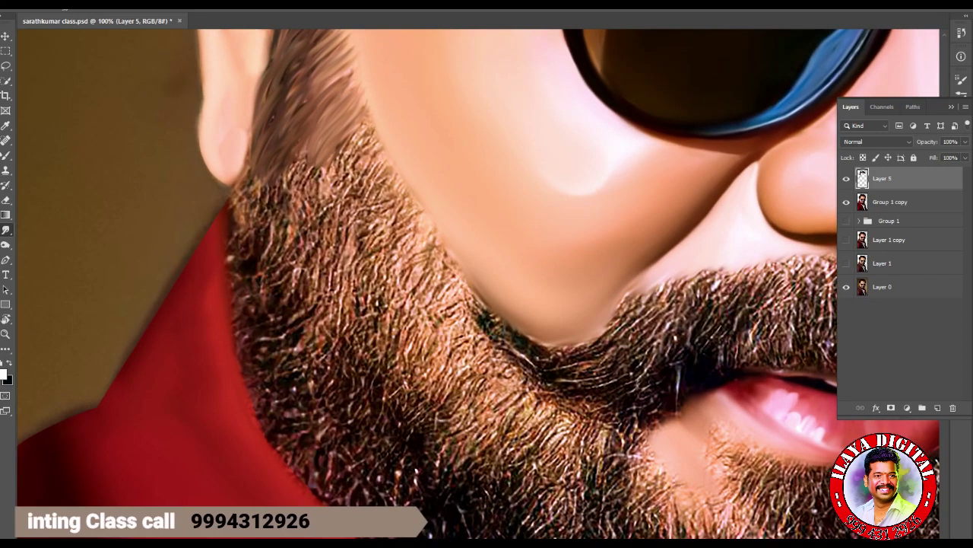
pyautogui.scroll(4, 352, 289)
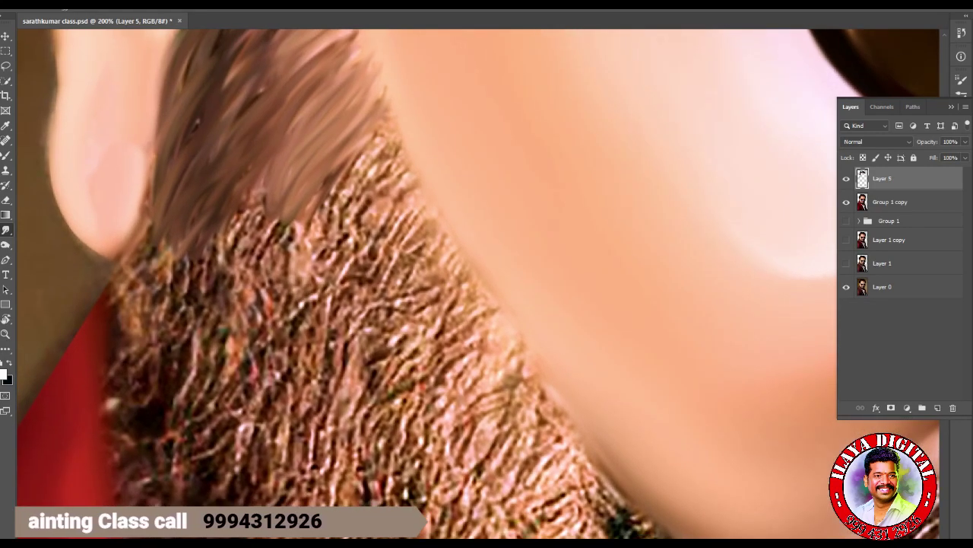
pyautogui.moveTo(359, 169)
pyautogui.mouseDown()
pyautogui.moveTo(306, 244)
pyautogui.moveTo(316, 252)
pyautogui.mouseUp()
pyautogui.moveTo(390, 136)
pyautogui.mouseDown()
pyautogui.moveTo(329, 229)
pyautogui.moveTo(320, 304)
pyautogui.mouseUp()
pyautogui.moveTo(403, 184)
pyautogui.mouseDown()
pyautogui.moveTo(329, 289)
pyautogui.moveTo(323, 320)
pyautogui.mouseUp()
pyautogui.moveTo(356, 143); pyautogui.dragTo(260, 326)
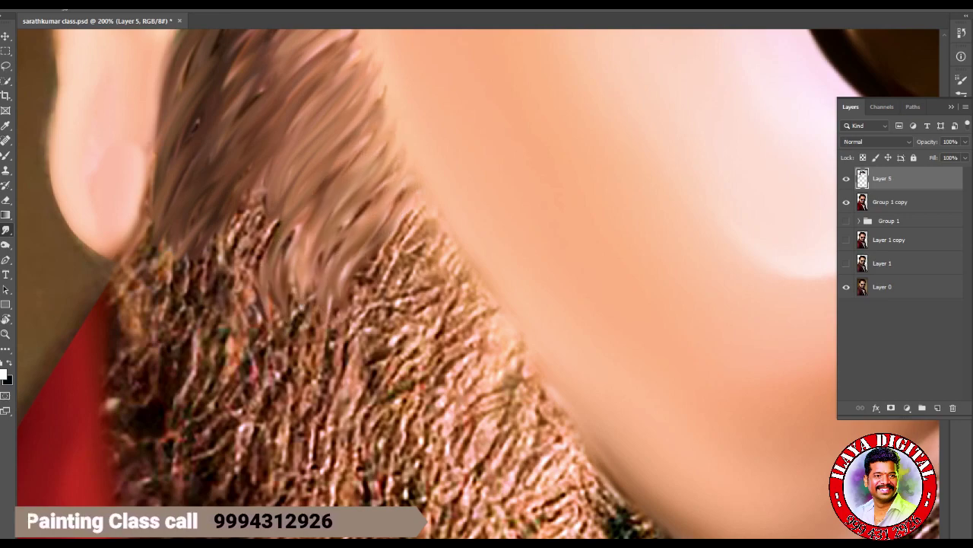
# Continue the smudged beard strands down the upper cheek edge, curving them inward from skin to beard.
pyautogui.press('F5')
pyautogui.press('F5')
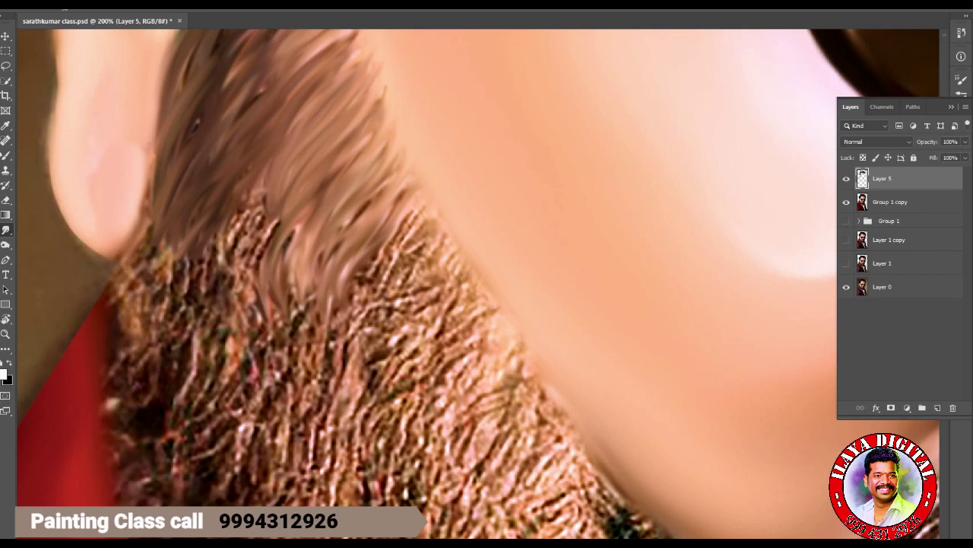
pyautogui.moveTo(411, 222); pyautogui.dragTo(340, 355)
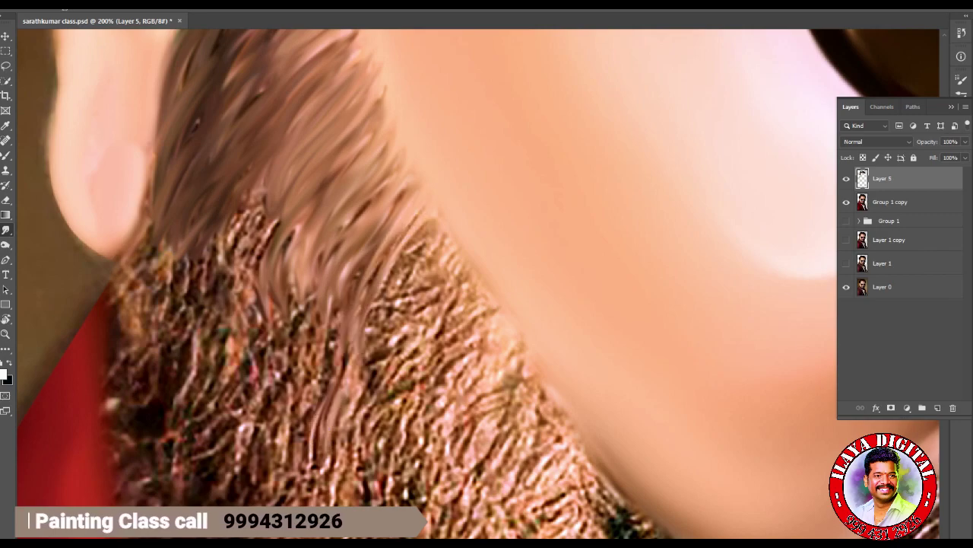
pyautogui.moveTo(407, 236); pyautogui.dragTo(313, 448)
pyautogui.moveTo(440, 219); pyautogui.dragTo(359, 306)
pyautogui.moveTo(431, 258); pyautogui.dragTo(347, 369)
pyautogui.moveTo(443, 236); pyautogui.dragTo(371, 370)
pyautogui.moveTo(464, 249); pyautogui.dragTo(376, 399)
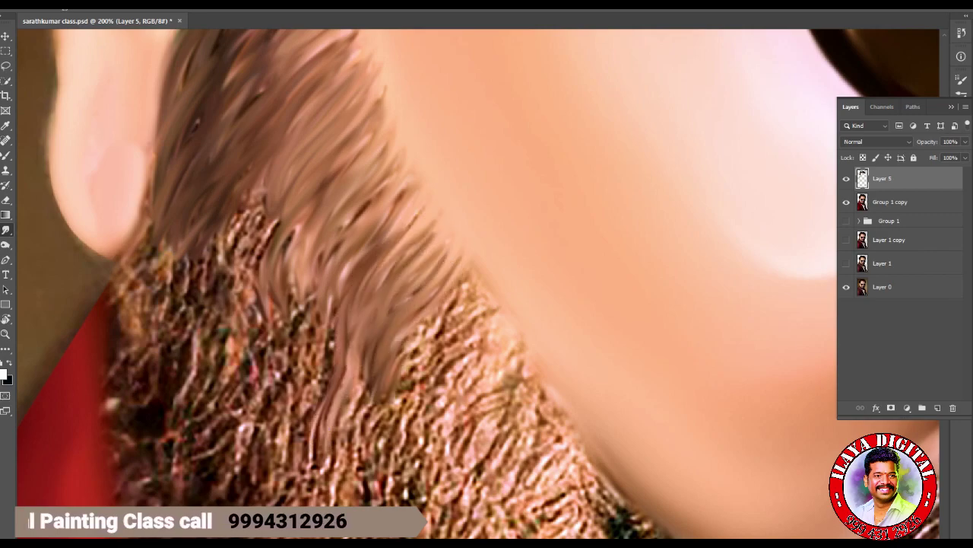
# Smudge the middle stretch of the beard's cheek edge into long wavy strands.
pyautogui.moveTo(472, 272); pyautogui.dragTo(383, 394)
pyautogui.moveTo(487, 312)
pyautogui.mouseDown()
pyautogui.moveTo(386, 423)
pyautogui.moveTo(411, 456)
pyautogui.mouseUp()
pyautogui.moveTo(487, 357)
pyautogui.mouseDown()
pyautogui.moveTo(411, 486)
pyautogui.moveTo(426, 506)
pyautogui.mouseUp()
pyautogui.moveTo(525, 350)
pyautogui.mouseDown()
pyautogui.moveTo(448, 498)
pyautogui.moveTo(456, 486)
pyautogui.mouseUp()
pyautogui.moveTo(519, 403); pyautogui.dragTo(434, 533)
pyautogui.moveTo(526, 337); pyautogui.dragTo(505, 407)
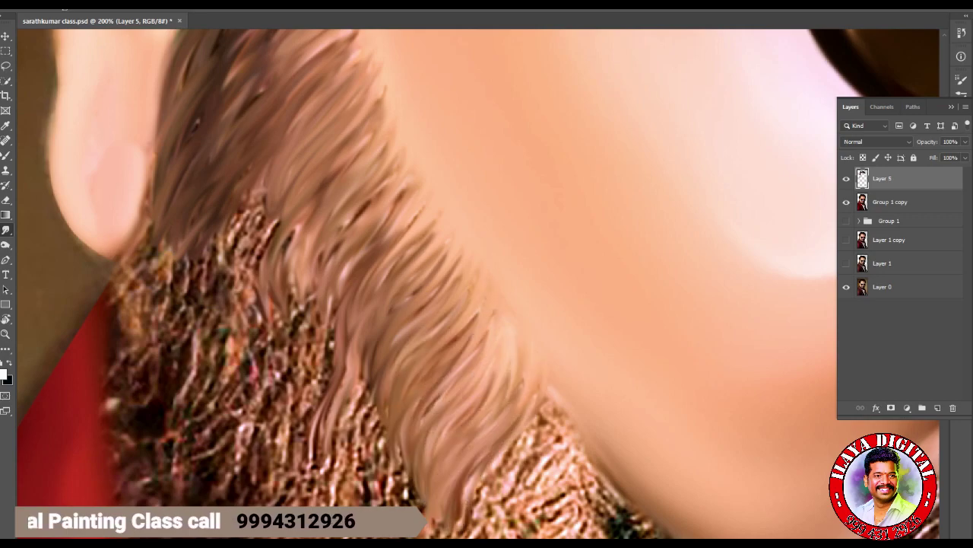
# Refine the already smudged cheek edge of the beard with short strokes that taper the hair tips into the skin.
pyautogui.moveTo(414, 160); pyautogui.dragTo(358, 228)
pyautogui.moveTo(369, 214); pyautogui.dragTo(328, 303)
pyautogui.moveTo(410, 162); pyautogui.dragTo(349, 235)
pyautogui.moveTo(430, 243); pyautogui.dragTo(396, 296)
pyautogui.moveTo(438, 190); pyautogui.dragTo(417, 240)
# Smudge the lower cheek edge of the beard into strands reaching the dark gap beside the moustache.
pyautogui.scroll(-5, 479, 282)
pyautogui.moveTo(521, 137); pyautogui.dragTo(467, 241)
pyautogui.moveTo(537, 164); pyautogui.dragTo(450, 316)
pyautogui.moveTo(533, 191); pyautogui.dragTo(472, 305)
pyautogui.moveTo(551, 205); pyautogui.dragTo(487, 358)
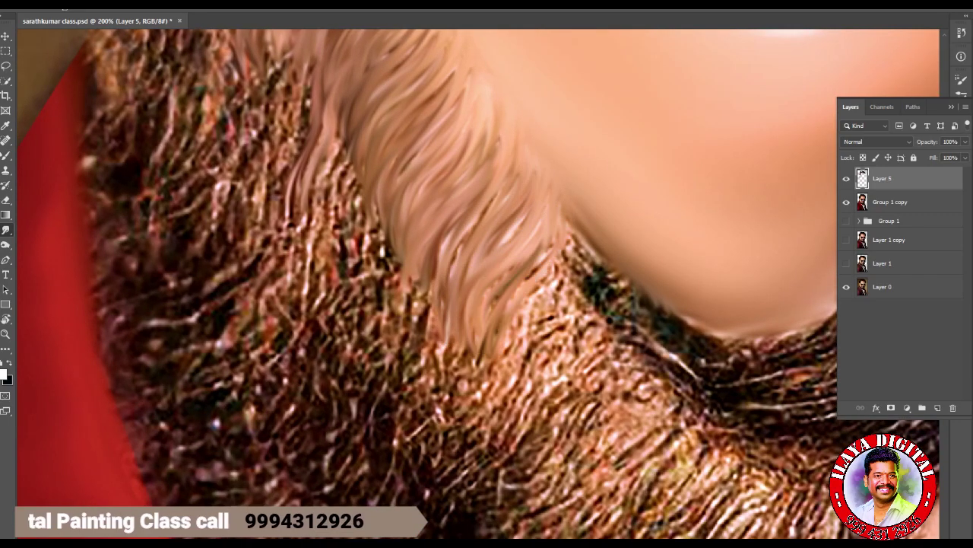
pyautogui.moveTo(566, 221); pyautogui.dragTo(475, 380)
pyautogui.moveTo(540, 235)
pyautogui.mouseDown()
pyautogui.moveTo(487, 312)
pyautogui.moveTo(502, 380)
pyautogui.mouseUp()
pyautogui.moveTo(566, 254); pyautogui.dragTo(532, 350)
pyautogui.moveTo(556, 319); pyautogui.dragTo(510, 411)
# Smudge the beard below the earlobe into soft strands running down beside the red collar.
pyautogui.hotkey('ctrl', '-')
pyautogui.hotkey('ctrl', '-')
pyautogui.hotkey('ctrl', '-')
pyautogui.scroll(10, 523, 381)
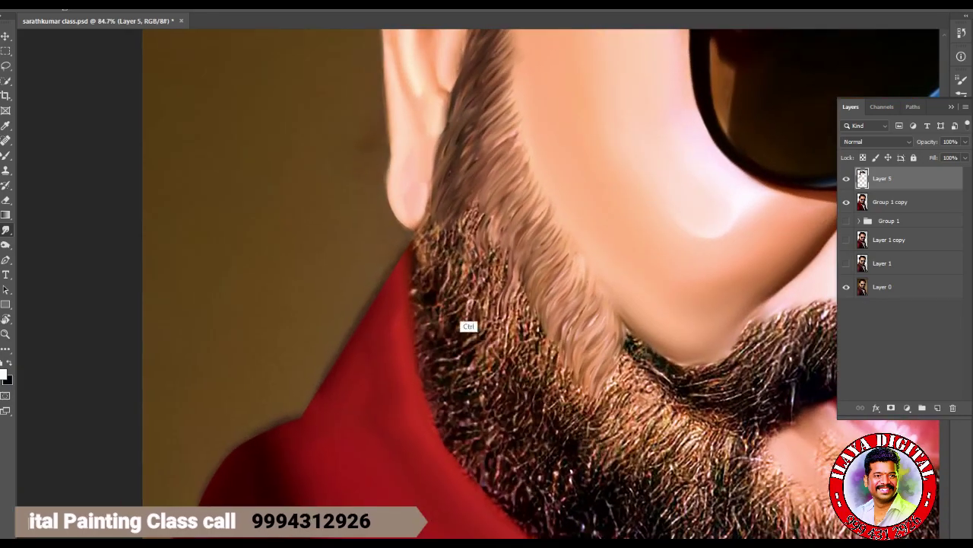
pyautogui.scroll(3, 487, 282)
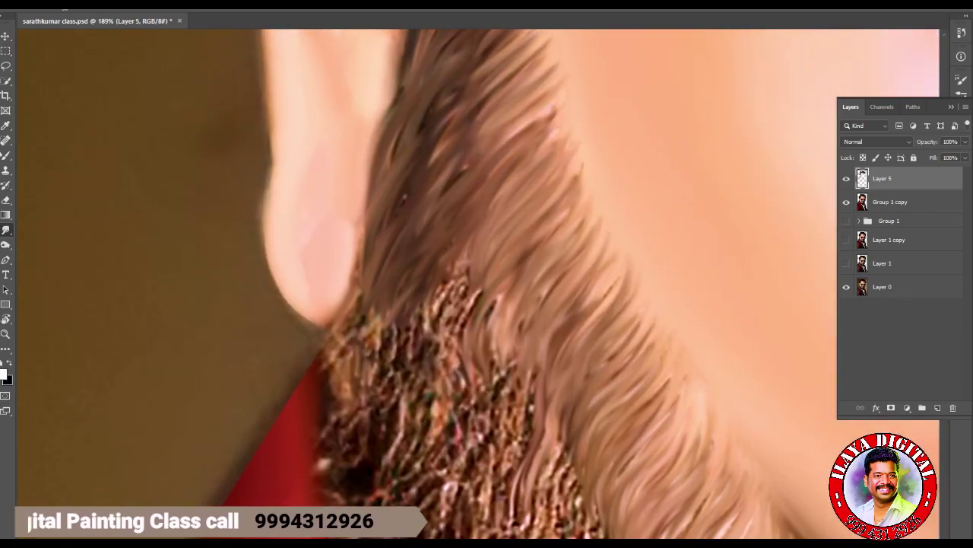
pyautogui.scroll(-5, 487, 282)
pyautogui.moveTo(357, 199); pyautogui.dragTo(328, 308)
pyautogui.moveTo(364, 131); pyautogui.dragTo(399, 304)
pyautogui.moveTo(410, 252); pyautogui.dragTo(358, 400)
pyautogui.moveTo(442, 316); pyautogui.dragTo(380, 477)
pyautogui.moveTo(426, 376); pyautogui.dragTo(399, 487)
# Extend the smudged strands down the beard's outer edge along the red collar.
pyautogui.scroll(-5, 487, 281)
pyautogui.moveTo(350, 114)
pyautogui.mouseDown()
pyautogui.moveTo(335, 266)
pyautogui.moveTo(384, 422)
pyautogui.mouseUp()
pyautogui.moveTo(411, 312); pyautogui.dragTo(430, 460)
pyautogui.scroll(-6, 487, 281)
pyautogui.moveTo(339, 228); pyautogui.dragTo(341, 269)
pyautogui.moveTo(312, 99); pyautogui.dragTo(327, 220)
# Smudge the beard's lower jaw edge into dark strands overlapping the collar.
pyautogui.moveTo(372, 266); pyautogui.dragTo(433, 350)
pyautogui.moveTo(437, 285); pyautogui.dragTo(487, 414)
pyautogui.moveTo(482, 323); pyautogui.dragTo(536, 456)
pyautogui.moveTo(555, 357); pyautogui.dragTo(559, 471)
pyautogui.moveTo(479, 334); pyautogui.dragTo(456, 414)
pyautogui.moveTo(400, 276); pyautogui.dragTo(394, 324)
# Fill in the beard's outer jaw edge with further smudged strands between the earlobe and the lower jaw.
pyautogui.scroll(4, 487, 281)
pyautogui.moveTo(352, 99); pyautogui.dragTo(346, 206)
pyautogui.moveTo(373, 114)
pyautogui.mouseDown()
pyautogui.moveTo(397, 236)
pyautogui.moveTo(378, 346)
pyautogui.mouseUp()
pyautogui.scroll(-5, 487, 281)
pyautogui.moveTo(425, 293); pyautogui.dragTo(483, 498)
# Smudge the textured cheek beard below the light upper strands into long wavy strands flowing down toward the jaw.
pyautogui.press('r')
pyautogui.moveTo(426, 228); pyautogui.dragTo(532, 289)
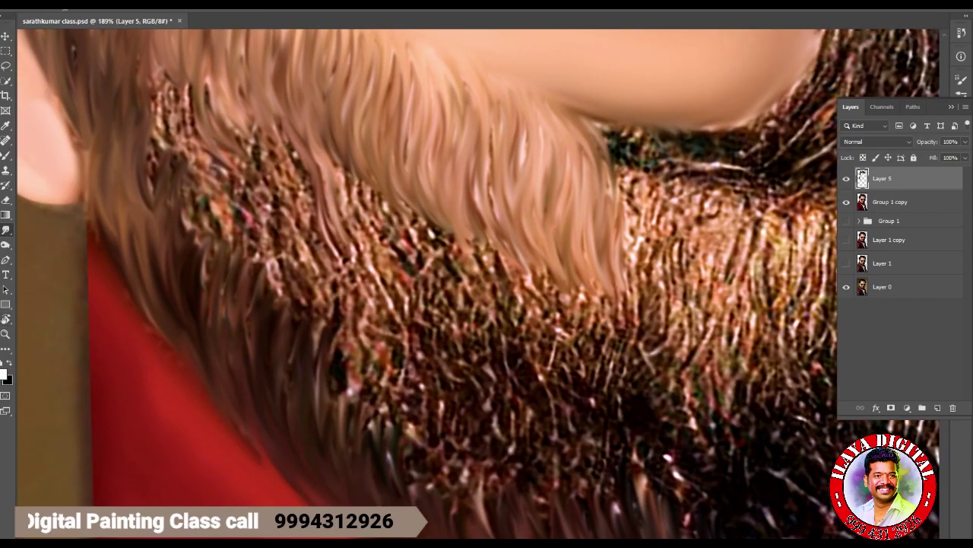
pyautogui.moveTo(279, 152)
pyautogui.mouseDown()
pyautogui.moveTo(274, 312)
pyautogui.moveTo(283, 304)
pyautogui.moveTo(312, 329)
pyautogui.mouseUp()
pyautogui.moveTo(335, 152)
pyautogui.mouseDown()
pyautogui.moveTo(342, 343)
pyautogui.moveTo(365, 354)
pyautogui.mouseUp()
pyautogui.moveTo(373, 183); pyautogui.dragTo(380, 323)
pyautogui.moveTo(388, 204)
pyautogui.mouseDown()
pyautogui.moveTo(400, 373)
pyautogui.moveTo(419, 381)
pyautogui.mouseUp()
pyautogui.moveTo(438, 217); pyautogui.dragTo(445, 395)
pyautogui.moveTo(464, 228); pyautogui.dragTo(471, 400)
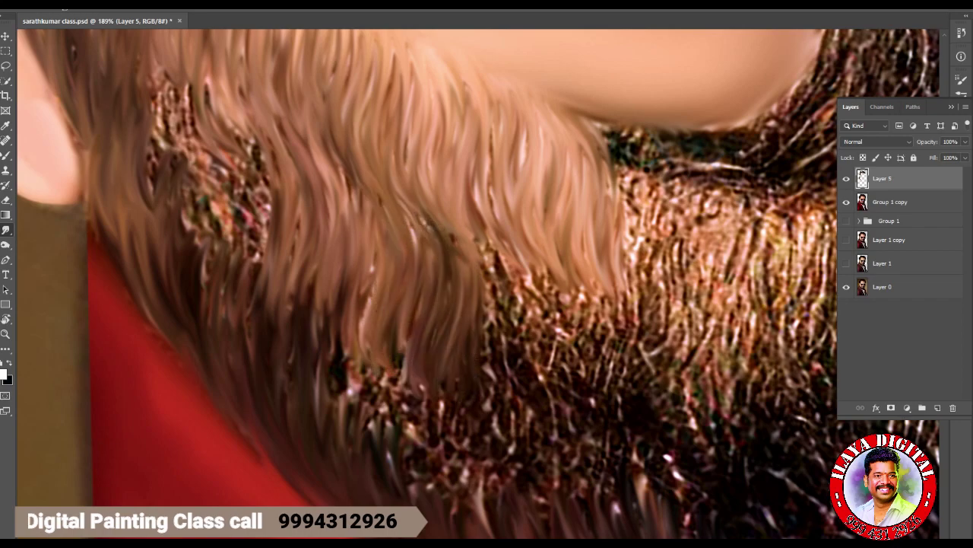
# Extend the wavy cheek strands across the beard toward the area under the mustache tip.
pyautogui.moveTo(494, 236); pyautogui.dragTo(502, 380)
pyautogui.moveTo(509, 266); pyautogui.dragTo(525, 418)
pyautogui.moveTo(540, 262)
pyautogui.mouseDown()
pyautogui.moveTo(547, 449)
pyautogui.moveTo(578, 448)
pyautogui.mouseUp()
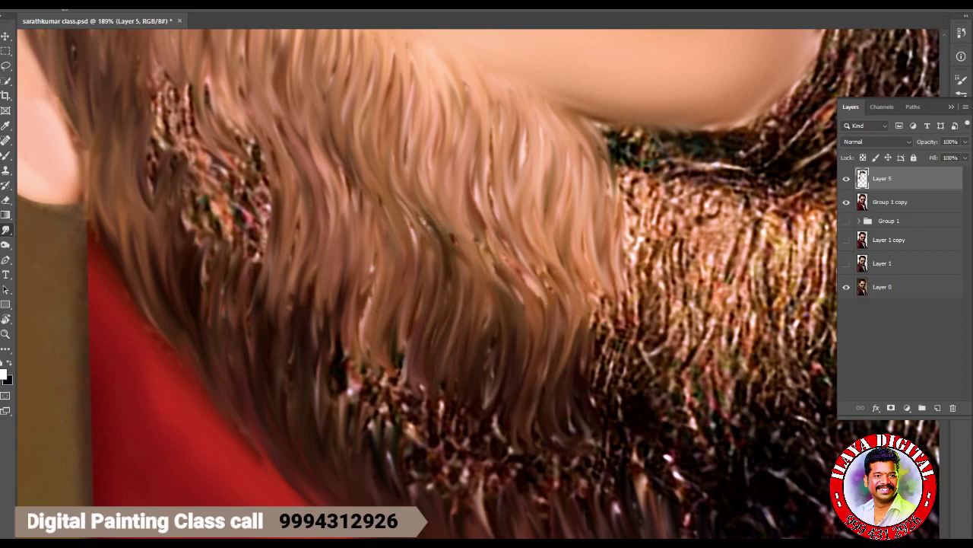
pyautogui.moveTo(609, 289); pyautogui.dragTo(620, 441)
# Smudge the remaining rough beard patch beside the earlobe into soft vertical strands.
pyautogui.moveTo(167, 68)
pyautogui.mouseDown()
pyautogui.moveTo(171, 224)
pyautogui.moveTo(159, 190)
pyautogui.moveTo(177, 259)
pyautogui.mouseUp()
pyautogui.moveTo(205, 91); pyautogui.dragTo(198, 232)
pyautogui.moveTo(219, 114); pyautogui.dragTo(225, 255)
pyautogui.moveTo(242, 91)
pyautogui.mouseDown()
pyautogui.moveTo(247, 270)
pyautogui.moveTo(263, 273)
pyautogui.mouseUp()
pyautogui.moveTo(258, 186); pyautogui.dragTo(267, 293)
# Smudge the rough dark band along the lower jaw into strands joining the cheek beard with the edge above the collar.
pyautogui.scroll(1, 479, 283)
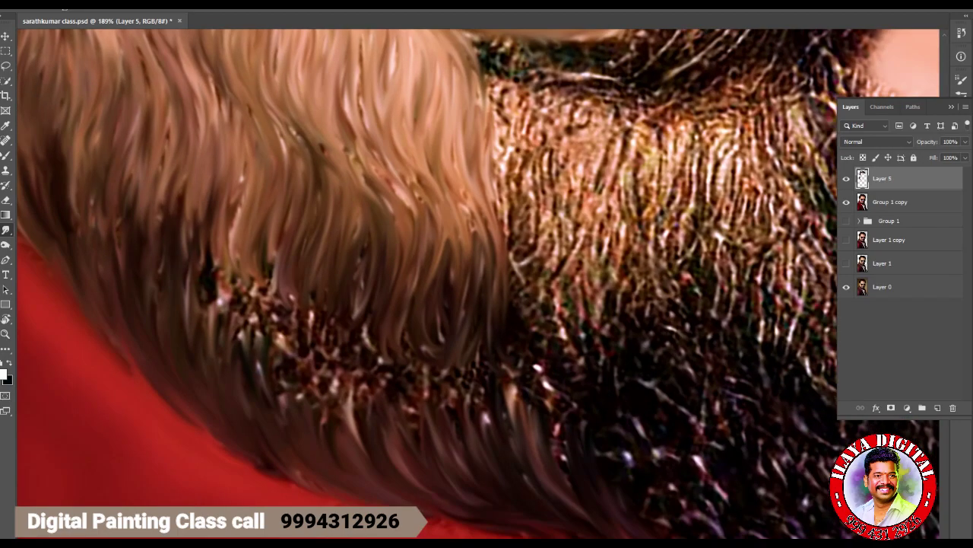
pyautogui.hscroll(3, 478, 284)
pyautogui.moveTo(157, 199); pyautogui.dragTo(161, 247)
pyautogui.moveTo(180, 131); pyautogui.dragTo(181, 204)
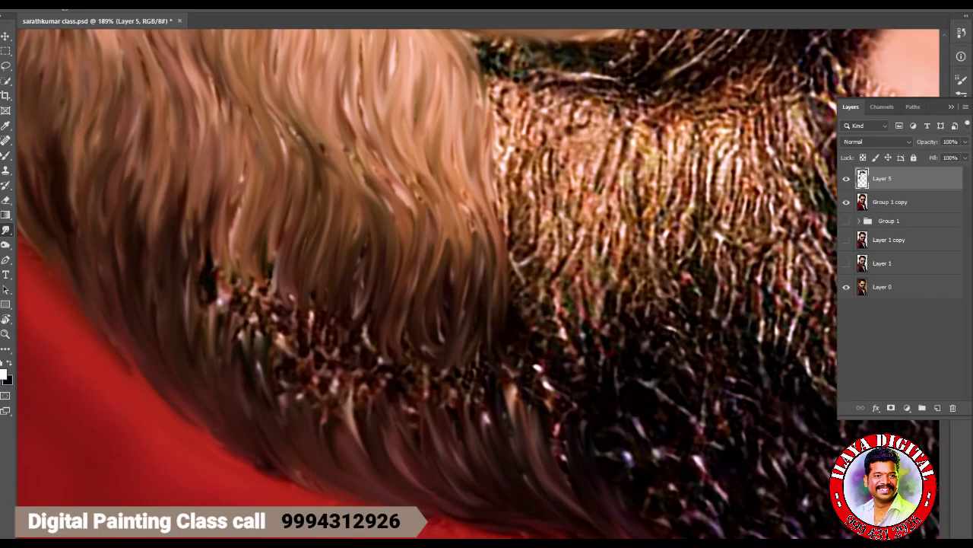
pyautogui.moveTo(228, 159); pyautogui.dragTo(212, 358)
pyautogui.moveTo(244, 236)
pyautogui.mouseDown()
pyautogui.moveTo(251, 365)
pyautogui.moveTo(277, 377)
pyautogui.mouseUp()
pyautogui.moveTo(285, 293); pyautogui.dragTo(312, 415)
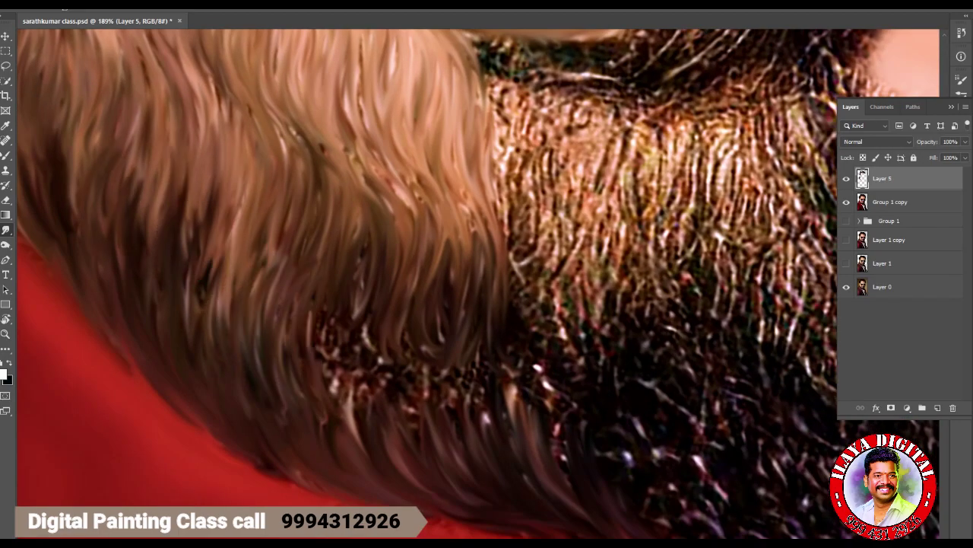
pyautogui.moveTo(318, 320); pyautogui.dragTo(346, 426)
pyautogui.moveTo(363, 285); pyautogui.dragTo(388, 403)
pyautogui.moveTo(403, 319); pyautogui.dragTo(433, 415)
pyautogui.moveTo(456, 319); pyautogui.dragTo(487, 430)
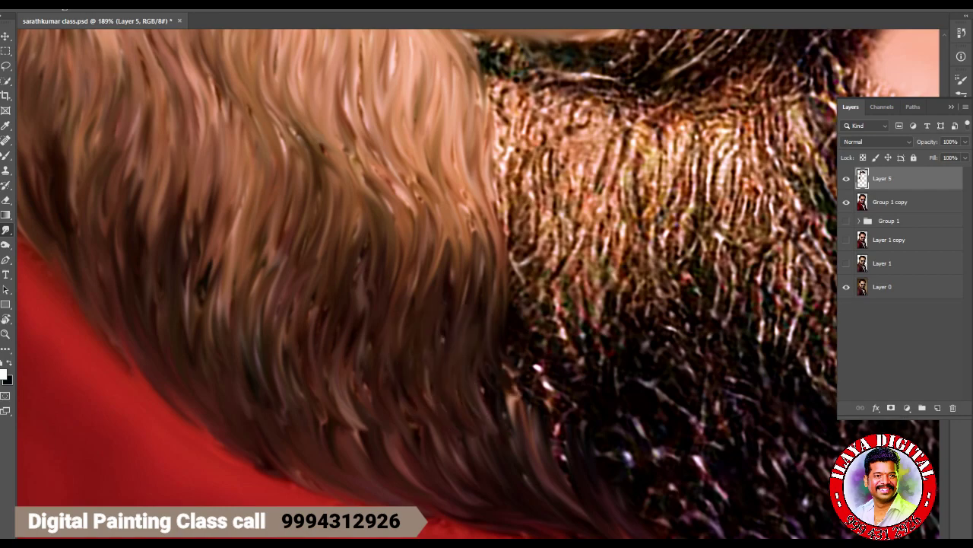
# Refine the already smudged side beard with extra strokes that even out its light and dark strands.
pyautogui.hscroll(5, 426, 281)
pyautogui.moveTo(183, 148); pyautogui.dragTo(186, 228)
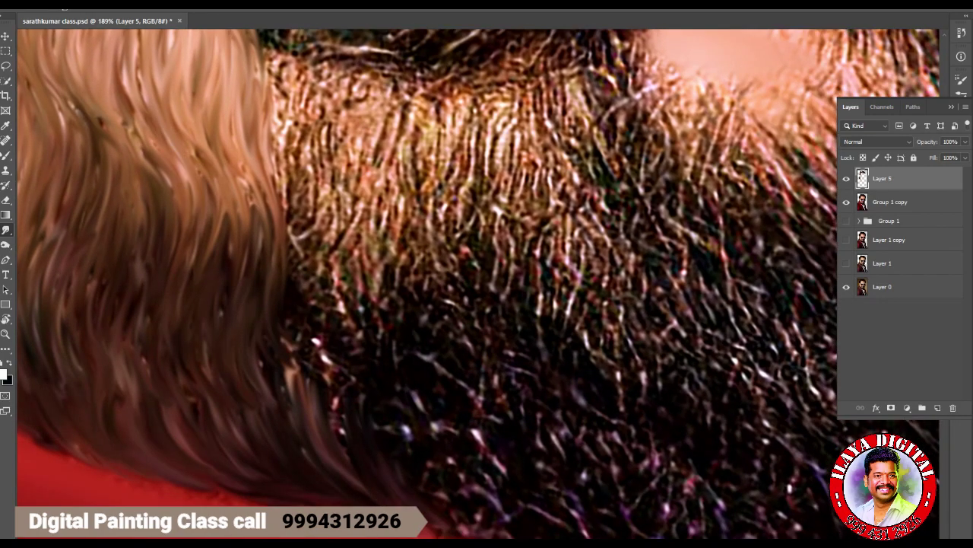
pyautogui.moveTo(133, 121); pyautogui.dragTo(145, 190)
pyautogui.moveTo(160, 137); pyautogui.dragTo(163, 228)
pyautogui.moveTo(251, 148); pyautogui.dragTo(266, 273)
pyautogui.moveTo(213, 194); pyautogui.dragTo(232, 319)
pyautogui.moveTo(182, 355); pyautogui.dragTo(213, 432)
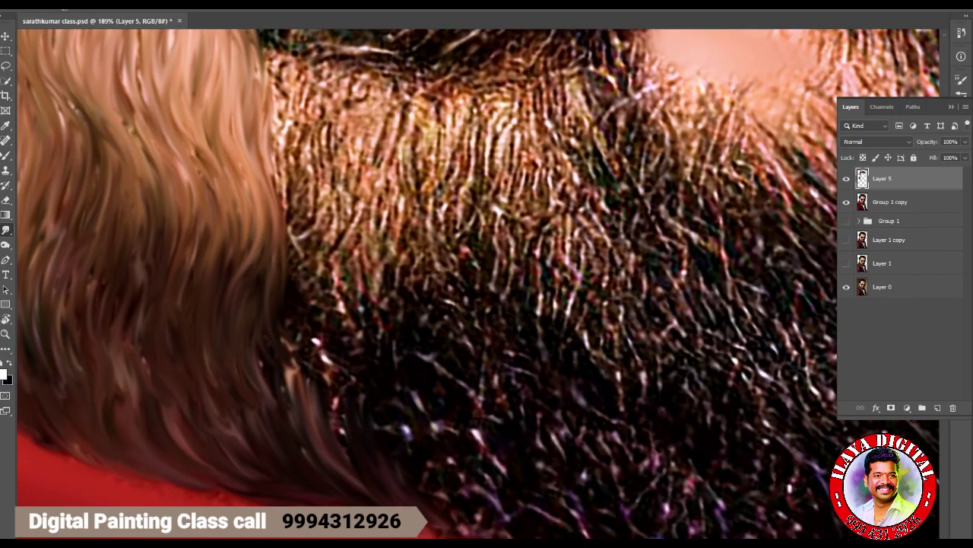
pyautogui.moveTo(143, 217); pyautogui.dragTo(127, 302)
pyautogui.moveTo(114, 323); pyautogui.dragTo(160, 419)
# Smudge the lower edge of the bare skin patch beneath the mouth corner into light curved strands over the chin beard.
pyautogui.moveTo(432, 336)
pyautogui.mouseDown()
pyautogui.moveTo(360, 341)
pyautogui.moveTo(437, 346)
pyautogui.mouseUp()
pyautogui.scroll(3, 426, 281)
pyautogui.moveTo(339, 228)
pyautogui.mouseDown()
pyautogui.moveTo(327, 342)
pyautogui.moveTo(346, 346)
pyautogui.mouseUp()
pyautogui.moveTo(357, 247)
pyautogui.mouseDown()
pyautogui.moveTo(392, 357)
pyautogui.moveTo(411, 362)
pyautogui.mouseUp()
pyautogui.moveTo(426, 259); pyautogui.dragTo(456, 357)
pyautogui.moveTo(463, 251); pyautogui.dragTo(502, 342)
pyautogui.moveTo(502, 259); pyautogui.dragTo(540, 319)
pyautogui.scroll(-3, 426, 281)
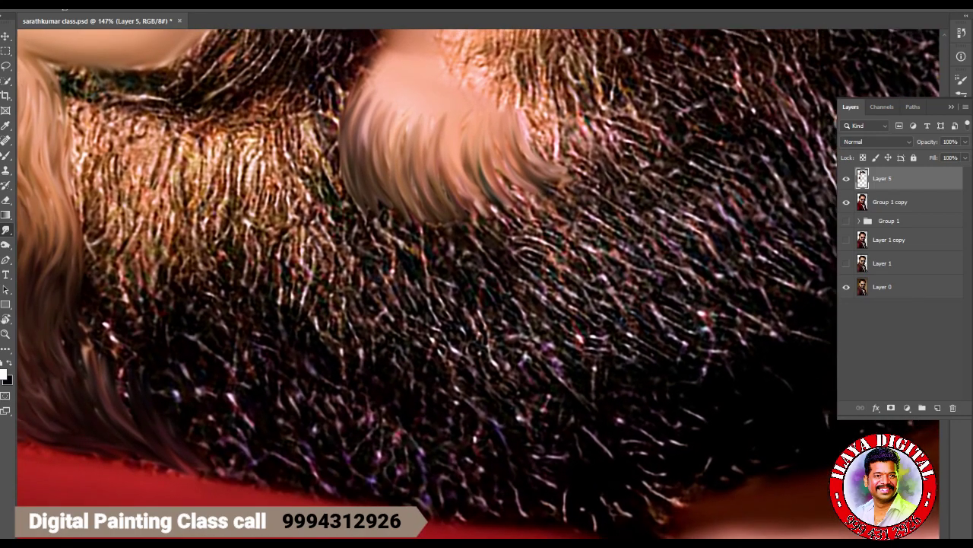
# Smudge the bottom of the chin beard above the red collar into long dark curved strands.
pyautogui.scroll(-3, 426, 282)
pyautogui.moveTo(251, 221); pyautogui.dragTo(293, 361)
pyautogui.moveTo(262, 243); pyautogui.dragTo(316, 373)
pyautogui.moveTo(304, 221); pyautogui.dragTo(365, 384)
pyautogui.moveTo(350, 251); pyautogui.dragTo(415, 380)
pyautogui.moveTo(388, 239); pyautogui.dragTo(471, 391)
pyautogui.moveTo(434, 244); pyautogui.dragTo(513, 403)
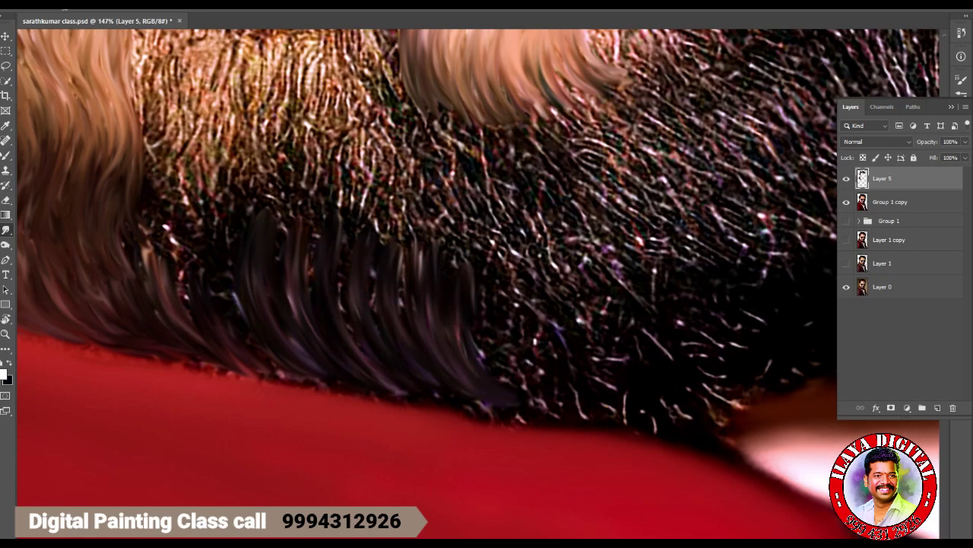
# Extend the dark curved strands along the chin's bottom edge and fill the gap toward the side beard.
pyautogui.moveTo(487, 244); pyautogui.dragTo(559, 396)
pyautogui.moveTo(517, 251); pyautogui.dragTo(566, 392)
pyautogui.moveTo(551, 260); pyautogui.dragTo(631, 407)
pyautogui.moveTo(169, 249); pyautogui.dragTo(212, 349)
pyautogui.moveTo(268, 333); pyautogui.dragTo(287, 374)
pyautogui.moveTo(228, 251); pyautogui.dragTo(346, 389)
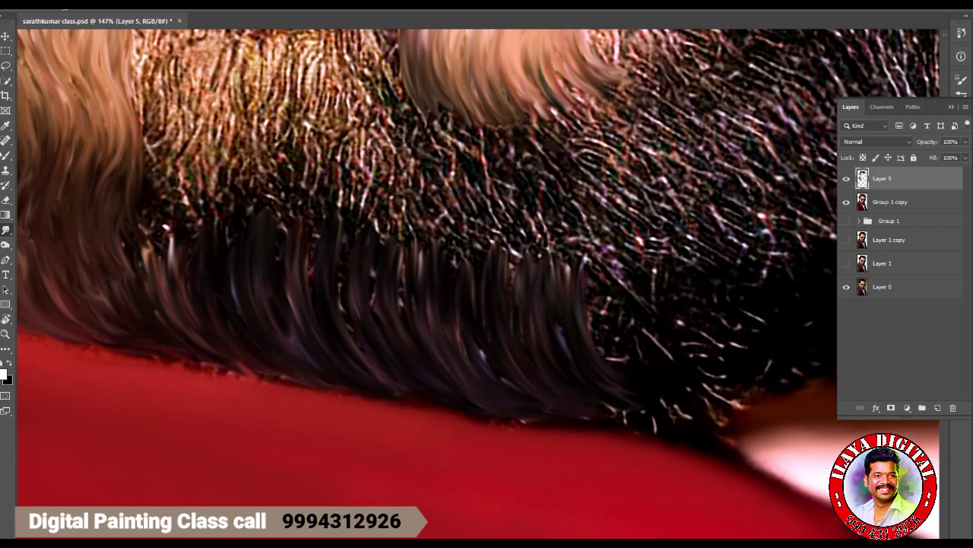
# Smudge the rough hair where the side beard meets the dark chin strands and soften the beard's edge against the collar.
pyautogui.moveTo(304, 229); pyautogui.dragTo(608, 266)
pyautogui.moveTo(466, 283); pyautogui.dragTo(478, 361)
pyautogui.moveTo(494, 232); pyautogui.dragTo(506, 350)
pyautogui.moveTo(525, 229)
pyautogui.mouseDown()
pyautogui.moveTo(541, 331)
pyautogui.moveTo(543, 319)
pyautogui.mouseUp()
pyautogui.moveTo(567, 228); pyautogui.dragTo(585, 285)
pyautogui.moveTo(589, 216); pyautogui.dragTo(586, 312)
pyautogui.moveTo(494, 420)
pyautogui.mouseDown()
pyautogui.moveTo(547, 453)
pyautogui.moveTo(631, 464)
pyautogui.mouseUp()
pyautogui.moveTo(719, 475); pyautogui.dragTo(770, 490)
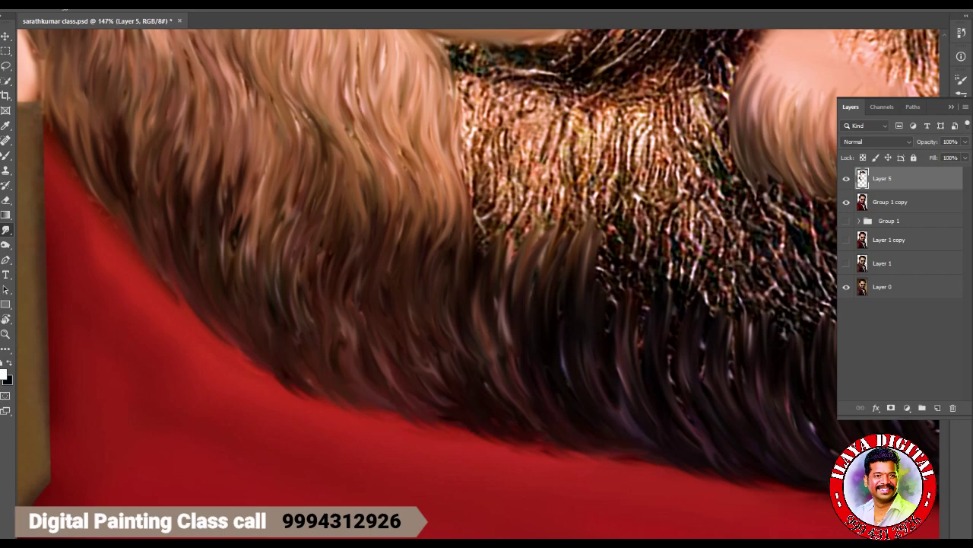
pyautogui.moveTo(171, 251); pyautogui.dragTo(190, 323)
pyautogui.moveTo(217, 319); pyautogui.dragTo(237, 362)
# Smudge the light textured beard patch beneath the mustache's curled end into separate wavy strands.
pyautogui.moveTo(457, 152); pyautogui.dragTo(532, 495)
pyautogui.moveTo(247, 274); pyautogui.dragTo(258, 387)
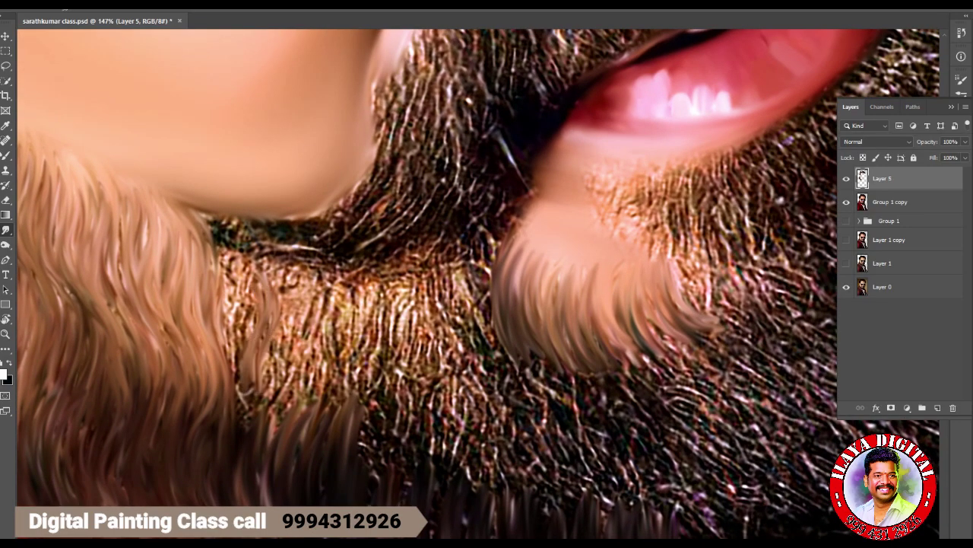
pyautogui.moveTo(281, 267); pyautogui.dragTo(297, 391)
pyautogui.moveTo(304, 277); pyautogui.dragTo(319, 384)
pyautogui.moveTo(350, 274); pyautogui.dragTo(361, 388)
pyautogui.moveTo(396, 270); pyautogui.dragTo(406, 381)
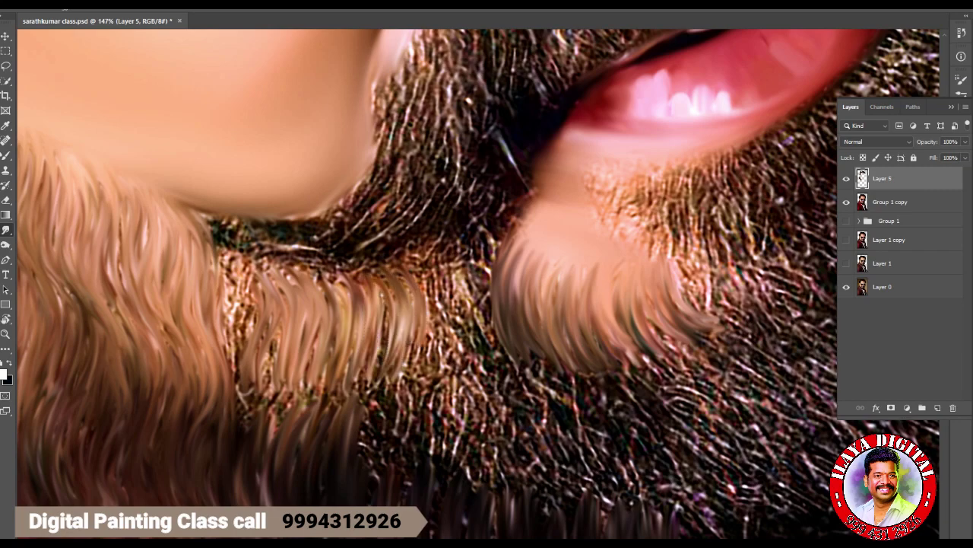
# Continue the light strands under the mustache up to the smudged patch below the mouth corner.
pyautogui.moveTo(441, 255); pyautogui.dragTo(453, 365)
pyautogui.moveTo(460, 241); pyautogui.dragTo(473, 358)
pyautogui.moveTo(487, 209); pyautogui.dragTo(495, 321)
pyautogui.moveTo(464, 251); pyautogui.dragTo(473, 377)
pyautogui.moveTo(434, 259); pyautogui.dragTo(445, 373)
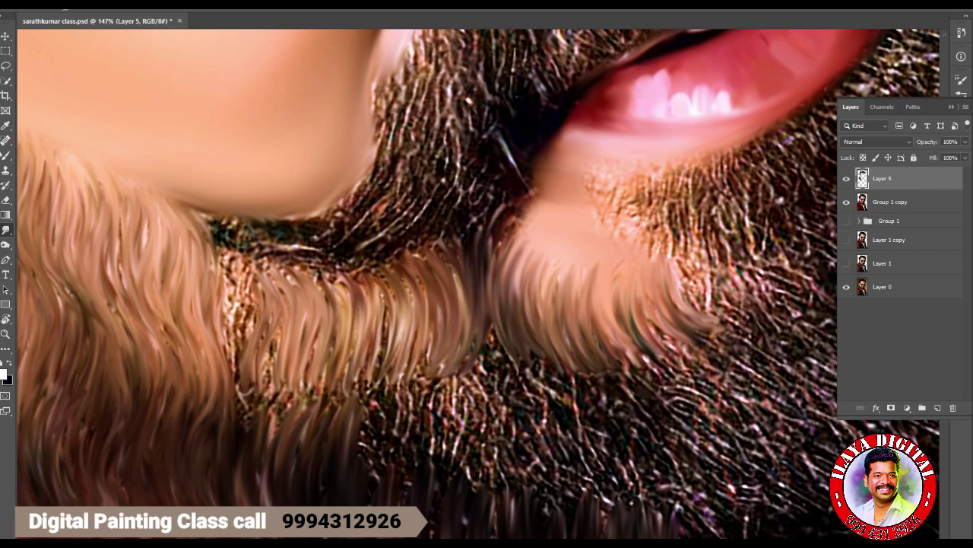
# Fill the gaps between the light strands under the mustache and merge them with the side beard.
pyautogui.moveTo(403, 255); pyautogui.dragTo(415, 377)
pyautogui.moveTo(373, 270); pyautogui.dragTo(384, 387)
pyautogui.moveTo(354, 289); pyautogui.dragTo(365, 384)
pyautogui.moveTo(315, 278); pyautogui.dragTo(323, 389)
pyautogui.moveTo(274, 320); pyautogui.dragTo(285, 380)
pyautogui.moveTo(232, 259)
pyautogui.mouseDown()
pyautogui.moveTo(247, 377)
pyautogui.moveTo(228, 407)
pyautogui.mouseUp()
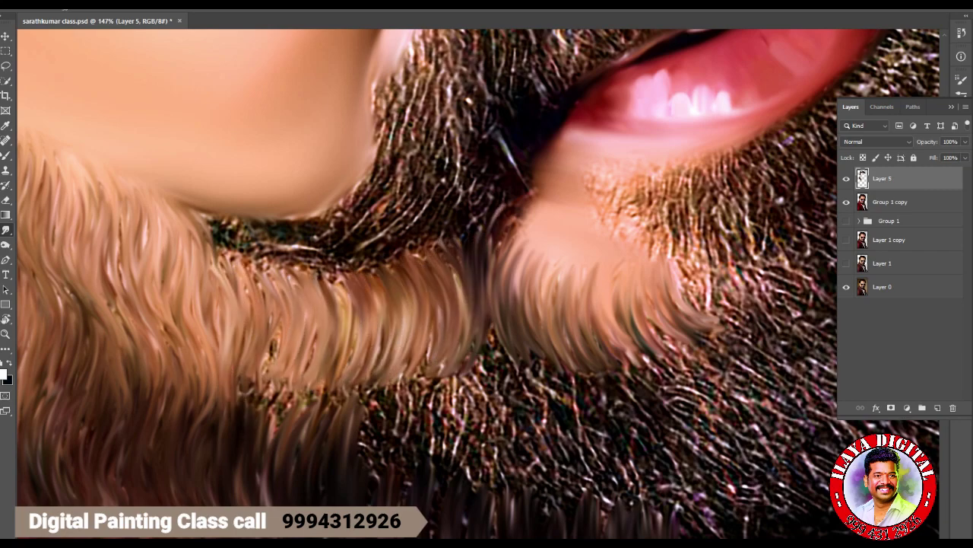
# Pull the light strands under the mustache down over the rough hair into the dark lower beard.
pyautogui.moveTo(251, 319); pyautogui.dragTo(266, 452)
pyautogui.moveTo(266, 335); pyautogui.dragTo(282, 404)
pyautogui.moveTo(296, 388); pyautogui.dragTo(311, 445)
pyautogui.moveTo(323, 330); pyautogui.dragTo(338, 426)
pyautogui.moveTo(350, 346); pyautogui.dragTo(373, 475)
pyautogui.moveTo(377, 338); pyautogui.dragTo(395, 445)
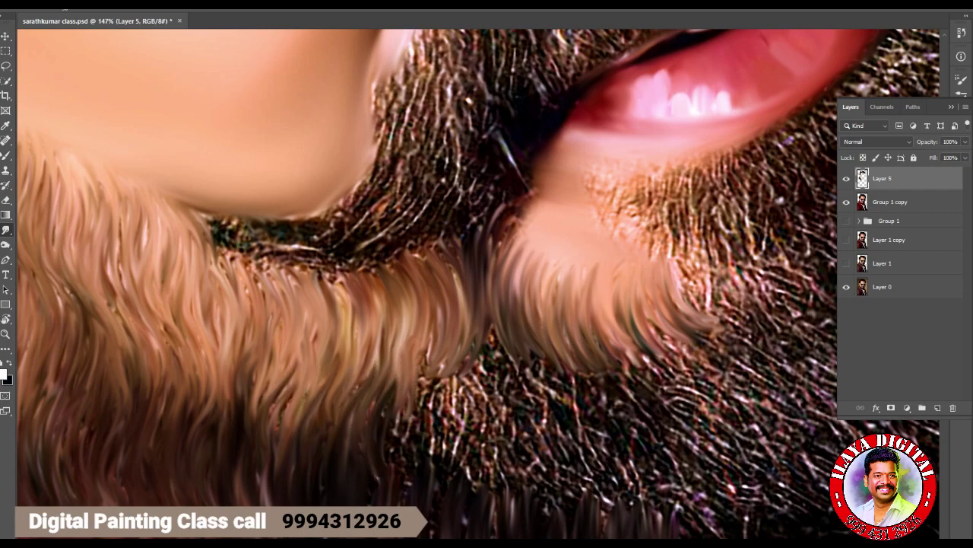
# Smudge the rough hair beside the chin into darker strands running from the mouth corner to the lower beard.
pyautogui.moveTo(388, 354); pyautogui.dragTo(411, 456)
pyautogui.moveTo(418, 380); pyautogui.dragTo(441, 479)
pyautogui.moveTo(464, 339)
pyautogui.mouseDown()
pyautogui.moveTo(475, 479)
pyautogui.moveTo(486, 486)
pyautogui.moveTo(487, 464)
pyautogui.mouseUp()
pyautogui.moveTo(426, 342); pyautogui.dragTo(395, 464)
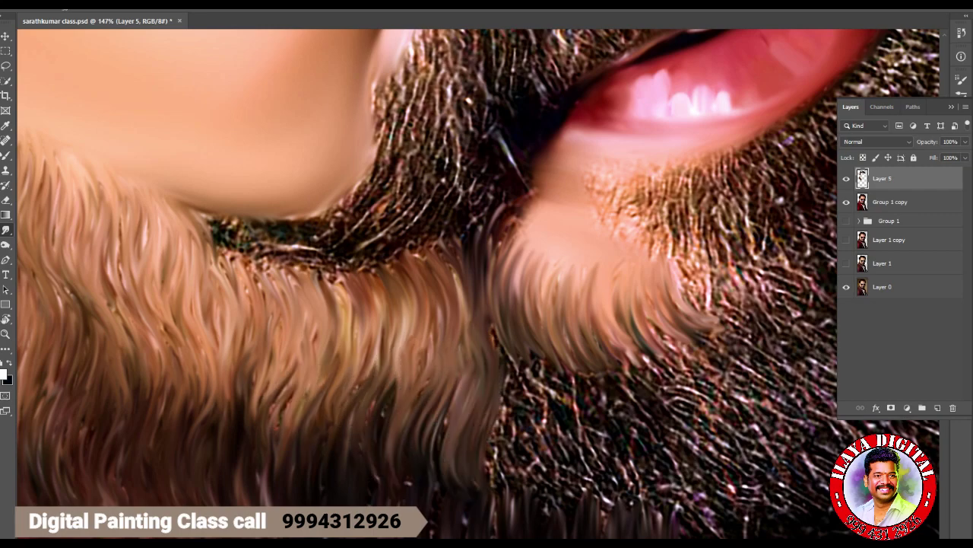
pyautogui.moveTo(380, 391); pyautogui.dragTo(391, 479)
# Lengthen the light strands of the patch below the lower lip into wavy strands reaching down over the chin.
pyautogui.moveTo(532, 381); pyautogui.dragTo(441, 296)
pyautogui.moveTo(426, 251); pyautogui.dragTo(396, 229)
pyautogui.moveTo(358, 110); pyautogui.dragTo(372, 190)
pyautogui.moveTo(376, 125); pyautogui.dragTo(403, 228)
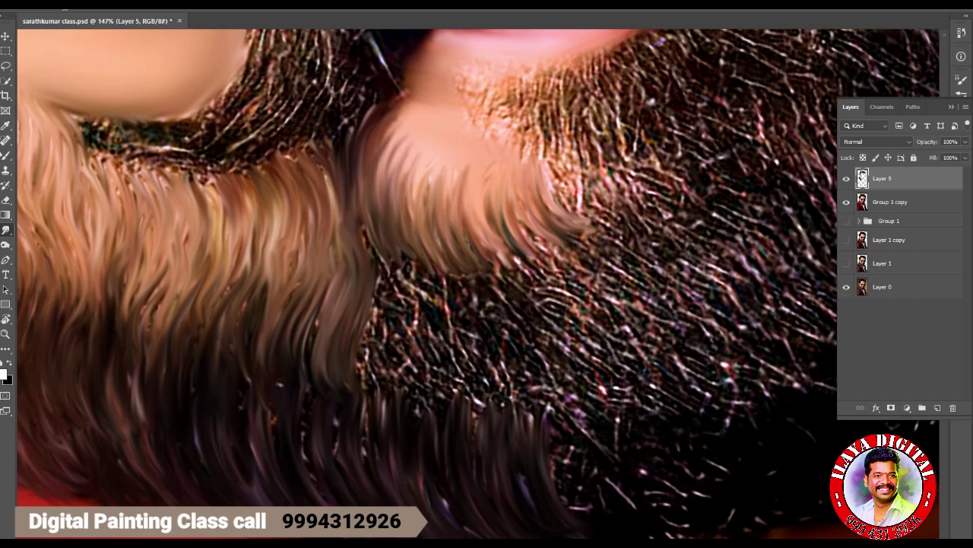
pyautogui.moveTo(403, 156); pyautogui.dragTo(452, 259)
pyautogui.moveTo(449, 167); pyautogui.dragTo(502, 320)
pyautogui.moveTo(487, 198); pyautogui.dragTo(525, 327)
pyautogui.moveTo(525, 197); pyautogui.dragTo(563, 312)
pyautogui.moveTo(532, 221); pyautogui.dragTo(555, 346)
pyautogui.moveTo(571, 244); pyautogui.dragTo(601, 327)
pyautogui.moveTo(517, 186); pyautogui.dragTo(563, 335)
pyautogui.moveTo(456, 194); pyautogui.dragTo(479, 346)
pyautogui.moveTo(411, 243); pyautogui.dragTo(426, 350)
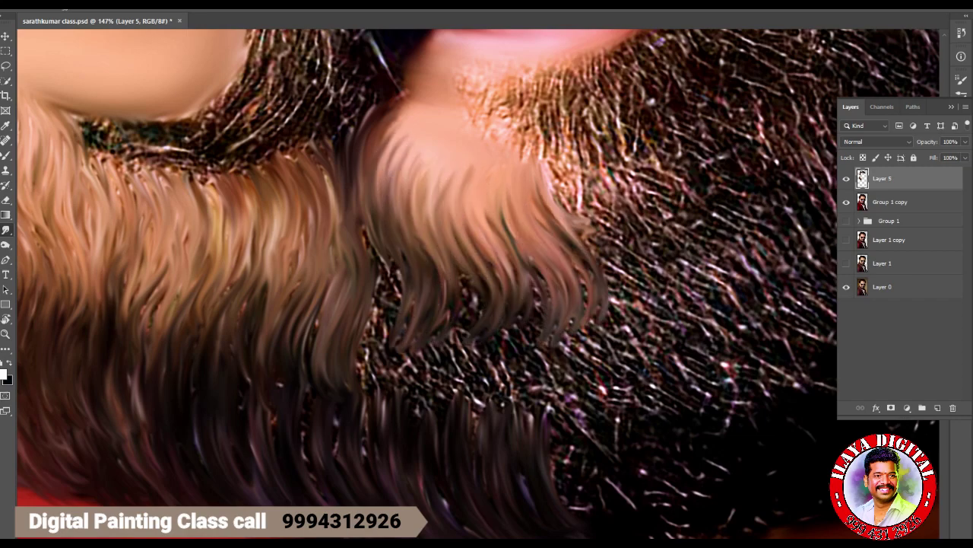
# Close the gap between the side beard and the chin strands and thicken the strands below the lip.
pyautogui.moveTo(373, 220); pyautogui.dragTo(392, 342)
pyautogui.moveTo(359, 180); pyautogui.dragTo(394, 287)
pyautogui.moveTo(396, 134); pyautogui.dragTo(428, 245)
pyautogui.moveTo(422, 152); pyautogui.dragTo(456, 290)
pyautogui.moveTo(446, 175); pyautogui.dragTo(475, 331)
pyautogui.moveTo(449, 156); pyautogui.dragTo(464, 254)
pyautogui.moveTo(457, 304); pyautogui.dragTo(418, 206)
# Smudge the far end of the chin's bottom edge into dark strands curving toward the shirt collar.
pyautogui.moveTo(502, 277)
pyautogui.mouseDown()
pyautogui.moveTo(533, 411)
pyautogui.moveTo(554, 380)
pyautogui.mouseUp()
pyautogui.moveTo(521, 305); pyautogui.dragTo(563, 370)
pyautogui.moveTo(559, 281); pyautogui.dragTo(639, 415)
pyautogui.moveTo(532, 358); pyautogui.dragTo(647, 448)
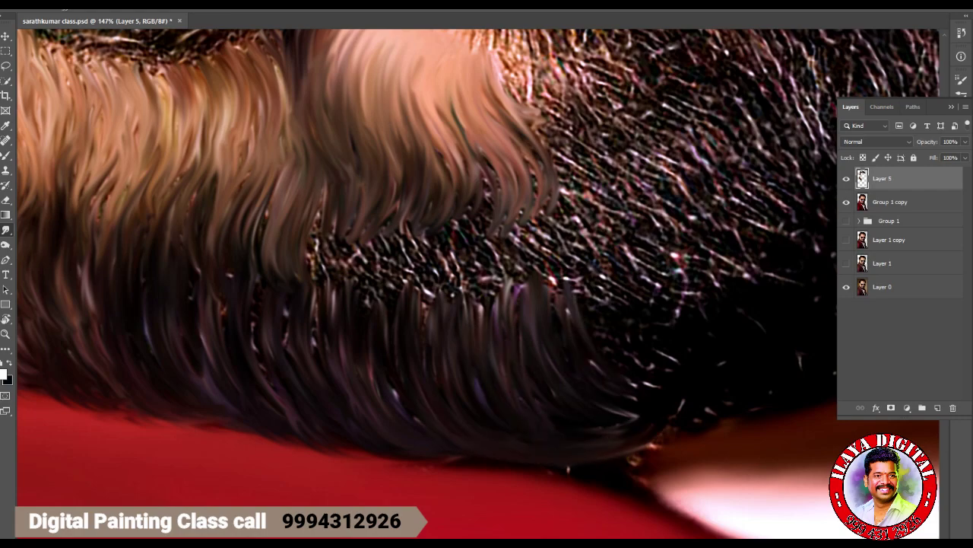
# Smudge the rough band left across the middle of the chin, bridging the lighter upper and dark lower strands.
pyautogui.moveTo(338, 212); pyautogui.dragTo(365, 304)
pyautogui.moveTo(384, 204); pyautogui.dragTo(422, 312)
pyautogui.moveTo(449, 190); pyautogui.dragTo(487, 311)
pyautogui.moveTo(510, 201); pyautogui.dragTo(555, 296)
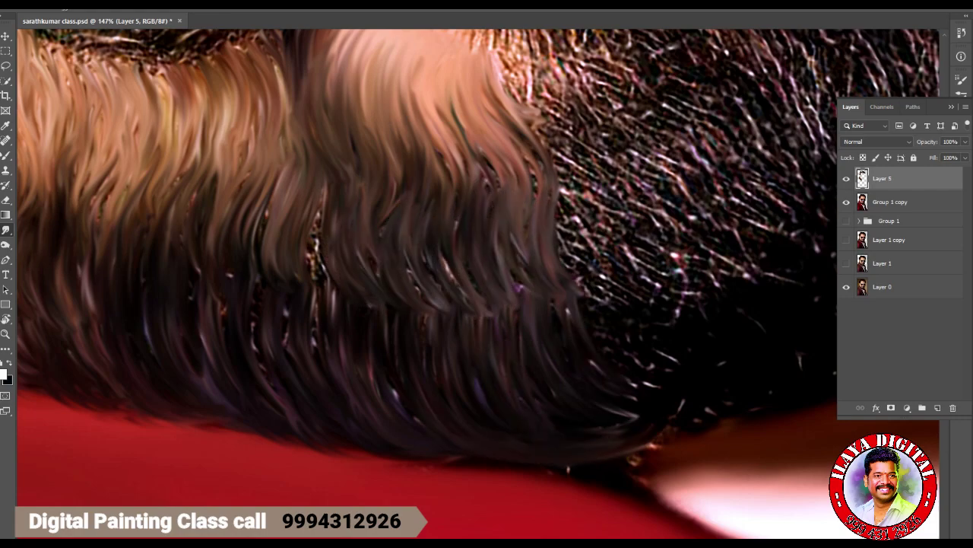
# Blend the seams in the middle of the chin beard with long overlapping strands down into the dark lower beard.
pyautogui.moveTo(483, 152); pyautogui.dragTo(494, 199)
pyautogui.moveTo(319, 187); pyautogui.dragTo(335, 310)
pyautogui.moveTo(311, 247); pyautogui.dragTo(315, 364)
pyautogui.moveTo(361, 251); pyautogui.dragTo(388, 339)
pyautogui.moveTo(410, 242); pyautogui.dragTo(434, 372)
pyautogui.moveTo(449, 260); pyautogui.dragTo(479, 395)
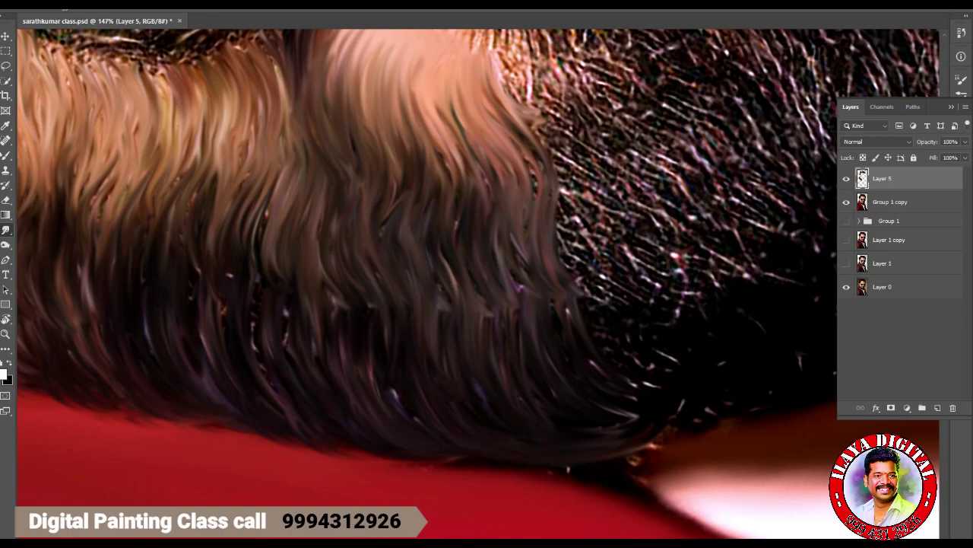
# Examine the smudged mustache up close and the complete beard across the whole face.
pyautogui.hscroll(5, 479, 282)
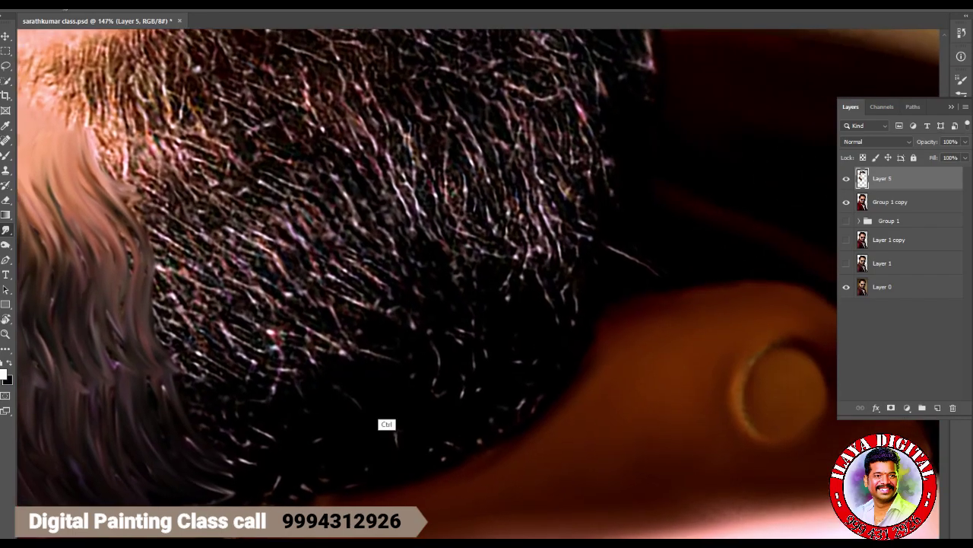
pyautogui.hotkey('ctrl', '-')
pyautogui.hotkey('ctrl', '-')
pyautogui.scroll(5, 532, 264)
pyautogui.scroll(2, 532, 263)
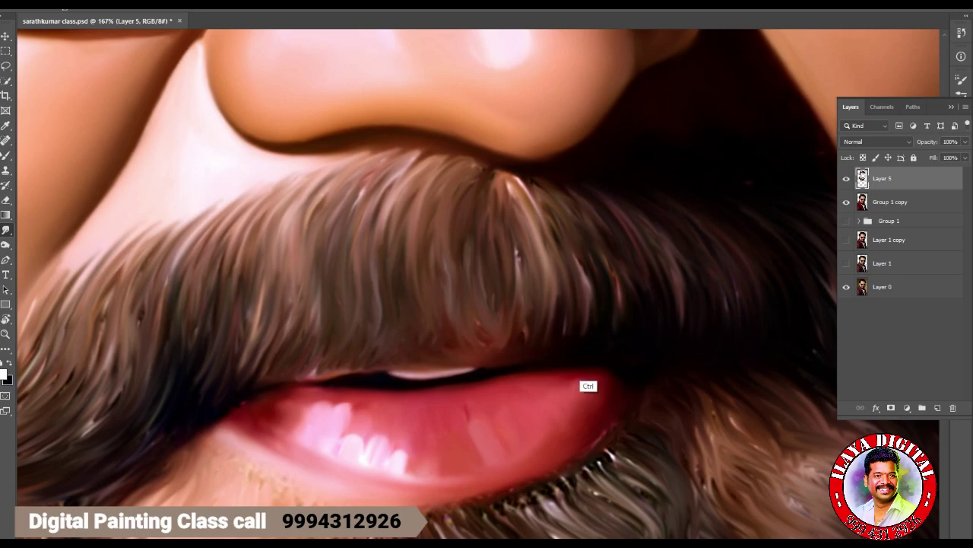
pyautogui.scroll(-3, 608, 338)
pyautogui.scroll(-2, 569, 310)
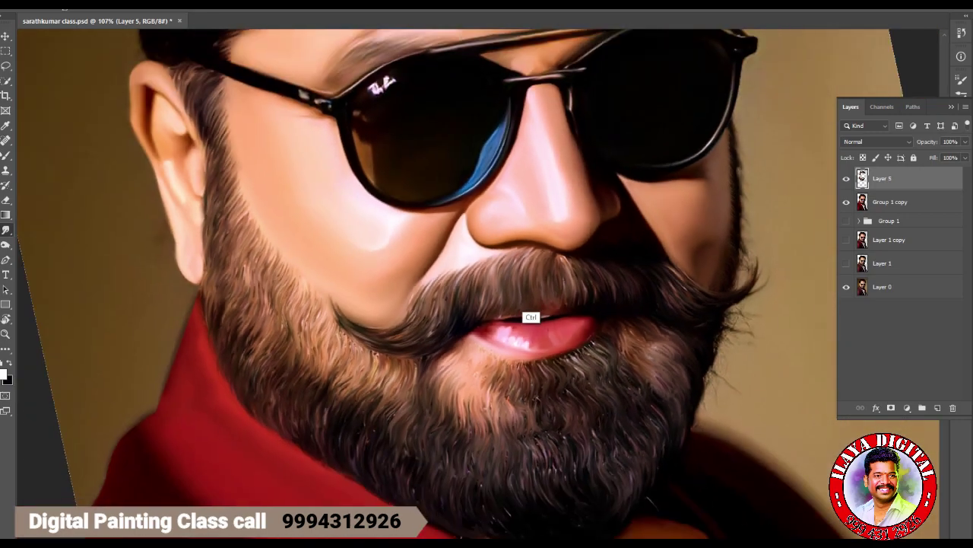
# Add a new layer directly above Layer 0 and fill it with the near-black navy background colour.
pyautogui.scroll(4, 531, 317)
pyautogui.scroll(-1, 530, 411)
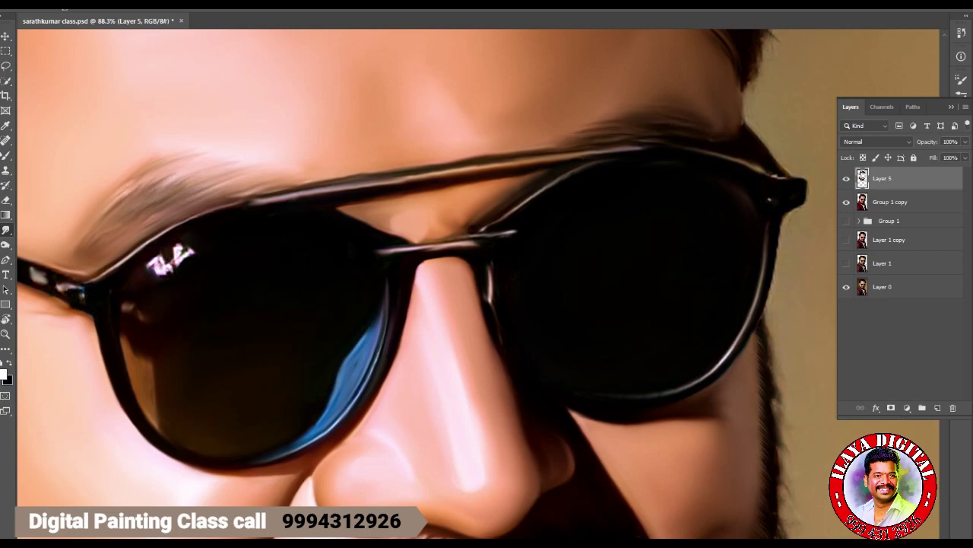
pyautogui.scroll(-6, 644, 354)
pyautogui.press('Escape')
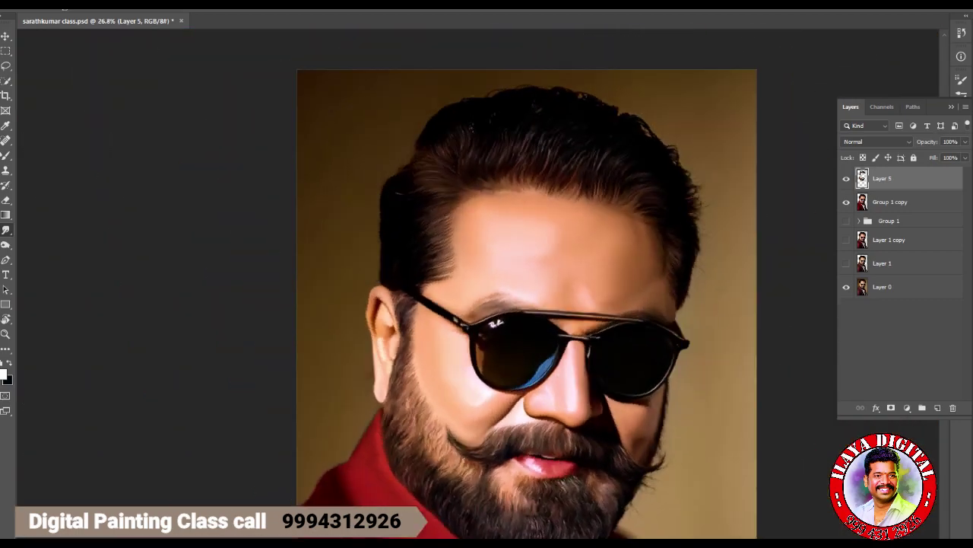
pyautogui.scroll(2, 723, 319)
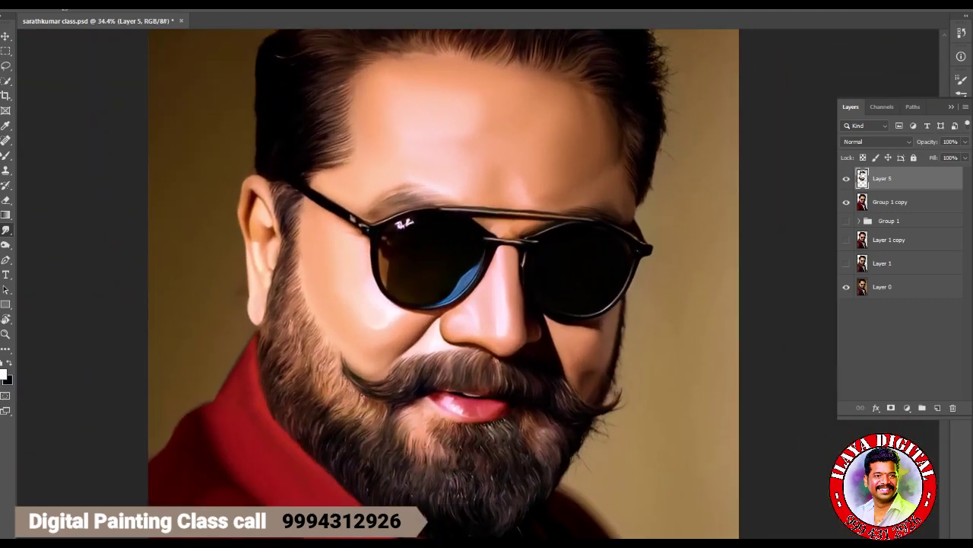
pyautogui.hotkey('ctrl', 'shift', 'alt', 'n')
pyautogui.hotkey('ctrl', '[')
pyautogui.hotkey('ctrl', '[')
pyautogui.hotkey('ctrl', '[')
pyautogui.hotkey('ctrl', '[')
pyautogui.hotkey('ctrl', '[')
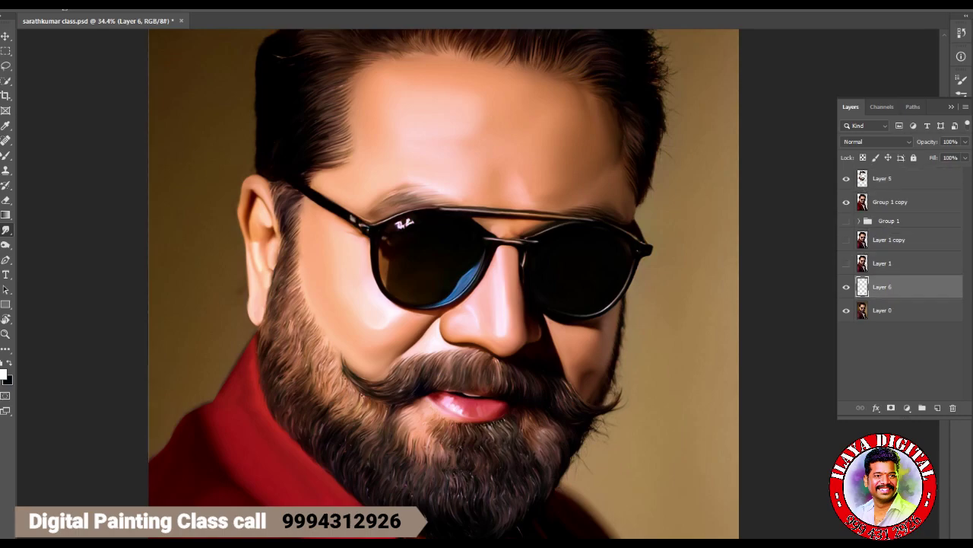
pyautogui.hotkey('ctrl', 'BackSpace')
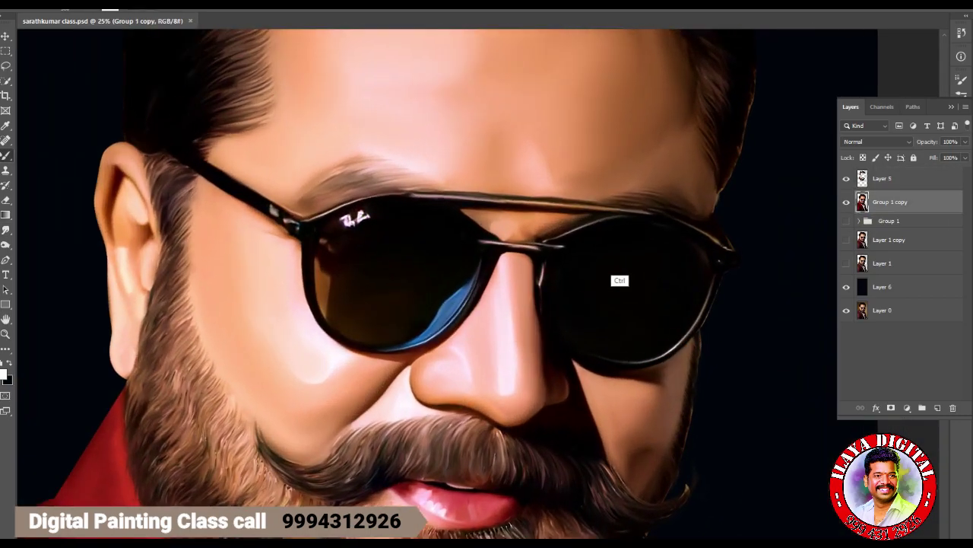
# Show Layer 1 and toggle Group 1 copy's visibility to compare the painted portrait with what lies beneath it.
pyautogui.scroll(-3, 620, 280)
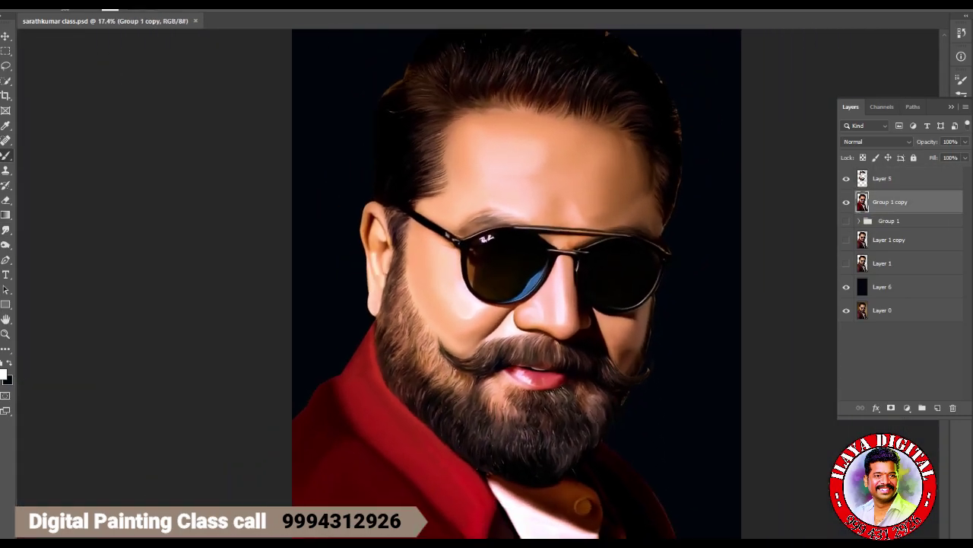
pyautogui.hotkey('ctrl', ',')
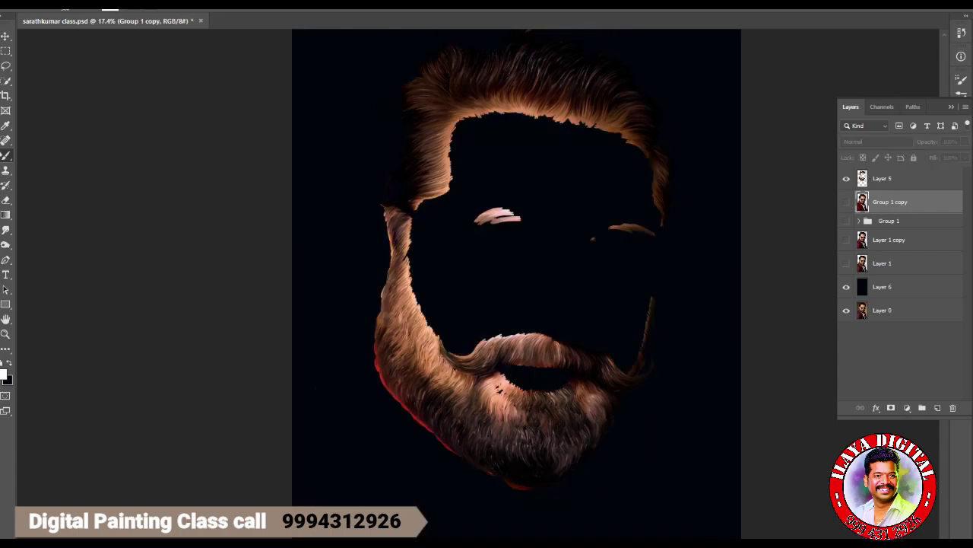
pyautogui.scroll(3, 733, 262)
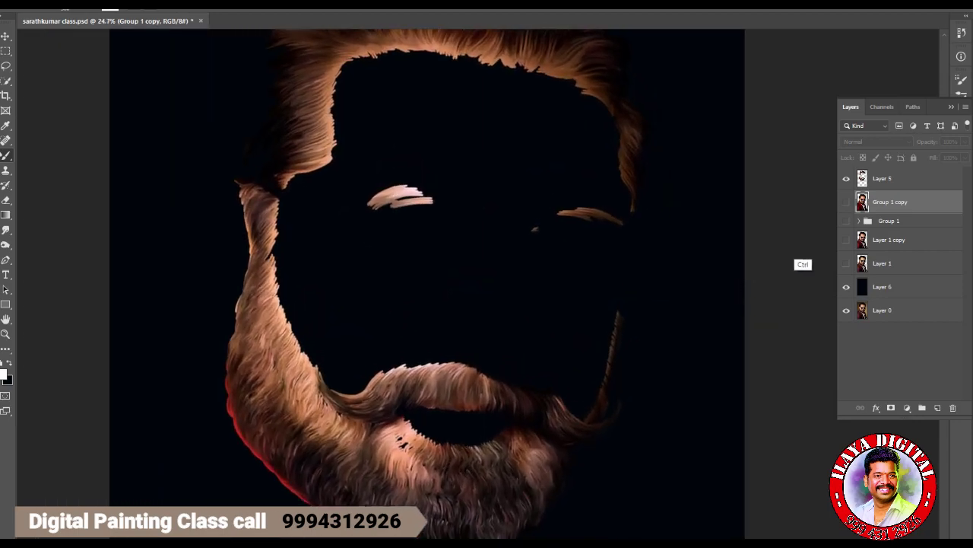
pyautogui.click(846, 263)
pyautogui.hotkey('ctrl', ',')
pyautogui.hotkey('ctrl', ',')
pyautogui.hotkey('ctrl', ',')
pyautogui.hotkey('ctrl', ',')
pyautogui.hotkey('ctrl', ',')
pyautogui.scroll(-3, 688, 274)
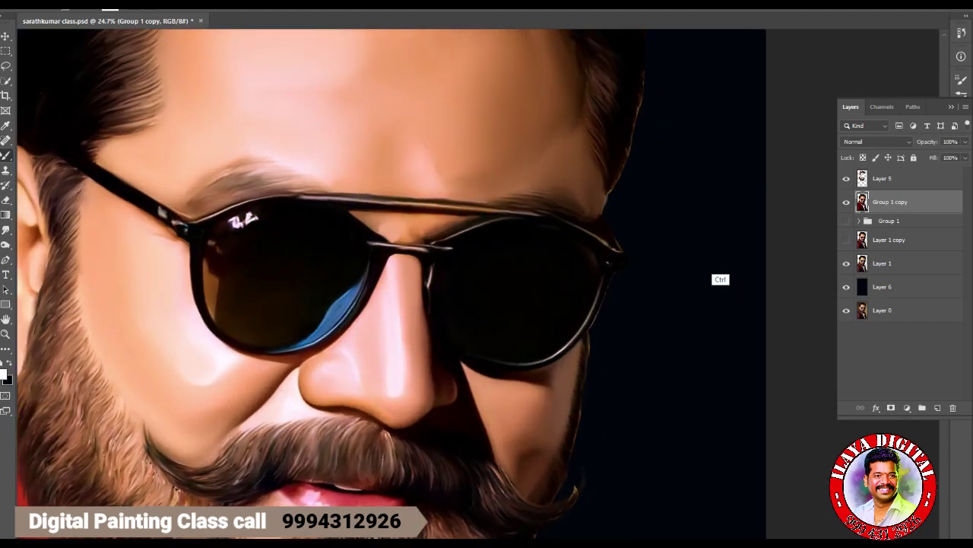
# Group Layer 5 with Group 1 copy, duplicate the new group and merge the duplicate into a single layer.
pyautogui.click(883, 178)
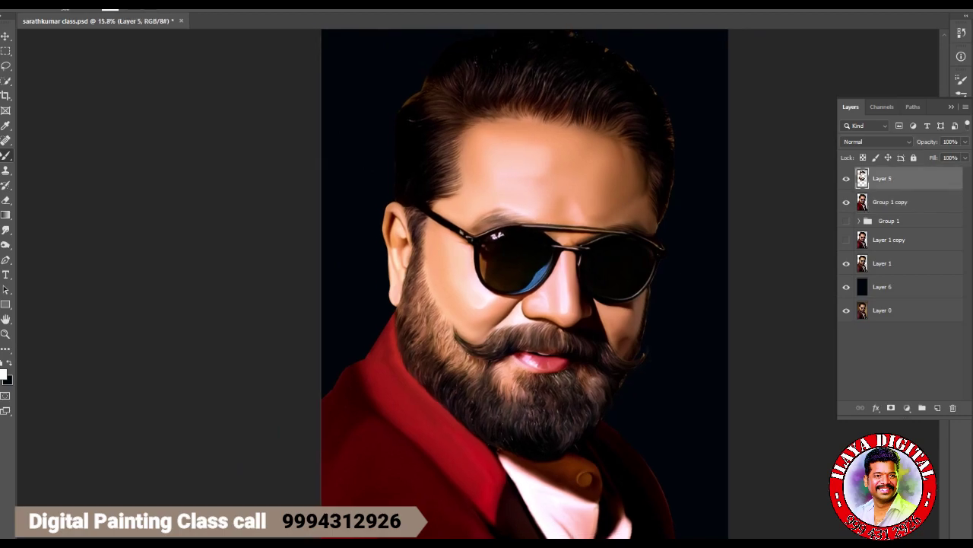
pyautogui.keyDown('ctrl'); pyautogui.click(889, 201); pyautogui.keyUp('ctrl')
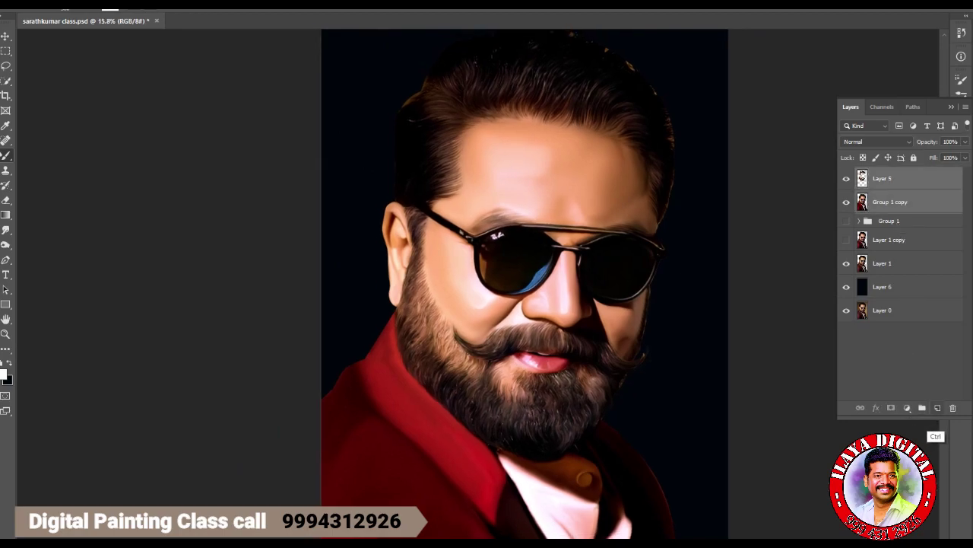
pyautogui.hotkey('ctrl', 'g')
pyautogui.hotkey('ctrl', 'j')
pyautogui.hotkey('ctrl', 'e')
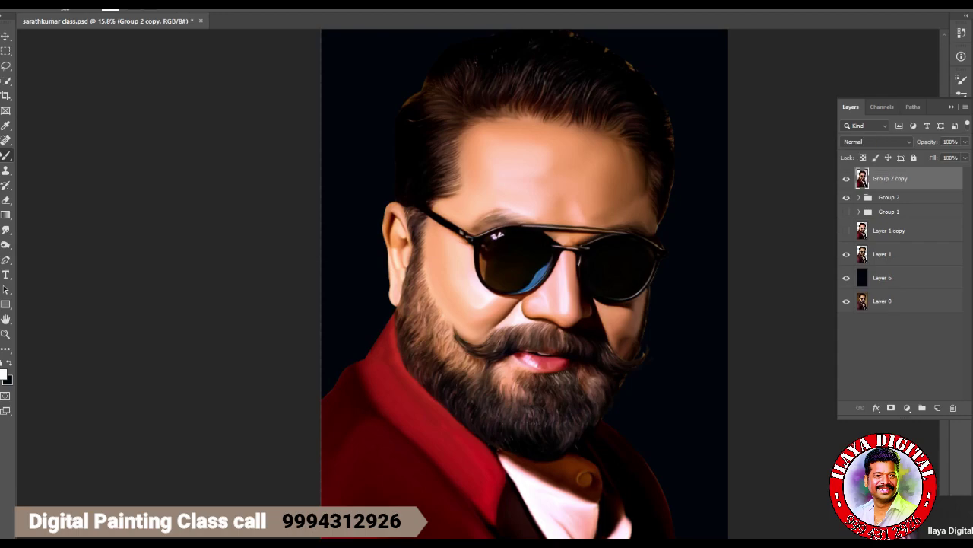
# Toggle layer visibility to compare the merged painting with the photo and check it against the original and dark backgrounds.
pyautogui.moveTo(680, 291); pyautogui.dragTo(694, 296)
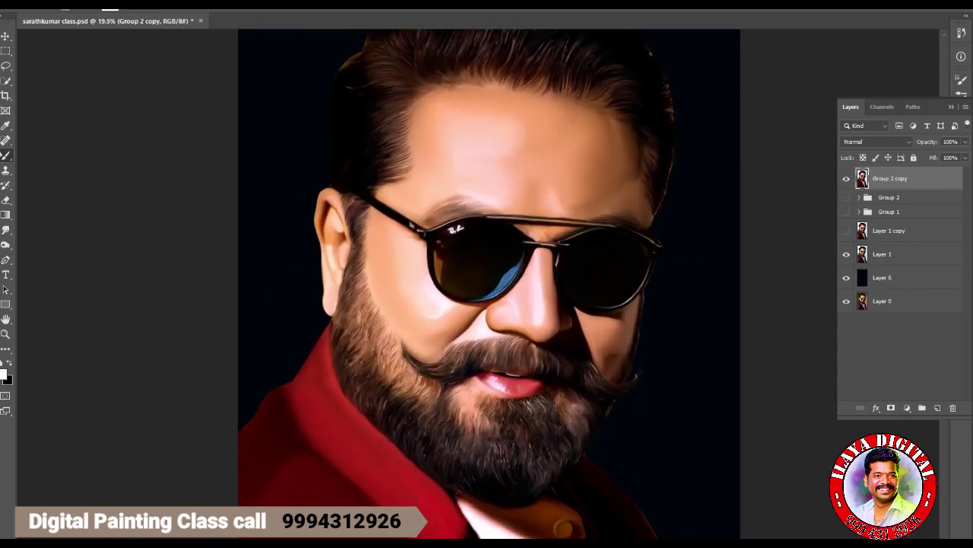
pyautogui.hotkey('ctrl', '+')
pyautogui.hotkey('ctrl', ',')
pyautogui.press('l')
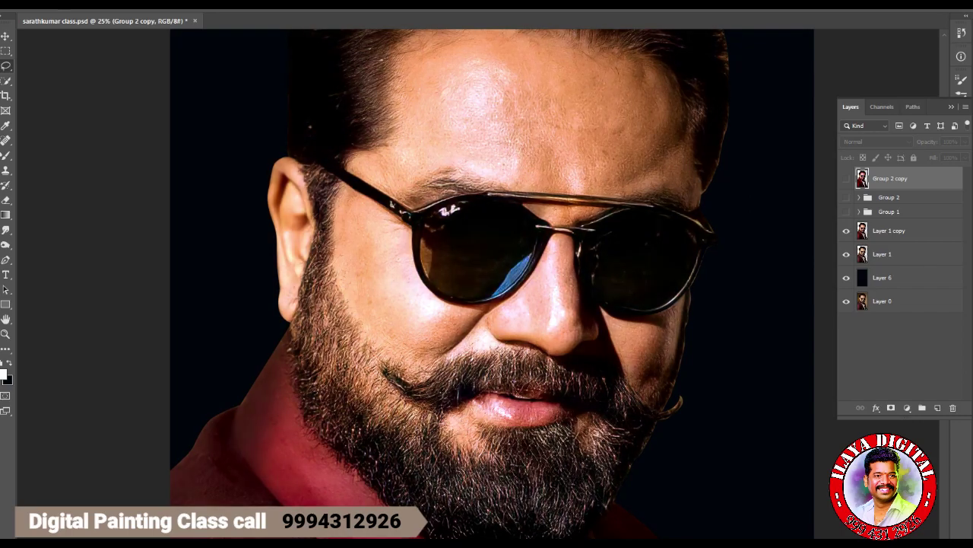
pyautogui.click(846, 197)
pyautogui.click(847, 178)
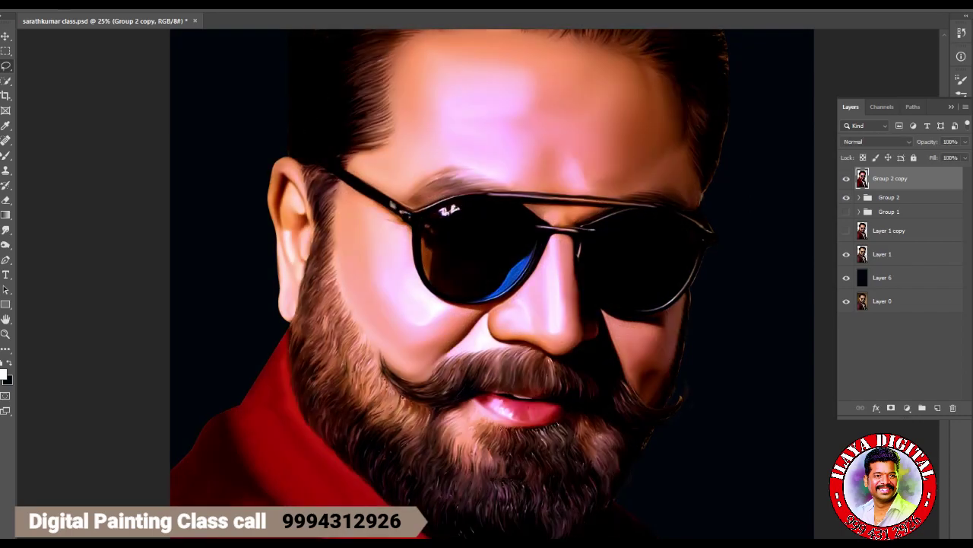
pyautogui.hotkey('ctrl', '+')
pyautogui.moveTo(720, 307); pyautogui.dragTo(722, 277)
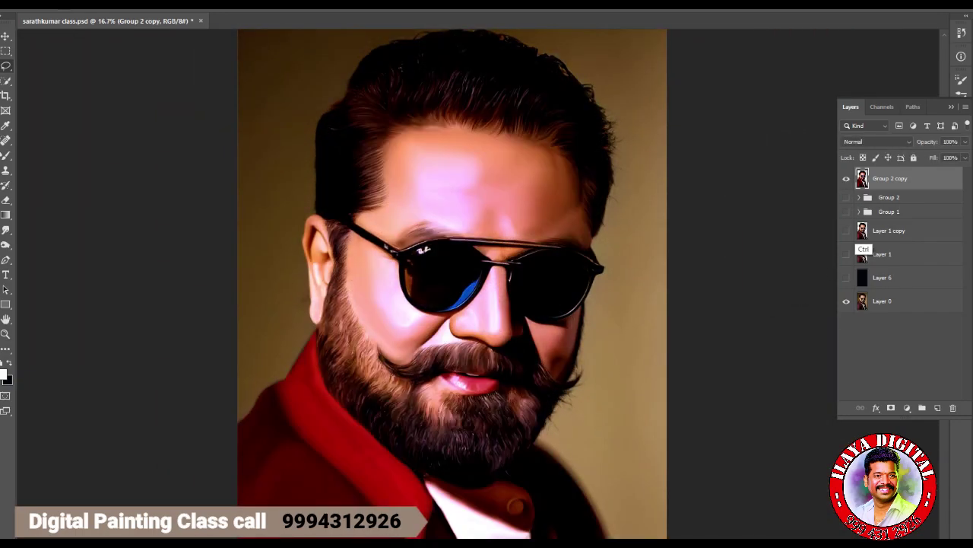
pyautogui.click(846, 277)
pyautogui.moveTo(707, 321); pyautogui.dragTo(761, 336)
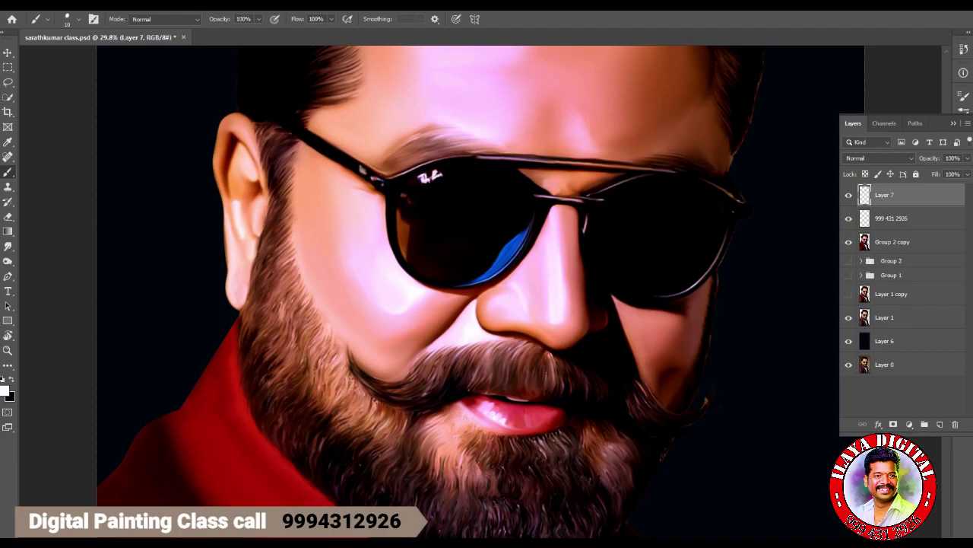
pyautogui.moveTo(488, 360)
pyautogui.mouseDown()
pyautogui.moveTo(507, 358)
pyautogui.moveTo(463, 341)
pyautogui.moveTo(499, 357)
pyautogui.mouseUp()
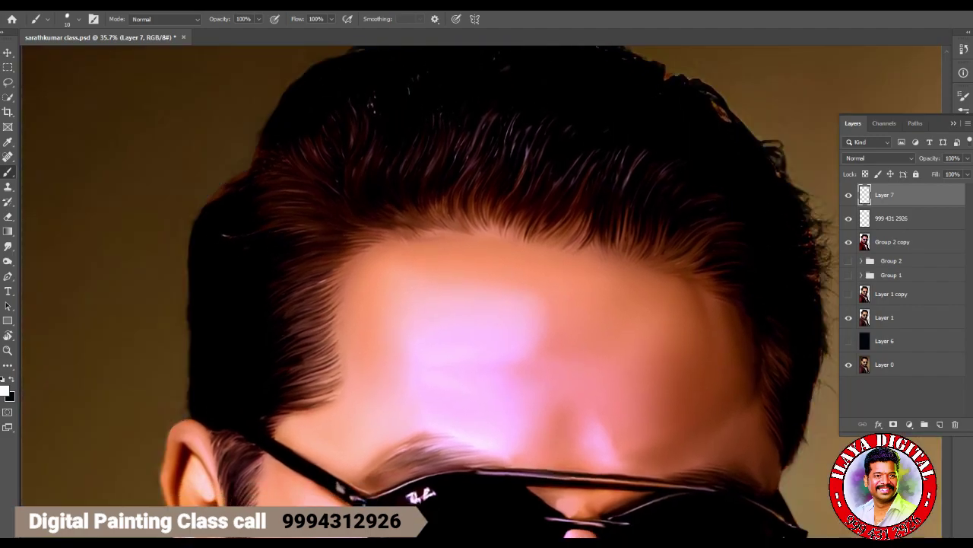
# Examine the smudged hair and the forehead hairline up close in a rotated canvas view.
pyautogui.press('r')
pyautogui.moveTo(593, 243)
pyautogui.mouseDown()
pyautogui.moveTo(542, 187)
pyautogui.moveTo(592, 231)
pyautogui.mouseUp()
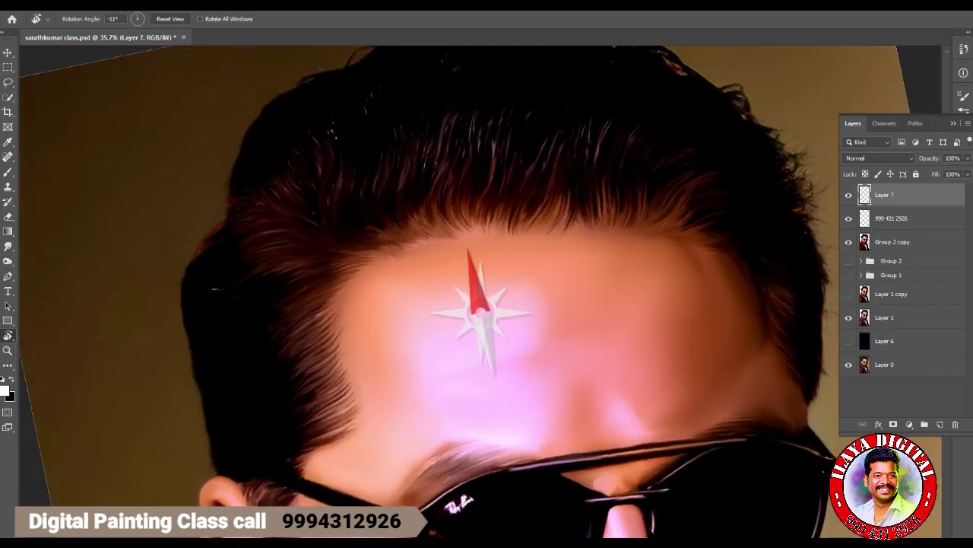
pyautogui.hotkey('ctrl', '+')
pyautogui.hotkey('ctrl', '+')
pyautogui.moveTo(532, 228)
pyautogui.mouseDown()
pyautogui.moveTo(568, 237)
pyautogui.moveTo(563, 251)
pyautogui.moveTo(541, 233)
pyautogui.mouseUp()
pyautogui.press('Escape')
pyautogui.hotkey('ctrl', '-')
pyautogui.hotkey('ctrl', '-')
pyautogui.hotkey('ctrl', '-')
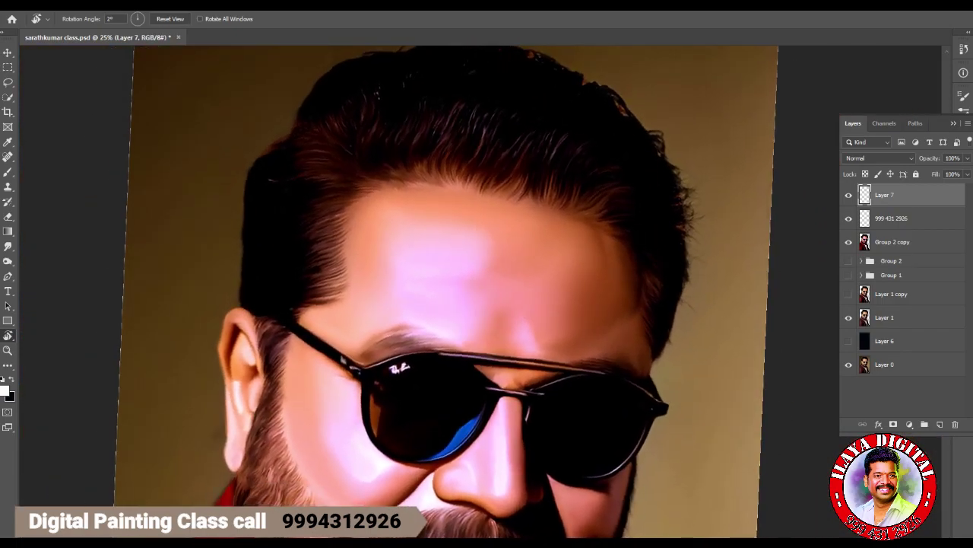
pyautogui.moveTo(476, 306); pyautogui.dragTo(517, 375)
pyautogui.scroll(5, 517, 376)
pyautogui.moveTo(532, 190); pyautogui.dragTo(517, 343)
pyautogui.scroll(1, 480, 292)
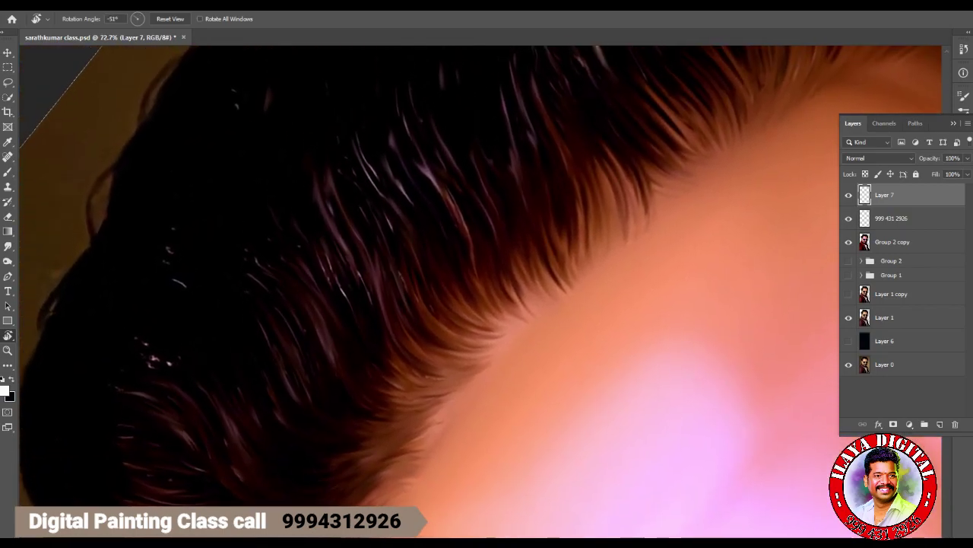
# Switch to the Brush tool and set the brush size to 45 px.
pyautogui.press('b')
pyautogui.rightClick(432, 284)
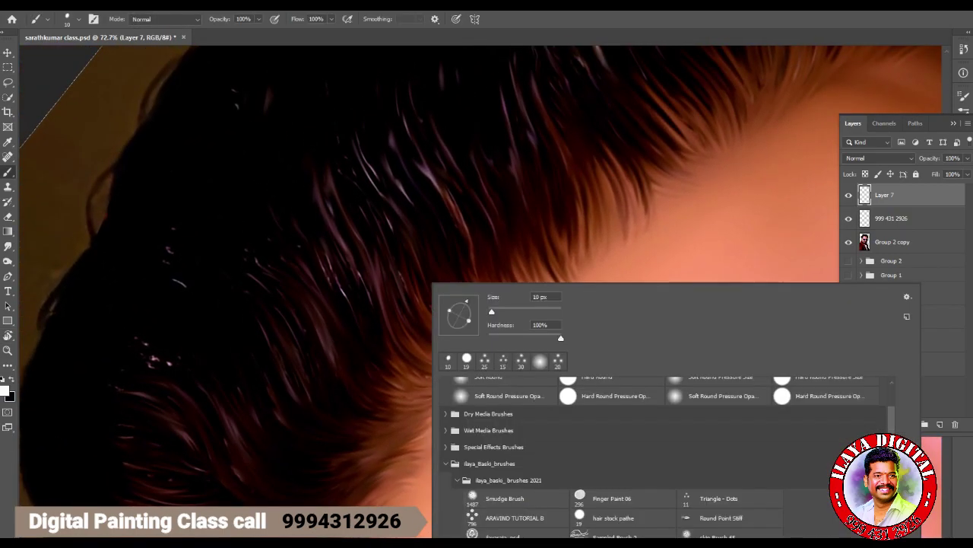
pyautogui.moveTo(491, 311); pyautogui.dragTo(496, 311)
pyautogui.click(485, 267)
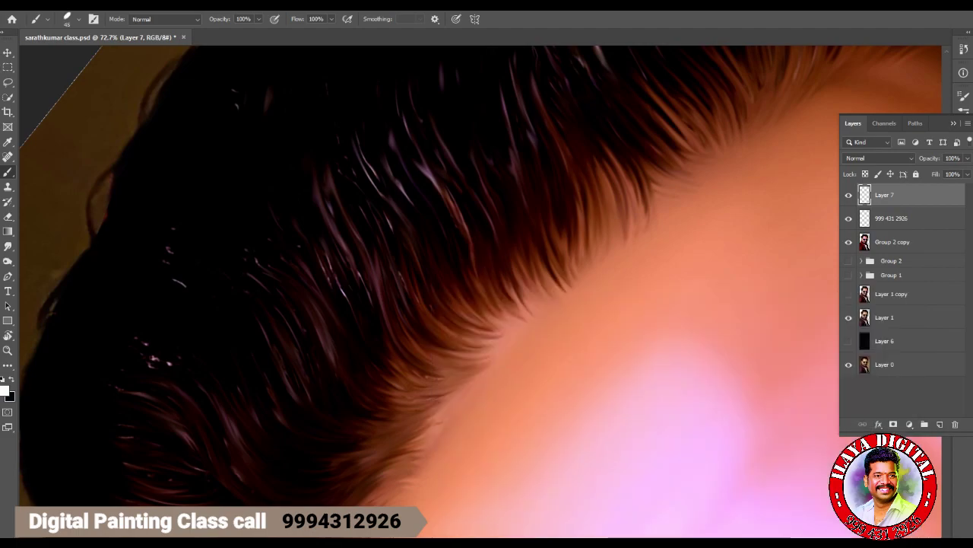
# Enable Transfer and Shape Dynamics for the brush, with Pen Pressure controlling size, and use 1% spacing.
pyautogui.press('F5')
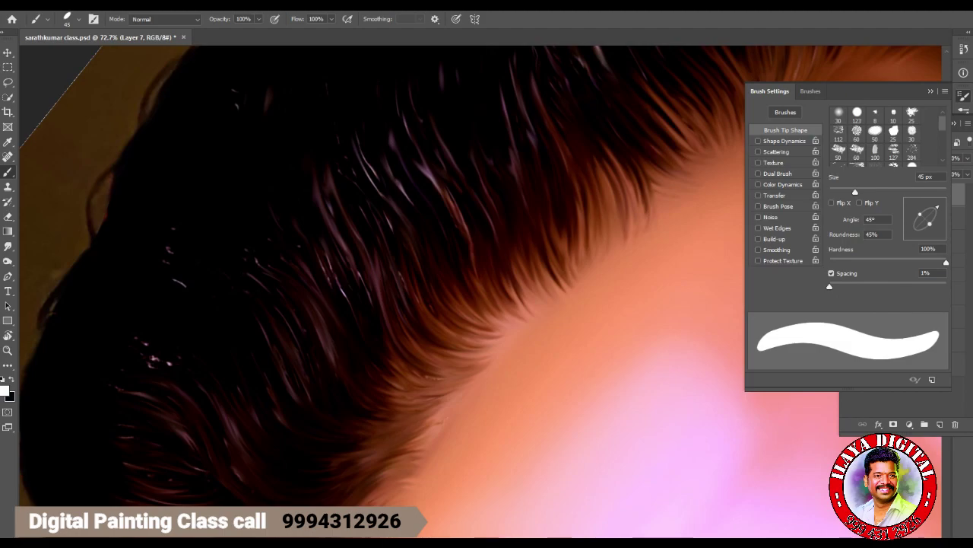
pyautogui.click(774, 195)
pyautogui.click(783, 141)
pyautogui.click(889, 135)
pyautogui.click(890, 160)
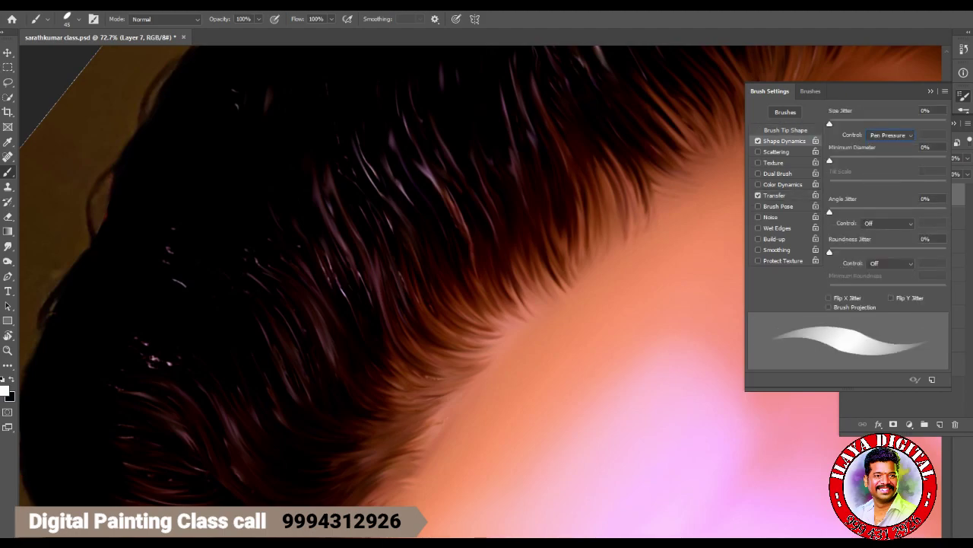
pyautogui.click(785, 130)
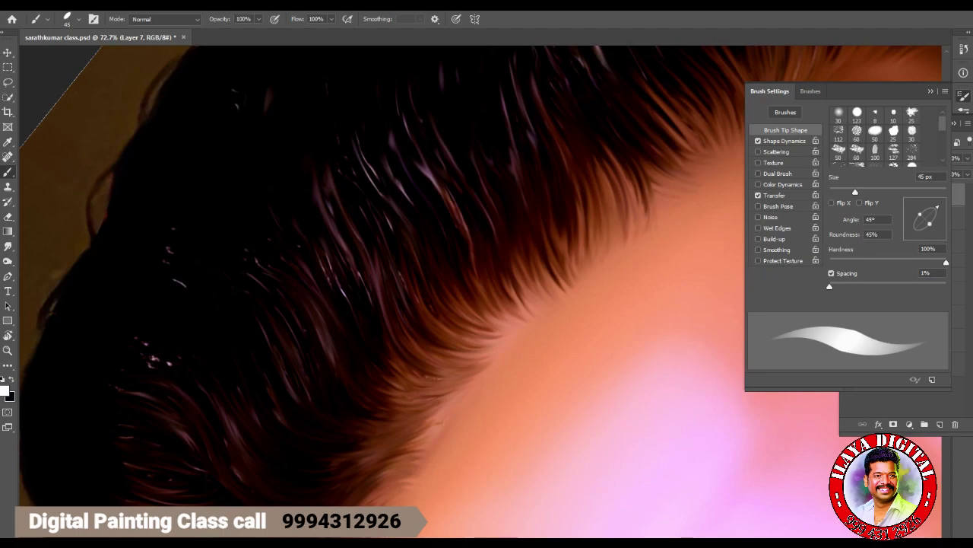
pyautogui.moveTo(832, 286); pyautogui.dragTo(830, 286)
pyautogui.press('F5')
# Set the foreground colour to a muted teal with hue 168°, saturation 49% and brightness 60%.
pyautogui.click(5, 390)
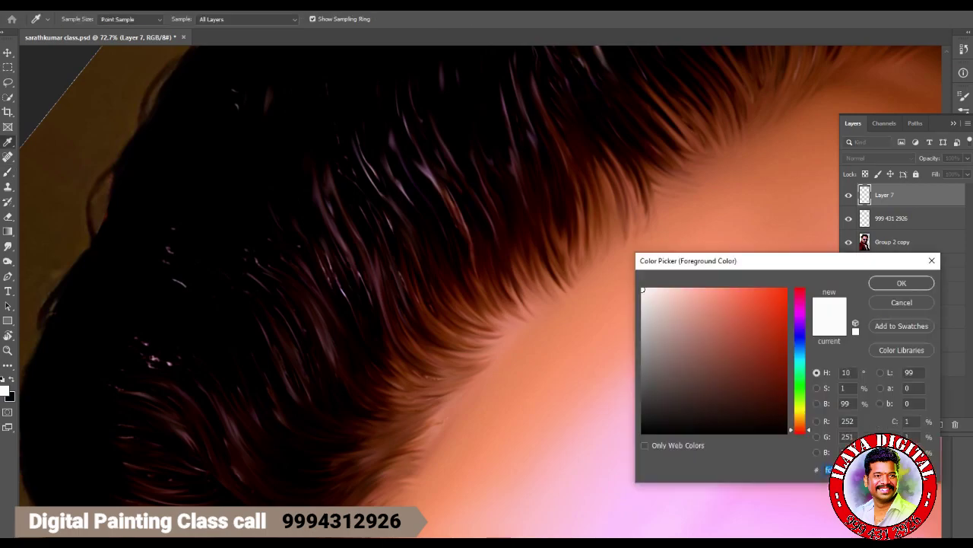
pyautogui.click(800, 362)
pyautogui.moveTo(705, 370); pyautogui.dragTo(712, 346)
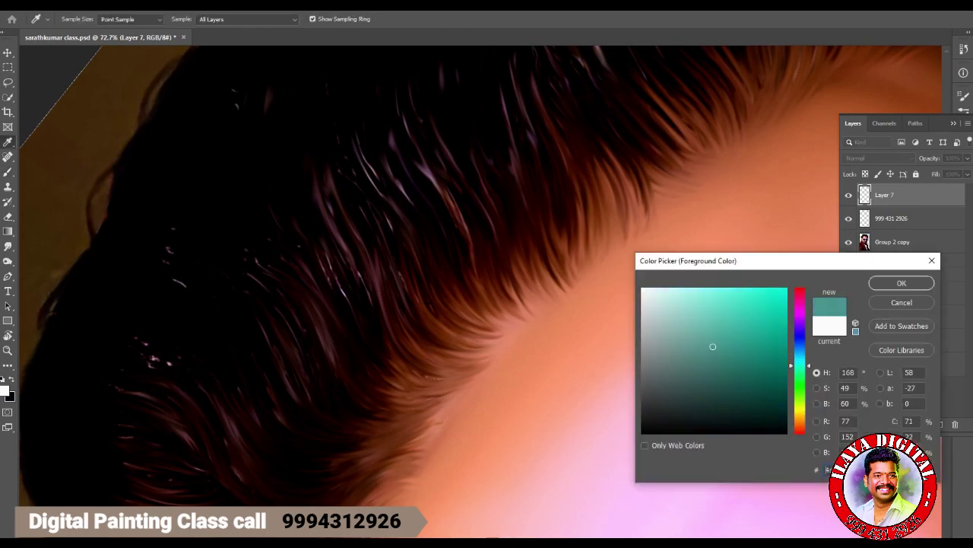
pyautogui.click(901, 283)
# Reduce the brush to 15 px while testing short teal strands near the hairline, and undo the test strokes.
pyautogui.moveTo(278, 374); pyautogui.dragTo(349, 418)
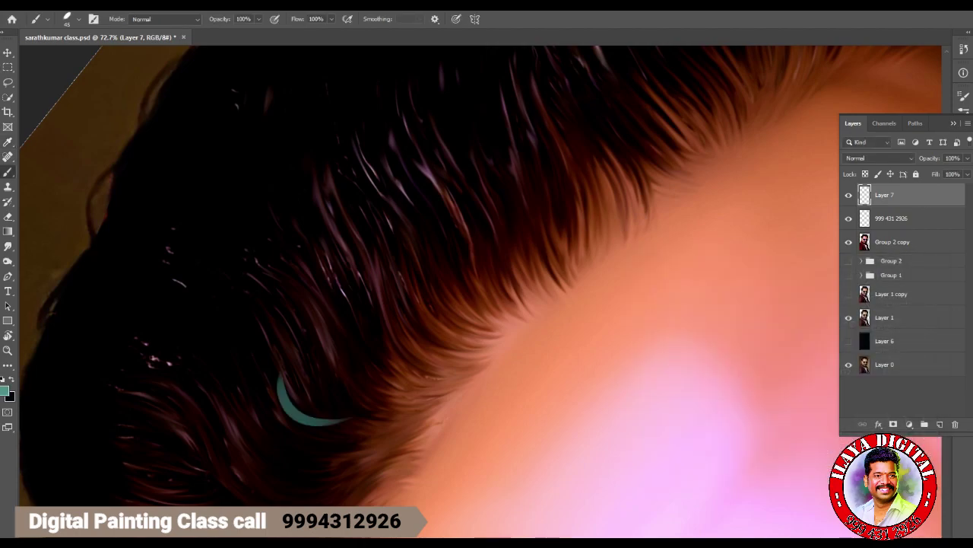
pyautogui.hotkey('ctrl', 'z')
pyautogui.press('[')
pyautogui.moveTo(336, 380); pyautogui.dragTo(374, 421)
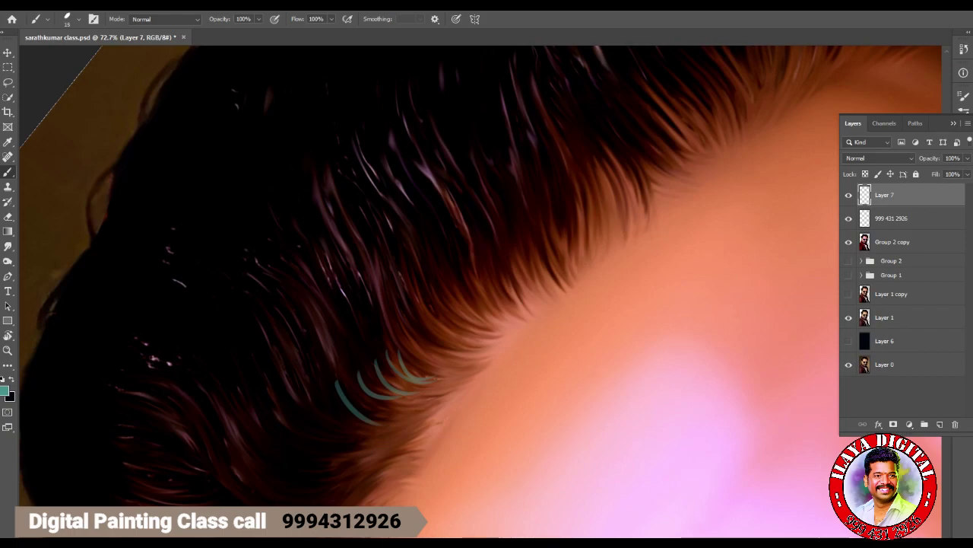
pyautogui.hotkey('ctrl', 'z')
pyautogui.hotkey('ctrl', 'z')
pyautogui.hotkey('ctrl', 'z')
pyautogui.hotkey('ctrl', 'z')
pyautogui.hotkey('ctrl', 'z')
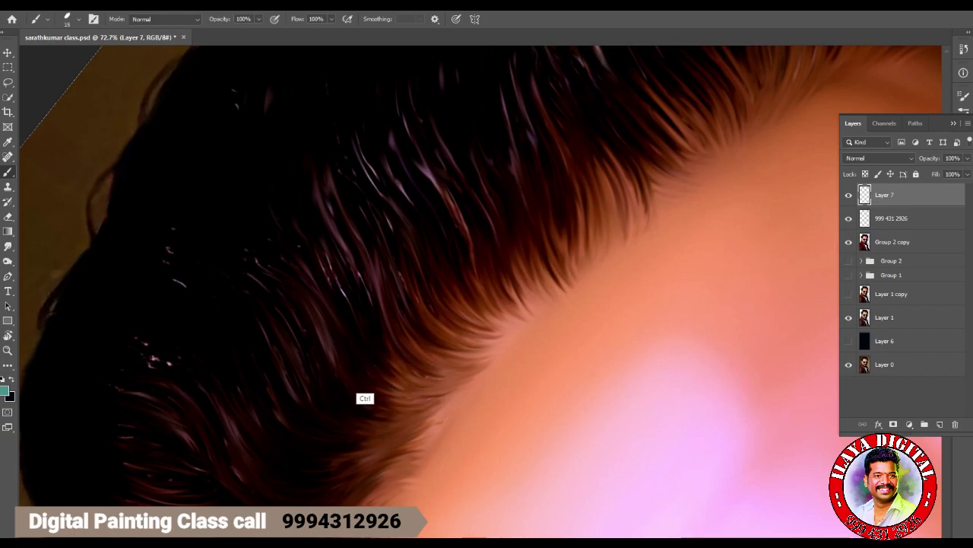
# Try long teal strands curving from the dark hair toward the forehead.
pyautogui.hotkey('ctrl', '1')
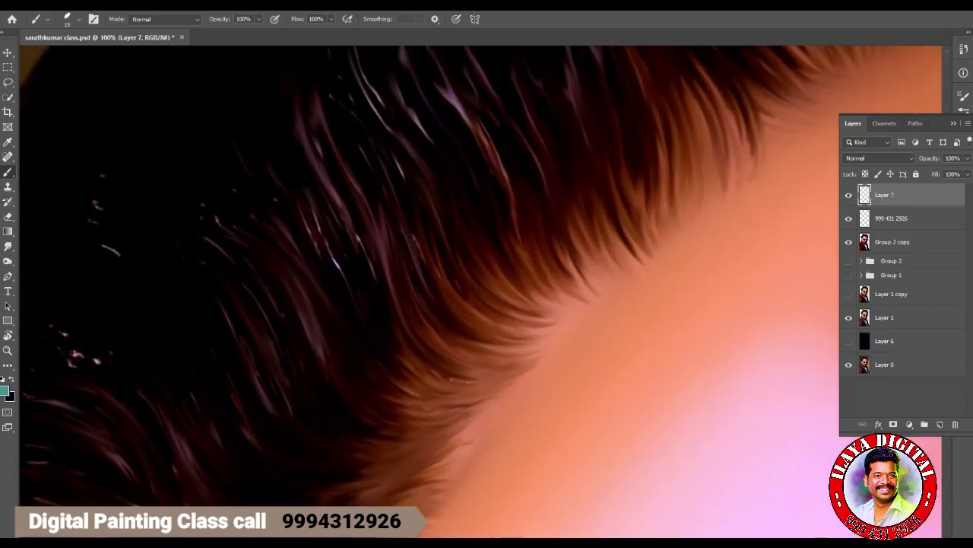
pyautogui.hscroll(2, 487, 289)
pyautogui.moveTo(288, 316); pyautogui.dragTo(382, 409)
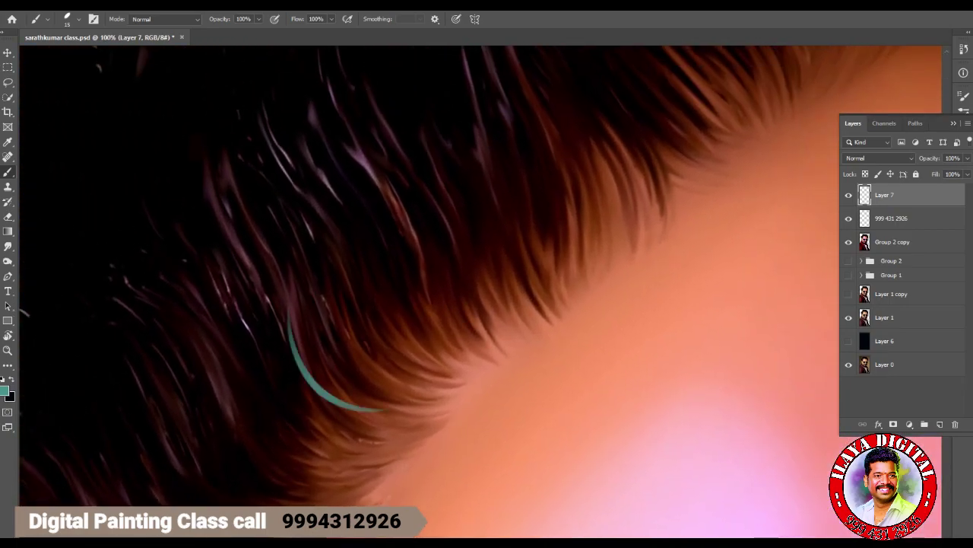
pyautogui.hotkey('ctrl', 'z')
pyautogui.moveTo(298, 300)
pyautogui.mouseDown()
pyautogui.moveTo(321, 380)
pyautogui.moveTo(392, 419)
pyautogui.moveTo(325, 380)
pyautogui.moveTo(391, 400)
pyautogui.mouseUp()
pyautogui.hotkey('ctrl', 'z')
pyautogui.hotkey('ctrl', 'z')
# Paint several curved teal strands on Layer 7 where the hair meets the forehead, undoing the last stray one.
pyautogui.moveTo(307, 338)
pyautogui.mouseDown()
pyautogui.moveTo(395, 426)
pyautogui.moveTo(382, 420)
pyautogui.mouseUp()
pyautogui.moveTo(332, 351); pyautogui.dragTo(395, 409)
pyautogui.moveTo(338, 302); pyautogui.dragTo(409, 388)
pyautogui.moveTo(353, 320); pyautogui.dragTo(409, 389)
pyautogui.moveTo(343, 342); pyautogui.dragTo(418, 380)
pyautogui.hotkey('ctrl', 'z')
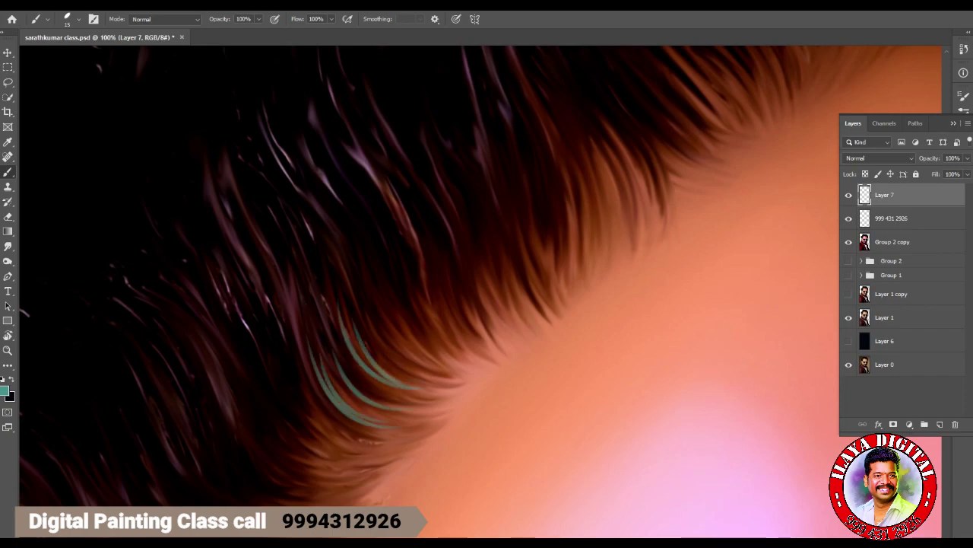
# Set the brush opacity to 53% and flow to 49%, and paint translucent teal strands sweeping onto the forehead's edge.
pyautogui.scroll(5, 290, 368)
pyautogui.press('5')
pyautogui.press('3')
pyautogui.hotkey('shift', '4')
pyautogui.hotkey('shift', '9')
pyautogui.moveTo(312, 191); pyautogui.dragTo(502, 358)
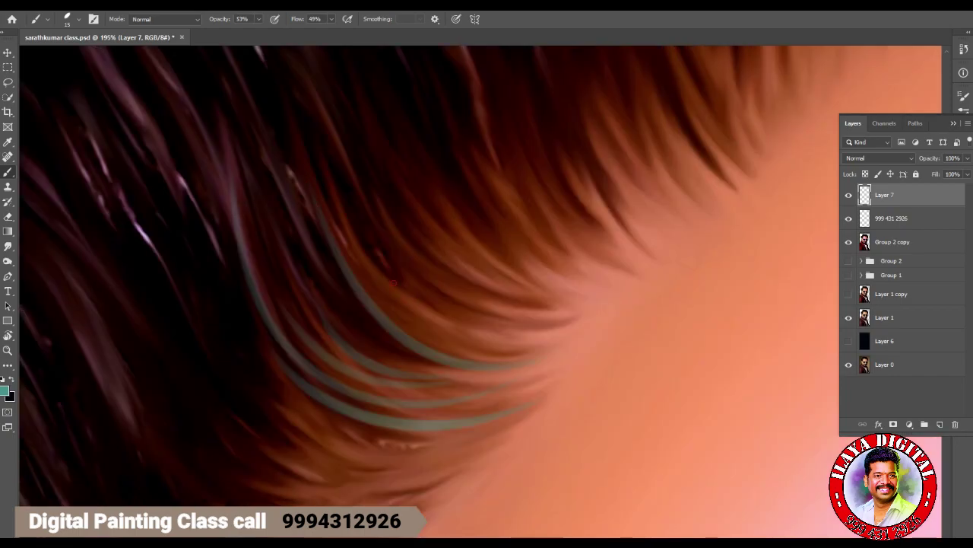
# Paint curved teal strands on Layer 7 from the dark hair onto the forehead's edge, redoing the stray strokes.
pyautogui.moveTo(396, 287); pyautogui.dragTo(484, 347)
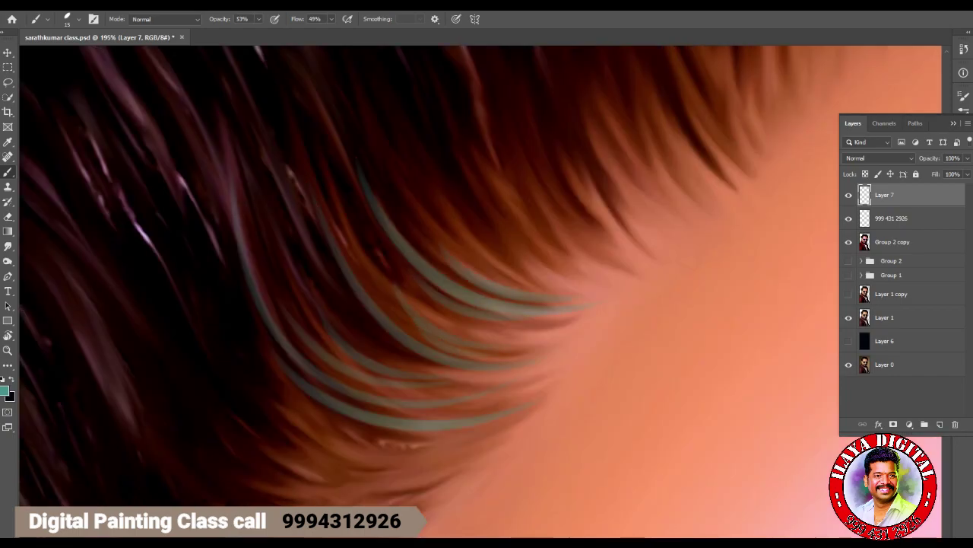
pyautogui.moveTo(373, 207); pyautogui.dragTo(281, 291)
pyautogui.moveTo(342, 137)
pyautogui.mouseDown()
pyautogui.moveTo(411, 335)
pyautogui.moveTo(431, 354)
pyautogui.mouseUp()
pyautogui.moveTo(430, 304); pyautogui.dragTo(496, 388)
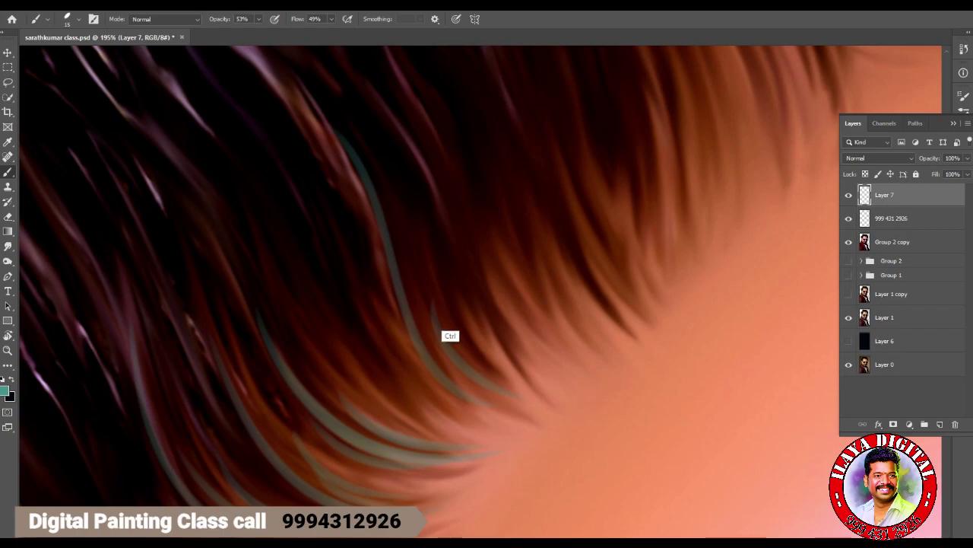
pyautogui.hotkey('ctrl', 'z')
pyautogui.moveTo(413, 272); pyautogui.dragTo(483, 391)
pyautogui.moveTo(448, 298); pyautogui.dragTo(505, 385)
pyautogui.hotkey('ctrl', 'z')
pyautogui.moveTo(380, 298); pyautogui.dragTo(420, 381)
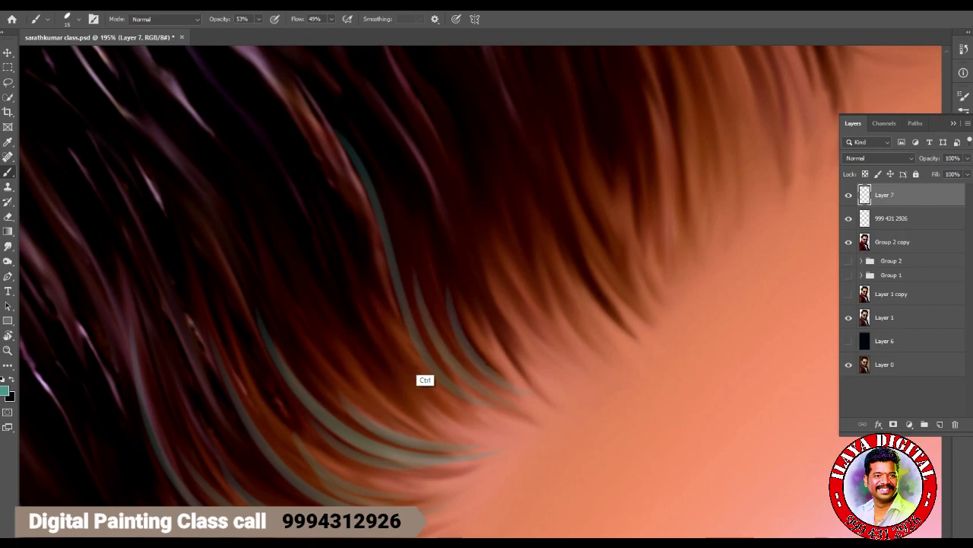
pyautogui.moveTo(447, 289); pyautogui.dragTo(507, 385)
# Fill the dark hair behind the front strands with long, closely spaced teal strands sweeping down to the hairline.
pyautogui.moveTo(314, 147); pyautogui.dragTo(392, 304)
pyautogui.moveTo(320, 184); pyautogui.dragTo(432, 396)
pyautogui.moveTo(370, 342); pyautogui.dragTo(434, 426)
pyautogui.moveTo(274, 163)
pyautogui.mouseDown()
pyautogui.moveTo(338, 257)
pyautogui.moveTo(343, 335)
pyautogui.mouseUp()
pyautogui.moveTo(283, 155); pyautogui.dragTo(370, 363)
pyautogui.moveTo(251, 237); pyautogui.dragTo(344, 391)
pyautogui.moveTo(305, 311); pyautogui.dragTo(367, 388)
# Continue along the hairline with S-curved teal strands running from the dark hair to the brown hair tips.
pyautogui.moveTo(396, 270); pyautogui.dragTo(214, 346)
pyautogui.moveTo(176, 269); pyautogui.dragTo(306, 504)
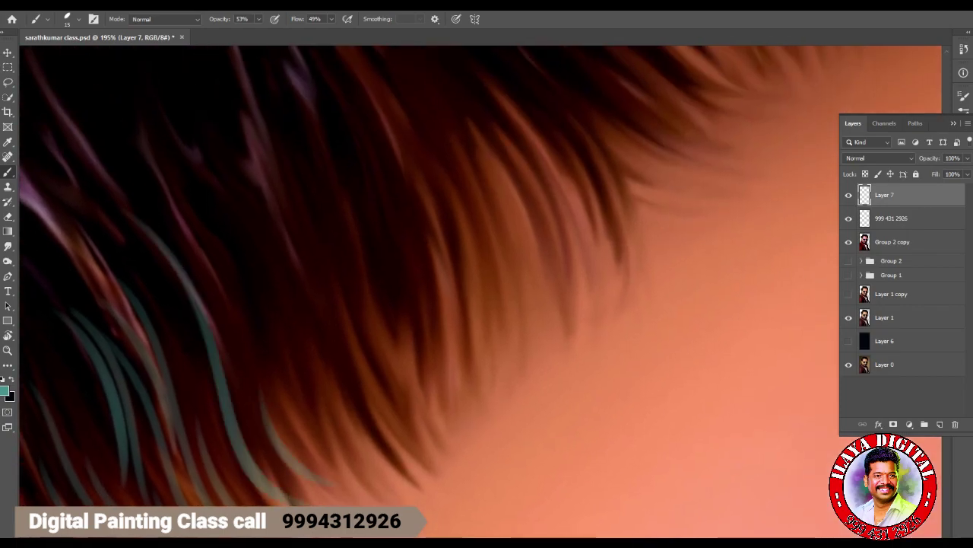
pyautogui.moveTo(240, 367); pyautogui.dragTo(320, 480)
pyautogui.moveTo(207, 412); pyautogui.dragTo(269, 505)
pyautogui.moveTo(242, 163); pyautogui.dragTo(389, 445)
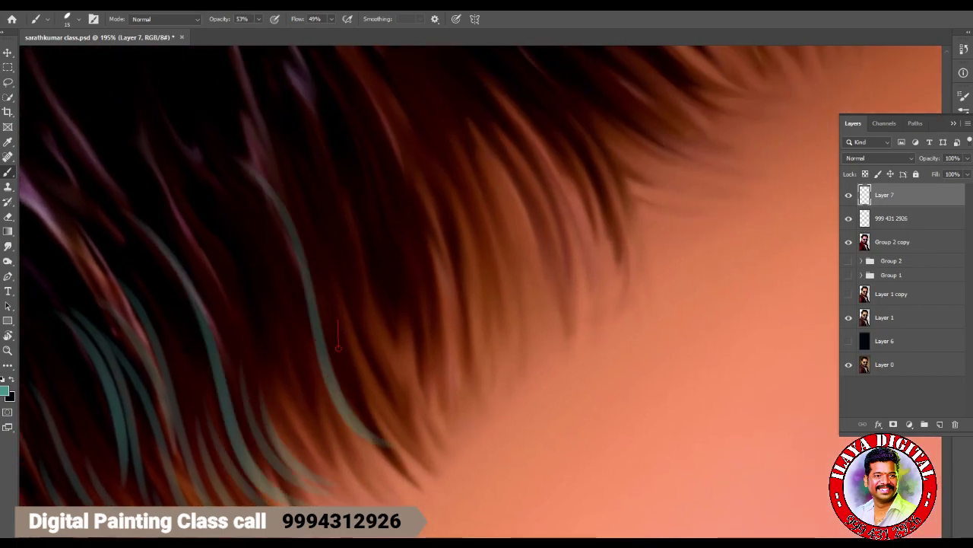
pyautogui.moveTo(336, 315); pyautogui.dragTo(414, 435)
pyautogui.moveTo(245, 230); pyautogui.dragTo(300, 381)
pyautogui.moveTo(277, 305); pyautogui.dragTo(366, 476)
pyautogui.moveTo(283, 387); pyautogui.dragTo(359, 450)
# Paint one long teal strand along the reddish highlight and add shorter parallel strands on both sides of it.
pyautogui.moveTo(380, 266); pyautogui.dragTo(456, 327)
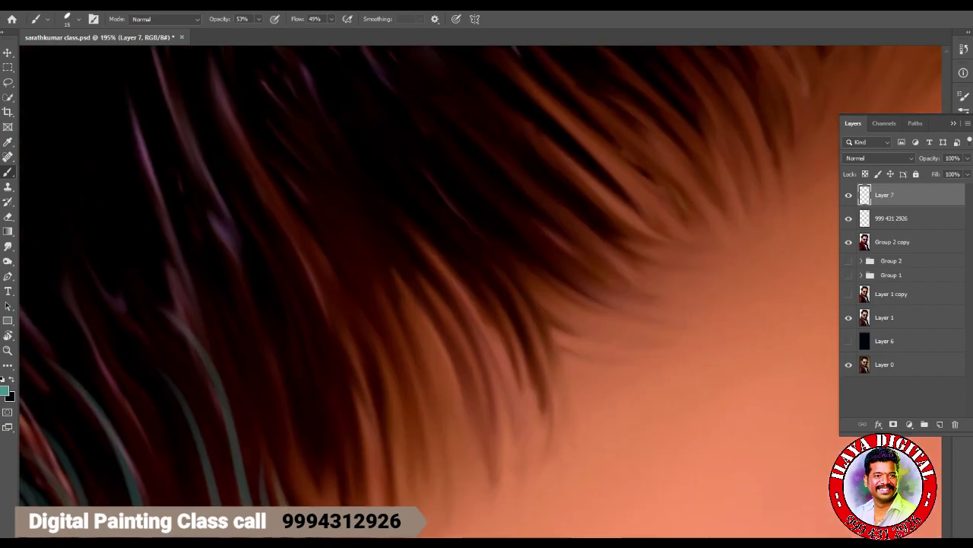
pyautogui.moveTo(217, 82); pyautogui.dragTo(356, 456)
pyautogui.moveTo(338, 329); pyautogui.dragTo(376, 503)
pyautogui.moveTo(335, 264); pyautogui.dragTo(404, 484)
pyautogui.moveTo(350, 265); pyautogui.dragTo(430, 475)
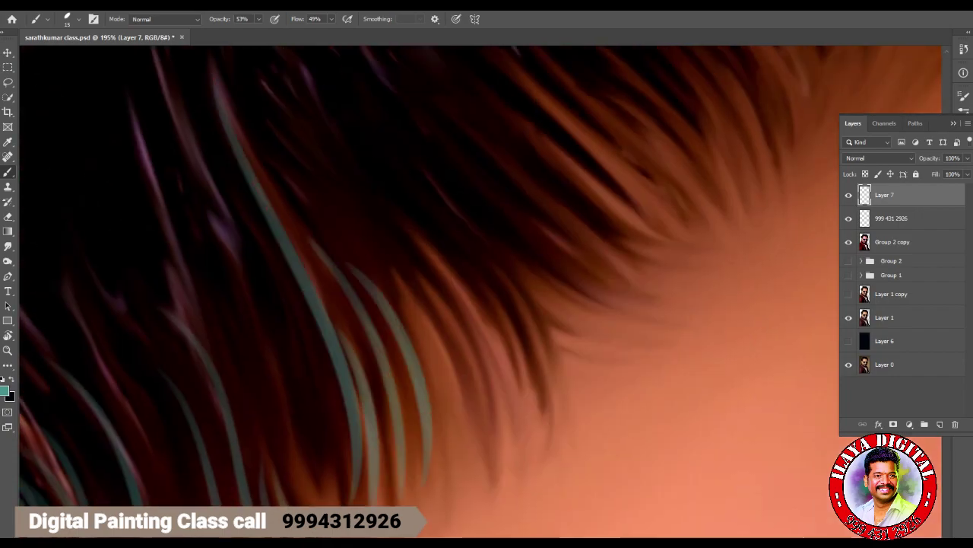
pyautogui.moveTo(248, 227); pyautogui.dragTo(333, 467)
pyautogui.moveTo(254, 308); pyautogui.dragTo(334, 482)
pyautogui.moveTo(200, 203); pyautogui.dragTo(305, 505)
# Add teal strands over the brown tips at the forehead and longer ones curving out of the neighbouring dark hair.
pyautogui.moveTo(532, 305)
pyautogui.mouseDown()
pyautogui.moveTo(327, 296)
pyautogui.moveTo(457, 289)
pyautogui.mouseUp()
pyautogui.moveTo(287, 204); pyautogui.dragTo(396, 439)
pyautogui.moveTo(315, 261); pyautogui.dragTo(387, 442)
pyautogui.moveTo(316, 304); pyautogui.dragTo(363, 422)
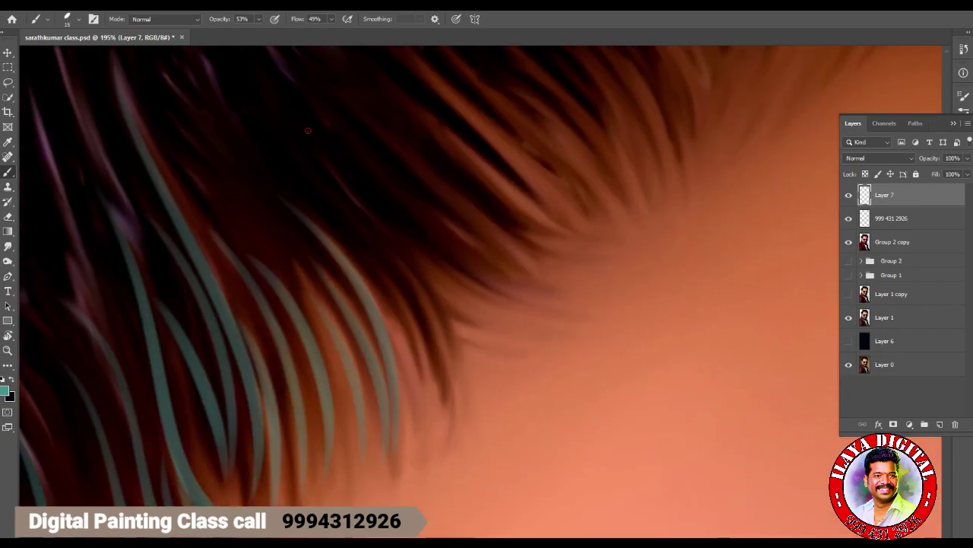
pyautogui.moveTo(312, 137); pyautogui.dragTo(509, 304)
pyautogui.moveTo(419, 213); pyautogui.dragTo(525, 289)
pyautogui.moveTo(395, 282); pyautogui.dragTo(449, 399)
pyautogui.moveTo(456, 304); pyautogui.dragTo(517, 365)
# Repaint the long teal strand from the upper dark hair and add a fan of short strands at its forehead end.
pyautogui.moveTo(486, 415)
pyautogui.mouseDown()
pyautogui.moveTo(428, 406)
pyautogui.moveTo(472, 422)
pyautogui.mouseUp()
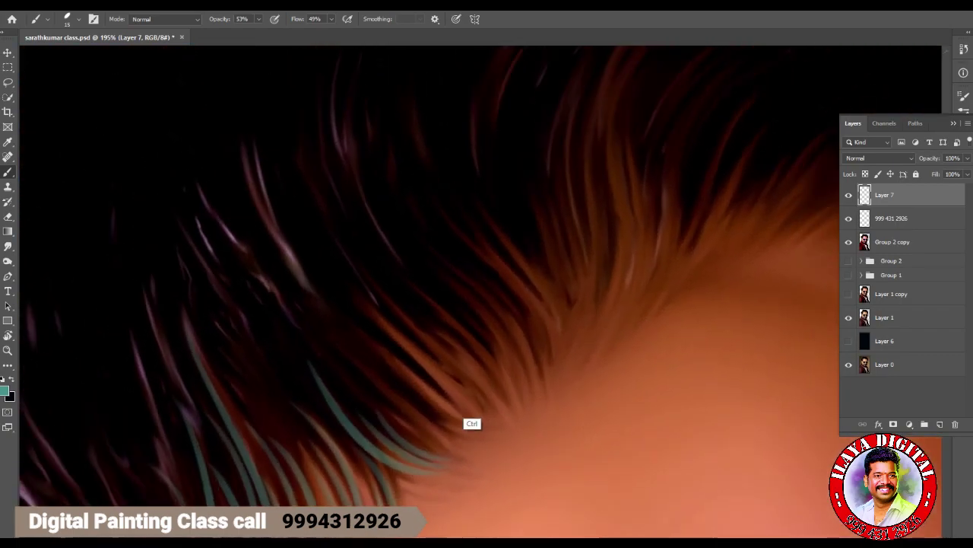
pyautogui.moveTo(334, 80); pyautogui.dragTo(447, 271)
pyautogui.hotkey('ctrl', 'z')
pyautogui.moveTo(335, 89); pyautogui.dragTo(495, 397)
pyautogui.moveTo(450, 303)
pyautogui.mouseDown()
pyautogui.moveTo(506, 400)
pyautogui.moveTo(523, 387)
pyautogui.mouseUp()
pyautogui.moveTo(445, 213); pyautogui.dragTo(543, 369)
pyautogui.moveTo(487, 278); pyautogui.dragTo(544, 379)
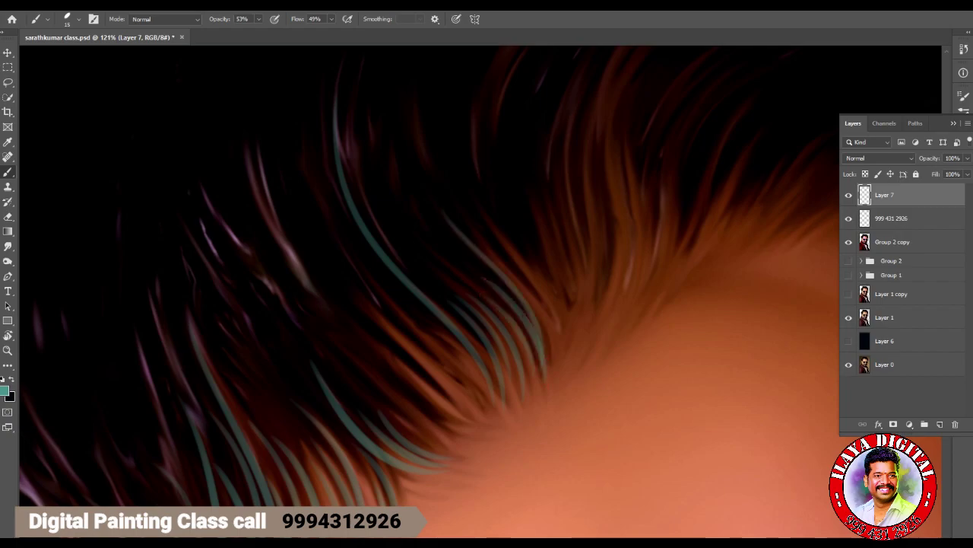
# Fill the gap between the painted strand groups with teal strands, tracing the pale highlights in the dark hair.
pyautogui.moveTo(339, 242); pyautogui.dragTo(465, 417)
pyautogui.moveTo(379, 320); pyautogui.dragTo(477, 408)
pyautogui.moveTo(252, 143); pyautogui.dragTo(354, 309)
pyautogui.moveTo(247, 176)
pyautogui.mouseDown()
pyautogui.moveTo(347, 330)
pyautogui.moveTo(445, 426)
pyautogui.mouseUp()
pyautogui.moveTo(378, 359); pyautogui.dragTo(441, 409)
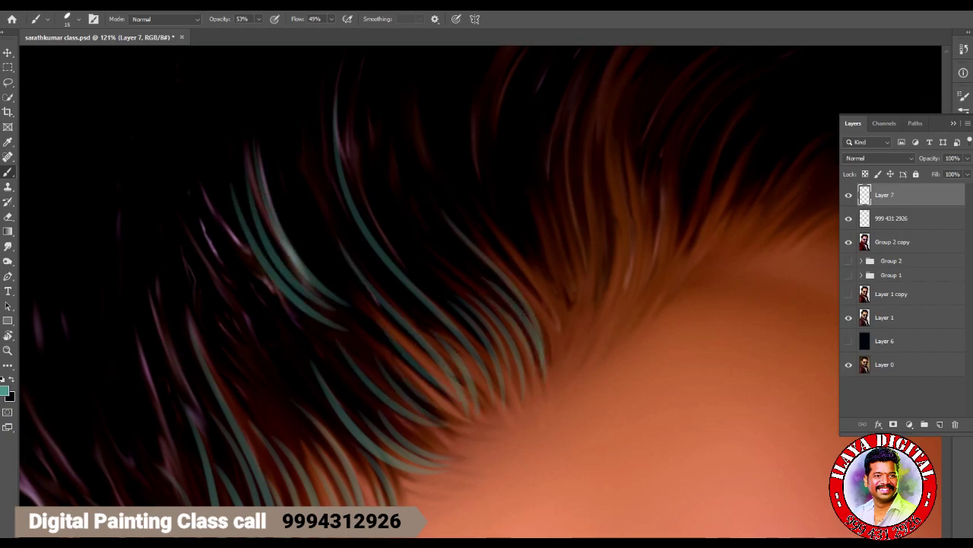
pyautogui.moveTo(219, 251); pyautogui.dragTo(286, 426)
pyautogui.moveTo(228, 340); pyautogui.dragTo(295, 443)
# Paint upright teal strands in the dark hair above the middle hairline, with shorter ones reaching the forehead.
pyautogui.moveTo(457, 304); pyautogui.dragTo(236, 350)
pyautogui.moveTo(226, 128); pyautogui.dragTo(221, 304)
pyautogui.moveTo(204, 152); pyautogui.dragTo(228, 343)
pyautogui.moveTo(215, 197); pyautogui.dragTo(244, 358)
pyautogui.moveTo(200, 319); pyautogui.dragTo(268, 466)
pyautogui.moveTo(253, 372); pyautogui.dragTo(277, 457)
# Paint arched teal strands over the next brown lock, replacing the last two with one shorter strand ending at the forehead.
pyautogui.moveTo(294, 144); pyautogui.dragTo(247, 395)
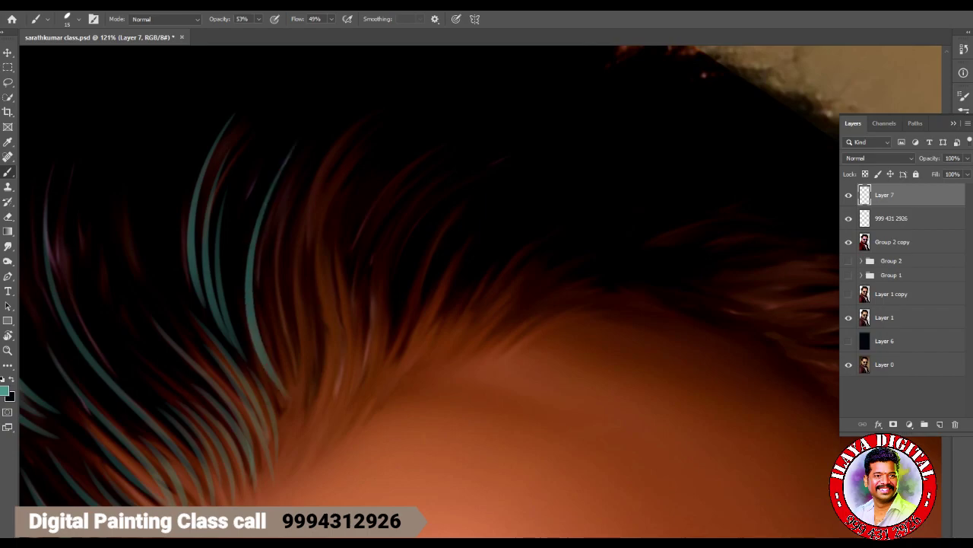
pyautogui.moveTo(271, 260); pyautogui.dragTo(307, 434)
pyautogui.moveTo(275, 360); pyautogui.dragTo(292, 456)
pyautogui.moveTo(346, 127); pyautogui.dragTo(304, 308)
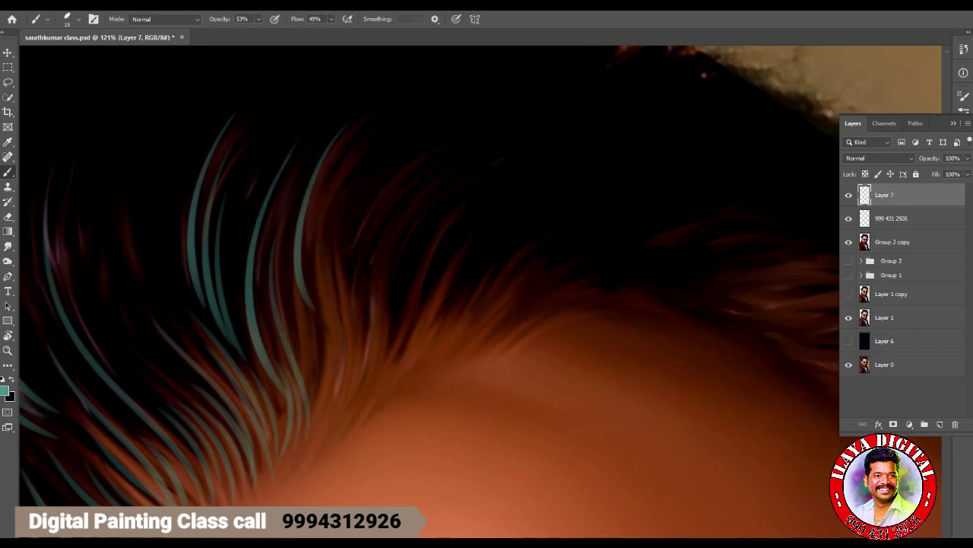
pyautogui.moveTo(347, 146); pyautogui.dragTo(309, 309)
pyautogui.moveTo(341, 176); pyautogui.dragTo(321, 419)
pyautogui.hotkey('ctrl', 'z')
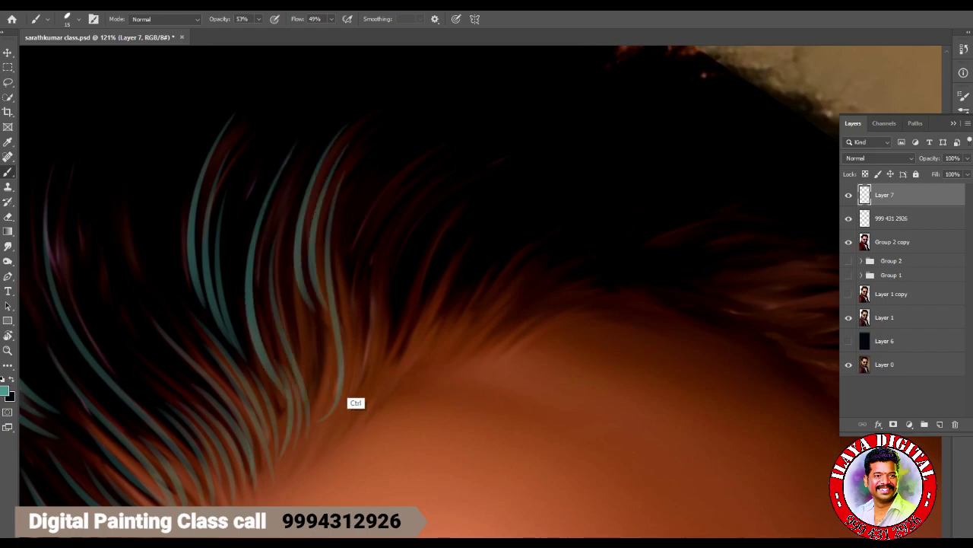
pyautogui.hotkey('ctrl', 'z')
pyautogui.hotkey('ctrl', 'z')
pyautogui.moveTo(323, 240); pyautogui.dragTo(320, 415)
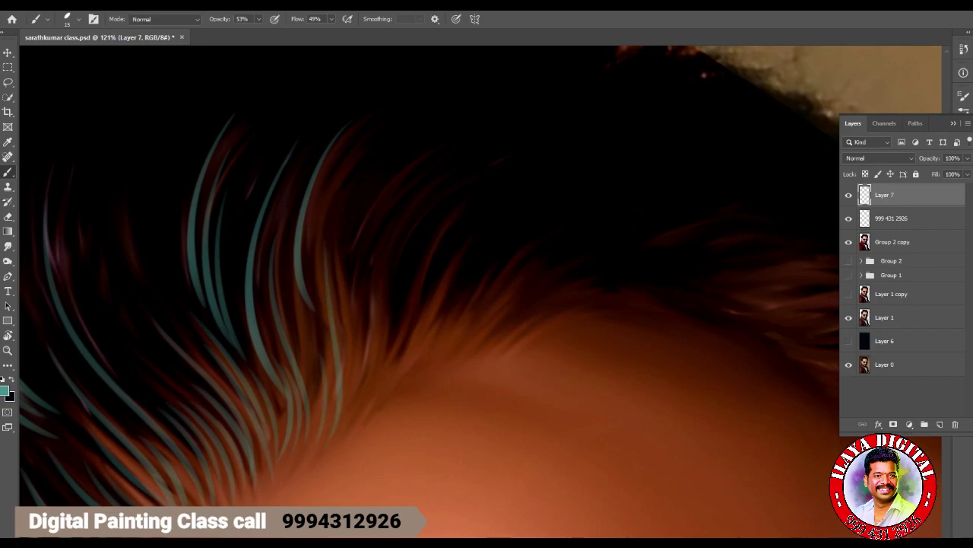
# Rotate the canvas and paint arched teal strands sweeping back from the hairline above the far temple.
pyautogui.press('r')
pyautogui.moveTo(624, 228); pyautogui.dragTo(542, 156)
pyautogui.press('b')
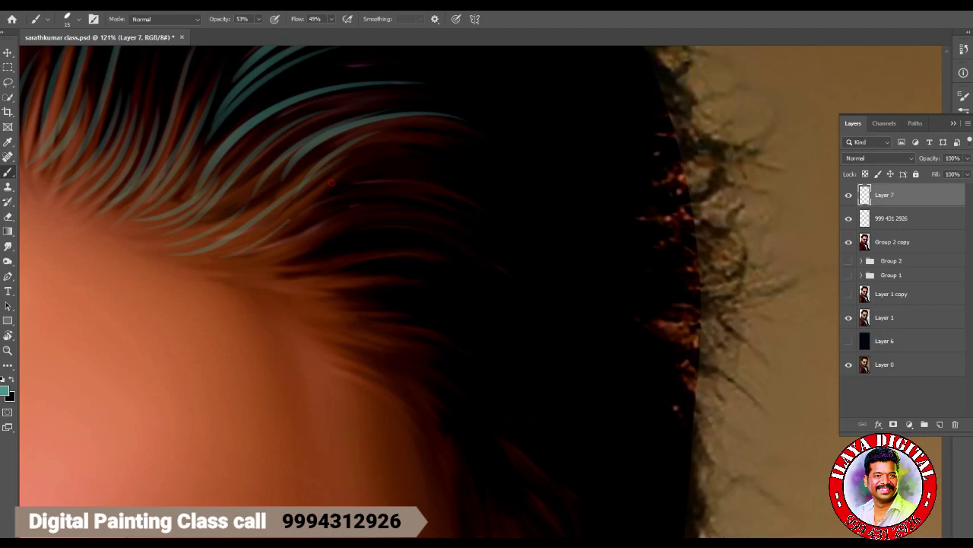
pyautogui.moveTo(302, 255); pyautogui.dragTo(466, 260)
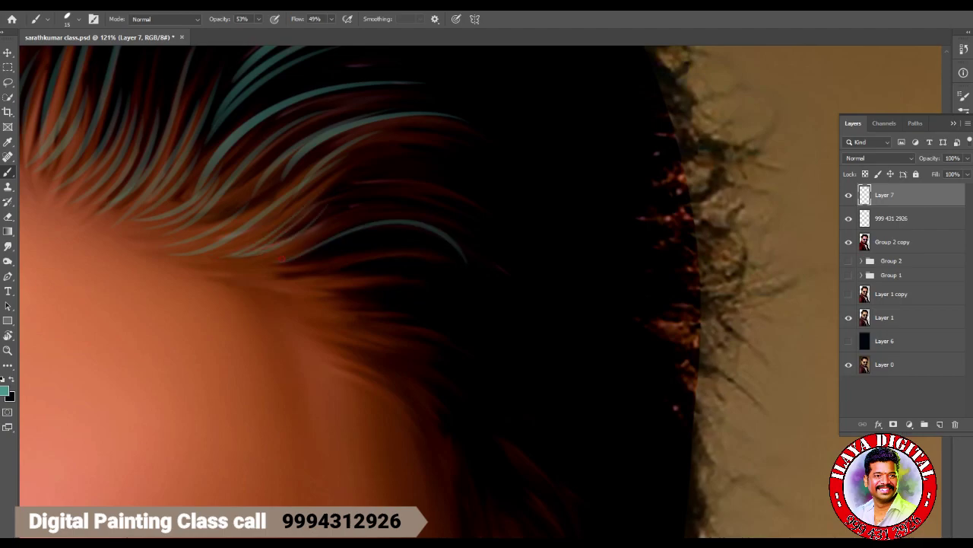
pyautogui.moveTo(324, 257); pyautogui.dragTo(453, 252)
pyautogui.moveTo(356, 266); pyautogui.dragTo(446, 279)
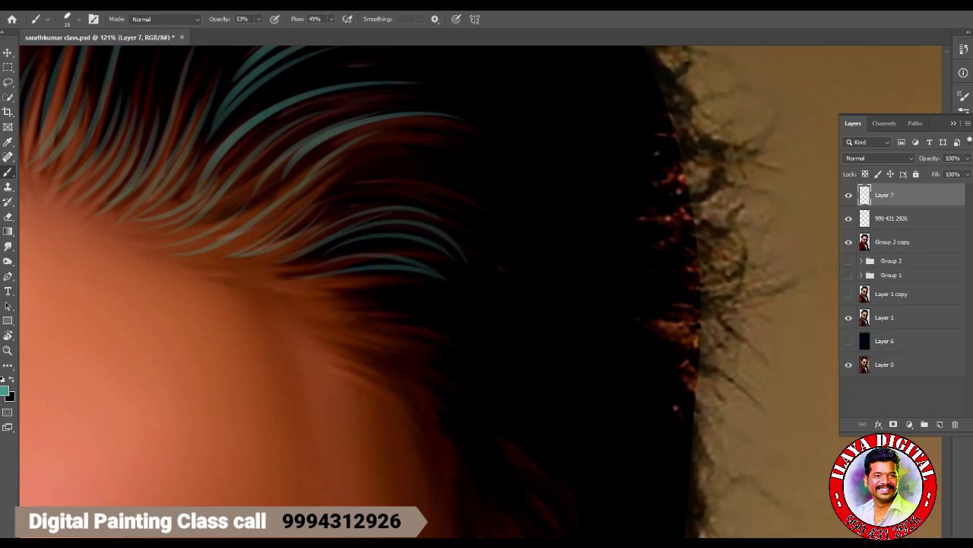
pyautogui.moveTo(352, 221)
pyautogui.mouseDown()
pyautogui.moveTo(504, 229)
pyautogui.moveTo(492, 248)
pyautogui.mouseUp()
pyautogui.moveTo(400, 216); pyautogui.dragTo(508, 251)
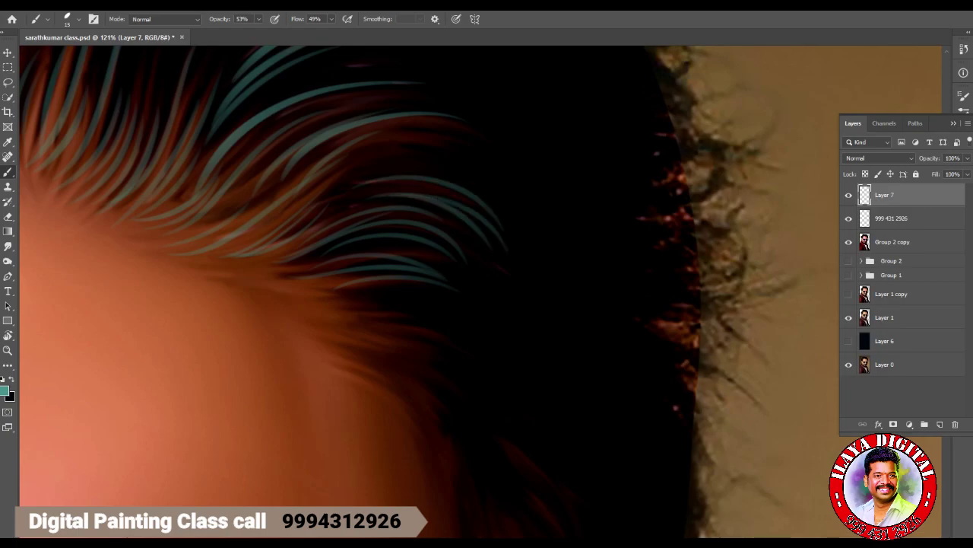
# Add teal strands curving down at the temple corner, redoing the stroke along the skin edge.
pyautogui.moveTo(386, 320); pyautogui.dragTo(474, 403)
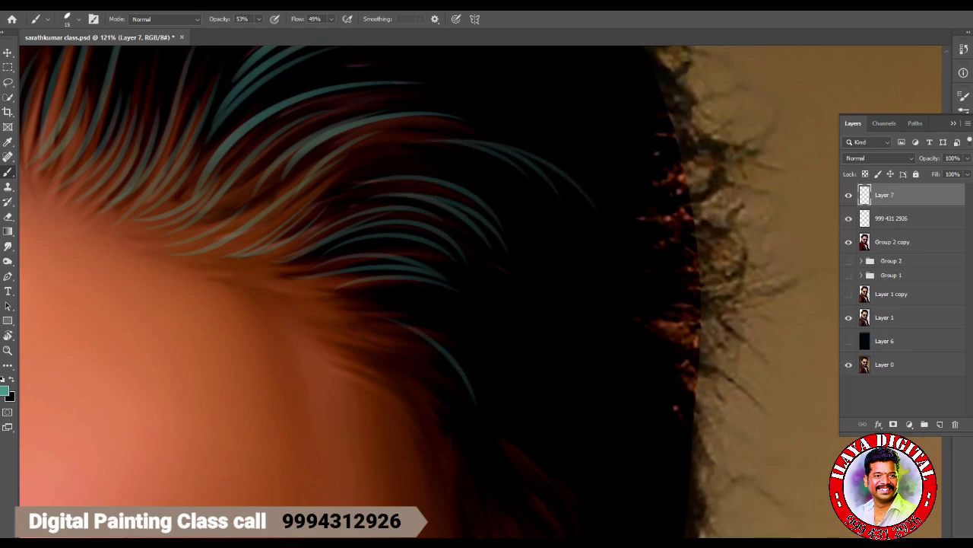
pyautogui.moveTo(408, 320); pyautogui.dragTo(491, 389)
pyautogui.moveTo(390, 292); pyautogui.dragTo(543, 386)
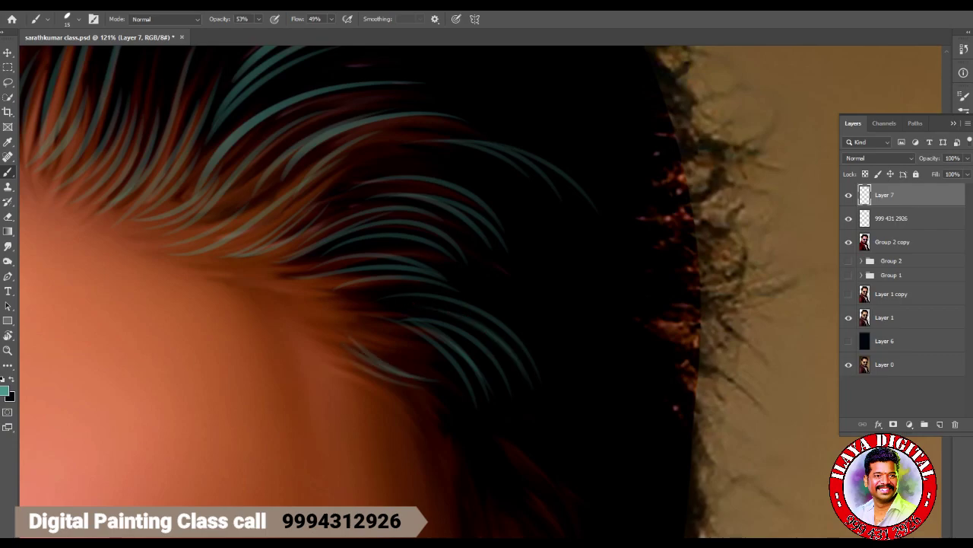
pyautogui.hotkey('ctrl', 'z')
pyautogui.moveTo(380, 364); pyautogui.dragTo(435, 388)
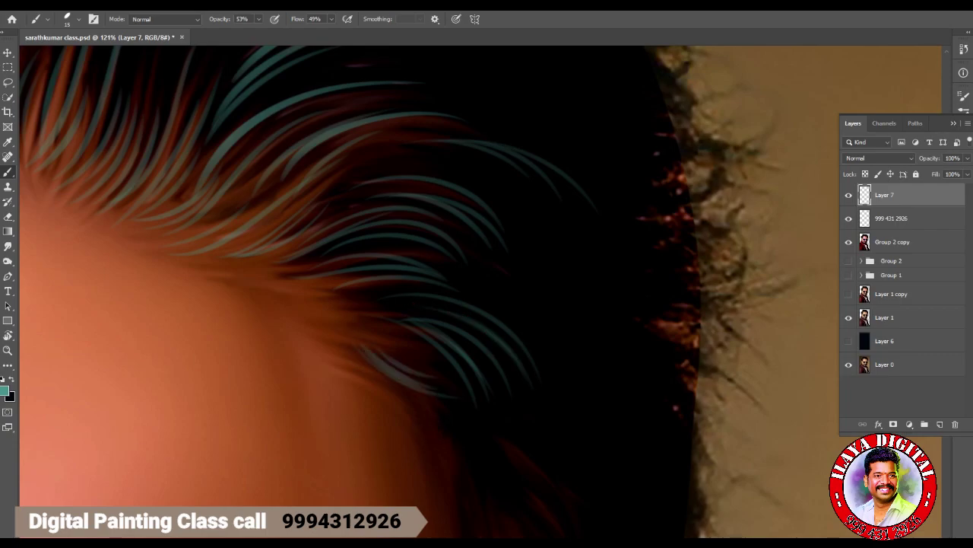
# Paint overlapping teal strands down from the temple into the upper sideburn along the face edge.
pyautogui.scroll(-3, 342, 289)
pyautogui.moveTo(422, 265); pyautogui.dragTo(524, 364)
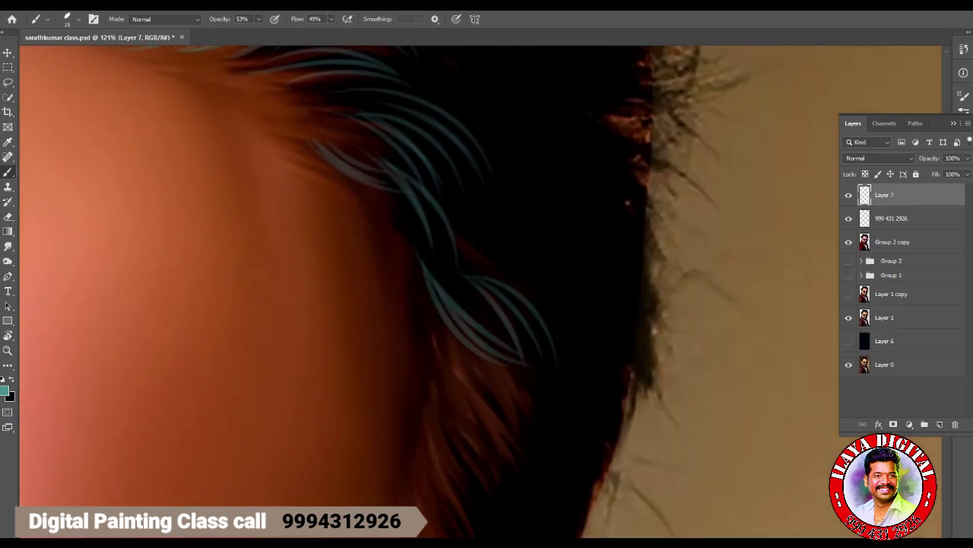
pyautogui.scroll(-3, 486, 289)
pyautogui.moveTo(455, 198); pyautogui.dragTo(555, 270)
pyautogui.moveTo(462, 251); pyautogui.dragTo(528, 337)
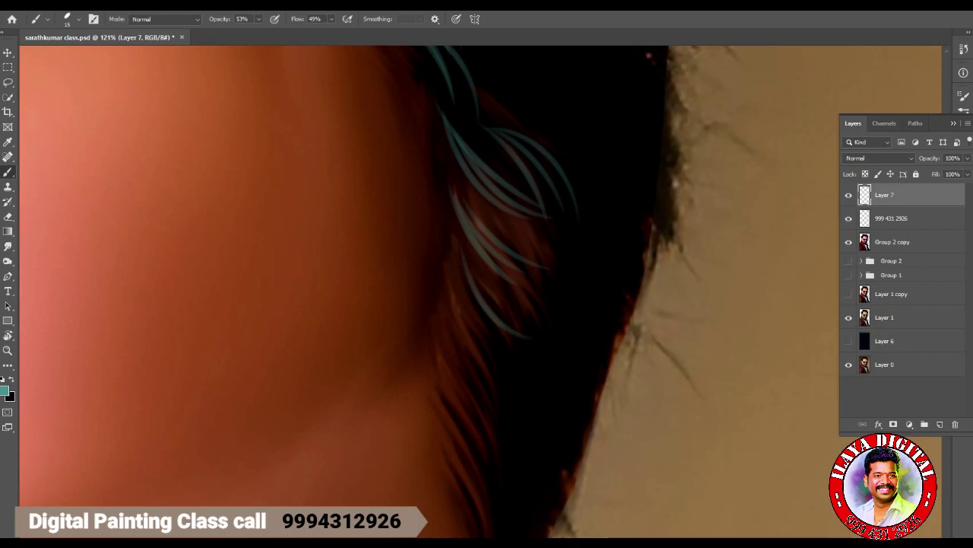
pyautogui.moveTo(462, 340); pyautogui.dragTo(514, 444)
# Extend the teal strands down the lower sideburn, tapering them together at its pointed tip.
pyautogui.scroll(-6, 482, 402)
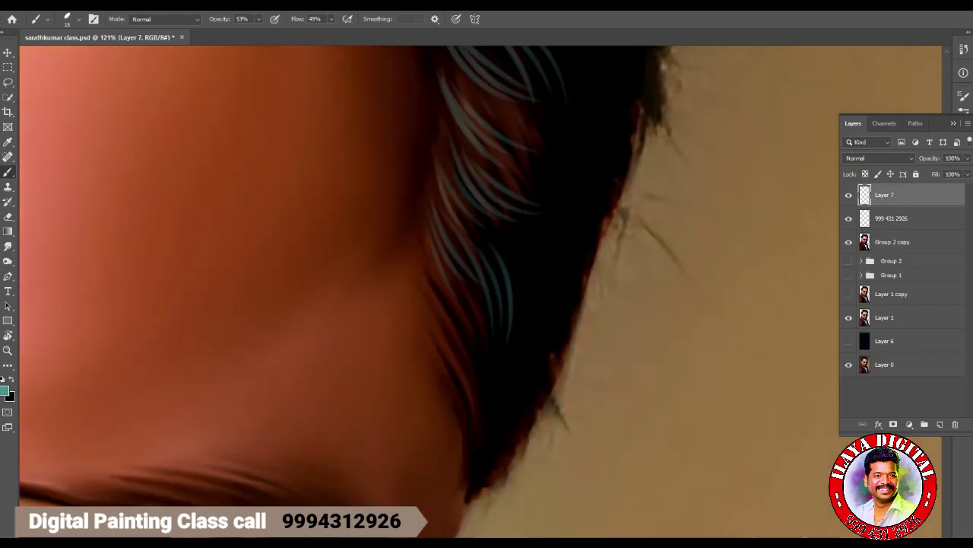
pyautogui.moveTo(446, 238); pyautogui.dragTo(505, 344)
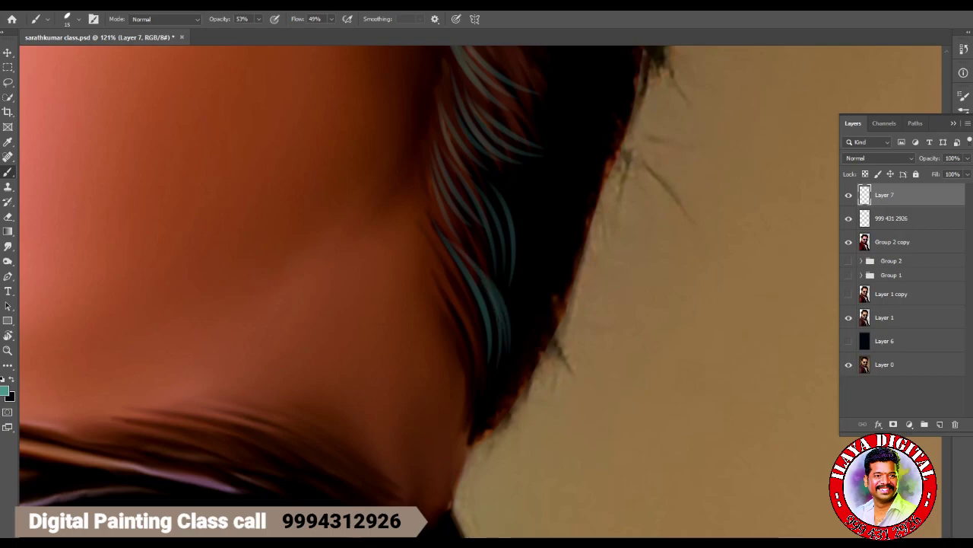
pyautogui.moveTo(449, 310); pyautogui.dragTo(477, 421)
pyautogui.moveTo(483, 324)
pyautogui.mouseDown()
pyautogui.moveTo(487, 403)
pyautogui.moveTo(475, 447)
pyautogui.mouseUp()
pyautogui.moveTo(490, 393); pyautogui.dragTo(484, 441)
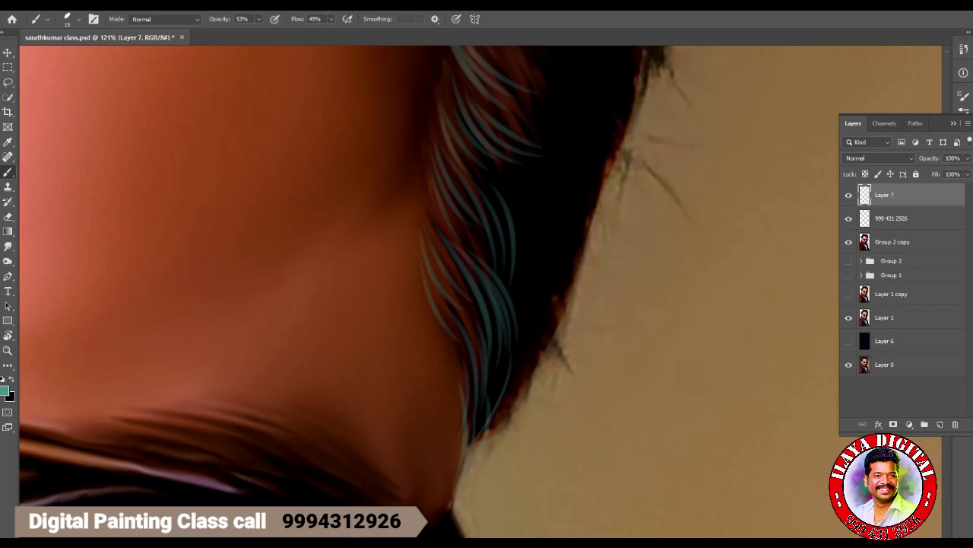
# Fill the dark areas beside the sideburn and above the temple with teal strands, continuing up toward the crown.
pyautogui.scroll(5, 486, 304)
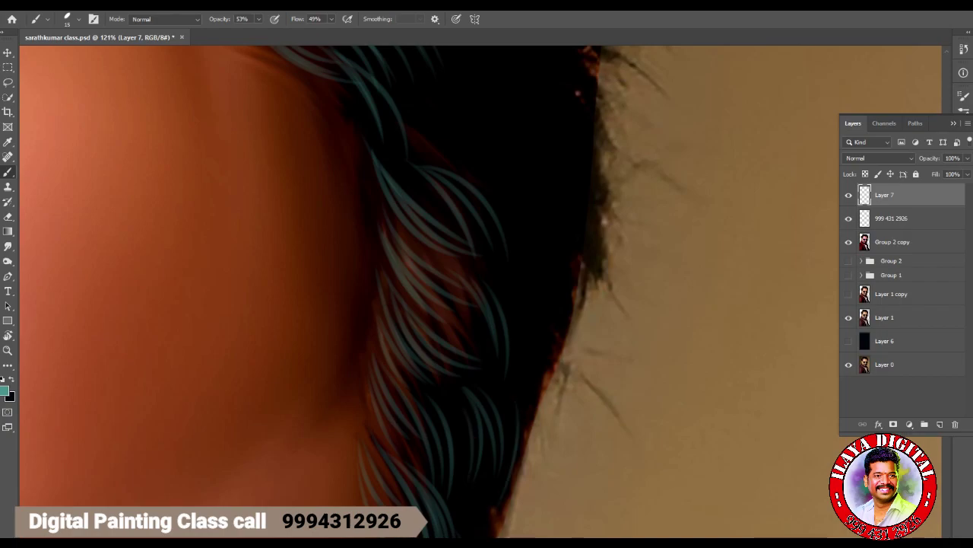
pyautogui.scroll(3, 487, 304)
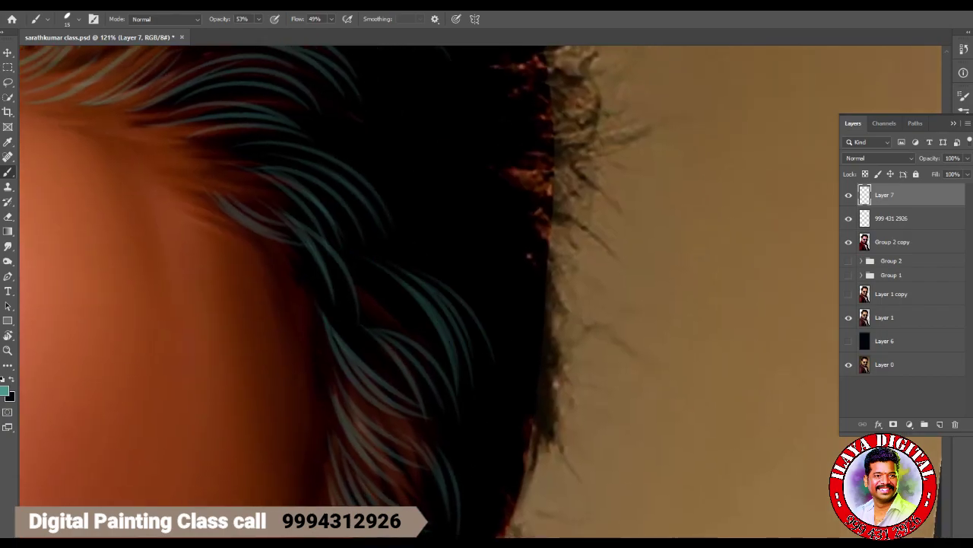
pyautogui.scroll(5, 487, 304)
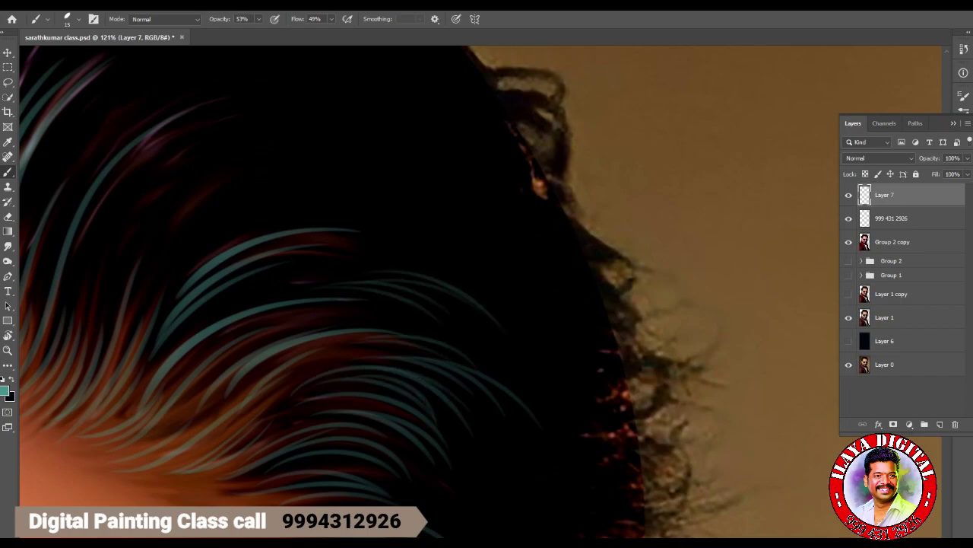
pyautogui.moveTo(484, 303); pyautogui.dragTo(643, 501)
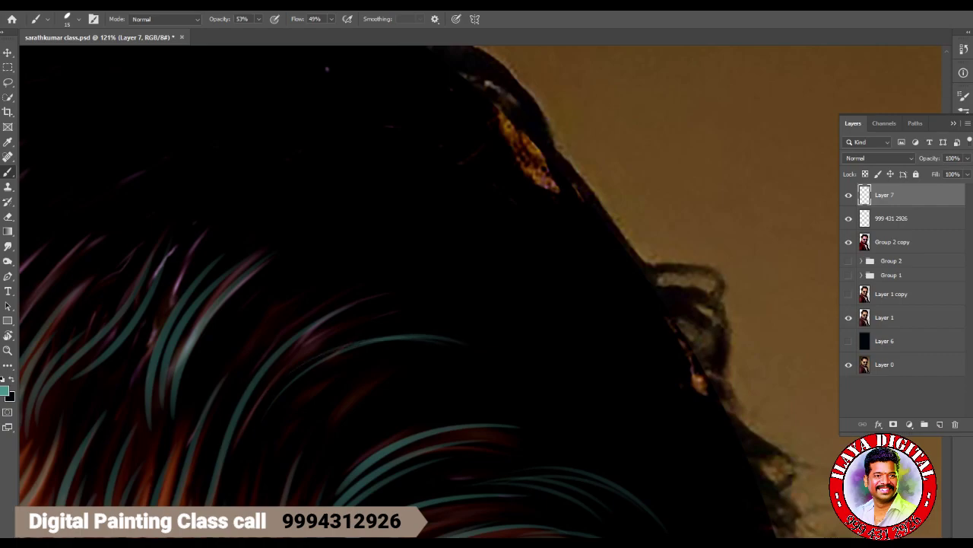
pyautogui.moveTo(327, 69); pyautogui.dragTo(456, 23)
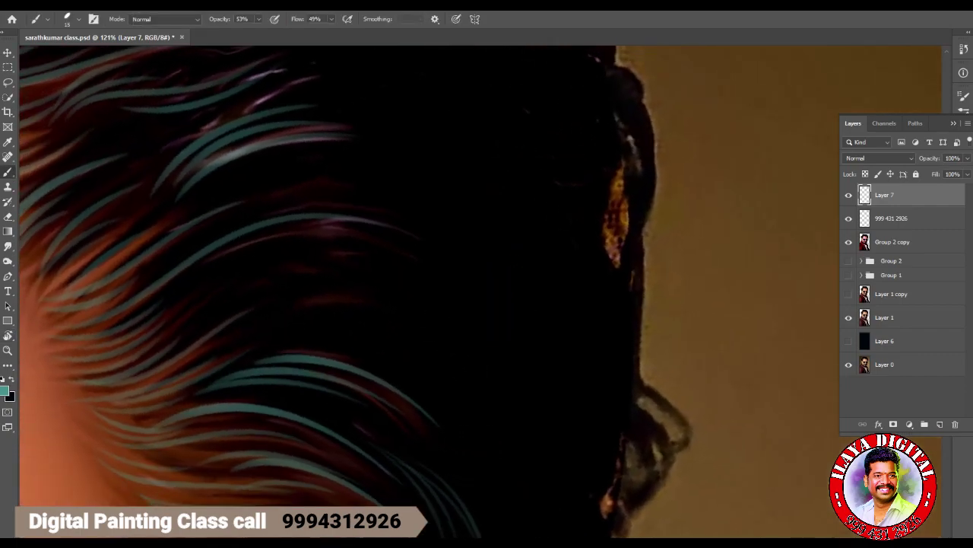
pyautogui.moveTo(245, 302); pyautogui.dragTo(452, 311)
pyautogui.moveTo(263, 286)
pyautogui.mouseDown()
pyautogui.moveTo(479, 315)
pyautogui.moveTo(461, 304)
pyautogui.moveTo(426, 327)
pyautogui.mouseUp()
pyautogui.moveTo(278, 324)
pyautogui.mouseDown()
pyautogui.moveTo(437, 372)
pyautogui.moveTo(487, 228)
pyautogui.moveTo(580, 57)
pyautogui.mouseUp()
# Rotate the canvas back and paint long teal strands with shorter companions at the unpainted near end of the hairline.
pyautogui.moveTo(601, 437); pyautogui.dragTo(532, 275)
pyautogui.press('r')
pyautogui.moveTo(532, 319); pyautogui.dragTo(350, 190)
pyautogui.press('b')
pyautogui.moveTo(418, 346); pyautogui.dragTo(472, 348)
pyautogui.moveTo(177, 134); pyautogui.dragTo(243, 330)
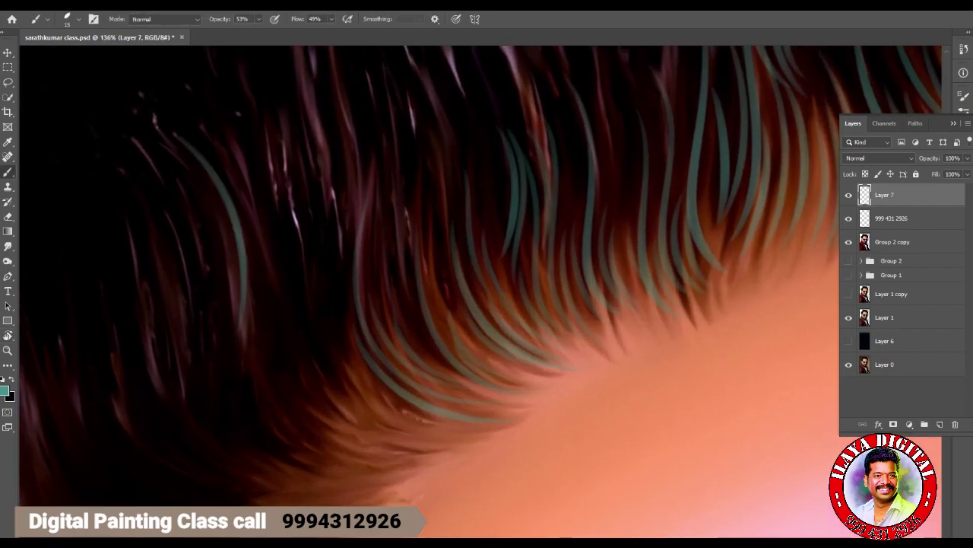
pyautogui.moveTo(198, 103); pyautogui.dragTo(260, 322)
pyautogui.moveTo(171, 113)
pyautogui.mouseDown()
pyautogui.moveTo(248, 304)
pyautogui.moveTo(362, 451)
pyautogui.mouseUp()
pyautogui.moveTo(291, 376); pyautogui.dragTo(388, 459)
pyautogui.moveTo(312, 228); pyautogui.dragTo(421, 428)
pyautogui.moveTo(310, 353); pyautogui.dragTo(440, 441)
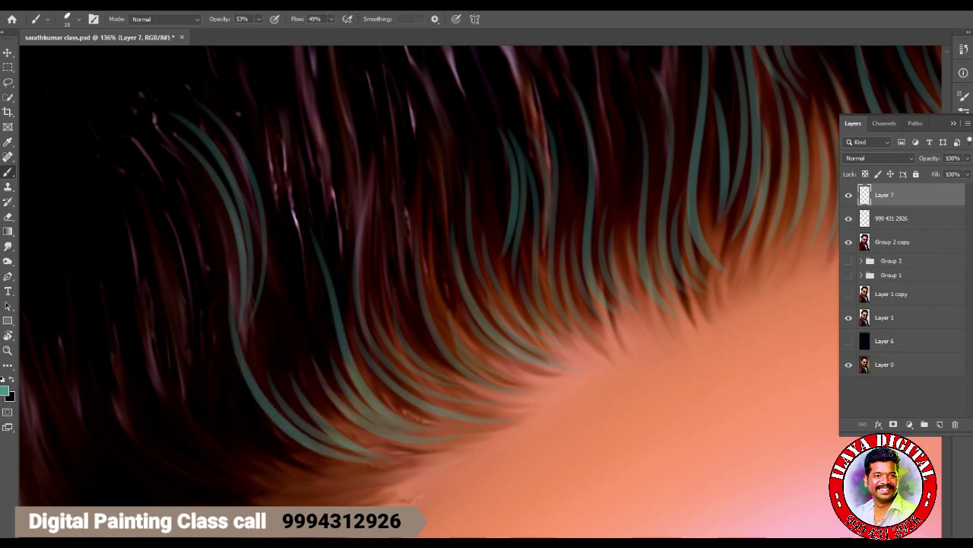
# Paint teal strands through the purple-highlighted dark hair above the newly painted near hairline.
pyautogui.moveTo(385, 98); pyautogui.dragTo(411, 287)
pyautogui.moveTo(403, 163); pyautogui.dragTo(423, 309)
pyautogui.moveTo(380, 185); pyautogui.dragTo(396, 321)
pyautogui.moveTo(429, 125); pyautogui.dragTo(487, 365)
pyautogui.moveTo(533, 319); pyautogui.dragTo(464, 273)
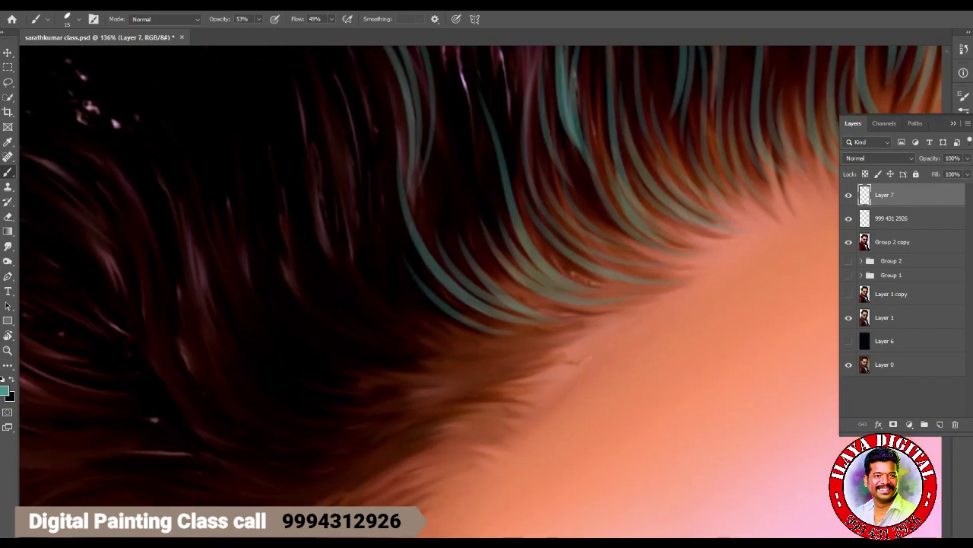
# Paint two long curved teal strands in the dark hair farther back from the forehead hairline.
pyautogui.moveTo(137, 149); pyautogui.dragTo(199, 344)
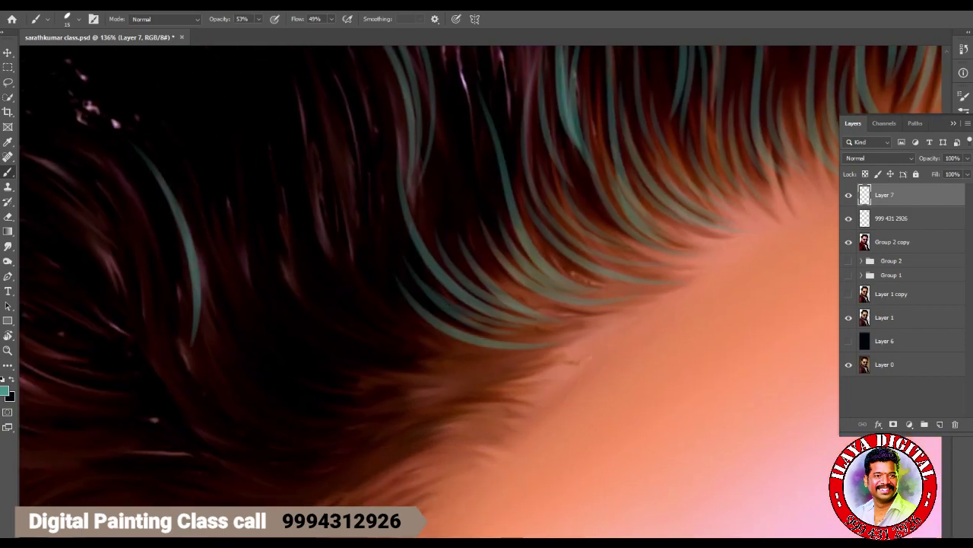
pyautogui.moveTo(171, 178); pyautogui.dragTo(226, 353)
pyautogui.moveTo(101, 188); pyautogui.dragTo(137, 343)
pyautogui.moveTo(107, 178)
pyautogui.mouseDown()
pyautogui.moveTo(171, 361)
pyautogui.moveTo(353, 437)
pyautogui.mouseUp()
pyautogui.hotkey('ctrl', 'z')
pyautogui.hotkey('ctrl', 'z')
pyautogui.hotkey('ctrl', 'z')
# Paint clustered curved teal strands sweeping through the dark hair toward the brown corner of the forehead hairline.
pyautogui.moveTo(210, 397)
pyautogui.mouseDown()
pyautogui.moveTo(342, 446)
pyautogui.moveTo(350, 463)
pyautogui.mouseUp()
pyautogui.moveTo(262, 341)
pyautogui.mouseDown()
pyautogui.moveTo(384, 397)
pyautogui.moveTo(371, 418)
pyautogui.mouseUp()
pyautogui.moveTo(248, 229)
pyautogui.mouseDown()
pyautogui.moveTo(283, 297)
pyautogui.moveTo(449, 358)
pyautogui.mouseUp()
pyautogui.moveTo(258, 266); pyautogui.dragTo(417, 386)
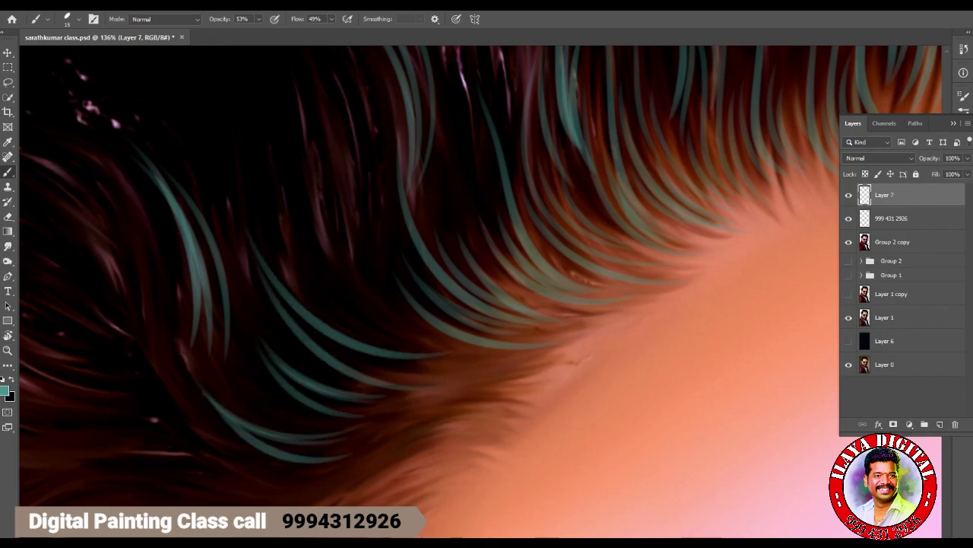
pyautogui.moveTo(312, 326); pyautogui.dragTo(433, 376)
pyautogui.moveTo(303, 304); pyautogui.dragTo(414, 347)
pyautogui.moveTo(282, 336); pyautogui.dragTo(352, 379)
pyautogui.moveTo(221, 389); pyautogui.dragTo(312, 426)
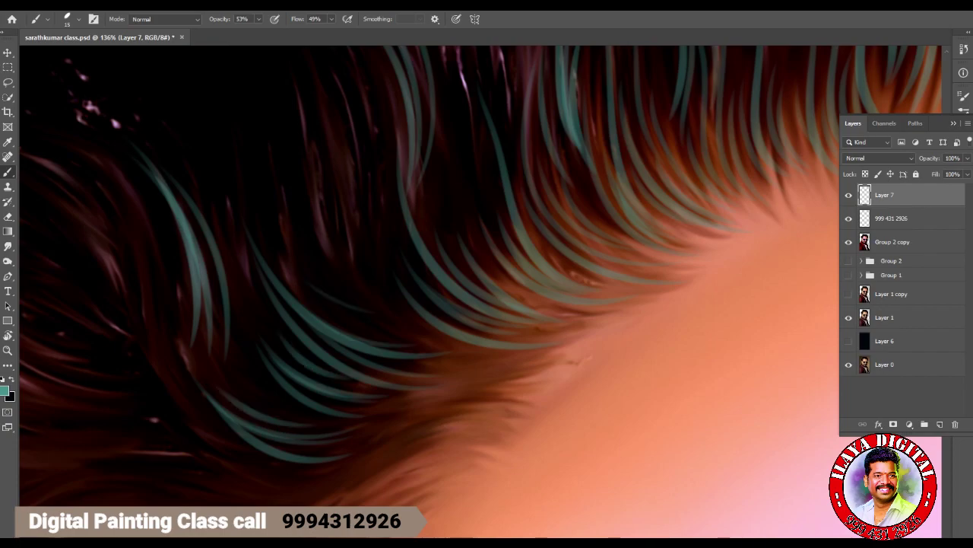
# Paint long shallow teal strands along the brown corner of the hairline, sweeping out onto the forehead skin.
pyautogui.moveTo(229, 476); pyautogui.dragTo(422, 419)
pyautogui.moveTo(204, 465); pyautogui.dragTo(405, 444)
pyautogui.moveTo(245, 504); pyautogui.dragTo(484, 431)
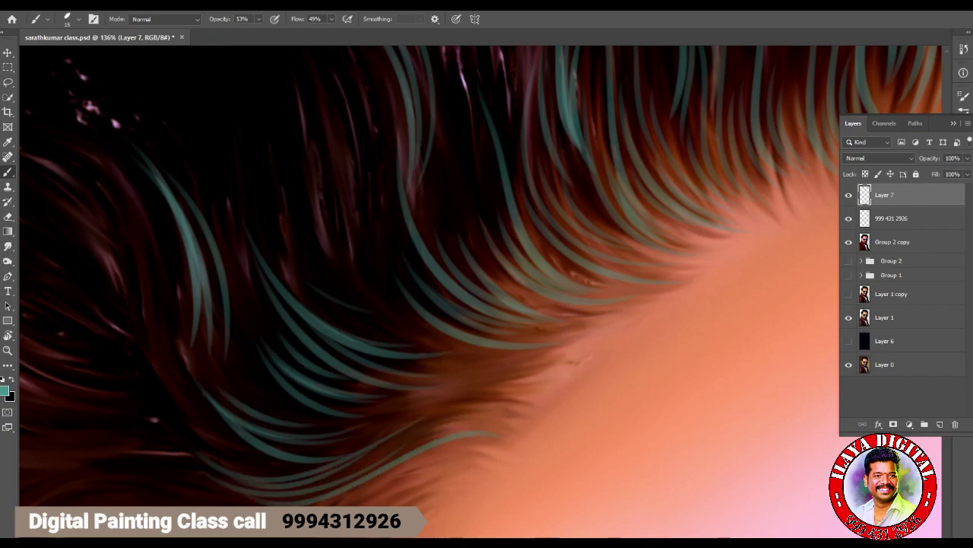
pyautogui.moveTo(455, 377); pyautogui.dragTo(529, 362)
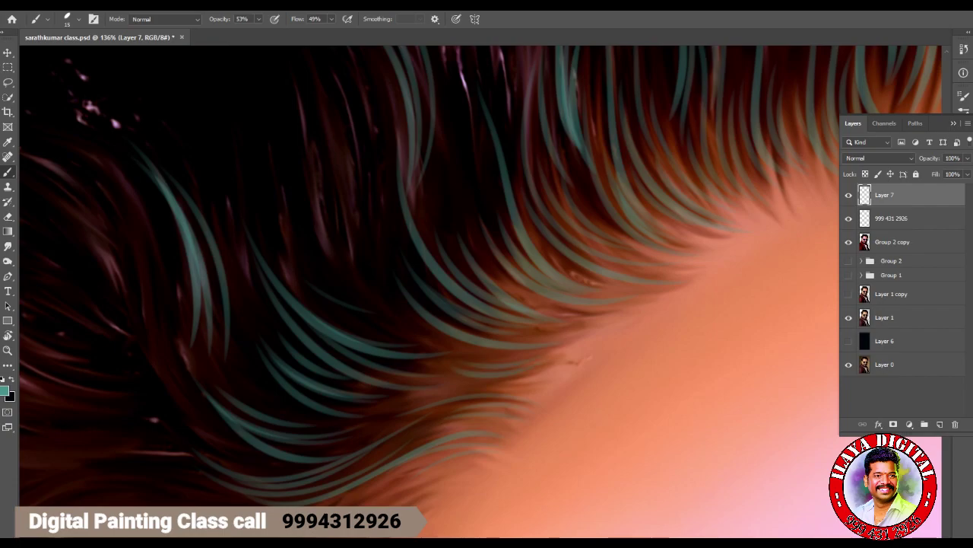
# Fill the dark gaps between the hairline strands and the strands farther back with curved teal strands.
pyautogui.moveTo(415, 179); pyautogui.dragTo(365, 319)
pyautogui.moveTo(418, 236); pyautogui.dragTo(339, 324)
pyautogui.moveTo(464, 81); pyautogui.dragTo(563, 258)
pyautogui.moveTo(430, 201); pyautogui.dragTo(504, 342)
pyautogui.moveTo(385, 246)
pyautogui.mouseDown()
pyautogui.moveTo(426, 410)
pyautogui.moveTo(478, 466)
pyautogui.mouseUp()
pyautogui.moveTo(388, 336); pyautogui.dragTo(461, 479)
pyautogui.moveTo(487, 304)
pyautogui.mouseDown()
pyautogui.moveTo(632, 191)
pyautogui.moveTo(578, 251)
pyautogui.mouseUp()
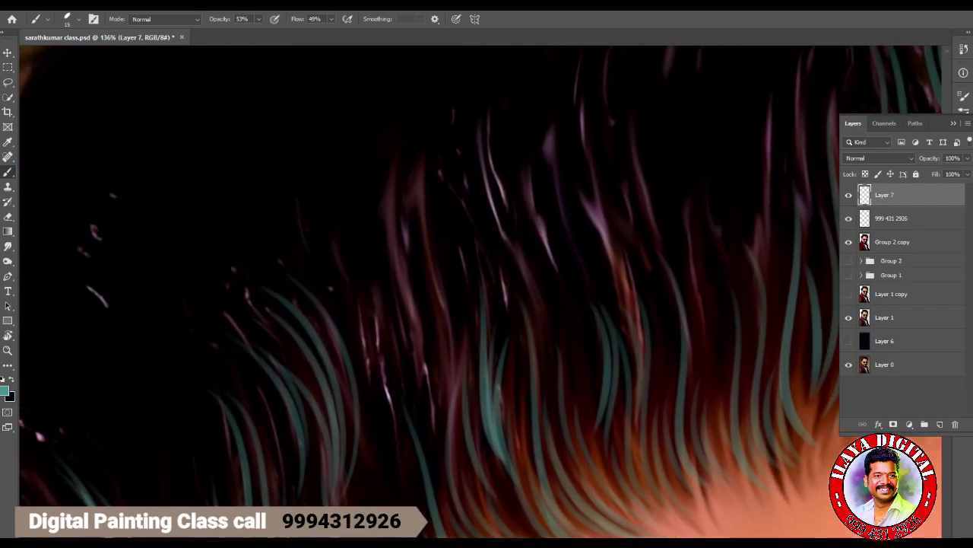
# Paint long wavy teal strands over the purple-highlighted hair above the hairline, joining them to the strands below.
pyautogui.moveTo(420, 137); pyautogui.dragTo(451, 328)
pyautogui.moveTo(426, 175); pyautogui.dragTo(476, 375)
pyautogui.moveTo(384, 220); pyautogui.dragTo(446, 435)
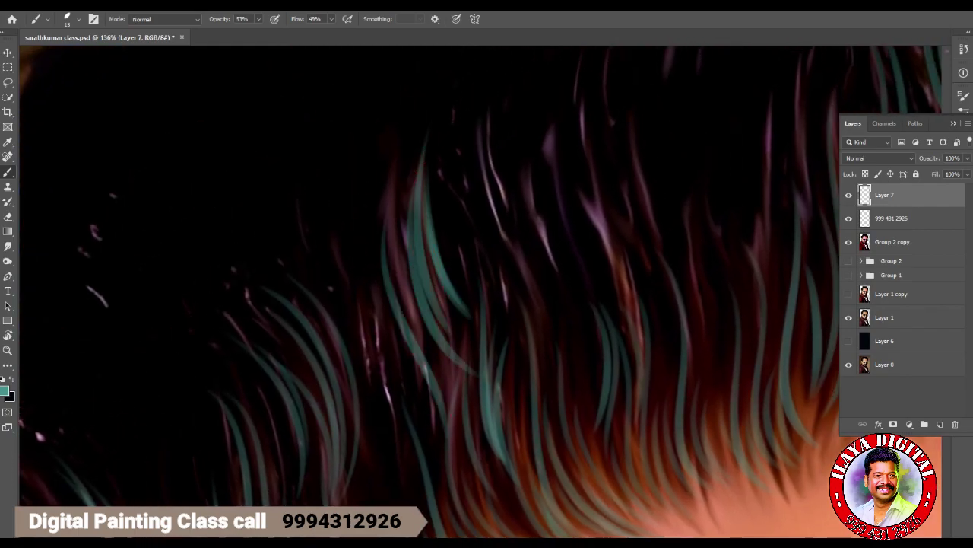
pyautogui.moveTo(386, 315); pyautogui.dragTo(431, 456)
pyautogui.moveTo(485, 121); pyautogui.dragTo(525, 282)
pyautogui.moveTo(487, 156); pyautogui.dragTo(536, 289)
pyautogui.moveTo(502, 190); pyautogui.dragTo(561, 373)
# Continue the wavy teal strands across the remaining purple-highlighted locks above the middle of the hairline.
pyautogui.moveTo(570, 102); pyautogui.dragTo(616, 241)
pyautogui.moveTo(581, 117); pyautogui.dragTo(643, 237)
pyautogui.moveTo(562, 151); pyautogui.dragTo(613, 287)
pyautogui.moveTo(609, 285); pyautogui.dragTo(637, 388)
pyautogui.moveTo(606, 261); pyautogui.dragTo(634, 400)
pyautogui.moveTo(622, 112)
pyautogui.mouseDown()
pyautogui.moveTo(677, 237)
pyautogui.moveTo(704, 222)
pyautogui.mouseUp()
pyautogui.moveTo(651, 136)
pyautogui.mouseDown()
pyautogui.moveTo(711, 237)
pyautogui.moveTo(732, 358)
pyautogui.mouseUp()
pyautogui.moveTo(698, 265); pyautogui.dragTo(709, 393)
pyautogui.moveTo(745, 97); pyautogui.dragTo(766, 248)
pyautogui.moveTo(758, 117); pyautogui.dragTo(773, 228)
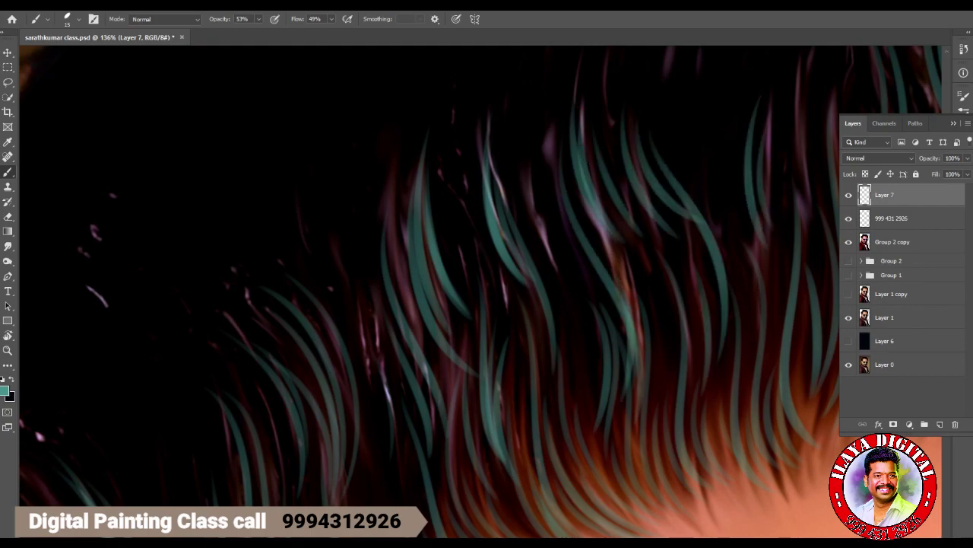
pyautogui.moveTo(734, 97); pyautogui.dragTo(764, 253)
pyautogui.moveTo(753, 155); pyautogui.dragTo(774, 309)
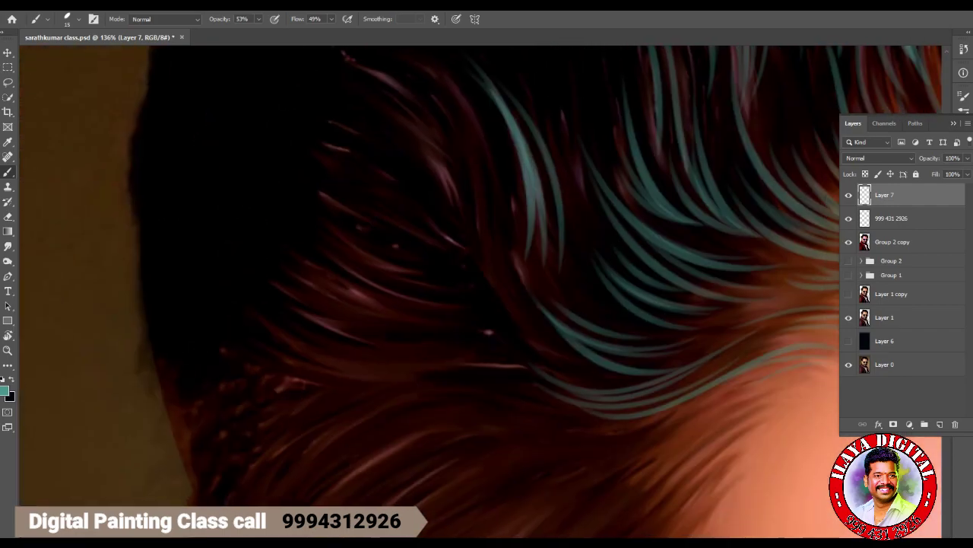
# Paint curved clusters of teal strands over the reddish locks near the outer side of the head.
pyautogui.moveTo(262, 255); pyautogui.dragTo(441, 346)
pyautogui.moveTo(350, 324); pyautogui.dragTo(471, 348)
pyautogui.moveTo(277, 260); pyautogui.dragTo(432, 321)
pyautogui.moveTo(302, 266); pyautogui.dragTo(428, 313)
pyautogui.moveTo(316, 180)
pyautogui.mouseDown()
pyautogui.moveTo(450, 263)
pyautogui.moveTo(437, 241)
pyautogui.mouseUp()
pyautogui.moveTo(268, 157)
pyautogui.mouseDown()
pyautogui.moveTo(443, 280)
pyautogui.moveTo(357, 259)
pyautogui.mouseUp()
pyautogui.moveTo(266, 171); pyautogui.dragTo(331, 263)
# Paint long flowing teal strands linking the side-of-head clusters with the strands at the hairline corner.
pyautogui.moveTo(254, 193)
pyautogui.mouseDown()
pyautogui.moveTo(357, 280)
pyautogui.moveTo(551, 346)
pyautogui.mouseUp()
pyautogui.moveTo(449, 289); pyautogui.dragTo(578, 351)
pyautogui.moveTo(491, 349); pyautogui.dragTo(630, 389)
pyautogui.moveTo(493, 368); pyautogui.dragTo(631, 411)
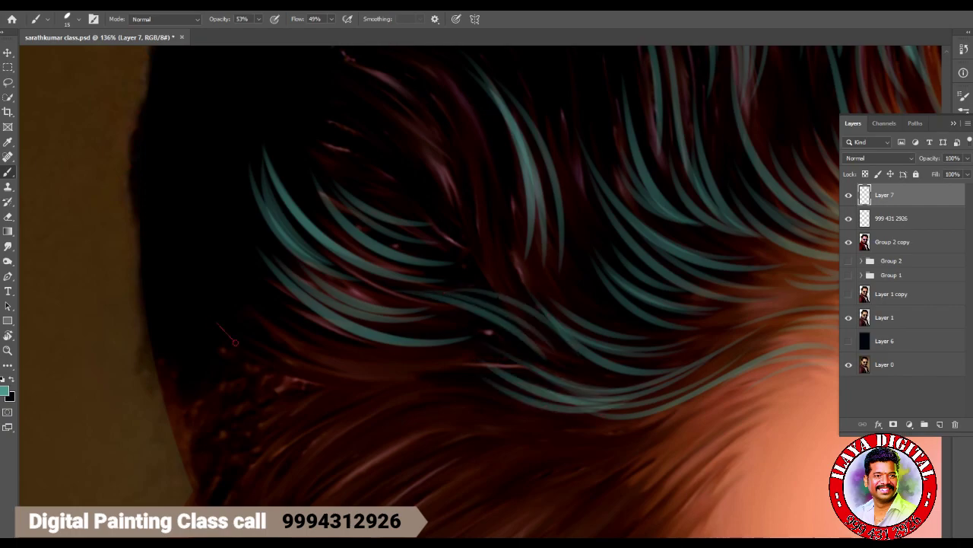
# Extend teal strands below the side clusters, following the hair's wave toward the hairline corner.
pyautogui.moveTo(226, 333); pyautogui.dragTo(422, 380)
pyautogui.moveTo(270, 321); pyautogui.dragTo(380, 357)
pyautogui.moveTo(341, 424); pyautogui.dragTo(516, 399)
pyautogui.moveTo(364, 410); pyautogui.dragTo(523, 387)
pyautogui.moveTo(332, 435); pyautogui.dragTo(633, 380)
pyautogui.moveTo(534, 447)
pyautogui.mouseDown()
pyautogui.moveTo(696, 406)
pyautogui.moveTo(694, 420)
pyautogui.mouseUp()
# Paint arched teal strands over the brown hair beneath the side clusters and fill the gap above them.
pyautogui.moveTo(263, 502); pyautogui.dragTo(378, 430)
pyautogui.moveTo(351, 446); pyautogui.dragTo(456, 424)
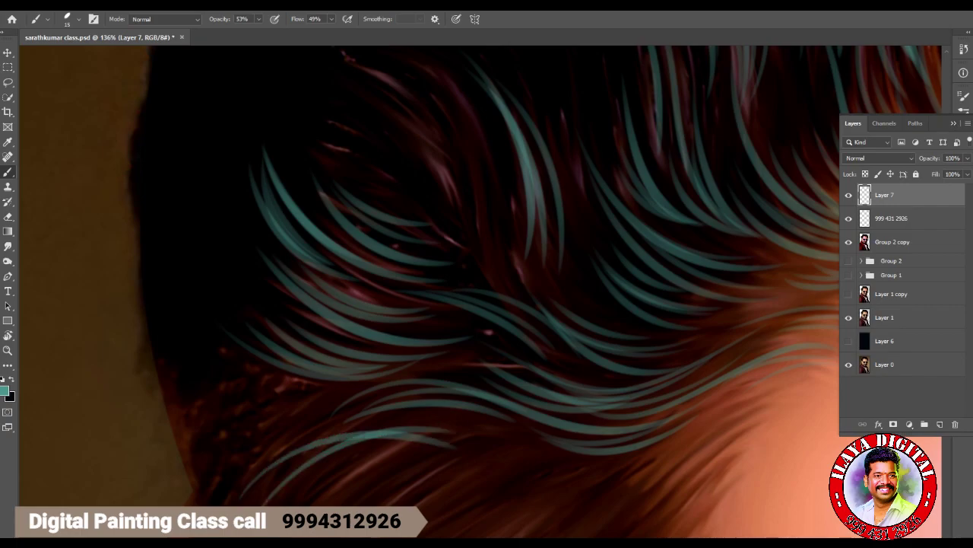
pyautogui.moveTo(266, 492); pyautogui.dragTo(403, 423)
pyautogui.moveTo(375, 431); pyautogui.dragTo(471, 414)
pyautogui.moveTo(259, 470); pyautogui.dragTo(455, 418)
pyautogui.moveTo(222, 425); pyautogui.dragTo(339, 389)
pyautogui.moveTo(227, 405); pyautogui.dragTo(444, 367)
pyautogui.moveTo(344, 389); pyautogui.dragTo(423, 372)
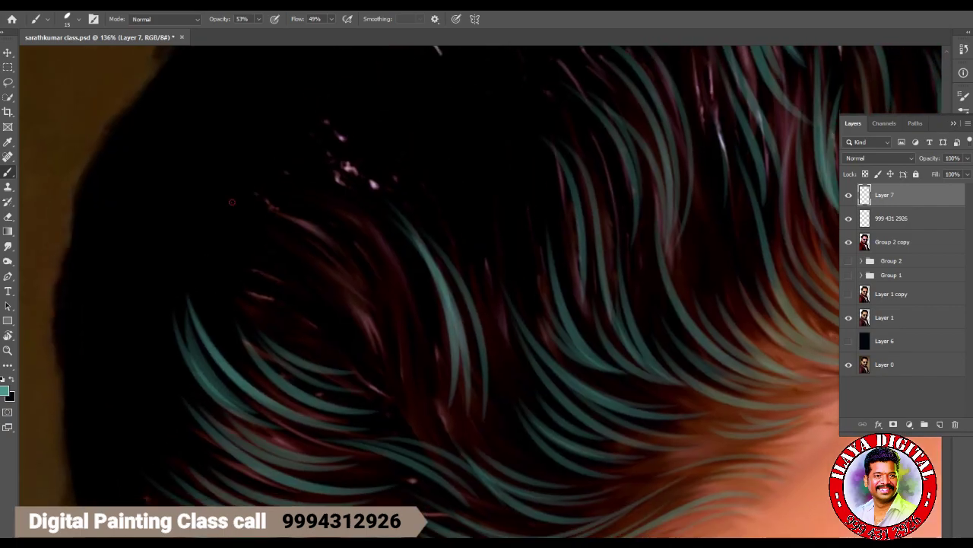
# Paint arching teal strands over the reddish locks below the white crown highlights, flowing down into the lower strands.
pyautogui.moveTo(243, 203); pyautogui.dragTo(408, 345)
pyautogui.moveTo(289, 204); pyautogui.dragTo(425, 329)
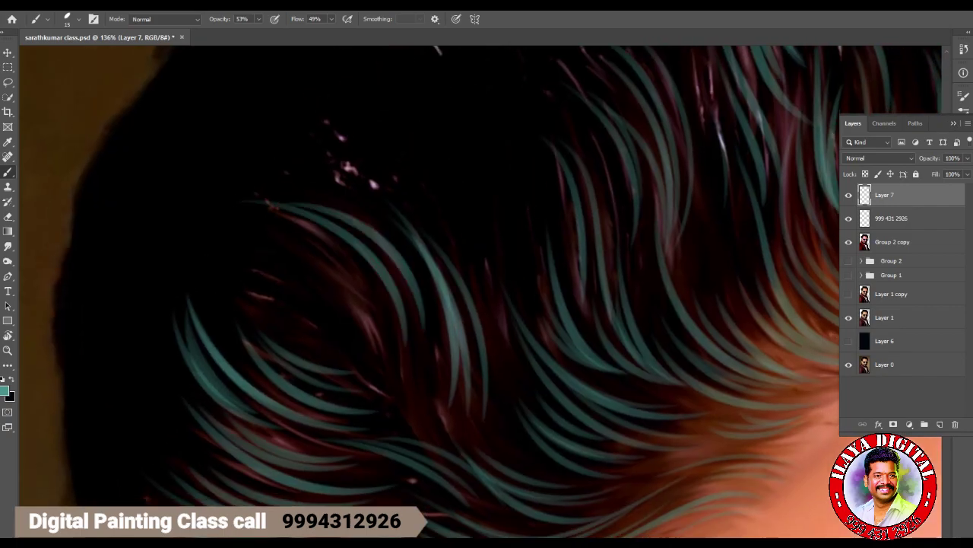
pyautogui.moveTo(283, 225); pyautogui.dragTo(431, 370)
pyautogui.moveTo(298, 264); pyautogui.dragTo(407, 357)
pyautogui.moveTo(342, 271); pyautogui.dragTo(420, 373)
pyautogui.moveTo(388, 308); pyautogui.dragTo(523, 464)
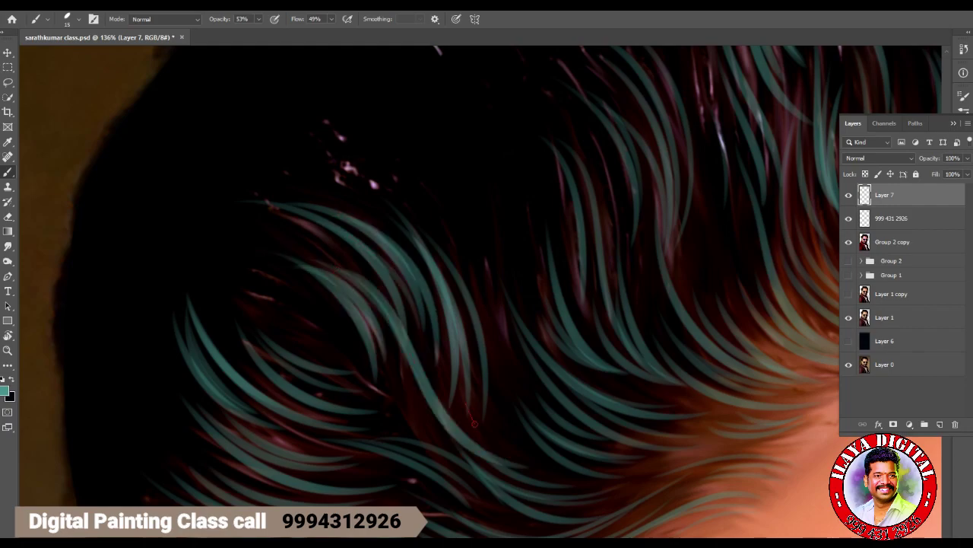
pyautogui.moveTo(471, 411); pyautogui.dragTo(543, 455)
# Fill the dark gaps between the crown locks and the forehead hairline with short curved teal strands.
pyautogui.moveTo(525, 156); pyautogui.dragTo(569, 265)
pyautogui.moveTo(518, 179); pyautogui.dragTo(559, 256)
pyautogui.moveTo(495, 213)
pyautogui.mouseDown()
pyautogui.moveTo(530, 319)
pyautogui.moveTo(548, 308)
pyautogui.mouseUp()
pyautogui.moveTo(460, 255); pyautogui.dragTo(519, 399)
pyautogui.moveTo(498, 286); pyautogui.dragTo(537, 392)
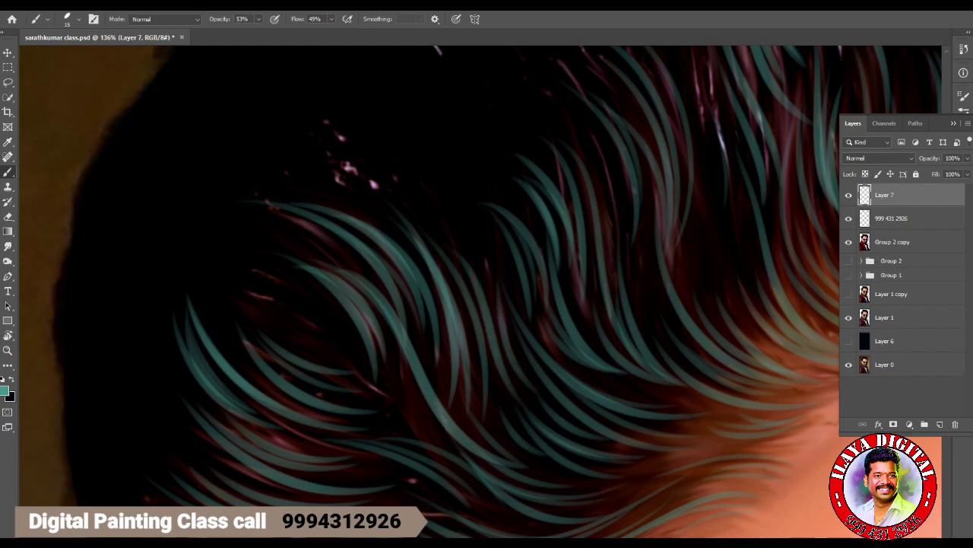
pyautogui.moveTo(696, 73)
pyautogui.mouseDown()
pyautogui.moveTo(723, 204)
pyautogui.moveTo(707, 194)
pyautogui.moveTo(732, 222)
pyautogui.mouseUp()
pyautogui.moveTo(729, 123); pyautogui.dragTo(760, 291)
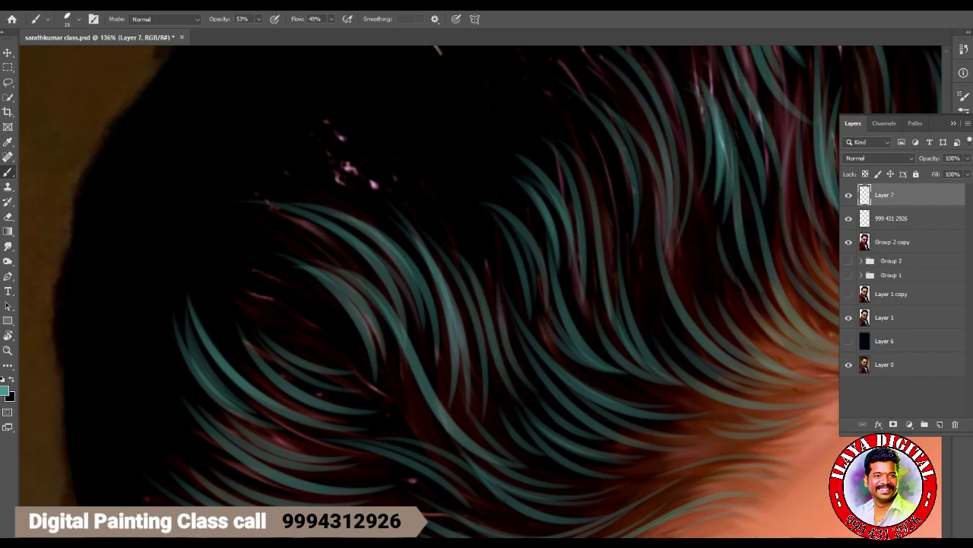
# Paint long, gently waved teal strands along the purple-highlighted temple hairline, tapering them onto the forehead skin.
pyautogui.scroll(-5, 479, 289)
pyautogui.press('r')
pyautogui.moveTo(457, 228); pyautogui.dragTo(426, 289)
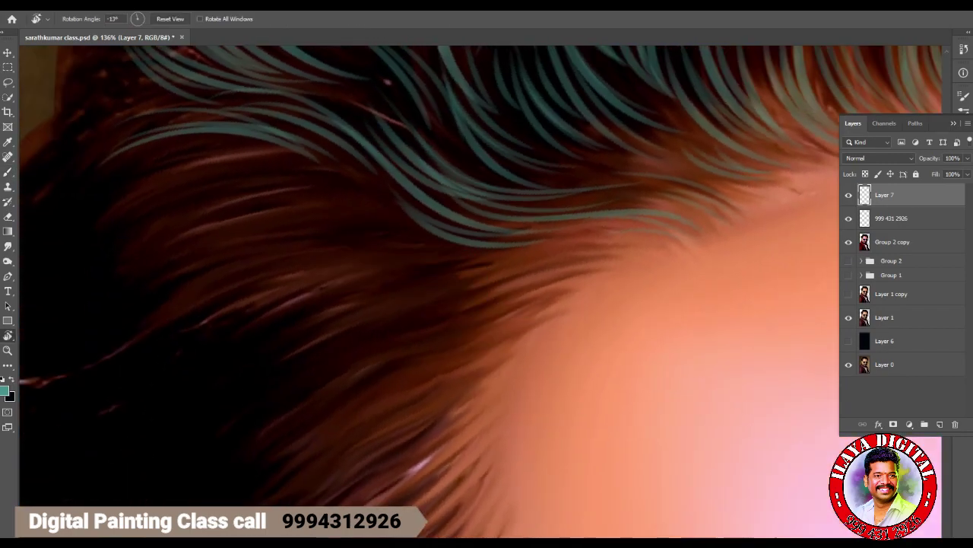
pyautogui.scroll(-3, 639, 393)
pyautogui.scroll(3, 662, 398)
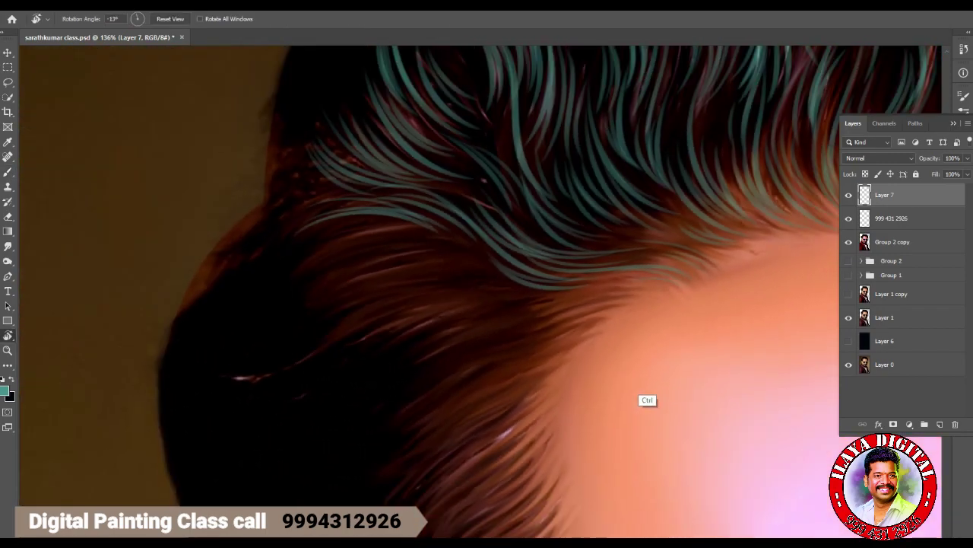
pyautogui.scroll(-3, 647, 400)
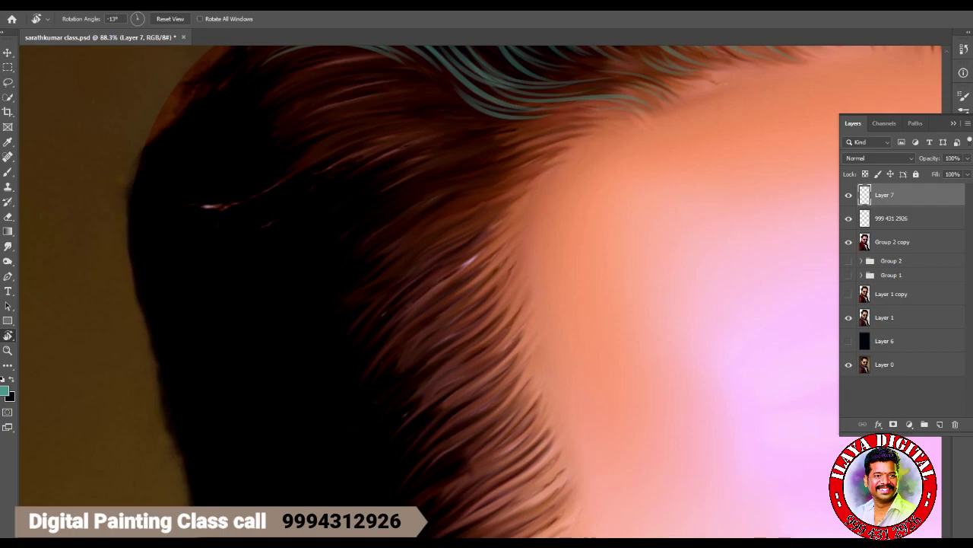
pyautogui.moveTo(478, 315)
pyautogui.mouseDown()
pyautogui.moveTo(487, 320)
pyautogui.moveTo(532, 274)
pyautogui.moveTo(525, 289)
pyautogui.mouseUp()
pyautogui.scroll(3, 604, 374)
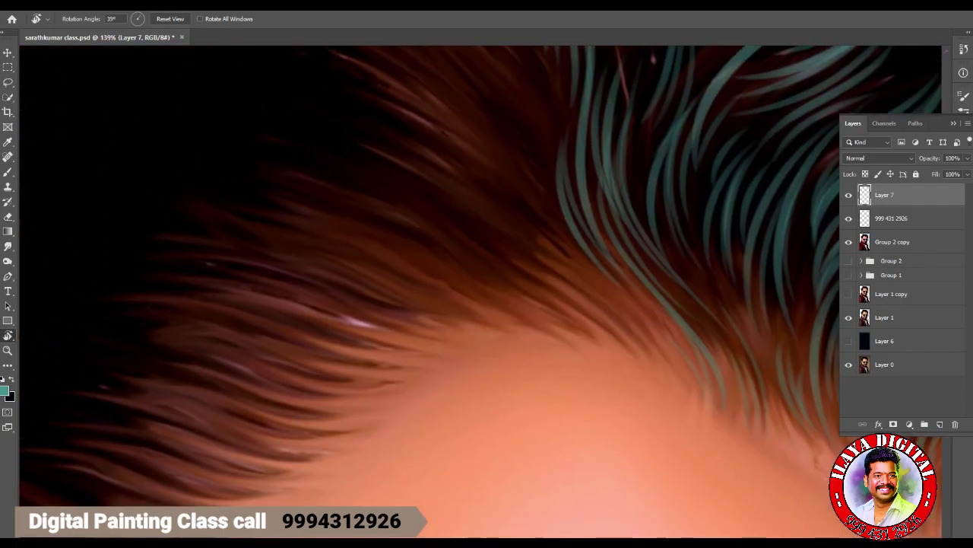
pyautogui.press('b')
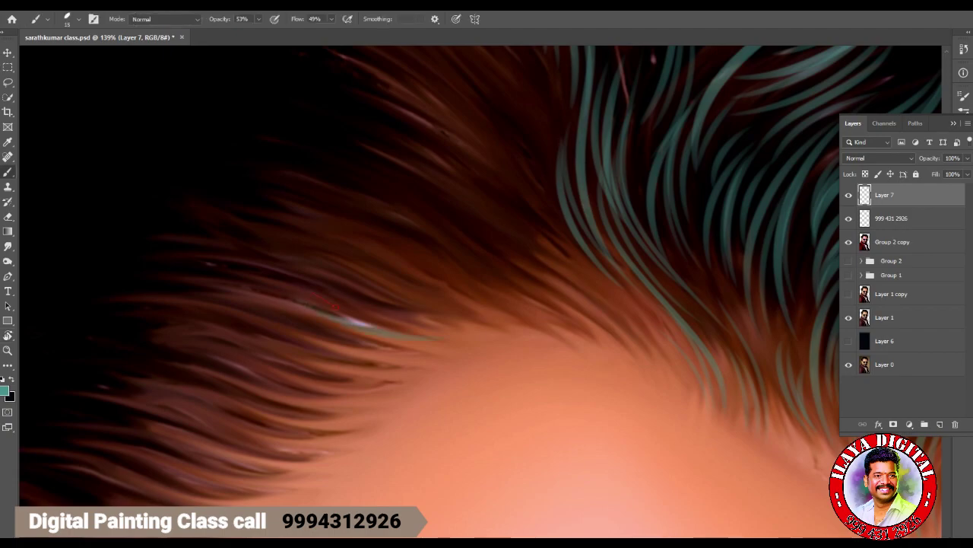
pyautogui.moveTo(303, 286); pyautogui.dragTo(472, 316)
pyautogui.moveTo(129, 289); pyautogui.dragTo(320, 304)
pyautogui.moveTo(406, 346); pyautogui.dragTo(144, 312)
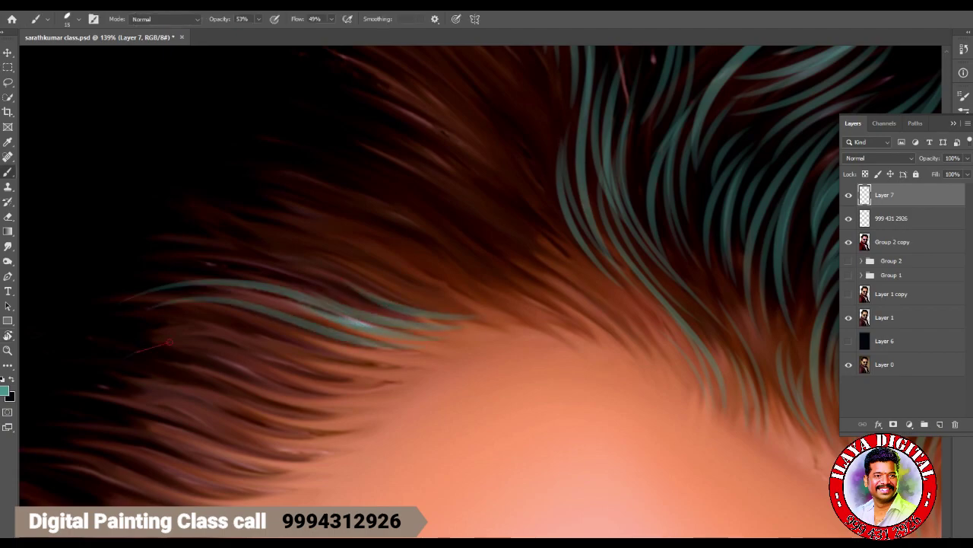
pyautogui.moveTo(139, 348); pyautogui.dragTo(355, 376)
pyautogui.moveTo(268, 335); pyautogui.dragTo(382, 357)
pyautogui.moveTo(93, 397); pyautogui.dragTo(335, 403)
pyautogui.moveTo(257, 388); pyautogui.dragTo(348, 373)
pyautogui.moveTo(169, 335); pyautogui.dragTo(254, 327)
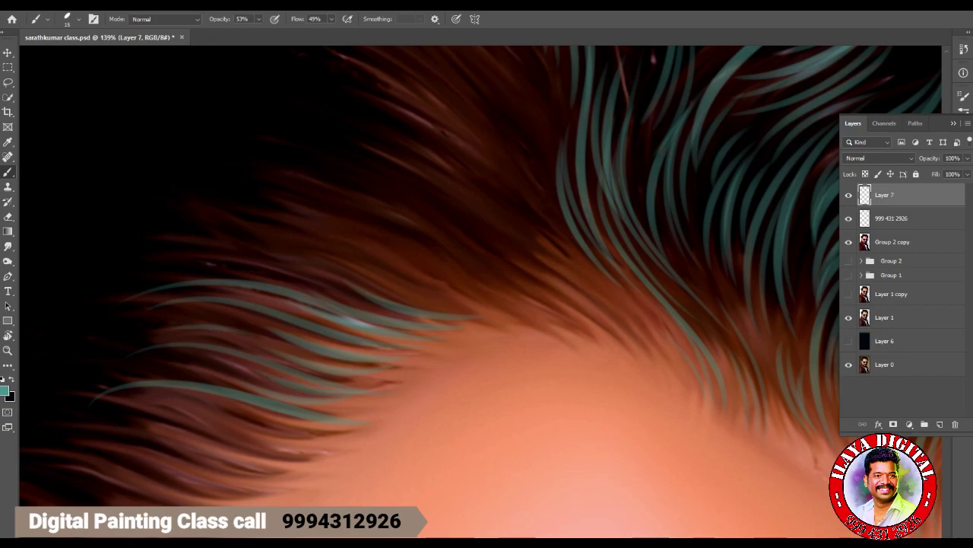
# Paint arched teal strands through the brown temple hair above the new strands, curving down toward the forehead corner.
pyautogui.moveTo(202, 228); pyautogui.dragTo(464, 268)
pyautogui.moveTo(215, 204); pyautogui.dragTo(461, 251)
pyautogui.moveTo(346, 251); pyautogui.dragTo(533, 316)
pyautogui.moveTo(217, 255); pyautogui.dragTo(525, 300)
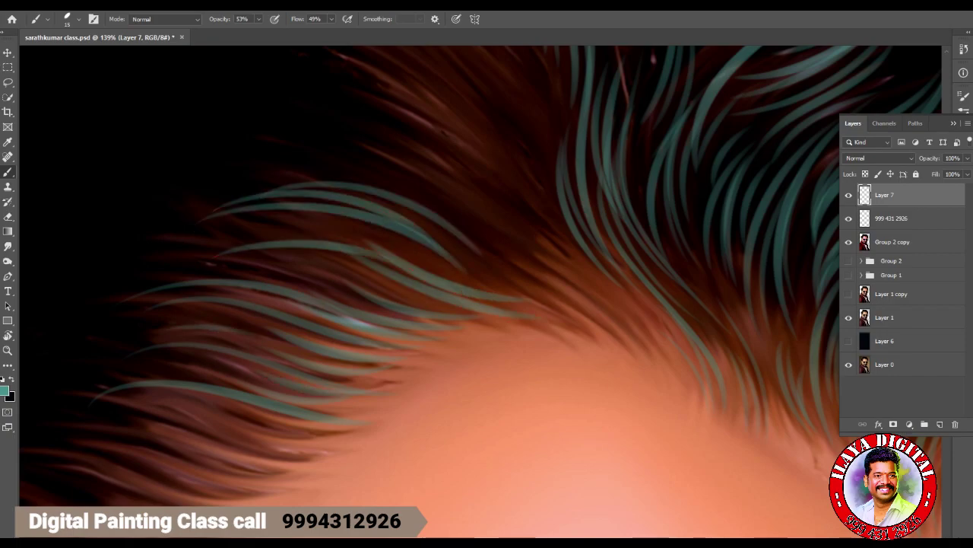
pyautogui.moveTo(233, 226); pyautogui.dragTo(409, 262)
pyautogui.moveTo(329, 229); pyautogui.dragTo(523, 302)
pyautogui.moveTo(324, 140); pyautogui.dragTo(518, 231)
pyautogui.moveTo(389, 129); pyautogui.dragTo(571, 280)
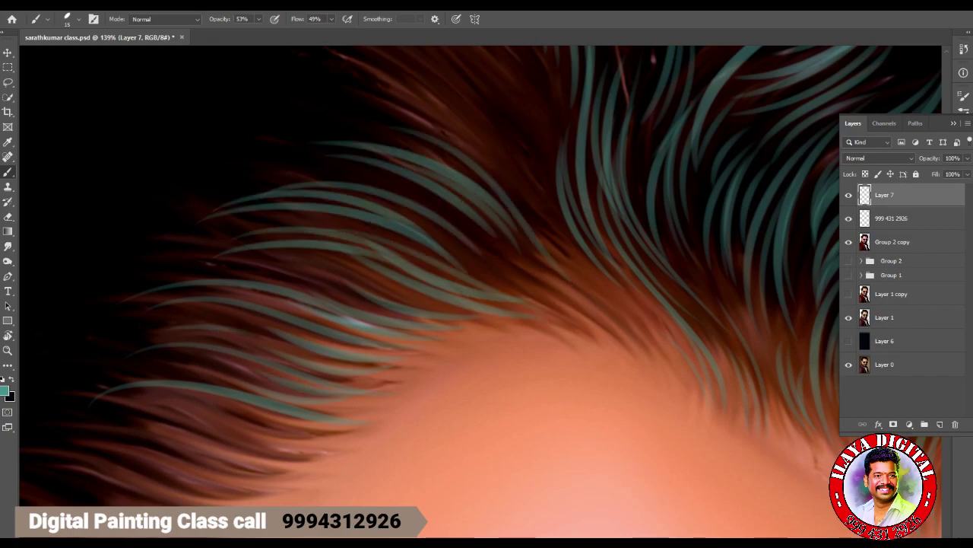
# Close the gap at the forehead corner with short hairline strands and longer teal strands in the brown hair behind.
pyautogui.moveTo(481, 248); pyautogui.dragTo(597, 338)
pyautogui.moveTo(538, 272); pyautogui.dragTo(625, 332)
pyautogui.moveTo(557, 291); pyautogui.dragTo(622, 344)
pyautogui.moveTo(585, 280); pyautogui.dragTo(665, 358)
pyautogui.moveTo(640, 301); pyautogui.dragTo(675, 341)
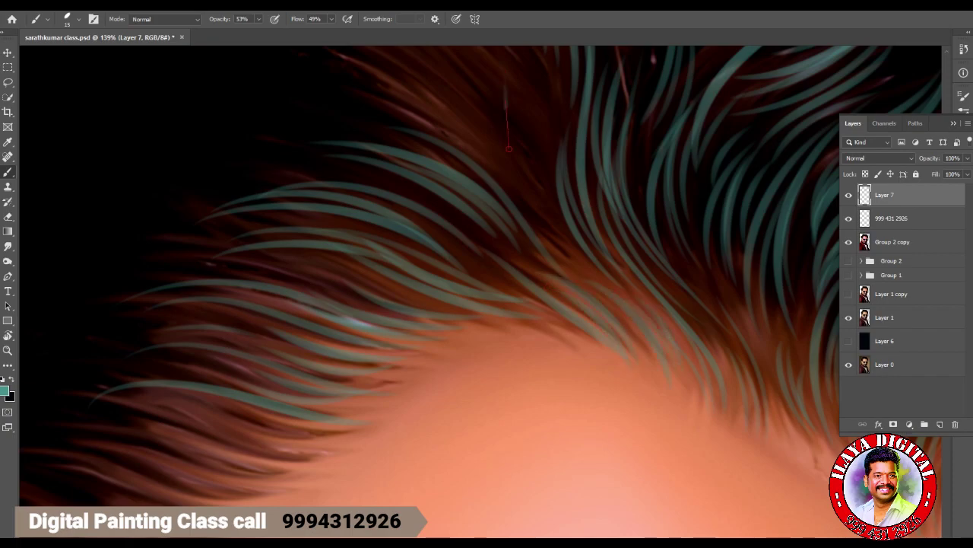
pyautogui.moveTo(504, 81); pyautogui.dragTo(572, 243)
pyautogui.moveTo(532, 125); pyautogui.dragTo(582, 234)
pyautogui.moveTo(499, 134); pyautogui.dragTo(559, 239)
pyautogui.moveTo(262, 260); pyautogui.dragTo(488, 324)
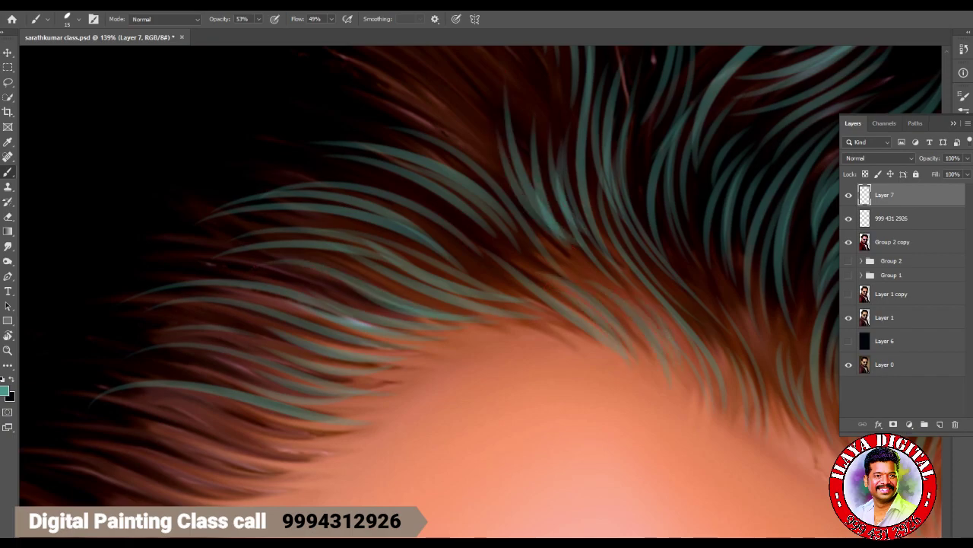
# Paint arched teal strands over the dark side hair farther above the temple, beside the thin pink highlight.
pyautogui.scroll(5, 426, 289)
pyautogui.moveTo(246, 281); pyautogui.dragTo(472, 368)
pyautogui.moveTo(262, 294); pyautogui.dragTo(413, 331)
pyautogui.moveTo(278, 231)
pyautogui.mouseDown()
pyautogui.moveTo(495, 335)
pyautogui.moveTo(509, 330)
pyautogui.mouseUp()
pyautogui.moveTo(357, 268); pyautogui.dragTo(461, 333)
pyautogui.moveTo(423, 175); pyautogui.dragTo(563, 298)
pyautogui.moveTo(472, 194); pyautogui.dragTo(572, 329)
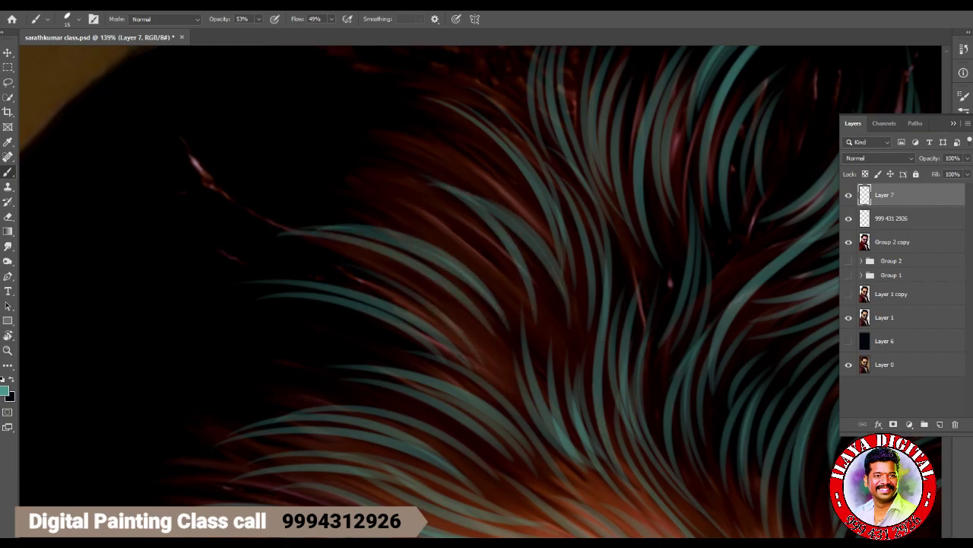
# Add long teal strands through the remaining dark side hair, blending them into the temple strands.
pyautogui.moveTo(317, 243); pyautogui.dragTo(473, 203)
pyautogui.moveTo(286, 262); pyautogui.dragTo(487, 190)
pyautogui.moveTo(362, 202); pyautogui.dragTo(587, 457)
pyautogui.moveTo(298, 143)
pyautogui.mouseDown()
pyautogui.moveTo(550, 270)
pyautogui.moveTo(578, 365)
pyautogui.mouseUp()
pyautogui.moveTo(258, 379); pyautogui.dragTo(492, 464)
# Extend the waved teal strands down the lower temple hairline, adding shorter companions between the long ones.
pyautogui.scroll(-5, 487, 289)
pyautogui.scroll(3, 487, 289)
pyautogui.moveTo(244, 303); pyautogui.dragTo(533, 344)
pyautogui.moveTo(357, 320)
pyautogui.mouseDown()
pyautogui.moveTo(511, 359)
pyautogui.moveTo(497, 364)
pyautogui.mouseUp()
pyautogui.moveTo(408, 304); pyautogui.dragTo(499, 342)
pyautogui.moveTo(443, 302); pyautogui.dragTo(531, 324)
pyautogui.moveTo(363, 266); pyautogui.dragTo(558, 309)
pyautogui.moveTo(386, 251)
pyautogui.mouseDown()
pyautogui.moveTo(546, 294)
pyautogui.moveTo(598, 276)
pyautogui.mouseUp()
pyautogui.moveTo(471, 241); pyautogui.dragTo(594, 260)
pyautogui.moveTo(354, 361); pyautogui.dragTo(489, 380)
pyautogui.moveTo(341, 362)
pyautogui.mouseDown()
pyautogui.moveTo(483, 388)
pyautogui.moveTo(487, 405)
pyautogui.mouseUp()
# Paint curved teal strands at the lowest part of the temple hairline, above the black glasses arm.
pyautogui.scroll(-3, 487, 289)
pyautogui.moveTo(259, 266); pyautogui.dragTo(517, 370)
pyautogui.moveTo(339, 292); pyautogui.dragTo(502, 372)
pyautogui.moveTo(366, 289); pyautogui.dragTo(450, 339)
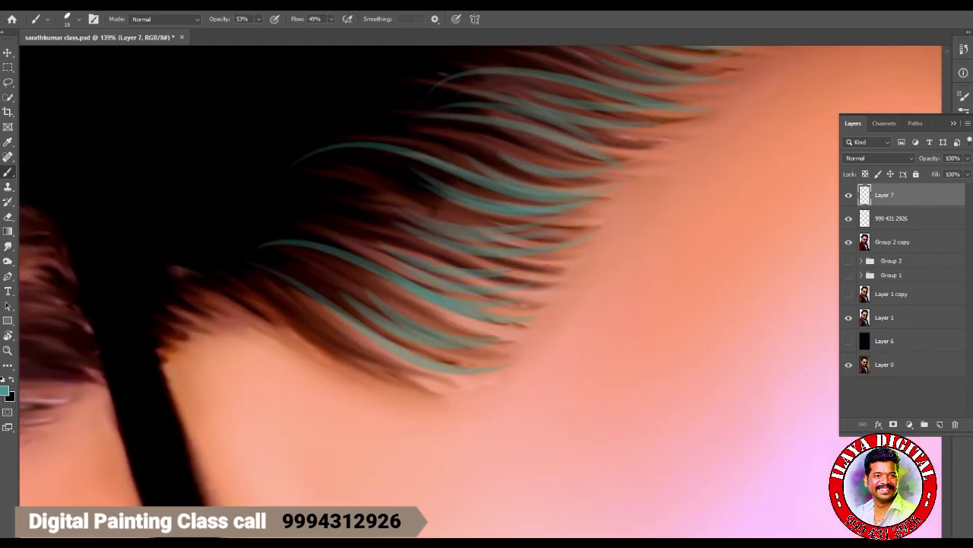
pyautogui.moveTo(222, 234); pyautogui.dragTo(441, 212)
pyautogui.moveTo(265, 217); pyautogui.dragTo(432, 195)
pyautogui.moveTo(269, 207); pyautogui.dragTo(380, 184)
pyautogui.hotkey('ctrl', 'z')
pyautogui.hotkey('ctrl', 'z')
pyautogui.hotkey('ctrl', 'z')
# Paint arched teal strands in the dark gap between the lowest temple cluster and the strands above it.
pyautogui.moveTo(277, 219); pyautogui.dragTo(455, 196)
pyautogui.moveTo(306, 206); pyautogui.dragTo(453, 180)
pyautogui.moveTo(262, 245); pyautogui.dragTo(517, 263)
pyautogui.moveTo(382, 233); pyautogui.dragTo(528, 266)
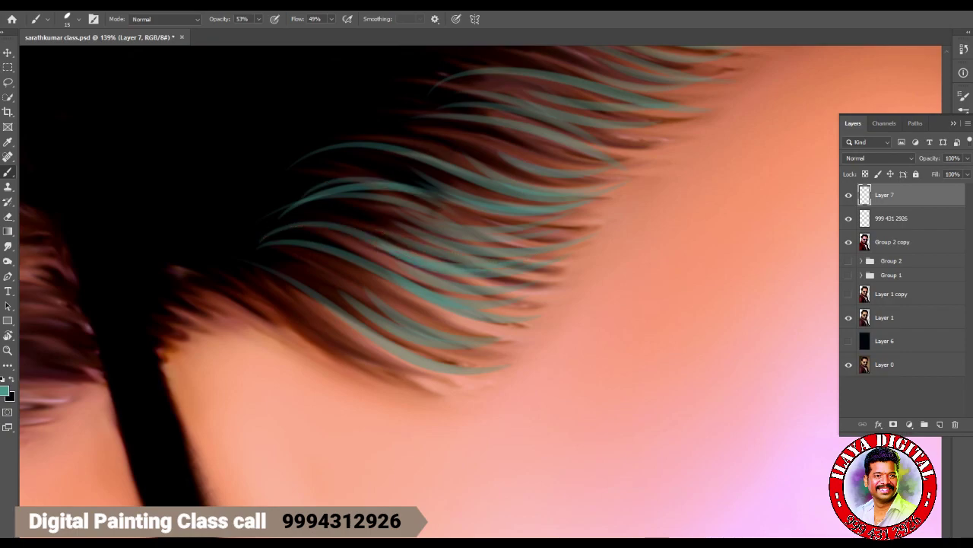
# Paint teal strands along the lowest edge of the temple hair and over the short tuft beside the glasses arm.
pyautogui.moveTo(143, 283); pyautogui.dragTo(362, 362)
pyautogui.moveTo(213, 283); pyautogui.dragTo(368, 361)
pyautogui.moveTo(260, 288); pyautogui.dragTo(441, 380)
pyautogui.moveTo(396, 251); pyautogui.dragTo(472, 365)
pyautogui.moveTo(305, 342)
pyautogui.mouseDown()
pyautogui.moveTo(418, 302)
pyautogui.moveTo(503, 304)
pyautogui.mouseUp()
pyautogui.moveTo(240, 437); pyautogui.dragTo(453, 395)
pyautogui.moveTo(275, 437); pyautogui.dragTo(441, 409)
pyautogui.moveTo(302, 377); pyautogui.dragTo(569, 364)
pyautogui.moveTo(304, 251)
pyautogui.mouseDown()
pyautogui.moveTo(396, 293)
pyautogui.moveTo(457, 303)
pyautogui.mouseUp()
pyautogui.moveTo(387, 311); pyautogui.dragTo(421, 323)
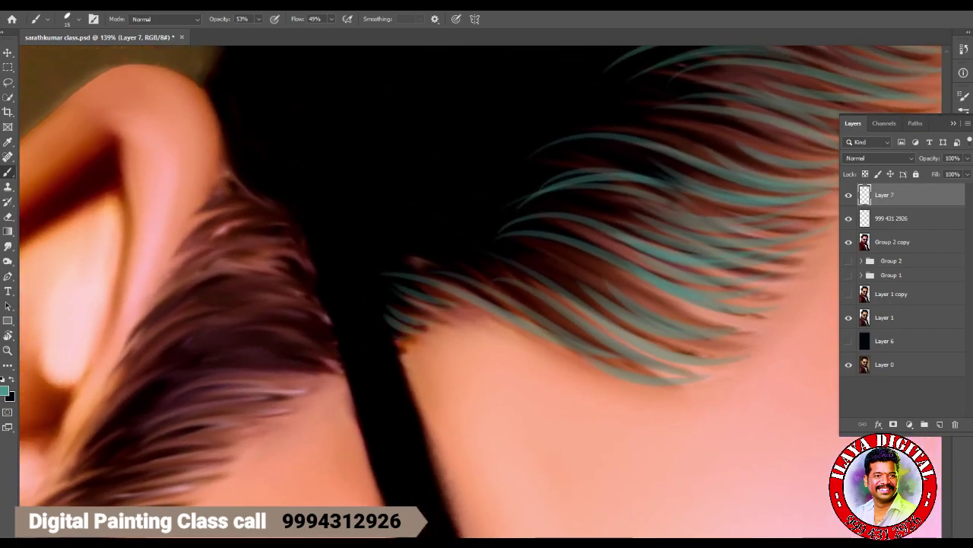
# Add long curved teal strands reaching from the lowest temple cluster into the black hair above the glasses arm.
pyautogui.moveTo(371, 237); pyautogui.dragTo(601, 268)
pyautogui.moveTo(506, 256); pyautogui.dragTo(676, 327)
pyautogui.moveTo(609, 228); pyautogui.dragTo(563, 167)
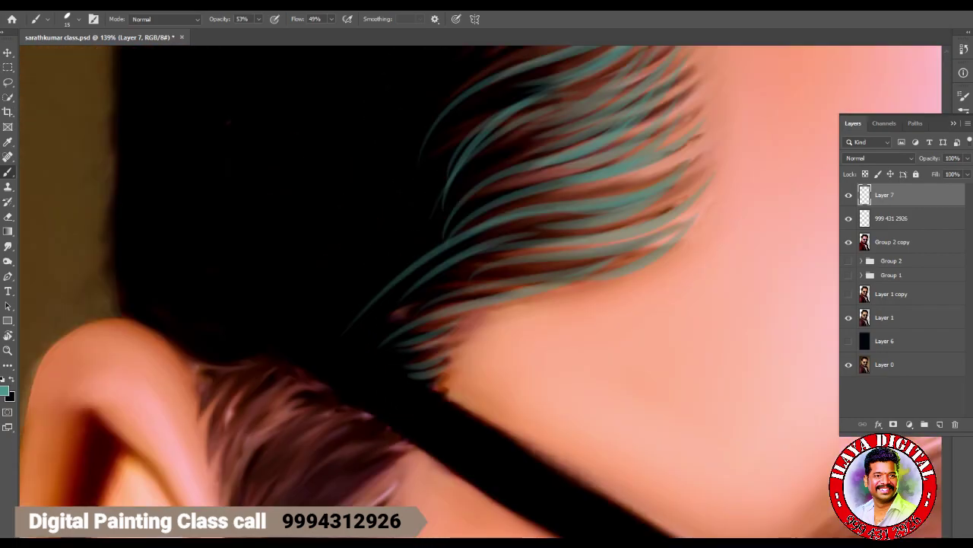
pyautogui.moveTo(613, 289); pyautogui.dragTo(624, 292)
# Reshape the brush tip and enlarge it to 40 px for the solid black hair beside the temple.
pyautogui.scroll(-5, 426, 289)
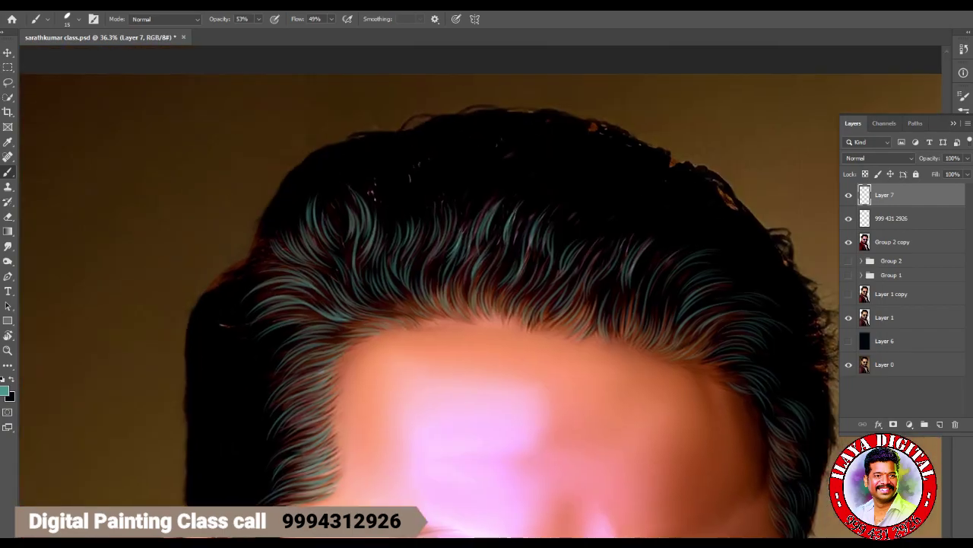
pyautogui.scroll(-5, 426, 289)
pyautogui.scroll(5, 426, 289)
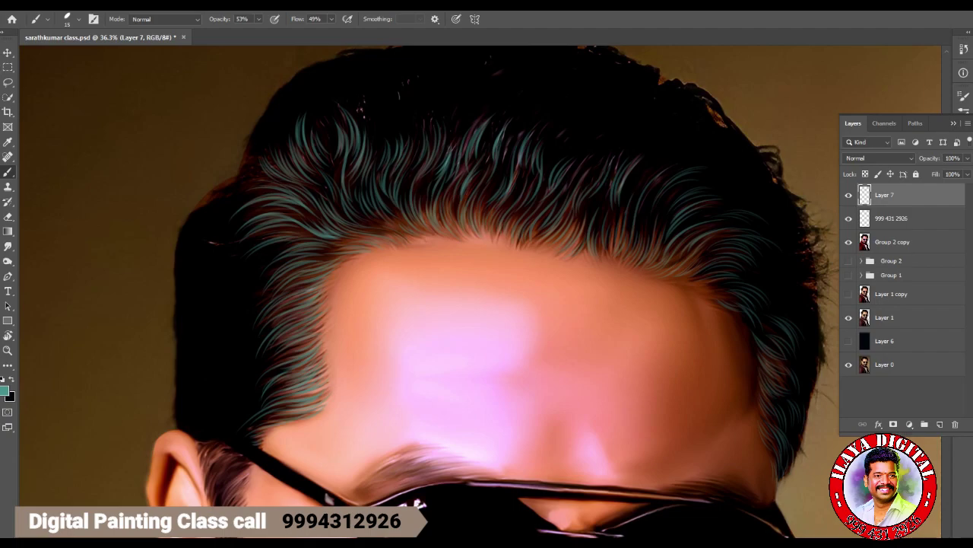
pyautogui.scroll(3, 467, 356)
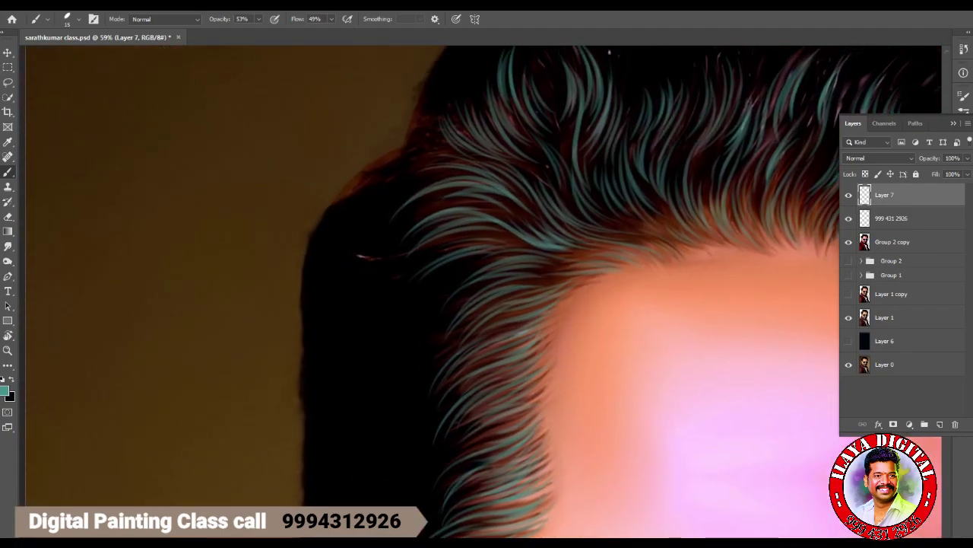
pyautogui.press('F5')
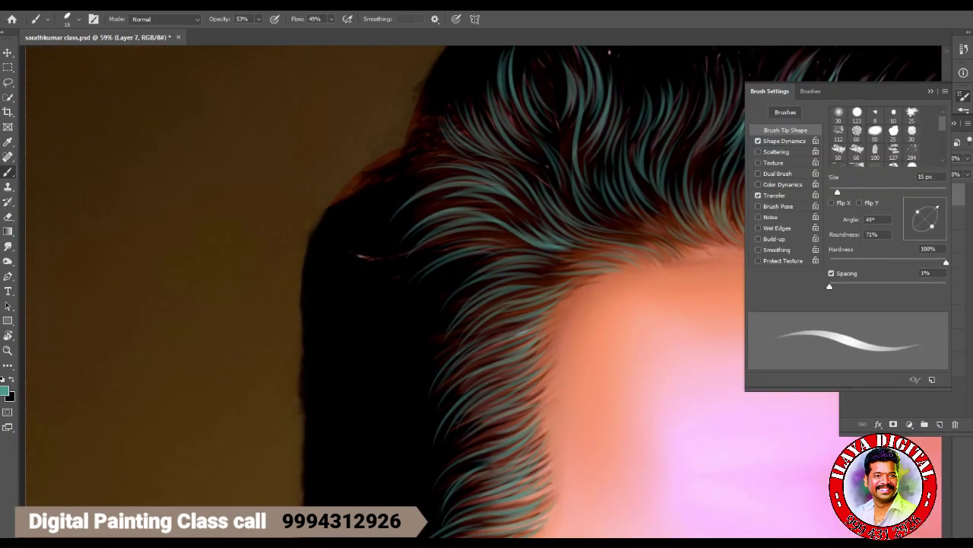
pyautogui.press('F5')
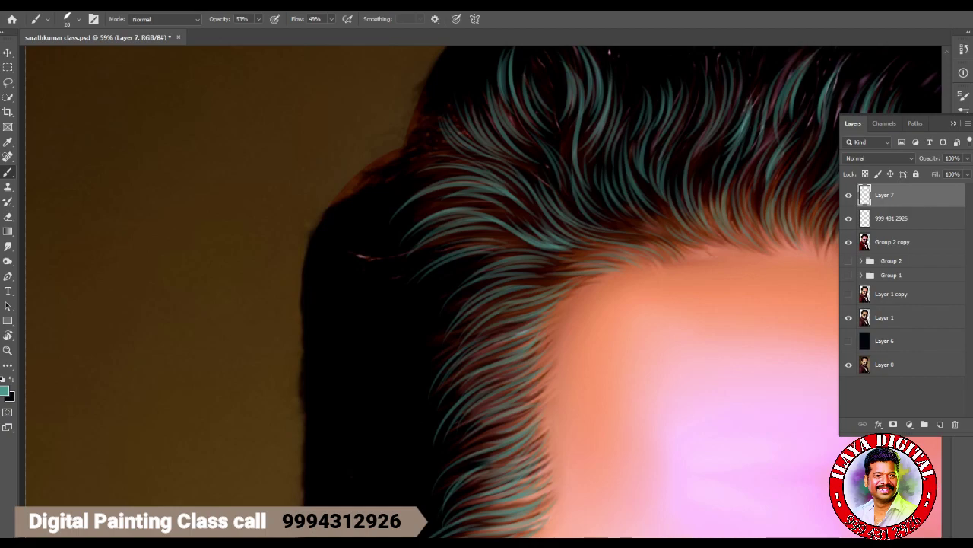
pyautogui.scroll(2, 415, 304)
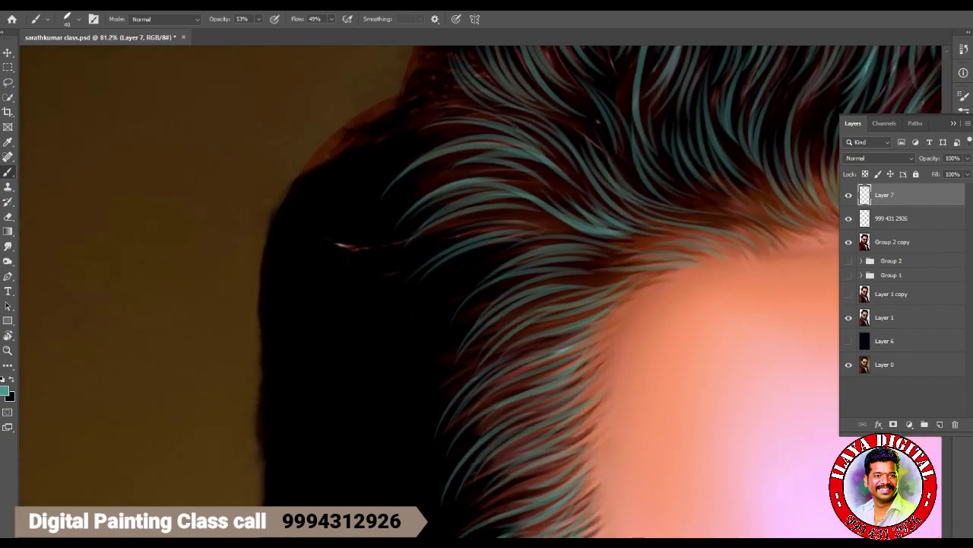
# Paint a long teal strand along the upper outer edge of the black side hair, undoing the surplus strokes.
pyautogui.moveTo(307, 172); pyautogui.dragTo(259, 304)
pyautogui.moveTo(308, 196); pyautogui.dragTo(282, 356)
pyautogui.hotkey('ctrl', 'z')
pyautogui.moveTo(262, 300)
pyautogui.mouseDown()
pyautogui.moveTo(411, 114)
pyautogui.moveTo(477, 87)
pyautogui.mouseUp()
pyautogui.moveTo(263, 357); pyautogui.dragTo(335, 207)
pyautogui.moveTo(289, 394); pyautogui.dragTo(293, 287)
pyautogui.hotkey('ctrl', 'z')
pyautogui.hotkey('ctrl', 'z')
pyautogui.hotkey('ctrl', 'z')
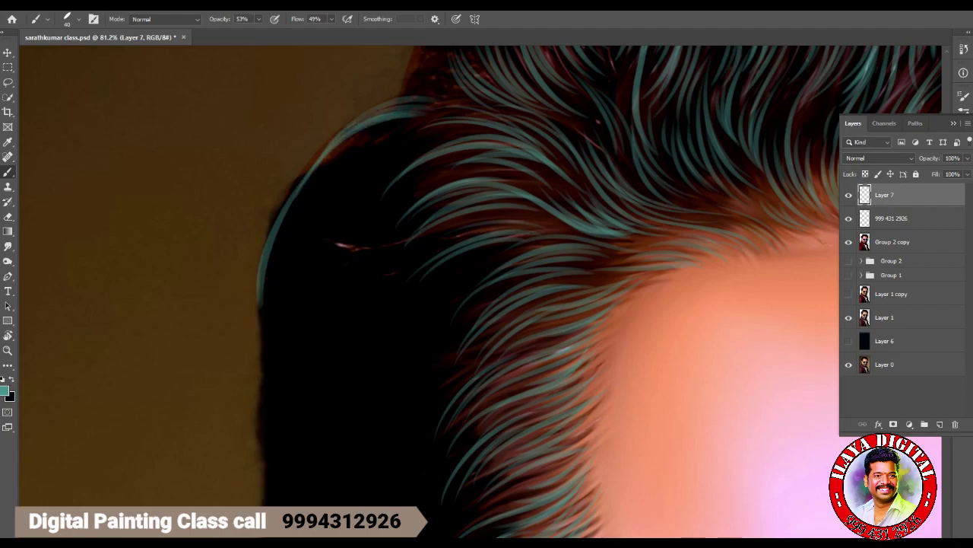
# Paint clusters of long teal strands along the outer edge and middle of the black side hair with a 30 px brush.
pyautogui.press('r')
pyautogui.moveTo(671, 291); pyautogui.dragTo(581, 131)
pyautogui.press('b')
pyautogui.moveTo(228, 165); pyautogui.dragTo(255, 289)
pyautogui.moveTo(211, 151); pyautogui.dragTo(232, 268)
pyautogui.moveTo(232, 170); pyautogui.dragTo(265, 285)
pyautogui.moveTo(281, 257); pyautogui.dragTo(339, 359)
pyautogui.moveTo(355, 300); pyautogui.dragTo(438, 420)
pyautogui.moveTo(409, 191); pyautogui.dragTo(444, 380)
pyautogui.moveTo(432, 276)
pyautogui.mouseDown()
pyautogui.moveTo(430, 326)
pyautogui.moveTo(464, 393)
pyautogui.mouseUp()
pyautogui.moveTo(411, 307); pyautogui.dragTo(440, 391)
# Continue the teal strands down the outer edge of the black side hair to just above the ear.
pyautogui.moveTo(478, 373); pyautogui.dragTo(514, 473)
pyautogui.moveTo(489, 395); pyautogui.dragTo(518, 475)
pyautogui.moveTo(502, 430); pyautogui.dragTo(578, 508)
pyautogui.moveTo(456, 397); pyautogui.dragTo(508, 476)
# Fill the upper interior of the black side hair with curved teal strands around the pink streak.
pyautogui.moveTo(329, 89); pyautogui.dragTo(357, 257)
pyautogui.moveTo(343, 184); pyautogui.dragTo(386, 278)
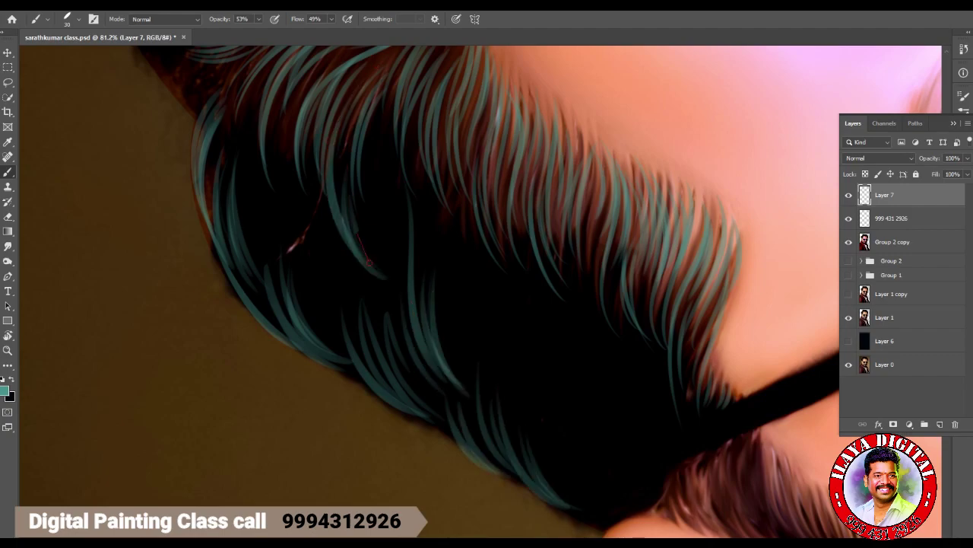
pyautogui.moveTo(350, 207); pyautogui.dragTo(394, 282)
pyautogui.moveTo(371, 161); pyautogui.dragTo(402, 263)
pyautogui.moveTo(310, 190); pyautogui.dragTo(350, 303)
pyautogui.moveTo(298, 207); pyautogui.dragTo(341, 301)
# Paint curved teal strands in the lower interior of the side hair, toward the glasses arm and ear.
pyautogui.moveTo(501, 285); pyautogui.dragTo(546, 453)
pyautogui.moveTo(518, 330); pyautogui.dragTo(549, 444)
pyautogui.moveTo(535, 376); pyautogui.dragTo(544, 429)
pyautogui.moveTo(572, 230); pyautogui.dragTo(632, 426)
pyautogui.moveTo(587, 343); pyautogui.dragTo(625, 424)
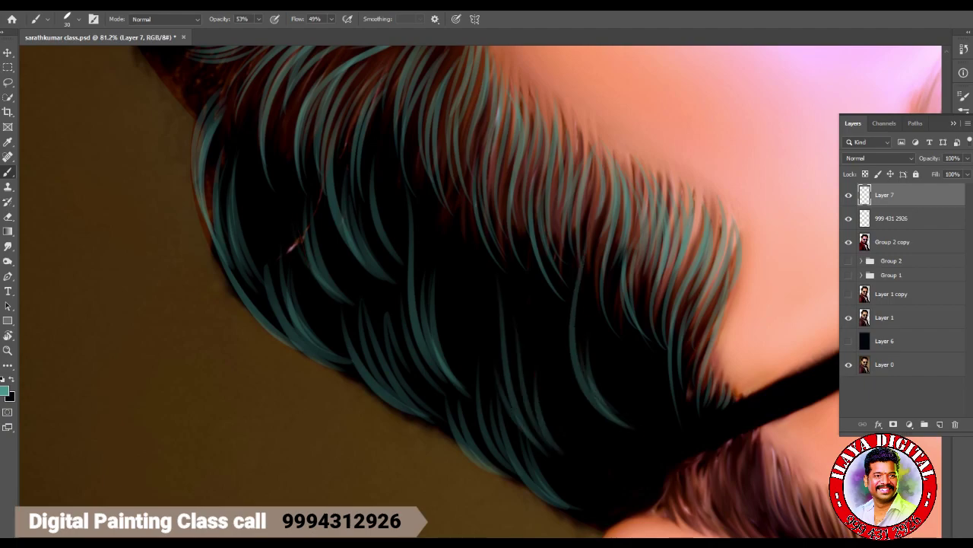
pyautogui.moveTo(583, 321); pyautogui.dragTo(613, 408)
pyautogui.moveTo(595, 347); pyautogui.dragTo(657, 439)
pyautogui.moveTo(559, 347)
pyautogui.mouseDown()
pyautogui.moveTo(631, 444)
pyautogui.moveTo(617, 502)
pyautogui.mouseUp()
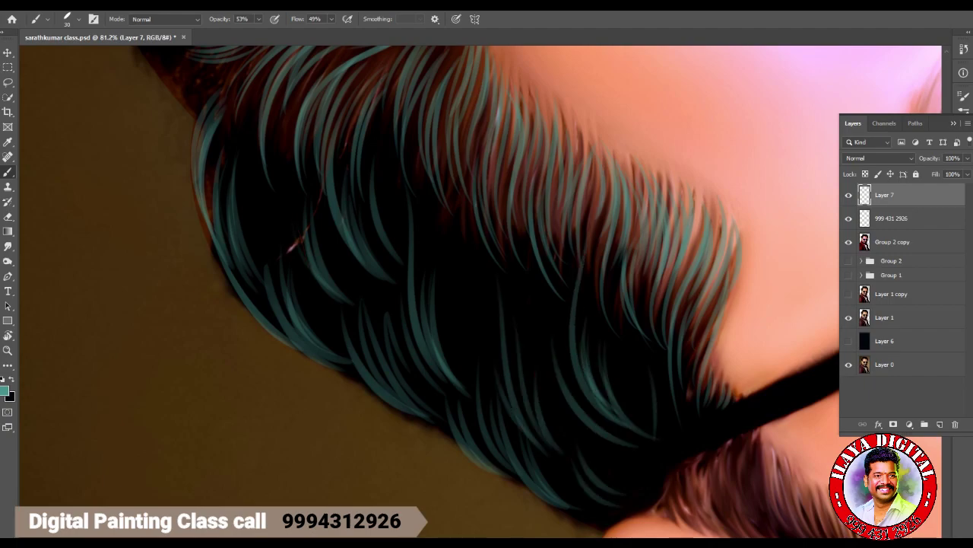
# Add thinner teal strands in the dark gap beneath the temple strands with a 25 px brush.
pyautogui.moveTo(463, 118); pyautogui.dragTo(480, 245)
pyautogui.moveTo(465, 196); pyautogui.dragTo(508, 306)
pyautogui.moveTo(455, 240); pyautogui.dragTo(512, 316)
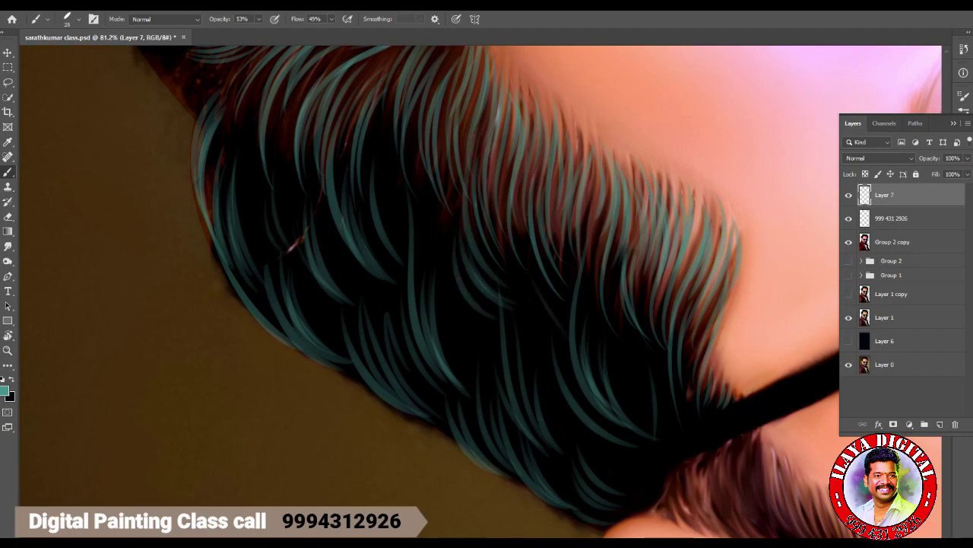
# Paint teal strands along the outer hair edge above the side hair, sweeping inward over the reddish patch.
pyautogui.moveTo(203, 148); pyautogui.dragTo(236, 295)
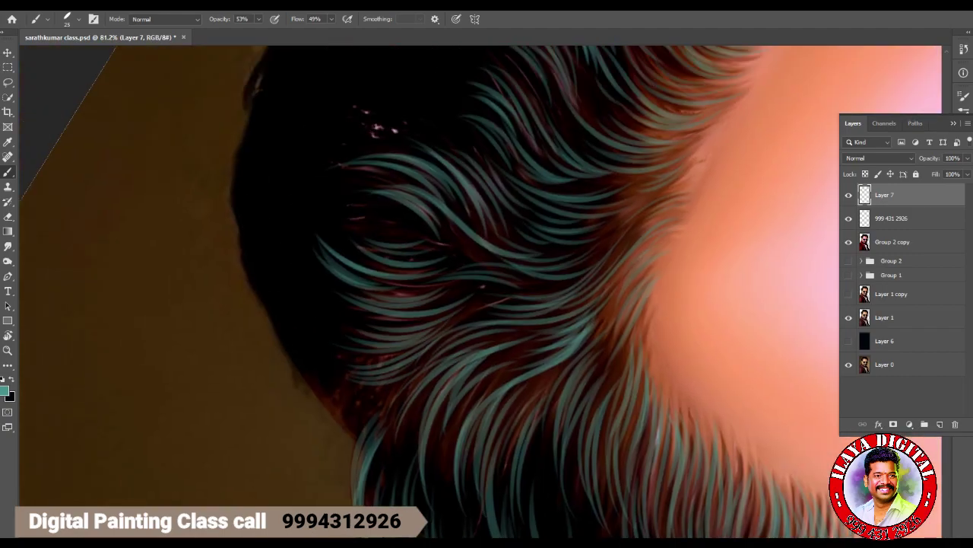
pyautogui.moveTo(239, 173)
pyautogui.mouseDown()
pyautogui.moveTo(312, 334)
pyautogui.moveTo(288, 347)
pyautogui.moveTo(400, 397)
pyautogui.mouseUp()
pyautogui.moveTo(277, 349); pyautogui.dragTo(381, 423)
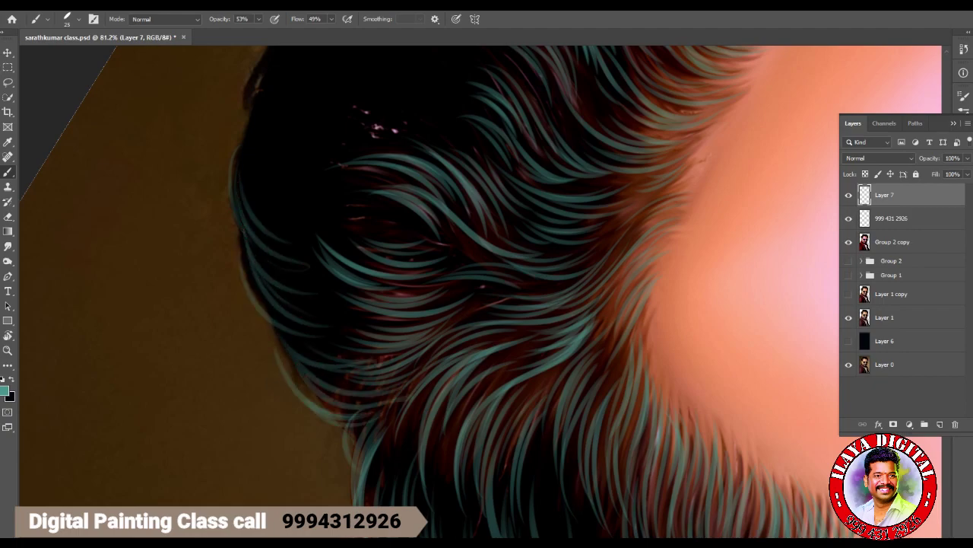
# Extend the inward-curving teal strands further up the outer edge of the head toward the crown.
pyautogui.scroll(5, 380, 423)
pyautogui.moveTo(249, 324); pyautogui.dragTo(258, 411)
pyautogui.moveTo(251, 307); pyautogui.dragTo(255, 443)
pyautogui.moveTo(242, 388)
pyautogui.mouseDown()
pyautogui.moveTo(281, 493)
pyautogui.moveTo(371, 466)
pyautogui.mouseUp()
pyautogui.moveTo(239, 330)
pyautogui.mouseDown()
pyautogui.moveTo(219, 440)
pyautogui.moveTo(242, 398)
pyautogui.mouseUp()
# Layer long overlapping teal strands along the next stretch of the outer hair edge toward the crown.
pyautogui.scroll(3, 487, 289)
pyautogui.moveTo(215, 272); pyautogui.dragTo(191, 400)
pyautogui.moveTo(195, 304); pyautogui.dragTo(167, 438)
pyautogui.moveTo(219, 343); pyautogui.dragTo(188, 426)
pyautogui.moveTo(267, 195); pyautogui.dragTo(210, 350)
pyautogui.moveTo(292, 160)
pyautogui.mouseDown()
pyautogui.moveTo(229, 315)
pyautogui.moveTo(262, 327)
pyautogui.mouseUp()
pyautogui.moveTo(308, 280); pyautogui.dragTo(260, 338)
# Paint curved teal strands along the upper side of the head, ending below the small orange spot.
pyautogui.scroll(3, 305, 304)
pyautogui.moveTo(276, 231); pyautogui.dragTo(283, 300)
pyautogui.moveTo(303, 186)
pyautogui.mouseDown()
pyautogui.moveTo(278, 283)
pyautogui.moveTo(289, 270)
pyautogui.mouseUp()
pyautogui.moveTo(294, 198); pyautogui.dragTo(369, 327)
pyautogui.moveTo(281, 233); pyautogui.dragTo(258, 335)
pyautogui.moveTo(301, 250); pyautogui.dragTo(262, 327)
# Add inner teal strands beside the outer-edge cluster, carrying its curves into the black hair.
pyautogui.moveTo(319, 282)
pyautogui.mouseDown()
pyautogui.moveTo(274, 332)
pyautogui.moveTo(364, 392)
pyautogui.mouseUp()
pyautogui.moveTo(264, 381); pyautogui.dragTo(359, 402)
pyautogui.moveTo(262, 430); pyautogui.dragTo(376, 417)
pyautogui.moveTo(281, 327); pyautogui.dragTo(251, 415)
pyautogui.moveTo(254, 301); pyautogui.dragTo(200, 417)
pyautogui.moveTo(285, 175); pyautogui.dragTo(245, 275)
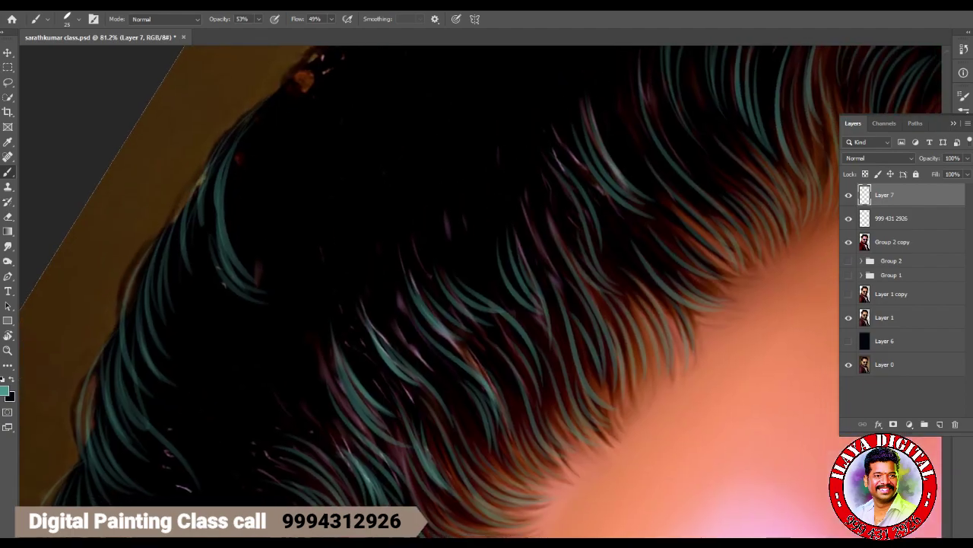
# Paint arched teal strands through the black gap between the outer-edge hair and the front hair.
pyautogui.moveTo(276, 347)
pyautogui.mouseDown()
pyautogui.moveTo(203, 395)
pyautogui.moveTo(210, 380)
pyautogui.mouseUp()
pyautogui.moveTo(319, 410); pyautogui.dragTo(232, 431)
pyautogui.moveTo(335, 327); pyautogui.dragTo(228, 419)
pyautogui.moveTo(320, 304); pyautogui.dragTo(405, 495)
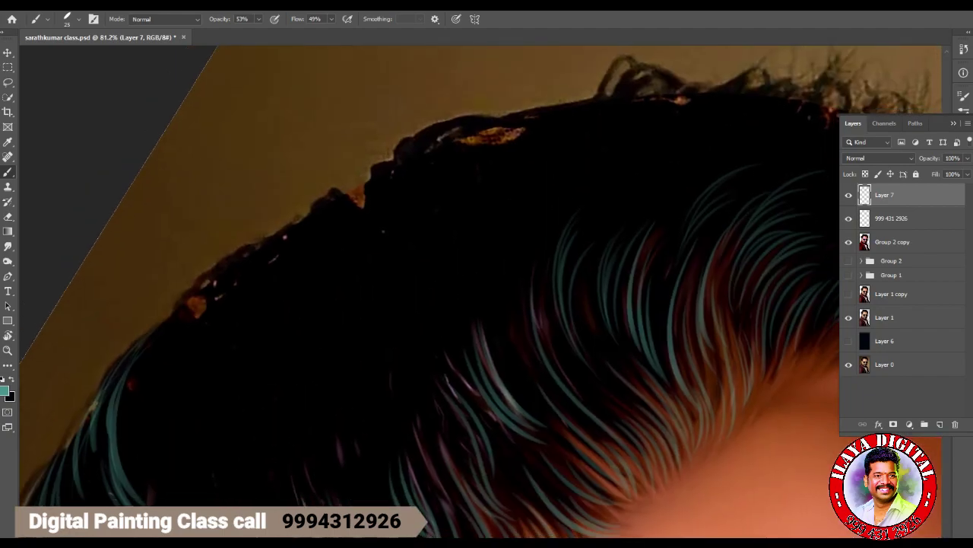
# Make the brush tip rounder and paint teal strands around the orange spot on the crown's edge.
pyautogui.press('F5')
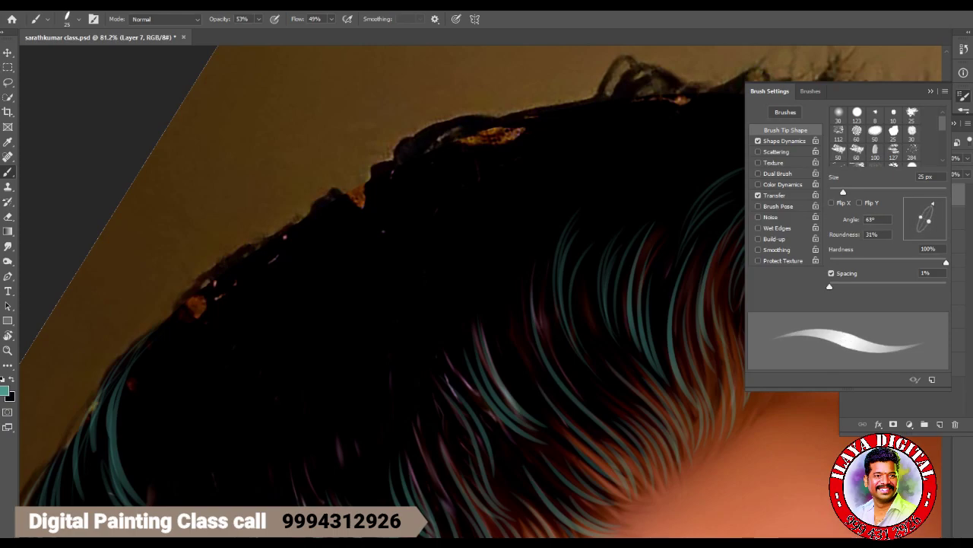
pyautogui.press('F5')
pyautogui.moveTo(194, 283); pyautogui.dragTo(149, 410)
pyautogui.moveTo(188, 305); pyautogui.dragTo(166, 384)
pyautogui.moveTo(240, 254); pyautogui.dragTo(175, 354)
pyautogui.moveTo(225, 289); pyautogui.dragTo(194, 380)
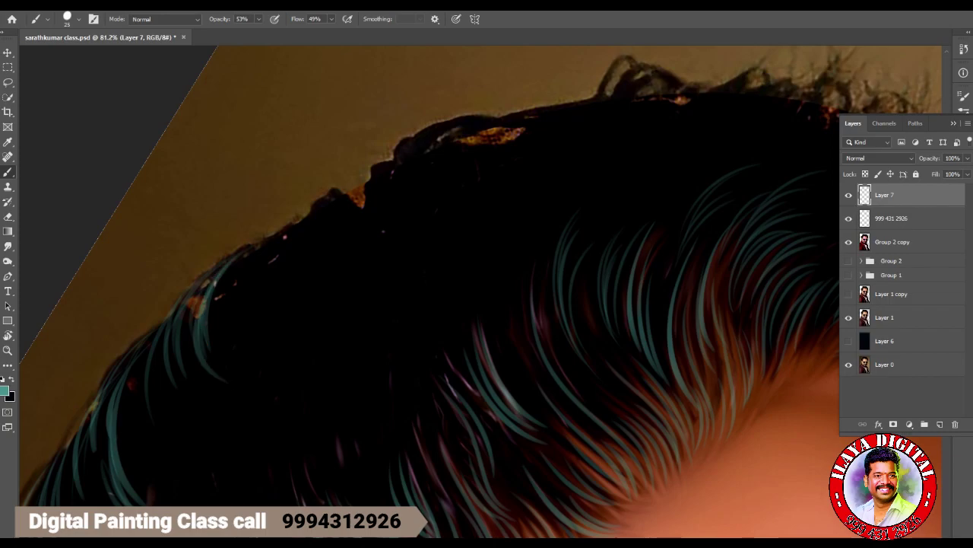
# Paint long teal strands over the raised bump of the crown beside the orange patches.
pyautogui.moveTo(426, 130); pyautogui.dragTo(363, 228)
pyautogui.moveTo(486, 122); pyautogui.dragTo(384, 190)
pyautogui.moveTo(547, 116); pyautogui.dragTo(396, 194)
pyautogui.moveTo(426, 145); pyautogui.dragTo(364, 243)
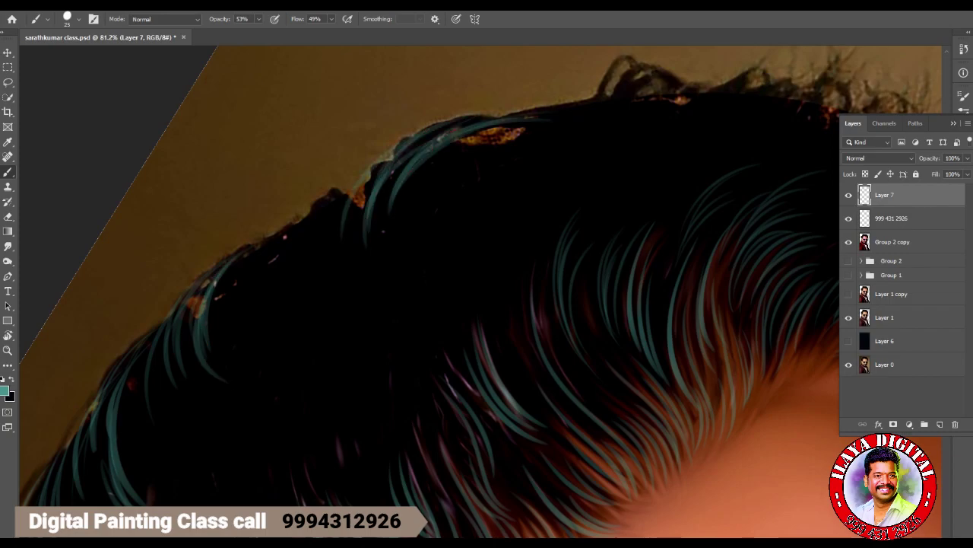
# Fill the crown edge between the orange spot and the raised bump with downward-curving teal strands.
pyautogui.moveTo(268, 262)
pyautogui.mouseDown()
pyautogui.moveTo(234, 339)
pyautogui.moveTo(259, 330)
pyautogui.moveTo(222, 389)
pyautogui.mouseUp()
pyautogui.moveTo(275, 303); pyautogui.dragTo(239, 385)
pyautogui.moveTo(319, 209); pyautogui.dragTo(228, 311)
pyautogui.moveTo(322, 203)
pyautogui.mouseDown()
pyautogui.moveTo(259, 283)
pyautogui.moveTo(295, 296)
pyautogui.mouseUp()
pyautogui.moveTo(339, 202); pyautogui.dragTo(311, 306)
pyautogui.moveTo(311, 225); pyautogui.dragTo(283, 331)
pyautogui.moveTo(363, 171); pyautogui.dragTo(283, 304)
pyautogui.moveTo(362, 208); pyautogui.dragTo(353, 285)
pyautogui.scroll(-3, 479, 289)
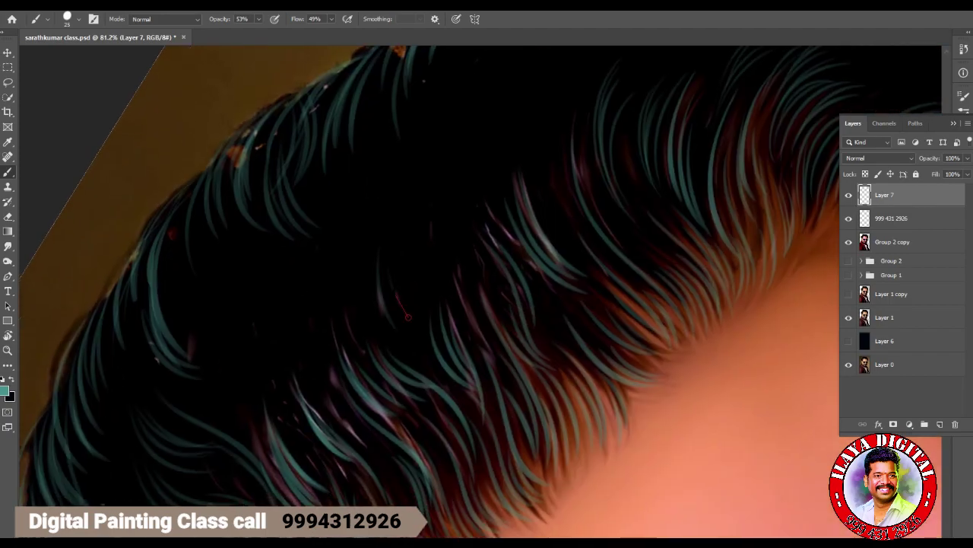
# Add faint curved teal strands to the black interior between the crown edge and the front hair.
pyautogui.moveTo(292, 295); pyautogui.dragTo(278, 378)
pyautogui.moveTo(303, 307)
pyautogui.mouseDown()
pyautogui.moveTo(280, 358)
pyautogui.moveTo(286, 373)
pyautogui.mouseUp()
pyautogui.moveTo(336, 291); pyautogui.dragTo(297, 353)
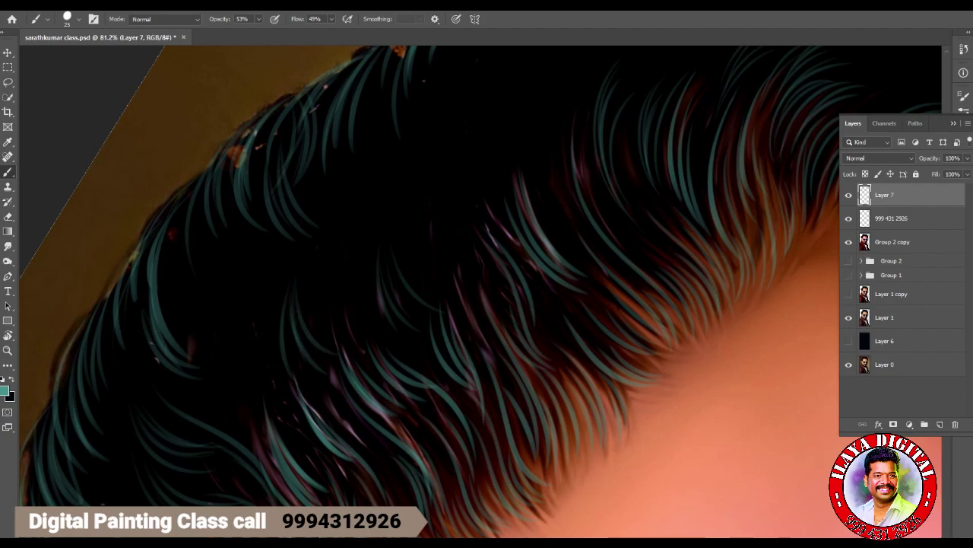
pyautogui.moveTo(252, 274); pyautogui.dragTo(234, 400)
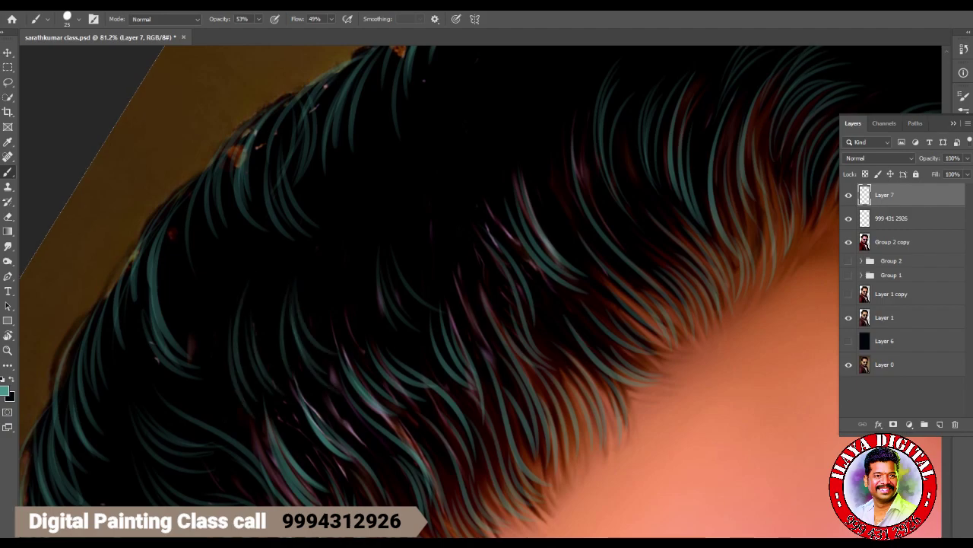
pyautogui.hscroll(-1, 479, 289)
pyautogui.moveTo(266, 127); pyautogui.dragTo(203, 303)
pyautogui.moveTo(222, 219)
pyautogui.mouseDown()
pyautogui.moveTo(207, 328)
pyautogui.moveTo(320, 233)
pyautogui.mouseUp()
# Paint long, nearly horizontal teal strands along the top outline of the head, below the stray curls.
pyautogui.scroll(5, 479, 289)
pyautogui.moveTo(169, 296); pyautogui.dragTo(354, 225)
pyautogui.moveTo(230, 276); pyautogui.dragTo(439, 222)
pyautogui.moveTo(349, 248); pyautogui.dragTo(548, 226)
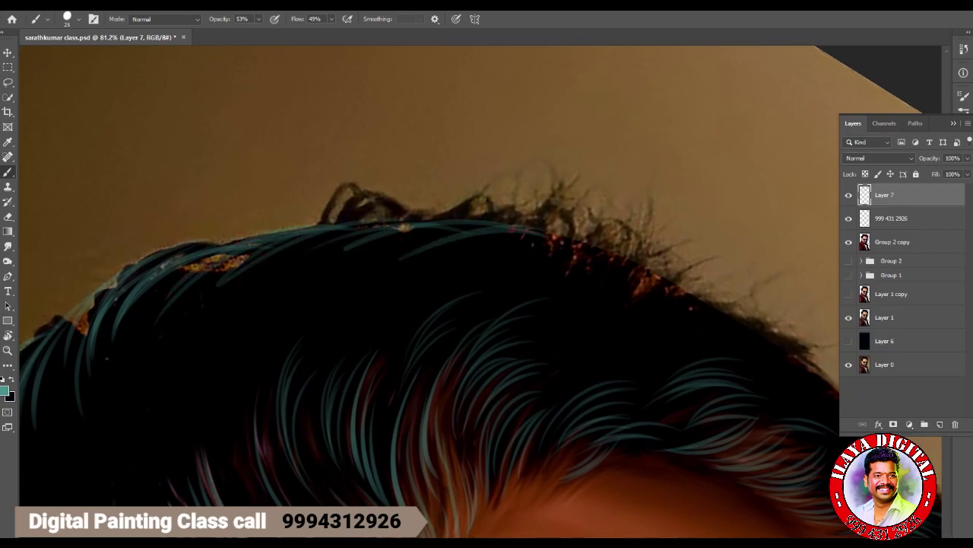
pyautogui.moveTo(342, 278); pyautogui.dragTo(475, 228)
pyautogui.moveTo(344, 280); pyautogui.dragTo(544, 222)
pyautogui.moveTo(169, 299); pyautogui.dragTo(395, 220)
# Paint teal strands along the opposite outer hair edge, starting near the glasses, with a 15 px brush.
pyautogui.press('r')
pyautogui.moveTo(481, 228); pyautogui.dragTo(532, 358)
pyautogui.scroll(5, 480, 310)
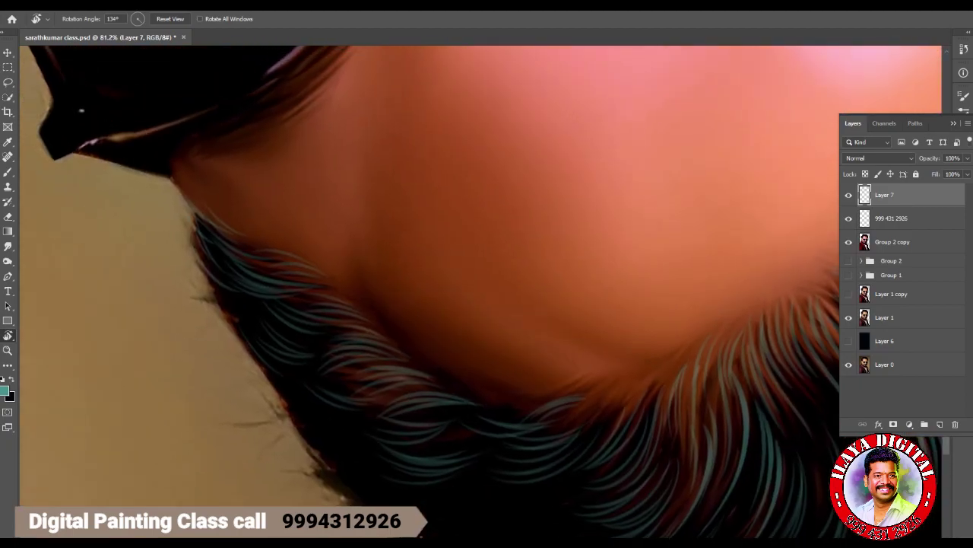
pyautogui.press('b')
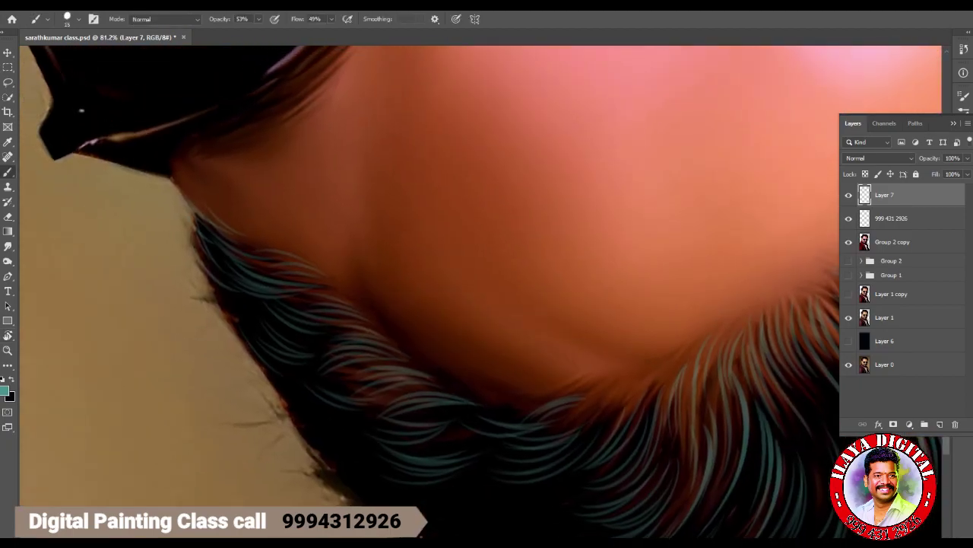
pyautogui.moveTo(195, 243); pyautogui.dragTo(281, 347)
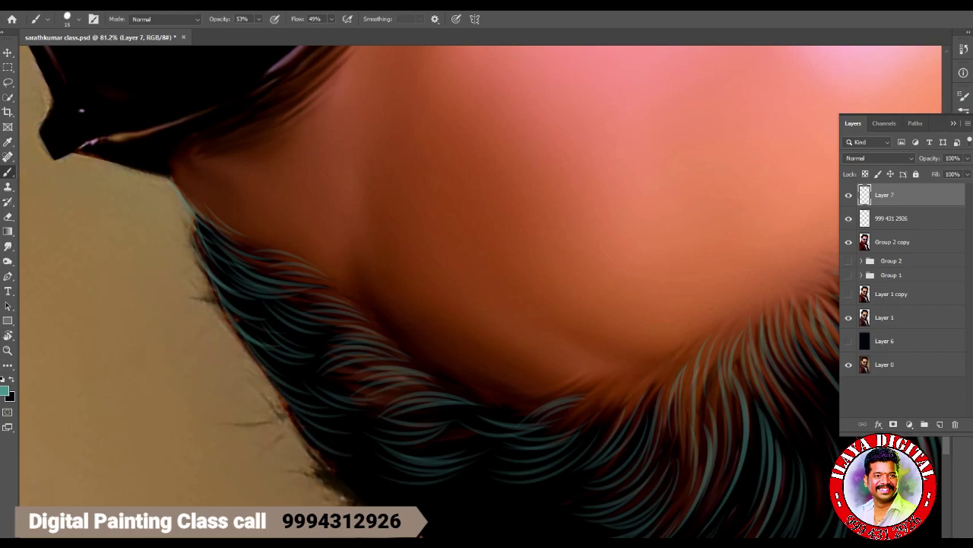
# Continue the curved teal strands along the opposite outer edge, over the orange-flecked area beneath the frizzy hairs.
pyautogui.moveTo(319, 434)
pyautogui.mouseDown()
pyautogui.moveTo(242, 312)
pyautogui.moveTo(442, 395)
pyautogui.mouseUp()
pyautogui.moveTo(335, 380); pyautogui.dragTo(450, 406)
pyautogui.moveTo(371, 415); pyautogui.dragTo(479, 427)
pyautogui.moveTo(395, 430); pyautogui.dragTo(551, 460)
pyautogui.moveTo(434, 430); pyautogui.dragTo(517, 443)
pyautogui.moveTo(457, 380); pyautogui.dragTo(232, 289)
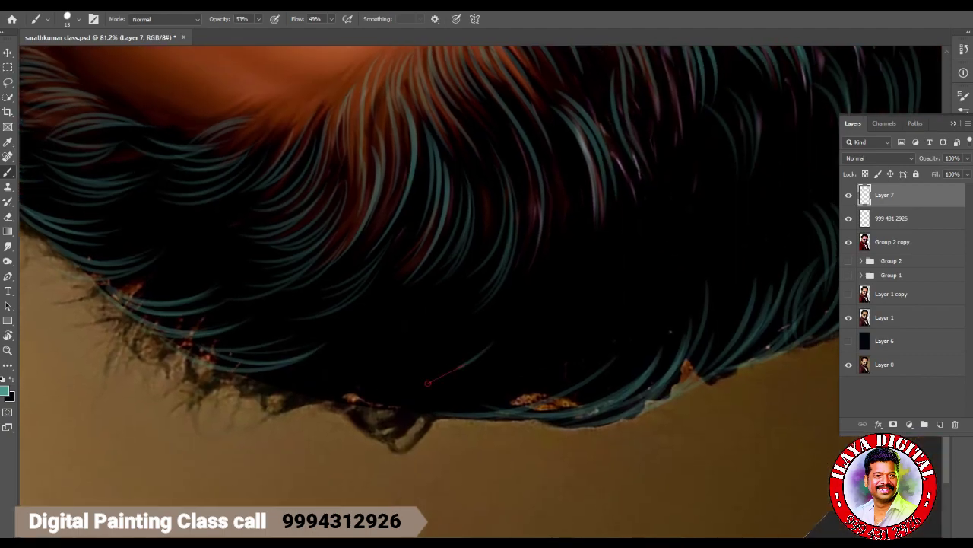
# Paint long overlapping teal strands along the crown edge, joining both sides beneath the looped stray curl.
pyautogui.moveTo(297, 350); pyautogui.dragTo(487, 392)
pyautogui.moveTo(266, 380)
pyautogui.mouseDown()
pyautogui.moveTo(405, 405)
pyautogui.moveTo(381, 391)
pyautogui.mouseUp()
pyautogui.moveTo(293, 335); pyautogui.dragTo(442, 377)
pyautogui.moveTo(385, 370); pyautogui.dragTo(536, 417)
pyautogui.moveTo(346, 413); pyautogui.dragTo(430, 423)
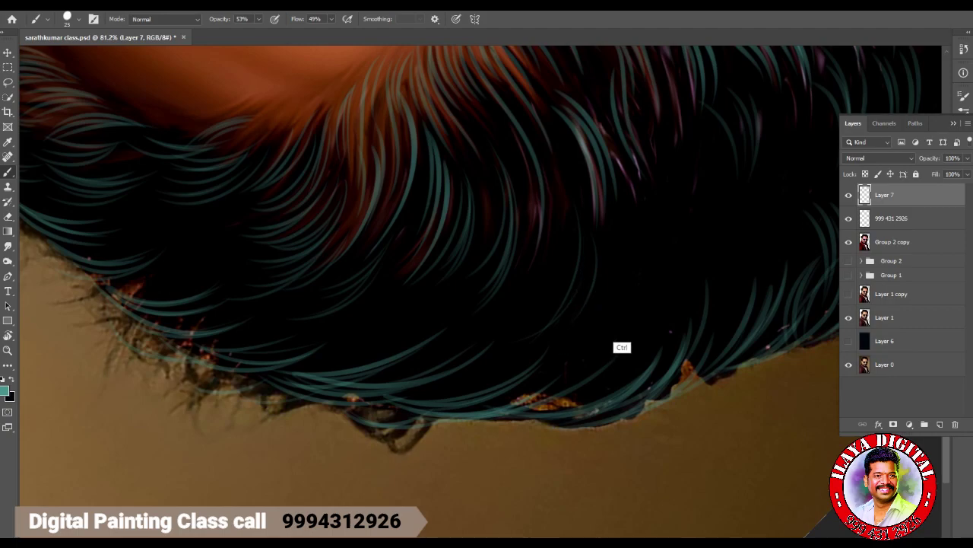
pyautogui.press('r')
pyautogui.moveTo(578, 190)
pyautogui.mouseDown()
pyautogui.moveTo(609, 289)
pyautogui.moveTo(578, 380)
pyautogui.mouseUp()
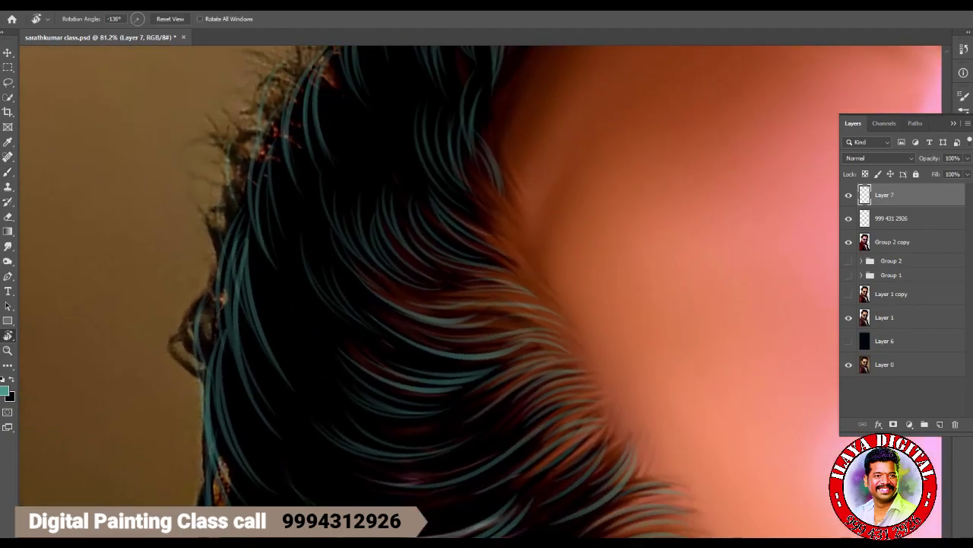
# Paint curved teal strands over the bare black hair between the crown edge and the front hairline on Layer 7.
pyautogui.press('b')
pyautogui.moveTo(304, 228); pyautogui.dragTo(381, 388)
pyautogui.moveTo(338, 302); pyautogui.dragTo(410, 342)
pyautogui.moveTo(243, 170); pyautogui.dragTo(158, 222)
pyautogui.moveTo(219, 203); pyautogui.dragTo(152, 287)
pyautogui.moveTo(260, 251)
pyautogui.mouseDown()
pyautogui.moveTo(405, 295)
pyautogui.moveTo(379, 294)
pyautogui.moveTo(383, 284)
pyautogui.mouseUp()
pyautogui.moveTo(276, 251); pyautogui.dragTo(375, 264)
pyautogui.moveTo(272, 289); pyautogui.dragTo(384, 315)
pyautogui.moveTo(331, 286); pyautogui.dragTo(522, 315)
# Add shorter overlapping teal strands between the new ones to thicken the hair inside the crown.
pyautogui.moveTo(274, 306); pyautogui.dragTo(371, 325)
pyautogui.moveTo(285, 304); pyautogui.dragTo(354, 318)
pyautogui.moveTo(307, 291); pyautogui.dragTo(377, 303)
pyautogui.moveTo(269, 330)
pyautogui.mouseDown()
pyautogui.moveTo(408, 353)
pyautogui.moveTo(382, 361)
pyautogui.mouseUp()
pyautogui.moveTo(278, 350); pyautogui.dragTo(405, 372)
pyautogui.moveTo(277, 342)
pyautogui.mouseDown()
pyautogui.moveTo(413, 373)
pyautogui.moveTo(479, 305)
pyautogui.mouseUp()
pyautogui.moveTo(456, 312); pyautogui.dragTo(487, 335)
# Fill the remaining black gaps in the upper hair with long, gently arched teal strands.
pyautogui.moveTo(213, 222)
pyautogui.mouseDown()
pyautogui.moveTo(349, 203)
pyautogui.moveTo(330, 213)
pyautogui.mouseUp()
pyautogui.moveTo(232, 250)
pyautogui.mouseDown()
pyautogui.moveTo(339, 220)
pyautogui.moveTo(365, 236)
pyautogui.mouseUp()
pyautogui.moveTo(250, 267); pyautogui.dragTo(433, 219)
pyautogui.moveTo(295, 310); pyautogui.dragTo(456, 290)
pyautogui.moveTo(447, 325); pyautogui.dragTo(538, 274)
pyautogui.moveTo(70, 128)
pyautogui.mouseDown()
pyautogui.moveTo(114, 274)
pyautogui.moveTo(200, 411)
pyautogui.moveTo(319, 501)
pyautogui.mouseUp()
pyautogui.moveTo(469, 495)
pyautogui.mouseDown()
pyautogui.moveTo(543, 449)
pyautogui.moveTo(557, 481)
pyautogui.mouseUp()
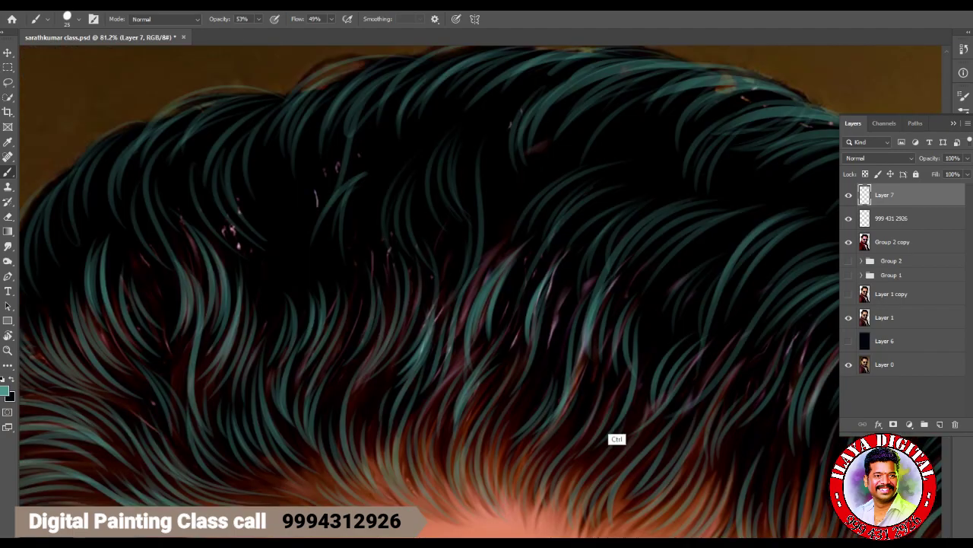
pyautogui.scroll(-5, 617, 439)
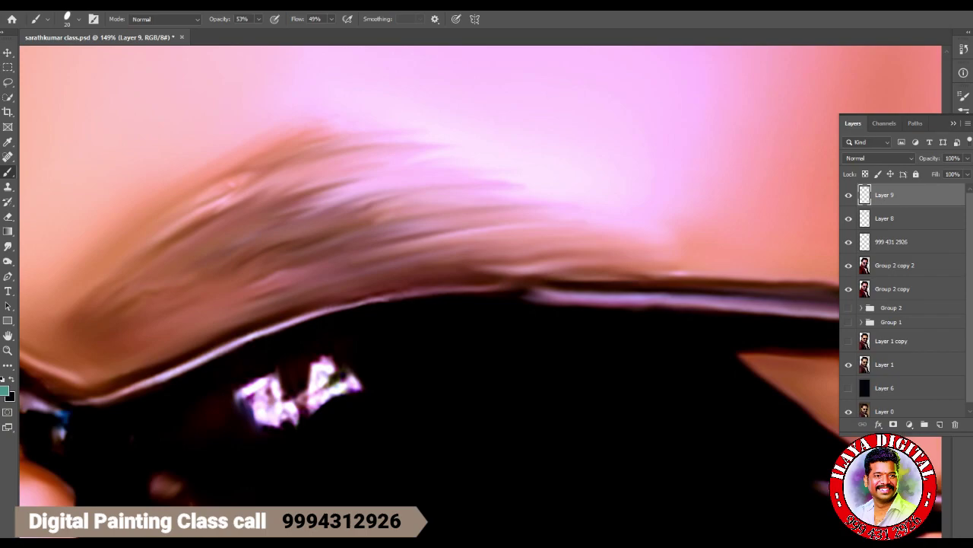
# Paint fine teal strands along the upper edge of the lighter-side eyebrow on Layer 9, using a 20 px brush at 53% opacity.
pyautogui.moveTo(159, 213); pyautogui.dragTo(205, 181)
pyautogui.moveTo(285, 150); pyautogui.dragTo(371, 137)
pyautogui.moveTo(258, 182); pyautogui.dragTo(410, 149)
pyautogui.moveTo(324, 148); pyautogui.dragTo(438, 131)
pyautogui.moveTo(331, 189); pyautogui.dragTo(488, 175)
pyautogui.moveTo(315, 179); pyautogui.dragTo(473, 159)
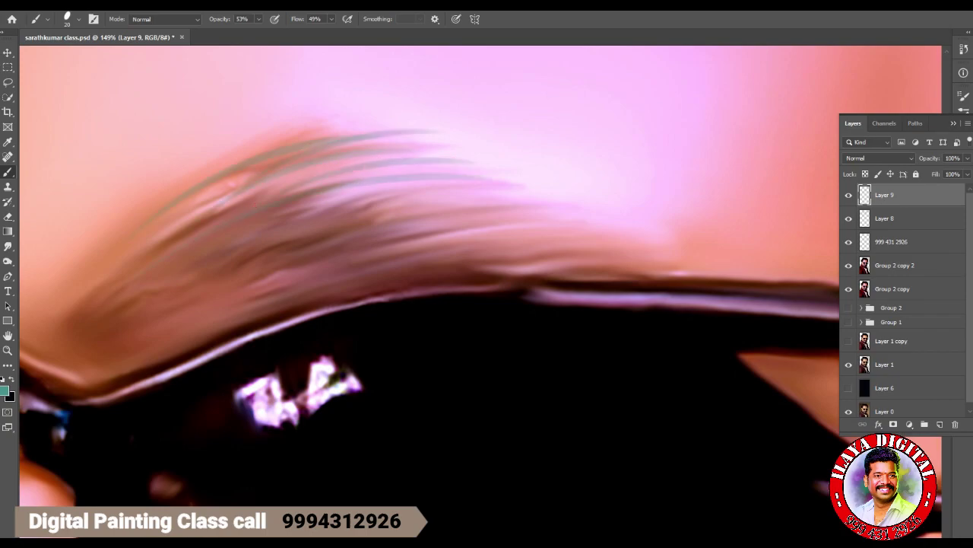
pyautogui.moveTo(372, 201); pyautogui.dragTo(473, 189)
pyautogui.moveTo(408, 212); pyautogui.dragTo(537, 197)
pyautogui.moveTo(497, 225); pyautogui.dragTo(559, 219)
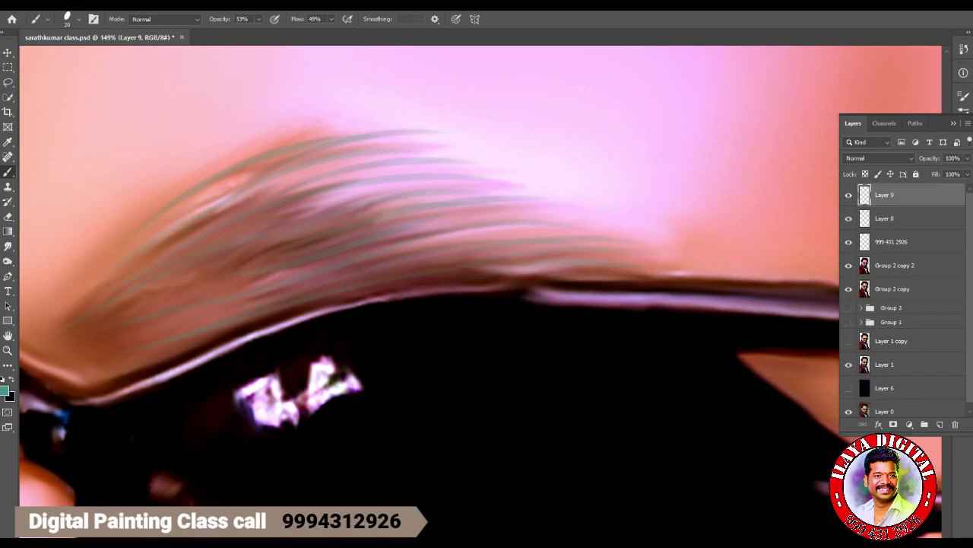
# Cover the middle of the eyebrow and its end near the nose bridge with long teal strands.
pyautogui.moveTo(304, 292); pyautogui.dragTo(453, 266)
pyautogui.moveTo(110, 259); pyautogui.dragTo(363, 152)
pyautogui.moveTo(196, 190); pyautogui.dragTo(368, 137)
pyautogui.moveTo(247, 195); pyautogui.dragTo(462, 171)
pyautogui.moveTo(301, 223); pyautogui.dragTo(530, 205)
pyautogui.moveTo(418, 227); pyautogui.dragTo(561, 216)
pyautogui.moveTo(445, 238); pyautogui.dragTo(607, 225)
pyautogui.moveTo(514, 254); pyautogui.dragTo(633, 240)
pyautogui.moveTo(504, 264)
pyautogui.mouseDown()
pyautogui.moveTo(616, 257)
pyautogui.moveTo(634, 268)
pyautogui.mouseUp()
# Paint teal strands along the eyebrow's lower edge above the glasses frame and out to its outer end.
pyautogui.moveTo(172, 353); pyautogui.dragTo(383, 300)
pyautogui.moveTo(125, 335); pyautogui.dragTo(254, 293)
pyautogui.moveTo(117, 320); pyautogui.dragTo(296, 263)
pyautogui.moveTo(126, 296); pyautogui.dragTo(275, 242)
pyautogui.moveTo(49, 307); pyautogui.dragTo(163, 237)
pyautogui.moveTo(197, 182); pyautogui.dragTo(347, 135)
# Set the brush opacity to 100% and paint black strands along the eyebrow's upper edge.
pyautogui.click(258, 19)
pyautogui.moveTo(259, 34); pyautogui.dragTo(290, 33)
pyautogui.moveTo(146, 213); pyautogui.dragTo(324, 124)
pyautogui.moveTo(174, 199); pyautogui.dragTo(379, 142)
pyautogui.moveTo(254, 190); pyautogui.dragTo(430, 149)
pyautogui.moveTo(309, 195); pyautogui.dragTo(487, 163)
pyautogui.moveTo(362, 174); pyautogui.dragTo(510, 199)
# Add black strands at the eyebrow's inner end and through its lower part between the teal ones.
pyautogui.moveTo(426, 192); pyautogui.dragTo(555, 210)
pyautogui.moveTo(469, 217); pyautogui.dragTo(581, 228)
pyautogui.moveTo(479, 242); pyautogui.dragTo(610, 254)
pyautogui.moveTo(520, 246); pyautogui.dragTo(634, 263)
pyautogui.moveTo(237, 311); pyautogui.dragTo(414, 266)
pyautogui.moveTo(234, 279); pyautogui.dragTo(391, 243)
pyautogui.moveTo(232, 249); pyautogui.dragTo(404, 198)
pyautogui.moveTo(317, 200); pyautogui.dragTo(470, 166)
pyautogui.moveTo(146, 265); pyautogui.dragTo(321, 195)
pyautogui.hotkey('ctrl', 'z')
pyautogui.hotkey('ctrl', 'z')
pyautogui.hotkey('ctrl', 'z')
# Paint long black strands through the eyebrow's middle, from the outer end to the nose bridge and along the glasses frame.
pyautogui.moveTo(113, 289); pyautogui.dragTo(299, 200)
pyautogui.moveTo(297, 205); pyautogui.dragTo(426, 172)
pyautogui.moveTo(319, 228); pyautogui.dragTo(455, 200)
pyautogui.moveTo(374, 230); pyautogui.dragTo(542, 202)
pyautogui.moveTo(425, 227); pyautogui.dragTo(548, 233)
pyautogui.moveTo(432, 243); pyautogui.dragTo(542, 255)
pyautogui.moveTo(465, 263); pyautogui.dragTo(571, 271)
pyautogui.moveTo(317, 296); pyautogui.dragTo(578, 274)
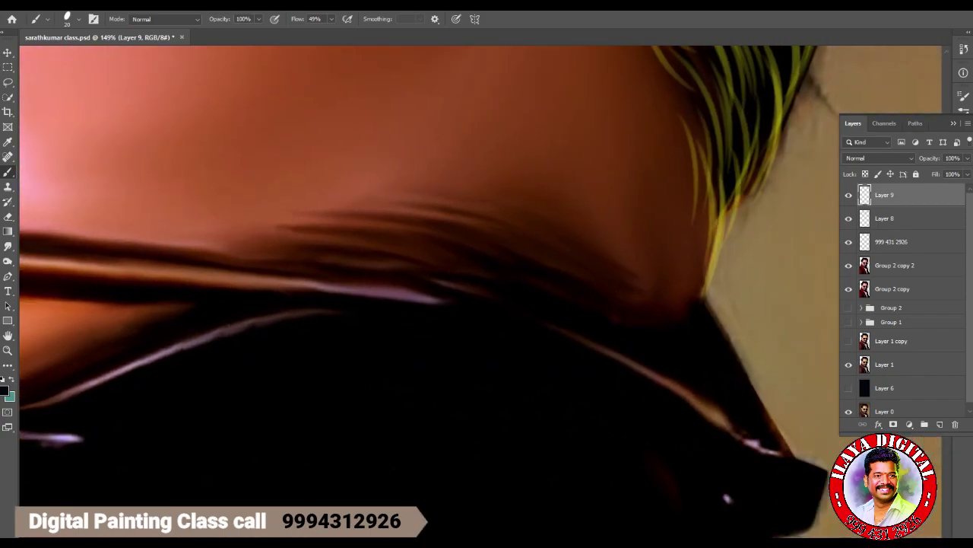
# Paint curved teal strands over the other eyebrow, following its dark hairs above the glasses.
pyautogui.hscroll(2, 428, 292)
pyautogui.moveTo(306, 233)
pyautogui.mouseDown()
pyautogui.moveTo(414, 216)
pyautogui.moveTo(511, 220)
pyautogui.moveTo(586, 286)
pyautogui.moveTo(620, 275)
pyautogui.mouseUp()
pyautogui.moveTo(456, 233); pyautogui.dragTo(259, 257)
pyautogui.moveTo(511, 232); pyautogui.dragTo(406, 266)
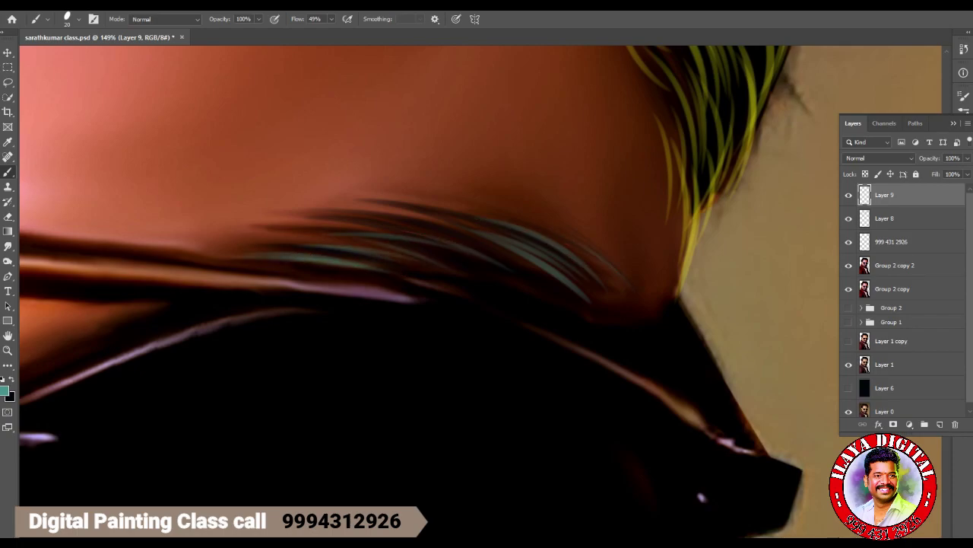
pyautogui.moveTo(475, 213); pyautogui.dragTo(330, 243)
pyautogui.moveTo(552, 217); pyautogui.dragTo(476, 245)
pyautogui.moveTo(548, 296); pyautogui.dragTo(444, 250)
pyautogui.moveTo(460, 245); pyautogui.dragTo(331, 257)
pyautogui.moveTo(384, 231)
pyautogui.mouseDown()
pyautogui.moveTo(253, 245)
pyautogui.moveTo(535, 220)
pyautogui.mouseUp()
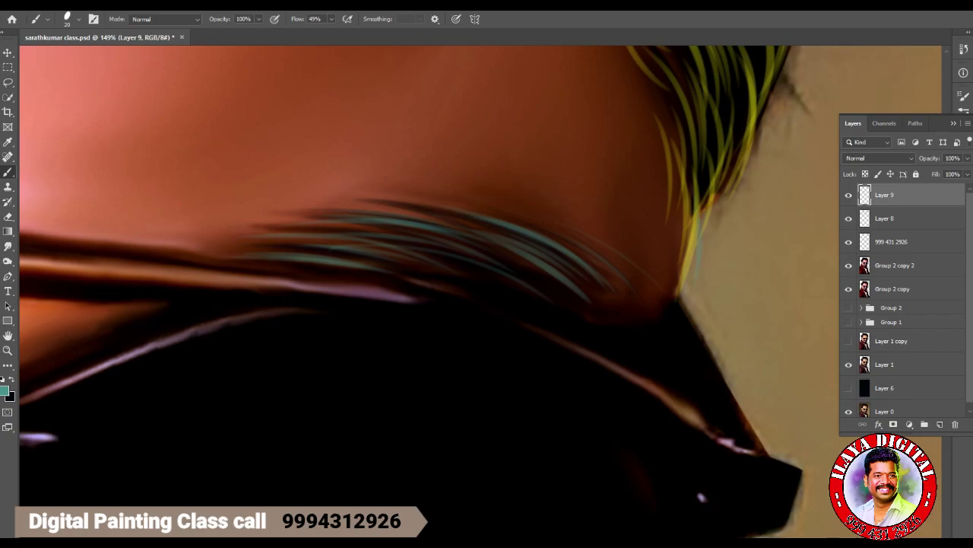
# Erase the stray teal marks at the moustache's upper edge and just above the lip on Layer 9.
pyautogui.hotkey('ctrl', '0')
pyautogui.scroll(6, 464, 445)
pyautogui.hscroll(-1, 429, 292)
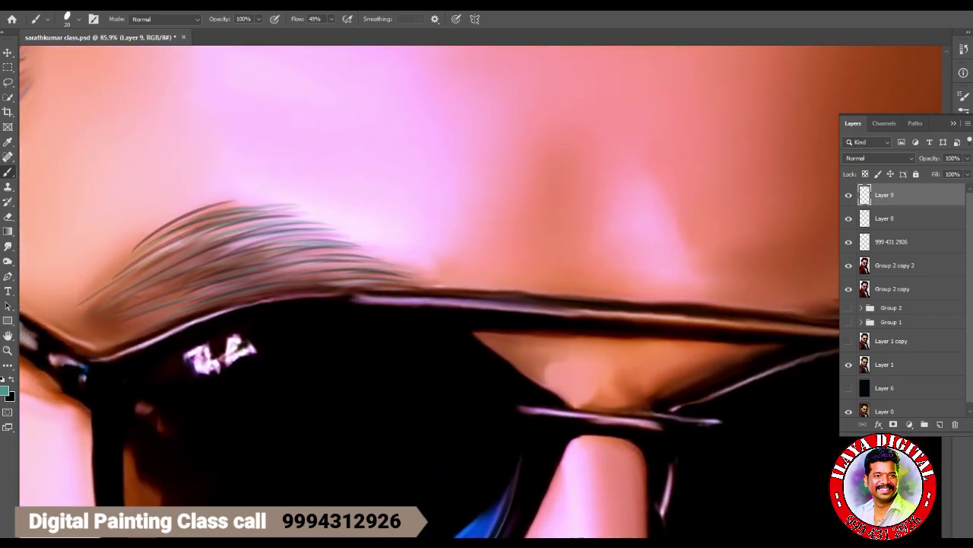
pyautogui.hotkey('ctrl', '0')
pyautogui.scroll(5, 457, 380)
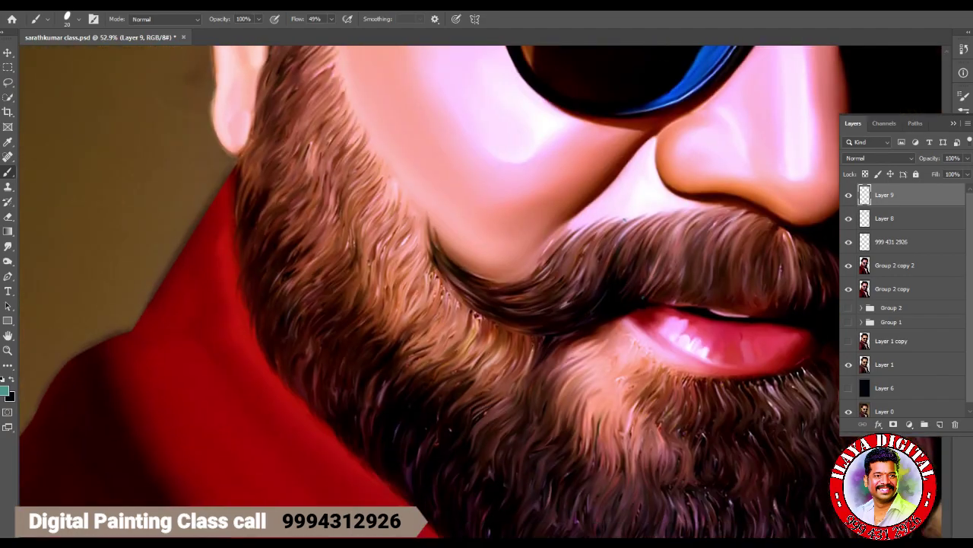
pyautogui.scroll(6, 460, 291)
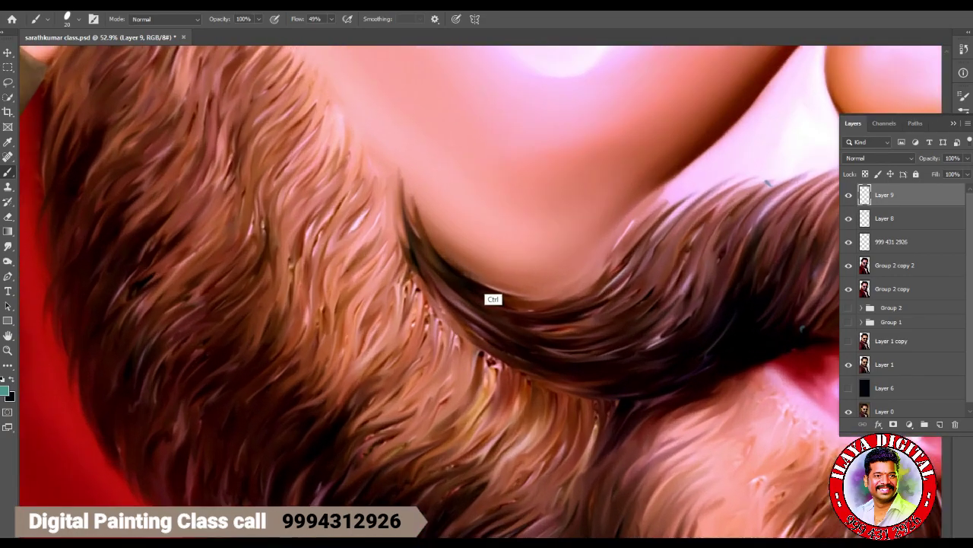
pyautogui.scroll(-4, 333, 363)
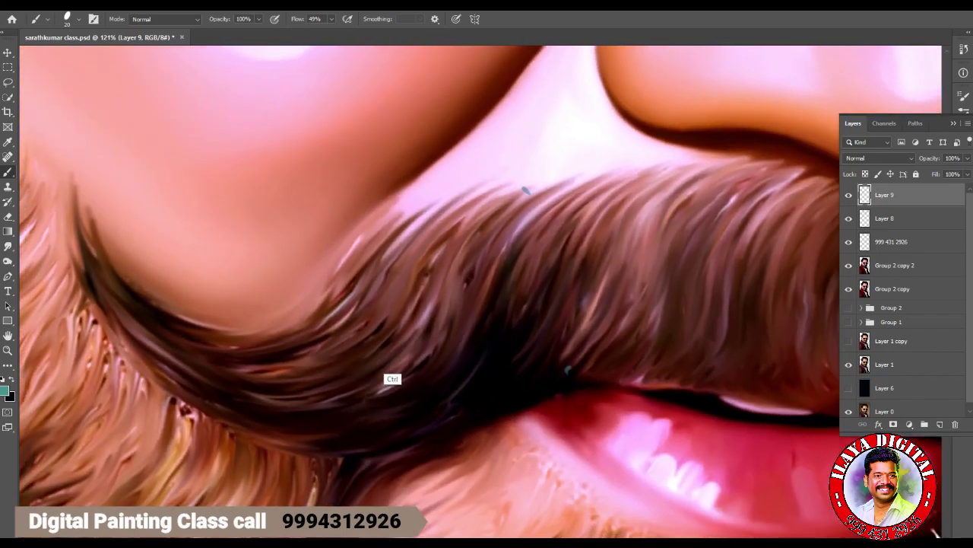
pyautogui.press('z')
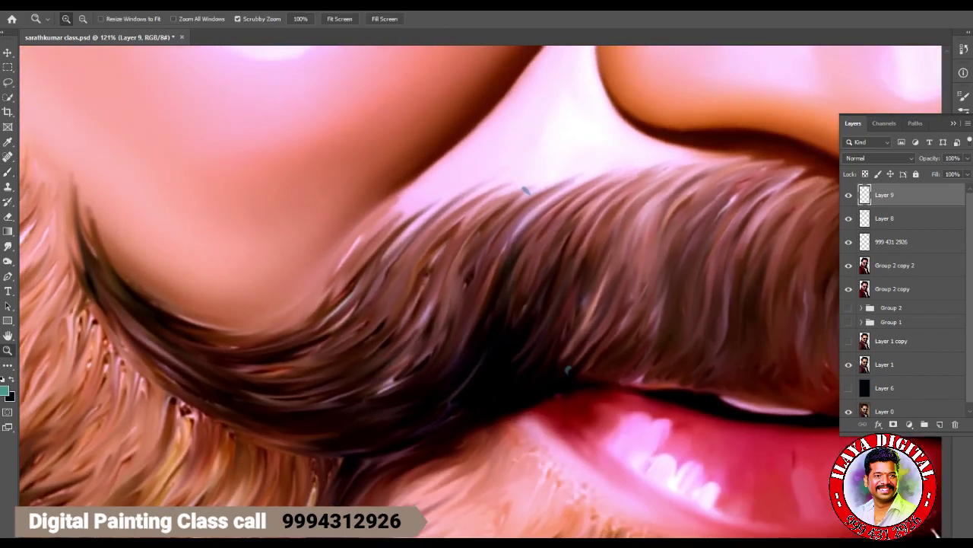
pyautogui.press('b')
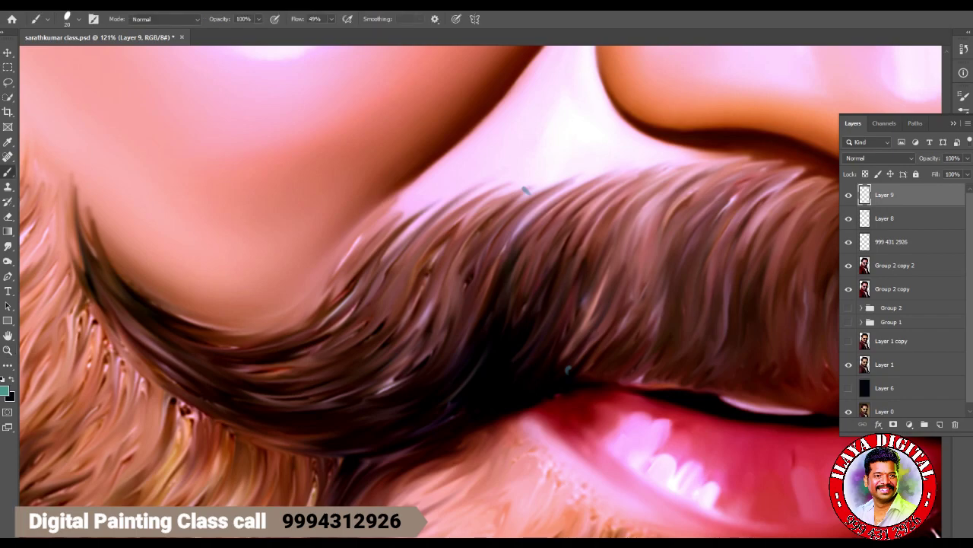
pyautogui.press('e')
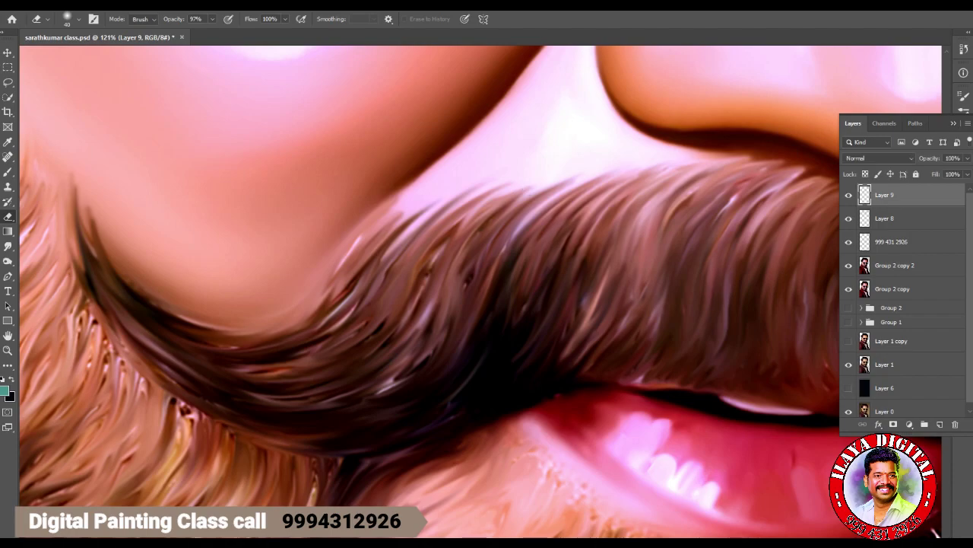
pyautogui.hotkey('alt', '[')
pyautogui.hotkey('alt', ']')
# Paint long curved teal strands along the moustache's tapering end, from its dark body out to the tip on the cheek.
pyautogui.press('b')
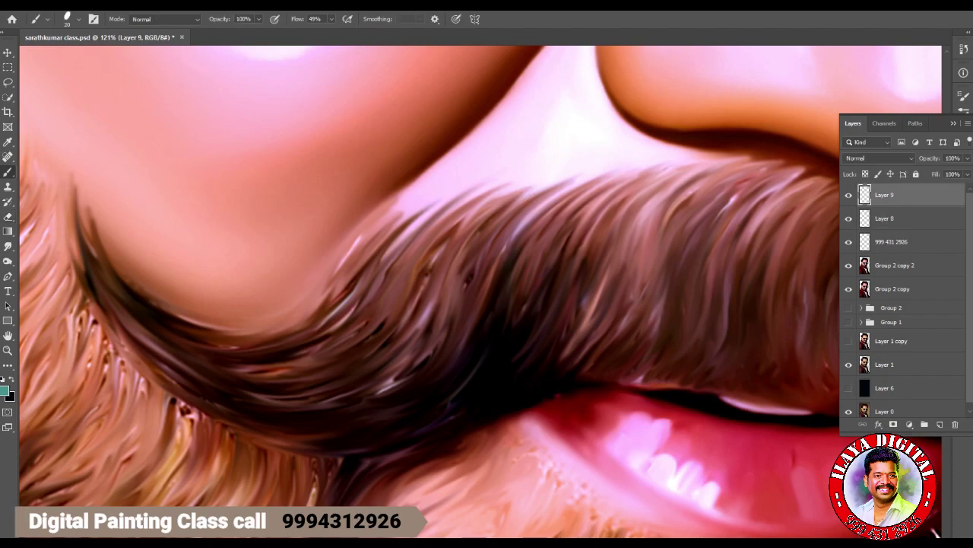
pyautogui.moveTo(295, 334); pyautogui.dragTo(130, 281)
pyautogui.moveTo(231, 336); pyautogui.dragTo(94, 255)
pyautogui.moveTo(189, 319); pyautogui.dragTo(103, 248)
pyautogui.moveTo(239, 344); pyautogui.dragTo(91, 254)
pyautogui.moveTo(237, 371); pyautogui.dragTo(80, 260)
pyautogui.moveTo(144, 304); pyautogui.dragTo(73, 213)
pyautogui.moveTo(351, 397); pyautogui.dragTo(114, 318)
pyautogui.moveTo(406, 428)
pyautogui.mouseDown()
pyautogui.moveTo(186, 396)
pyautogui.moveTo(170, 373)
pyautogui.mouseUp()
pyautogui.moveTo(402, 459); pyautogui.dragTo(257, 442)
# Rotate the canvas and paint overlapping teal strands from the moustache's curled end into its thicker body.
pyautogui.press('r')
pyautogui.moveTo(487, 198); pyautogui.dragTo(585, 350)
pyautogui.press('b')
pyautogui.moveTo(229, 251)
pyautogui.mouseDown()
pyautogui.moveTo(342, 319)
pyautogui.moveTo(316, 298)
pyautogui.mouseUp()
pyautogui.moveTo(231, 225); pyautogui.dragTo(288, 297)
pyautogui.moveTo(243, 291)
pyautogui.mouseDown()
pyautogui.moveTo(351, 357)
pyautogui.moveTo(342, 370)
pyautogui.mouseUp()
pyautogui.moveTo(236, 324); pyautogui.dragTo(359, 388)
pyautogui.moveTo(240, 351); pyautogui.dragTo(380, 410)
pyautogui.moveTo(229, 384); pyautogui.dragTo(358, 429)
pyautogui.moveTo(267, 415); pyautogui.dragTo(431, 440)
pyautogui.moveTo(232, 392)
pyautogui.mouseDown()
pyautogui.moveTo(354, 449)
pyautogui.moveTo(399, 450)
pyautogui.mouseUp()
pyautogui.moveTo(217, 415); pyautogui.dragTo(370, 459)
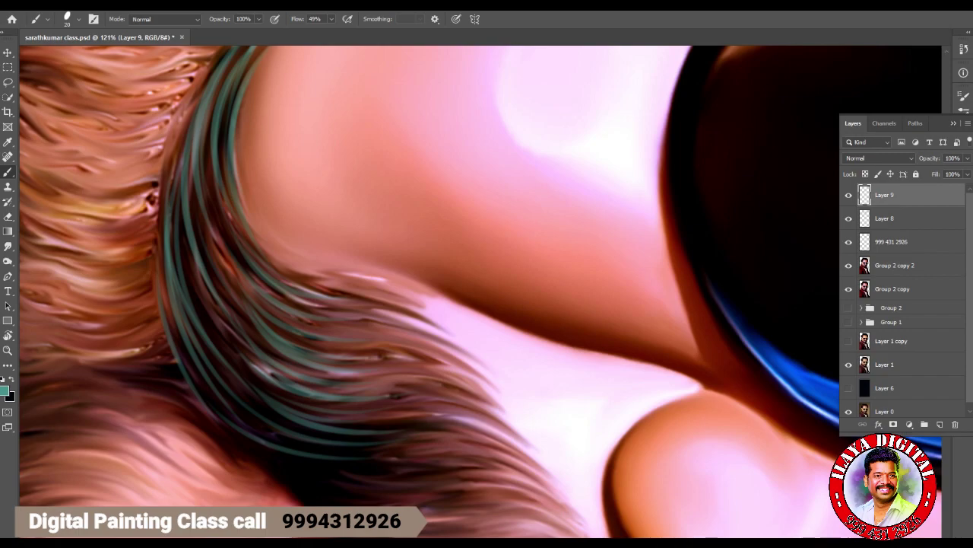
# Rotate the view further and paint teal strands fanning toward the moustache's upper edge beside the cheek.
pyautogui.moveTo(344, 283); pyautogui.dragTo(419, 317)
pyautogui.scroll(2, 471, 381)
pyautogui.press('r')
pyautogui.moveTo(532, 365); pyautogui.dragTo(449, 407)
pyautogui.press('b')
pyautogui.moveTo(392, 308); pyautogui.dragTo(425, 341)
pyautogui.moveTo(363, 279); pyautogui.dragTo(437, 335)
pyautogui.moveTo(350, 236); pyautogui.dragTo(418, 297)
pyautogui.moveTo(320, 320); pyautogui.dragTo(426, 418)
pyautogui.moveTo(380, 339); pyautogui.dragTo(460, 441)
# Paint sweeping teal strands across the moustache from the dark mouth corner to the skin edge below the nose.
pyautogui.moveTo(457, 380); pyautogui.dragTo(479, 251)
pyautogui.moveTo(236, 198)
pyautogui.mouseDown()
pyautogui.moveTo(380, 300)
pyautogui.moveTo(426, 315)
pyautogui.mouseUp()
pyautogui.moveTo(335, 240)
pyautogui.mouseDown()
pyautogui.moveTo(445, 311)
pyautogui.moveTo(438, 285)
pyautogui.mouseUp()
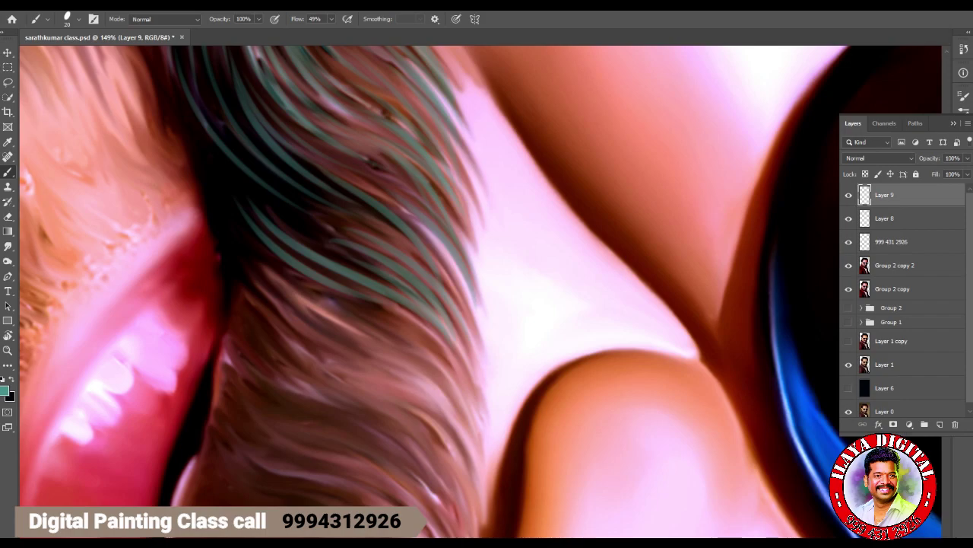
pyautogui.moveTo(278, 281); pyautogui.dragTo(422, 354)
pyautogui.moveTo(248, 268); pyautogui.dragTo(362, 355)
pyautogui.moveTo(273, 291); pyautogui.dragTo(356, 336)
pyautogui.moveTo(248, 300); pyautogui.dragTo(350, 396)
pyautogui.moveTo(257, 365); pyautogui.dragTo(457, 468)
# Continue the teal strands over the moustache section between the upper lip and the nostril.
pyautogui.moveTo(457, 380); pyautogui.dragTo(486, 198)
pyautogui.moveTo(252, 207); pyautogui.dragTo(352, 263)
pyautogui.moveTo(270, 184); pyautogui.dragTo(342, 257)
pyautogui.moveTo(310, 220); pyautogui.dragTo(461, 279)
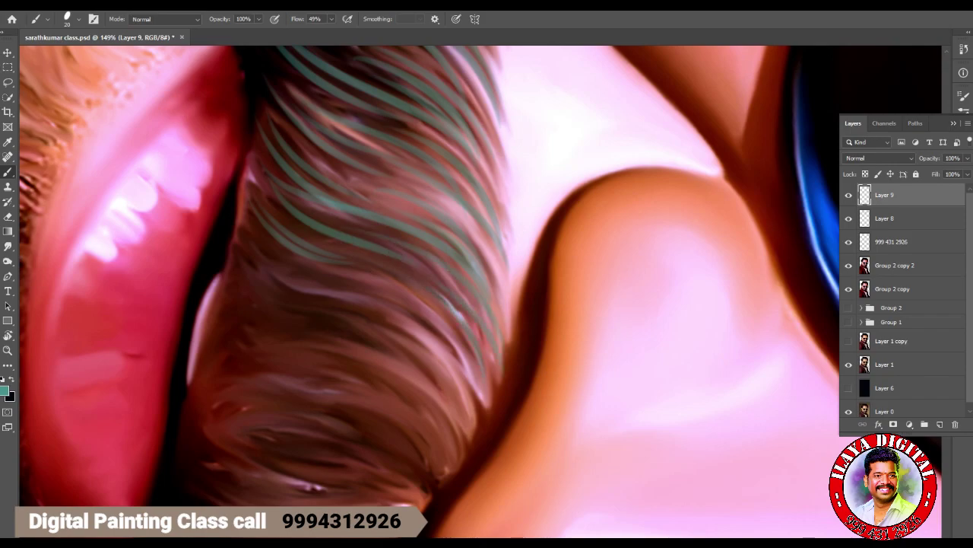
pyautogui.moveTo(233, 229); pyautogui.dragTo(379, 317)
pyautogui.moveTo(276, 245); pyautogui.dragTo(432, 335)
pyautogui.moveTo(377, 288); pyautogui.dragTo(447, 388)
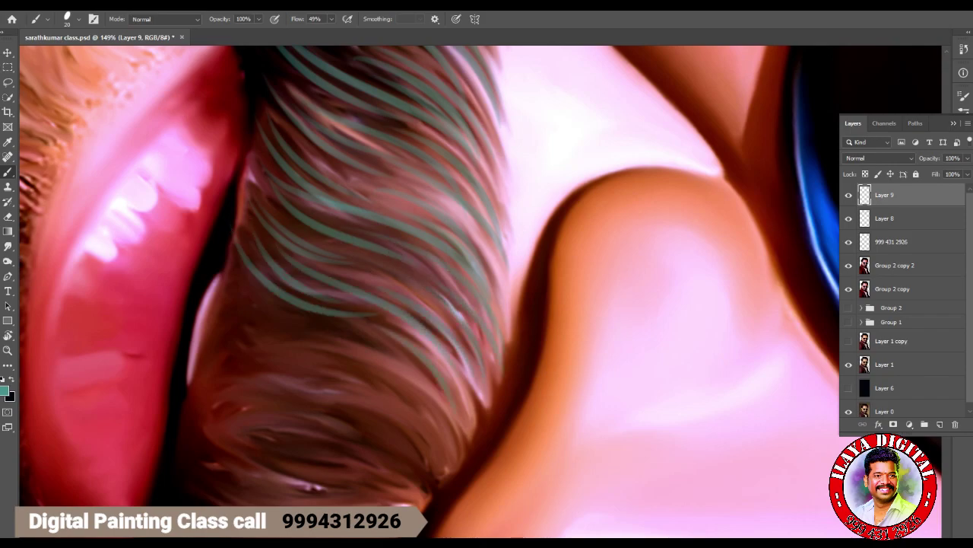
pyautogui.moveTo(254, 292)
pyautogui.mouseDown()
pyautogui.moveTo(411, 388)
pyautogui.moveTo(441, 424)
pyautogui.mouseUp()
# Paint teal strands from the lip edge across the moustache's centre beneath the nose.
pyautogui.moveTo(457, 350); pyautogui.dragTo(479, 244)
pyautogui.moveTo(248, 251); pyautogui.dragTo(365, 324)
pyautogui.moveTo(246, 278); pyautogui.dragTo(340, 334)
pyautogui.moveTo(254, 315); pyautogui.dragTo(383, 358)
pyautogui.moveTo(228, 352); pyautogui.dragTo(365, 404)
pyautogui.moveTo(238, 400); pyautogui.dragTo(380, 423)
# Fill the gaps between the moustache's teal strands along the nostril side, the lip side and under the nose.
pyautogui.moveTo(318, 240); pyautogui.dragTo(480, 311)
pyautogui.moveTo(416, 236); pyautogui.dragTo(491, 309)
pyautogui.moveTo(394, 209); pyautogui.dragTo(472, 263)
pyautogui.moveTo(280, 158); pyautogui.dragTo(330, 201)
pyautogui.moveTo(281, 148); pyautogui.dragTo(371, 197)
pyautogui.moveTo(280, 198); pyautogui.dragTo(352, 223)
pyautogui.moveTo(310, 259)
pyautogui.mouseDown()
pyautogui.moveTo(405, 292)
pyautogui.moveTo(386, 306)
pyautogui.mouseUp()
pyautogui.moveTo(303, 379)
pyautogui.mouseDown()
pyautogui.moveTo(406, 391)
pyautogui.moveTo(438, 434)
pyautogui.mouseUp()
pyautogui.moveTo(327, 408); pyautogui.dragTo(428, 447)
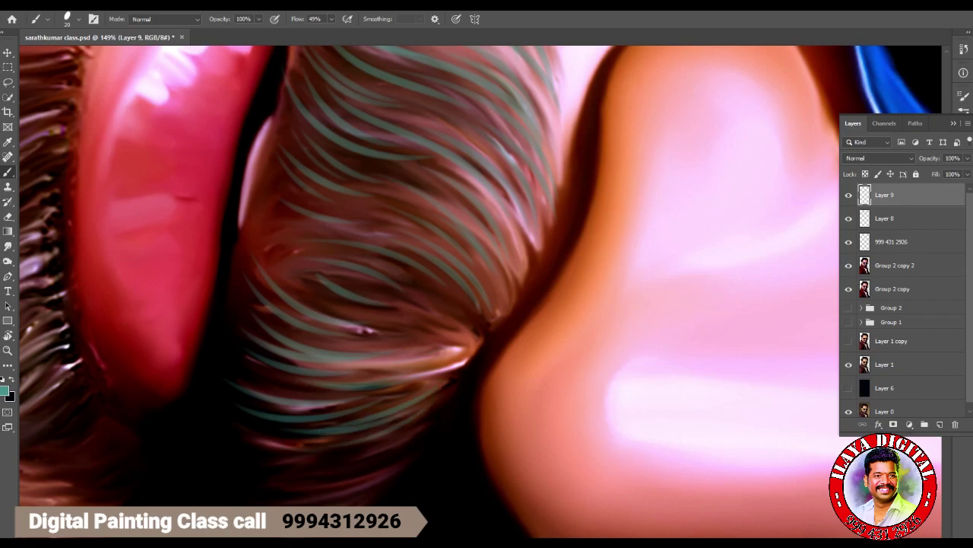
# Paint curved teal strands over the moustache from beside the nostril down to the dark area beyond the mouth corner.
pyautogui.moveTo(380, 380); pyautogui.dragTo(426, 182)
pyautogui.moveTo(382, 224); pyautogui.dragTo(289, 245)
pyautogui.moveTo(423, 248); pyautogui.dragTo(322, 268)
pyautogui.moveTo(461, 240); pyautogui.dragTo(356, 285)
pyautogui.moveTo(416, 283); pyautogui.dragTo(304, 298)
pyautogui.moveTo(432, 283); pyautogui.dragTo(266, 320)
pyautogui.moveTo(414, 315); pyautogui.dragTo(286, 337)
pyautogui.moveTo(360, 334); pyautogui.dragTo(256, 351)
pyautogui.moveTo(386, 347); pyautogui.dragTo(248, 376)
pyautogui.moveTo(381, 377)
pyautogui.mouseDown()
pyautogui.moveTo(241, 404)
pyautogui.moveTo(227, 426)
pyautogui.mouseUp()
pyautogui.moveTo(363, 400); pyautogui.dragTo(234, 437)
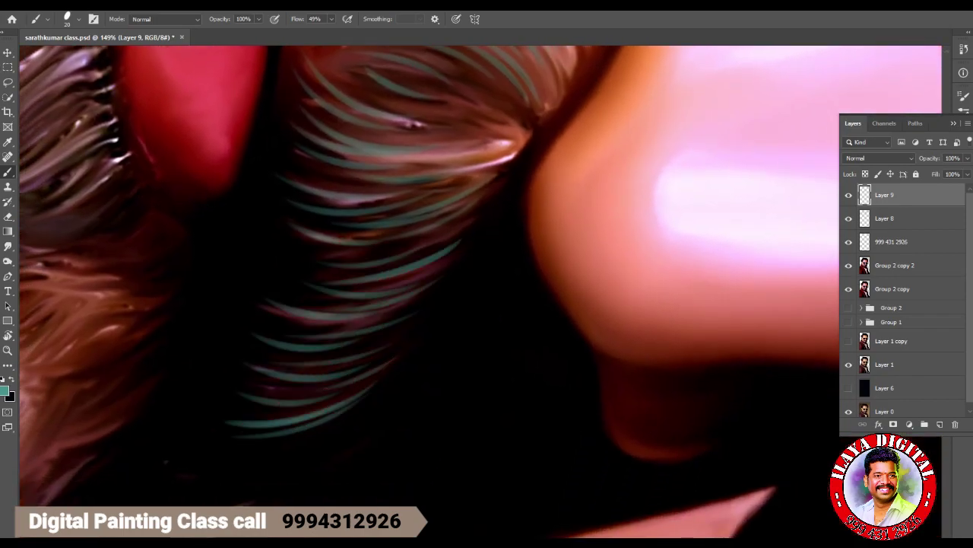
# Paint teal strands across the dark gap past the mouth corner and onto the base of the moustache's curled end.
pyautogui.hotkey('ctrl', '-')
pyautogui.hotkey('ctrl', '-')
pyautogui.hotkey('ctrl', '+')
pyautogui.scroll(-3, 486, 289)
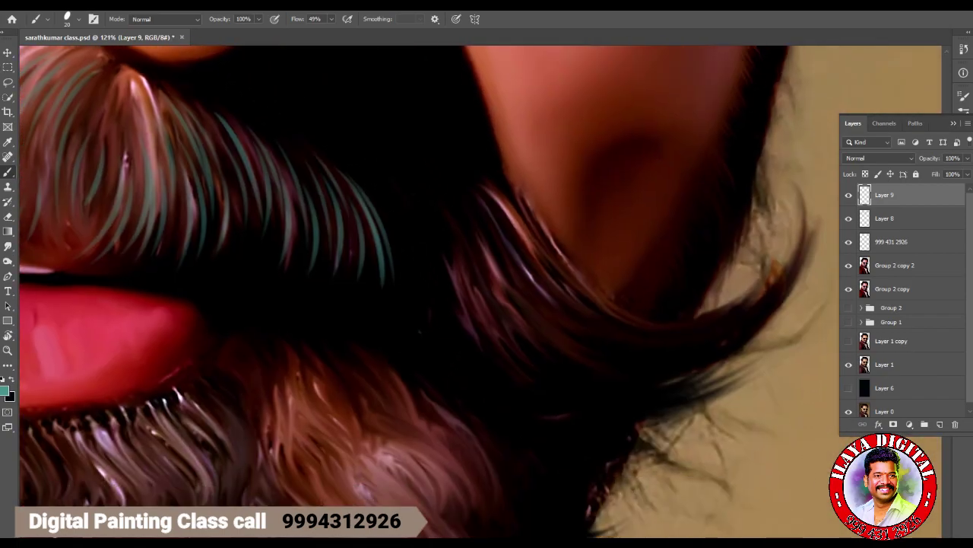
pyautogui.moveTo(391, 220); pyautogui.dragTo(431, 323)
pyautogui.moveTo(451, 266); pyautogui.dragTo(502, 381)
pyautogui.moveTo(437, 227)
pyautogui.mouseDown()
pyautogui.moveTo(462, 315)
pyautogui.moveTo(487, 335)
pyautogui.mouseUp()
pyautogui.moveTo(508, 209); pyautogui.dragTo(535, 292)
pyautogui.hotkey('ctrl', 'z')
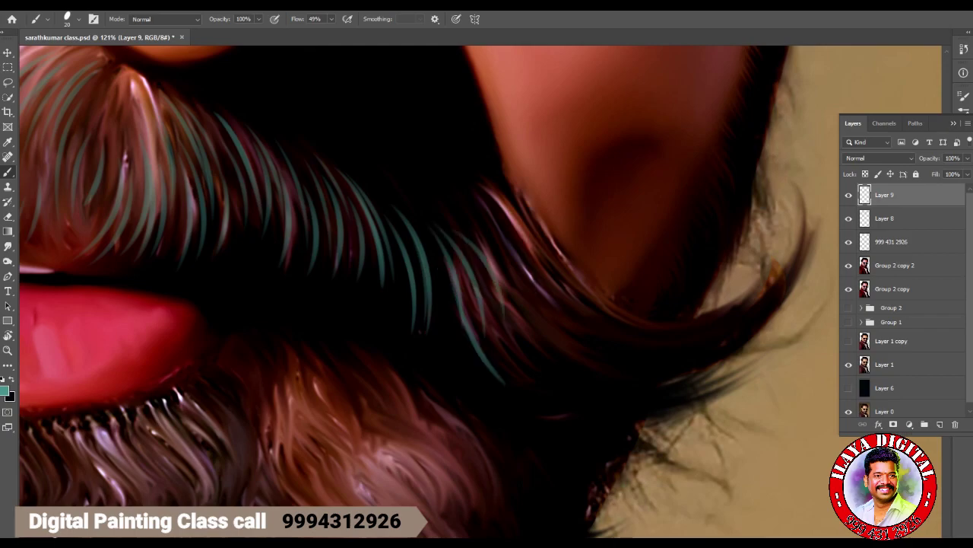
pyautogui.moveTo(491, 202); pyautogui.dragTo(541, 286)
pyautogui.moveTo(481, 190); pyautogui.dragTo(549, 283)
pyautogui.moveTo(617, 391); pyautogui.dragTo(359, 421)
pyautogui.moveTo(312, 289); pyautogui.dragTo(517, 319)
pyautogui.moveTo(343, 344); pyautogui.dragTo(510, 357)
pyautogui.hotkey('ctrl', 'z')
pyautogui.hotkey('ctrl', 'z')
# Paint long sweeping teal strands down the moustache's curled end, following the curve towards its tip over the background.
pyautogui.press('r')
pyautogui.moveTo(608, 191)
pyautogui.mouseDown()
pyautogui.moveTo(624, 342)
pyautogui.moveTo(532, 441)
pyautogui.mouseUp()
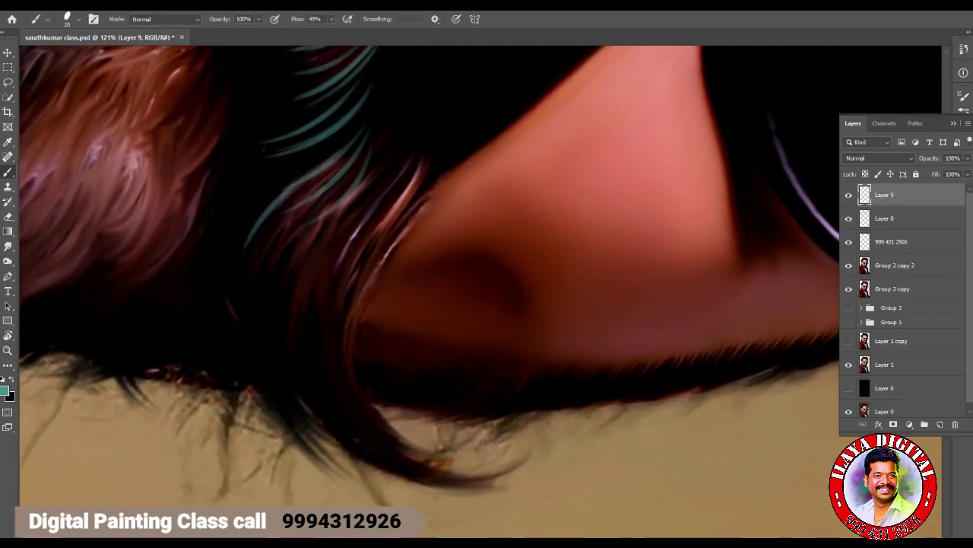
pyautogui.moveTo(327, 273); pyautogui.dragTo(451, 460)
pyautogui.hotkey('ctrl', 'z')
pyautogui.moveTo(340, 327); pyautogui.dragTo(450, 464)
pyautogui.hotkey('ctrl', 'z')
pyautogui.moveTo(332, 371)
pyautogui.mouseDown()
pyautogui.moveTo(452, 478)
pyautogui.moveTo(471, 480)
pyautogui.mouseUp()
pyautogui.moveTo(338, 312); pyautogui.dragTo(402, 452)
pyautogui.moveTo(327, 288); pyautogui.dragTo(376, 453)
pyautogui.moveTo(348, 324); pyautogui.dragTo(381, 456)
pyautogui.moveTo(293, 299); pyautogui.dragTo(335, 447)
pyautogui.moveTo(313, 327); pyautogui.dragTo(357, 449)
pyautogui.moveTo(308, 372); pyautogui.dragTo(432, 483)
pyautogui.moveTo(269, 302); pyautogui.dragTo(344, 467)
# Examine the teal moustache strands at different zoom levels against the whole bearded face.
pyautogui.press('r')
pyautogui.moveTo(578, 190); pyautogui.dragTo(632, 266)
pyautogui.scroll(-3, 480, 289)
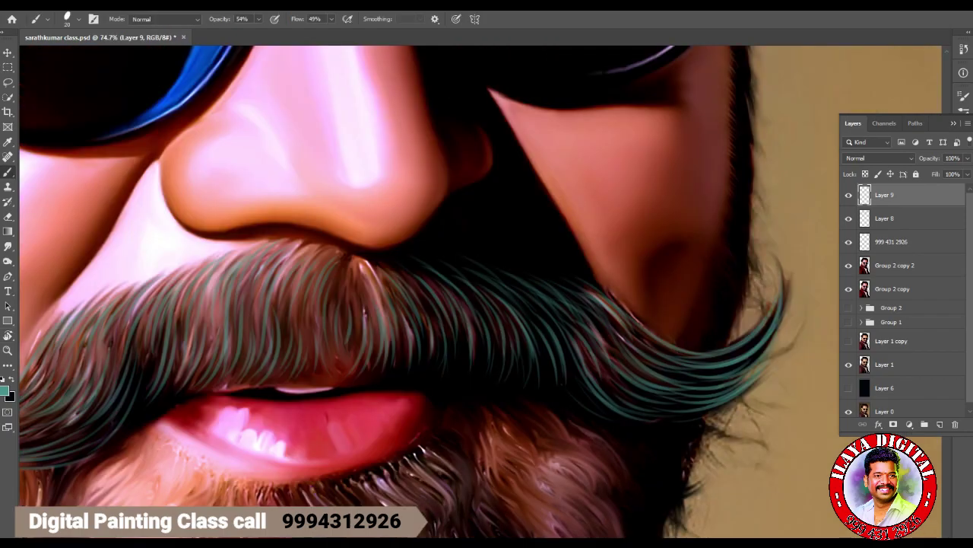
pyautogui.scroll(-3, 685, 358)
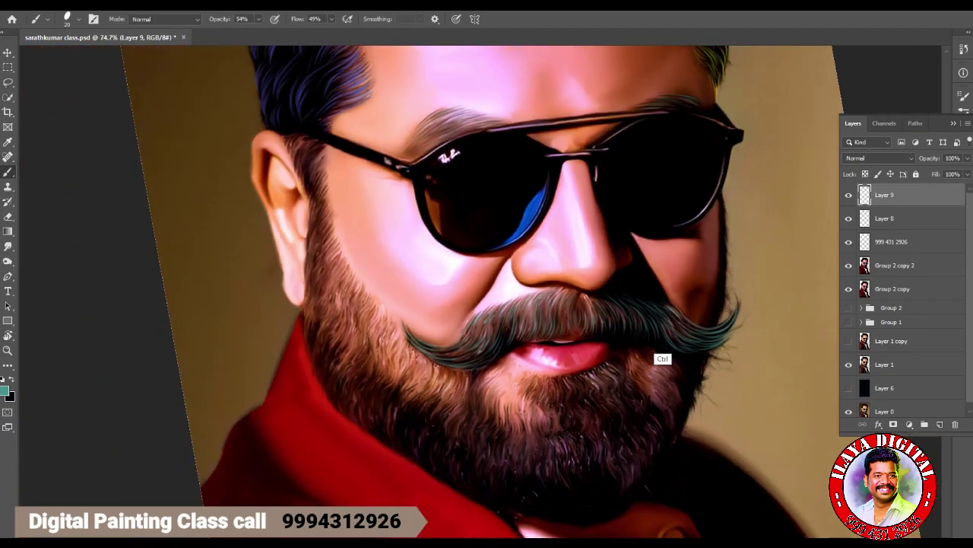
pyautogui.scroll(3, 695, 369)
pyautogui.scroll(-3, 652, 382)
pyautogui.scroll(3, 667, 384)
pyautogui.scroll(-3, 677, 384)
pyautogui.press('r')
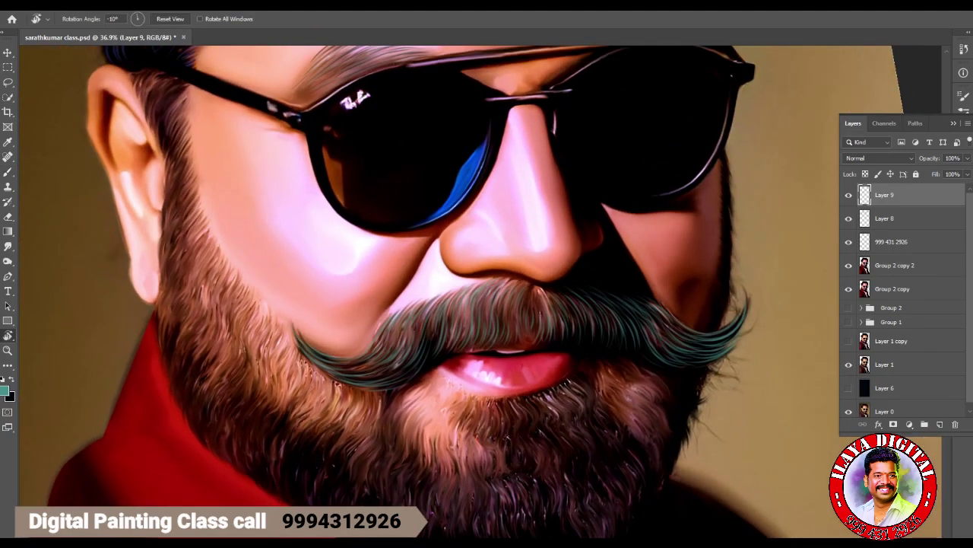
pyautogui.moveTo(532, 365); pyautogui.dragTo(578, 335)
# Paint fine teal strands with a 15 px brush on the narrow sideburn just below the sunglasses' rim.
pyautogui.scroll(8, 794, 385)
pyautogui.scroll(-3, 685, 357)
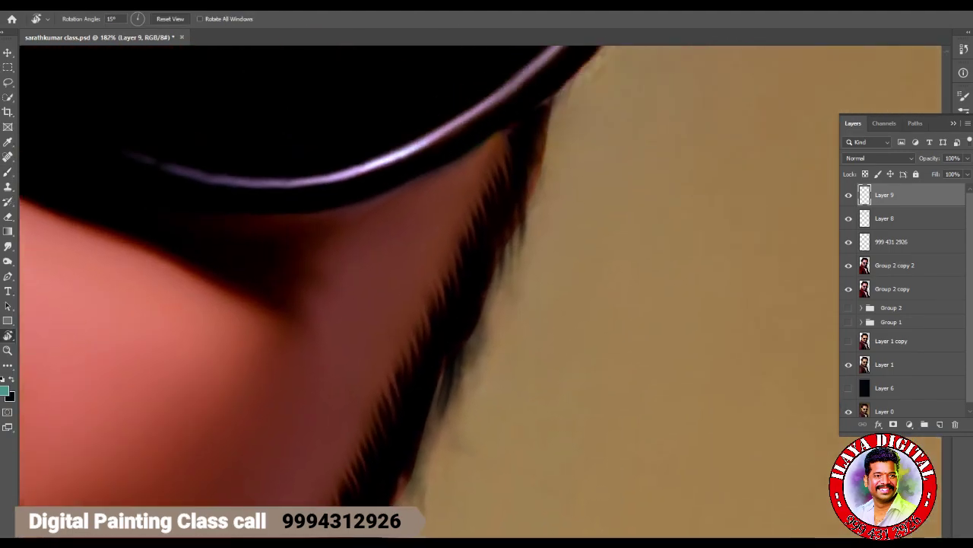
pyautogui.press('b')
pyautogui.press('[')
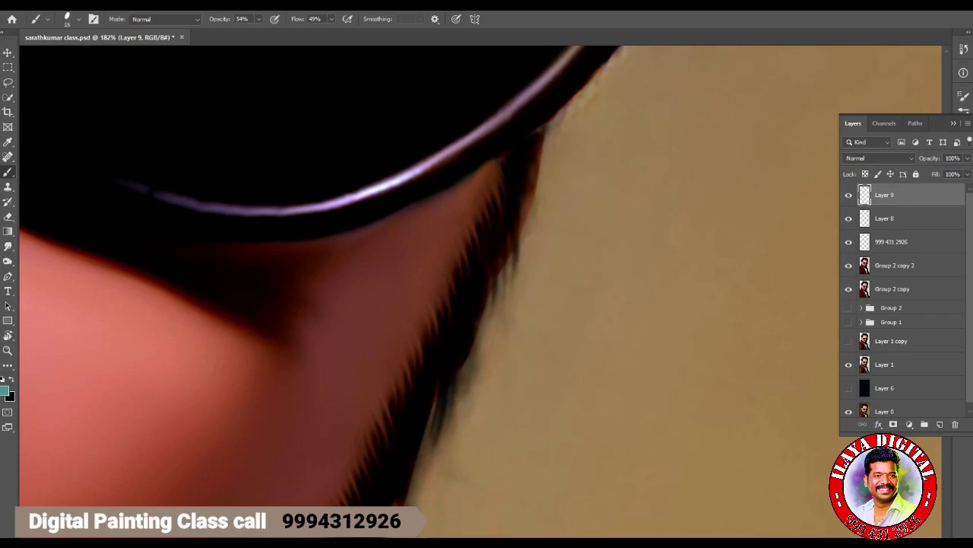
pyautogui.moveTo(515, 215); pyautogui.dragTo(459, 304)
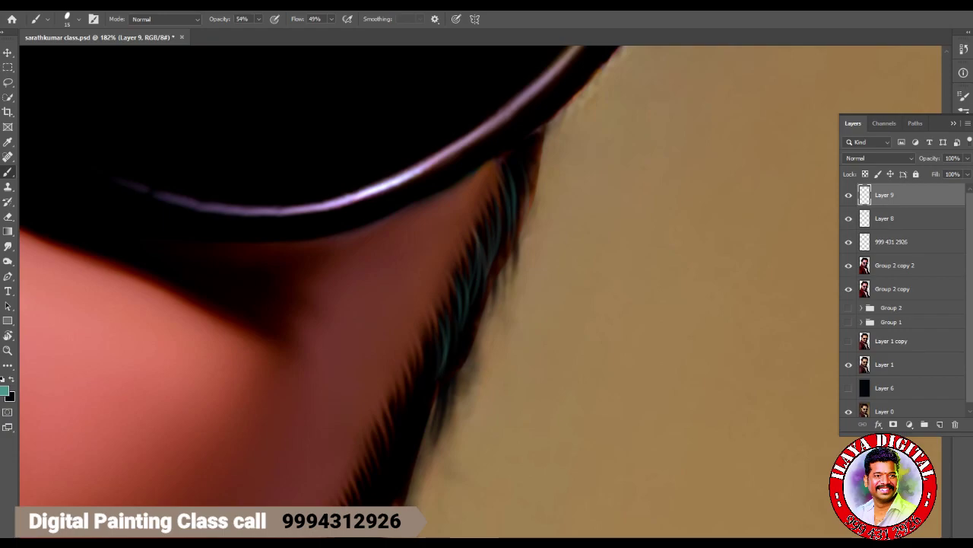
pyautogui.moveTo(519, 188); pyautogui.dragTo(508, 255)
pyautogui.hotkey('ctrl', 'z')
pyautogui.scroll(-3, 321, 219)
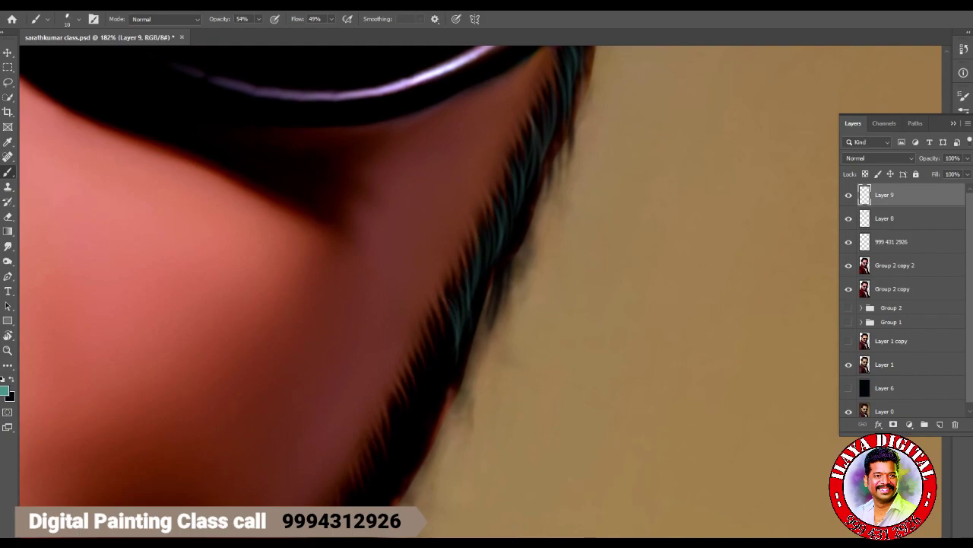
# Extend the strands down the narrow sideburn to the moustache's curled tip with a 10 px brush.
pyautogui.moveTo(435, 316); pyautogui.dragTo(441, 378)
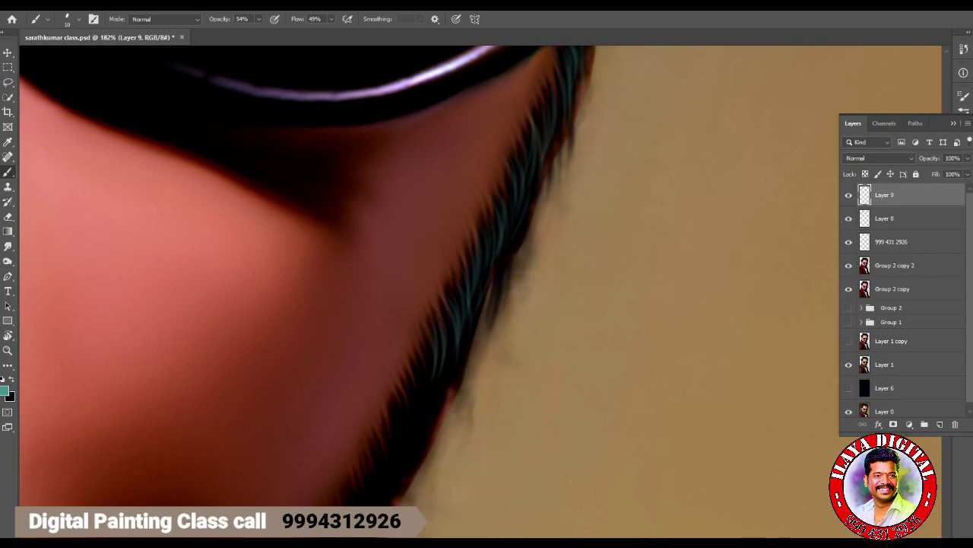
pyautogui.moveTo(441, 378); pyautogui.dragTo(585, 264)
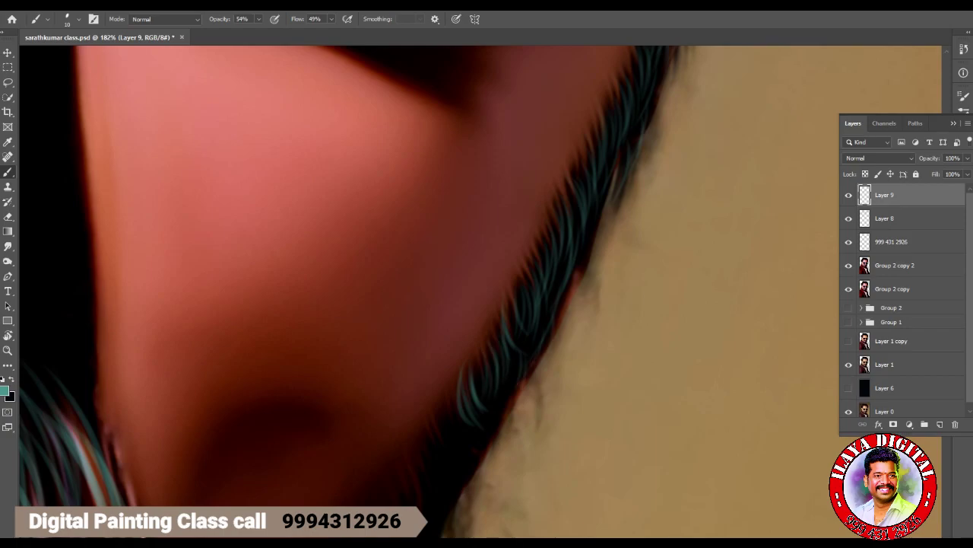
pyautogui.scroll(-3, 523, 347)
pyautogui.moveTo(510, 228); pyautogui.dragTo(503, 271)
pyautogui.moveTo(508, 215); pyautogui.dragTo(523, 240)
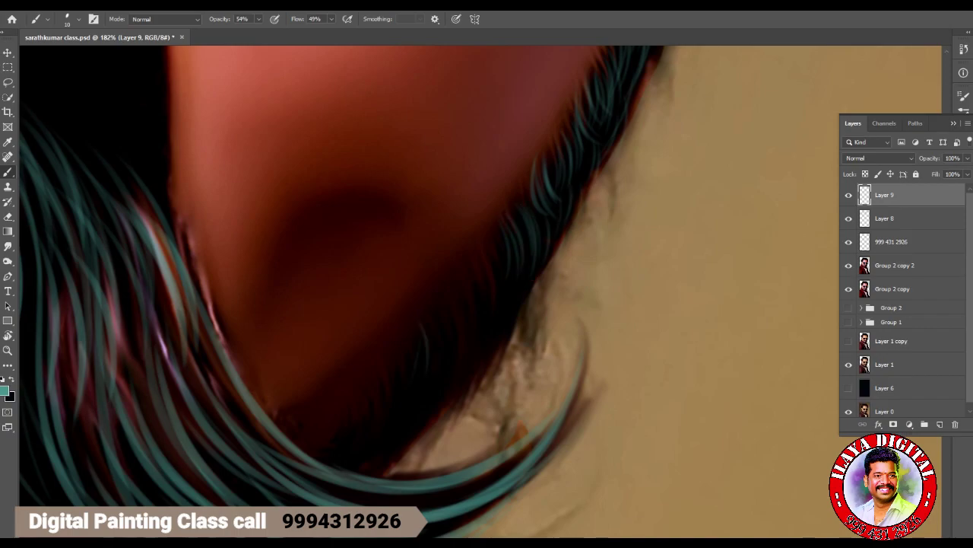
pyautogui.moveTo(460, 311); pyautogui.dragTo(454, 359)
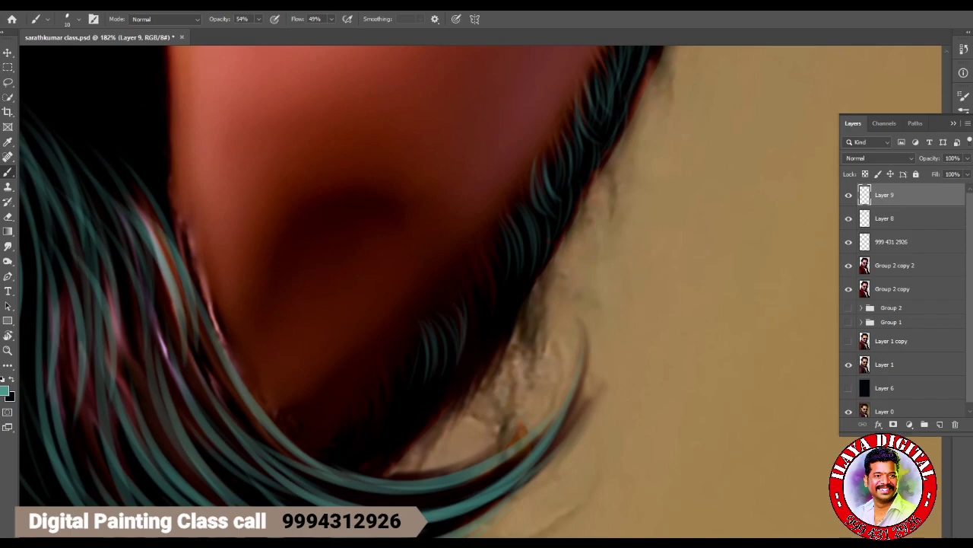
pyautogui.moveTo(476, 258); pyautogui.dragTo(495, 325)
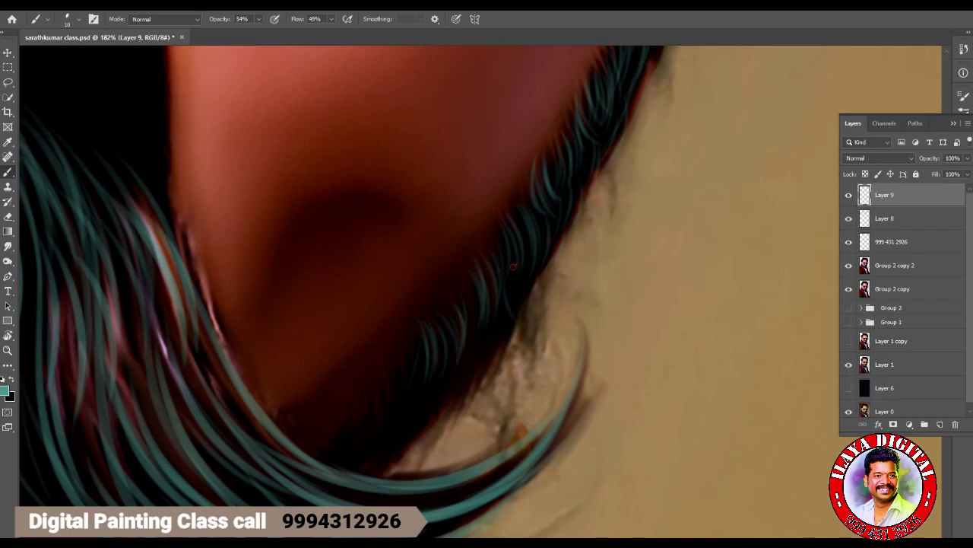
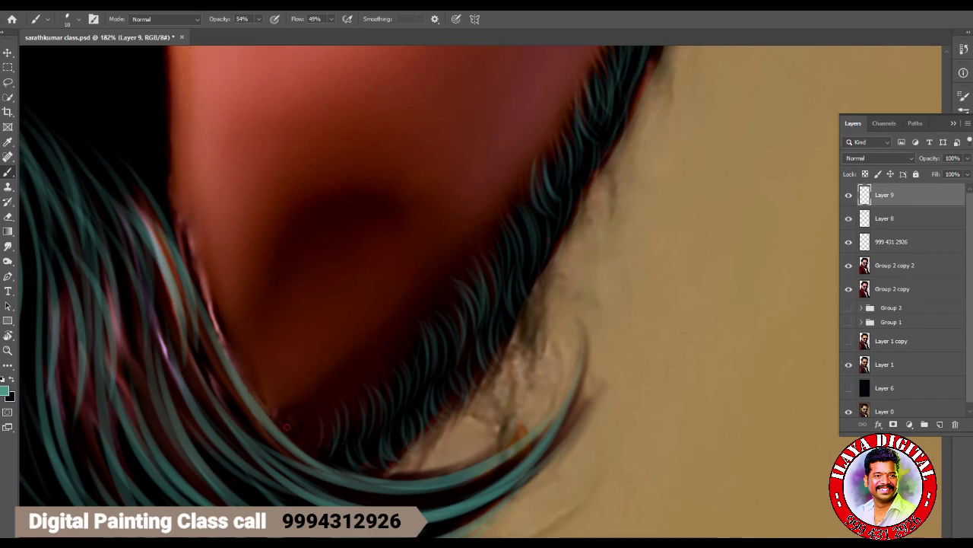
# Paint teal strands with a 15 px brush along the cheek edge of the ear-side sideburn, starting at the glasses' arm.
pyautogui.moveTo(186, 232); pyautogui.dragTo(251, 349)
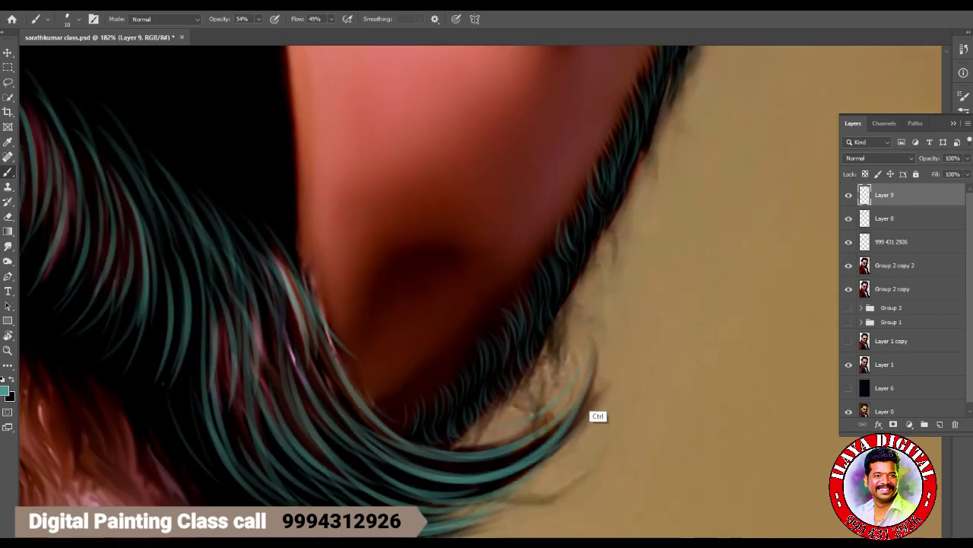
pyautogui.moveTo(598, 413); pyautogui.dragTo(549, 449)
pyautogui.press('r')
pyautogui.moveTo(471, 357)
pyautogui.mouseDown()
pyautogui.moveTo(426, 425)
pyautogui.moveTo(446, 433)
pyautogui.moveTo(478, 250)
pyautogui.moveTo(465, 328)
pyautogui.moveTo(495, 322)
pyautogui.moveTo(478, 305)
pyautogui.moveTo(597, 182)
pyautogui.moveTo(517, 259)
pyautogui.mouseUp()
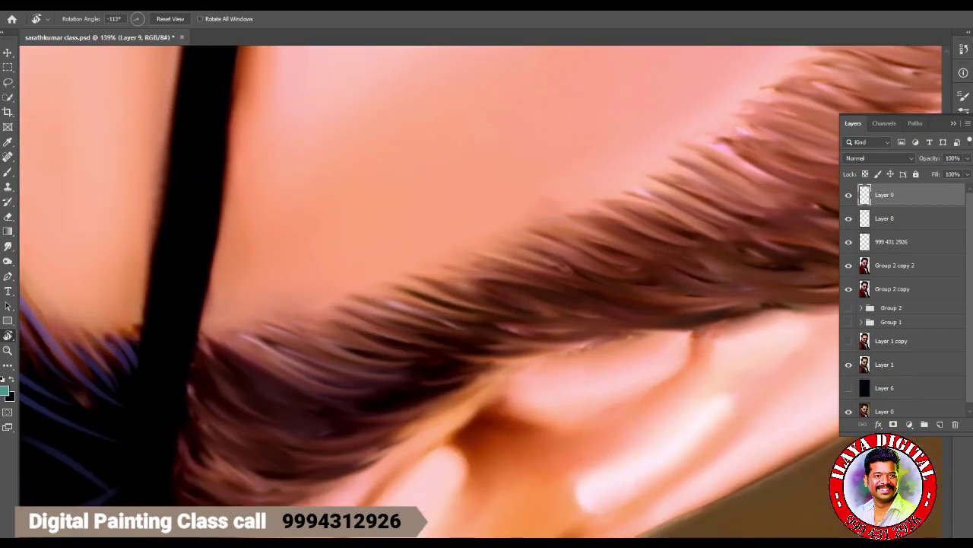
pyautogui.press('b')
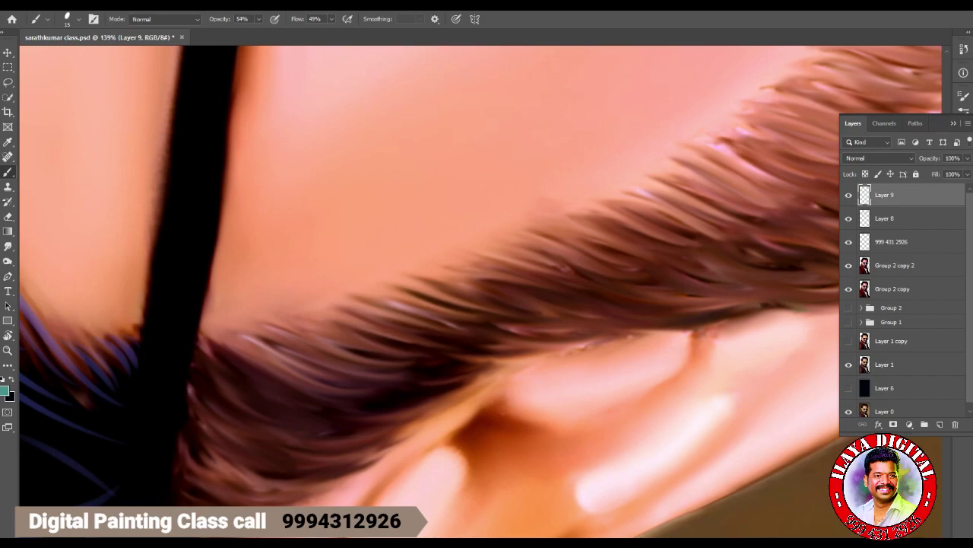
pyautogui.moveTo(217, 384); pyautogui.dragTo(335, 369)
pyautogui.moveTo(270, 388); pyautogui.dragTo(402, 344)
pyautogui.moveTo(340, 354); pyautogui.dragTo(473, 319)
pyautogui.moveTo(415, 335); pyautogui.dragTo(512, 307)
pyautogui.moveTo(450, 315); pyautogui.dragTo(585, 281)
pyautogui.moveTo(478, 308); pyautogui.dragTo(608, 269)
pyautogui.moveTo(529, 297); pyautogui.dragTo(667, 280)
pyautogui.moveTo(603, 259); pyautogui.dragTo(715, 231)
pyautogui.moveTo(645, 242); pyautogui.dragTo(701, 226)
pyautogui.moveTo(218, 359); pyautogui.dragTo(320, 402)
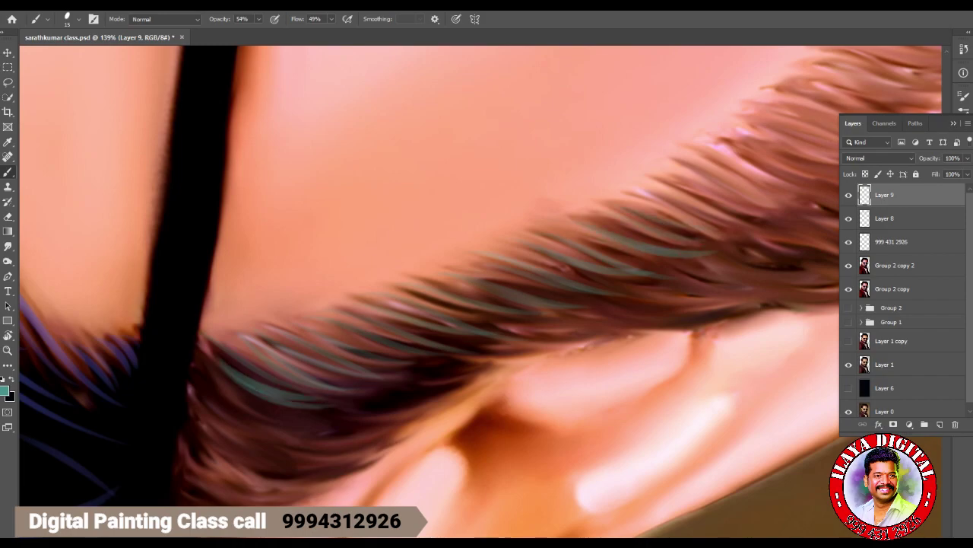
# Fill the ear-side half of the sideburn with teal strands, from the glasses' arm down beside the ear.
pyautogui.moveTo(212, 376); pyautogui.dragTo(316, 422)
pyautogui.moveTo(198, 400); pyautogui.dragTo(323, 448)
pyautogui.moveTo(307, 411); pyautogui.dragTo(420, 384)
pyautogui.moveTo(340, 397); pyautogui.dragTo(461, 364)
pyautogui.moveTo(400, 371); pyautogui.dragTo(650, 309)
pyautogui.moveTo(551, 301); pyautogui.dragTo(649, 291)
pyautogui.moveTo(548, 327); pyautogui.dragTo(601, 320)
pyautogui.moveTo(219, 466)
pyautogui.mouseDown()
pyautogui.moveTo(310, 439)
pyautogui.moveTo(315, 426)
pyautogui.mouseUp()
pyautogui.moveTo(207, 494)
pyautogui.mouseDown()
pyautogui.moveTo(304, 445)
pyautogui.moveTo(359, 456)
pyautogui.mouseUp()
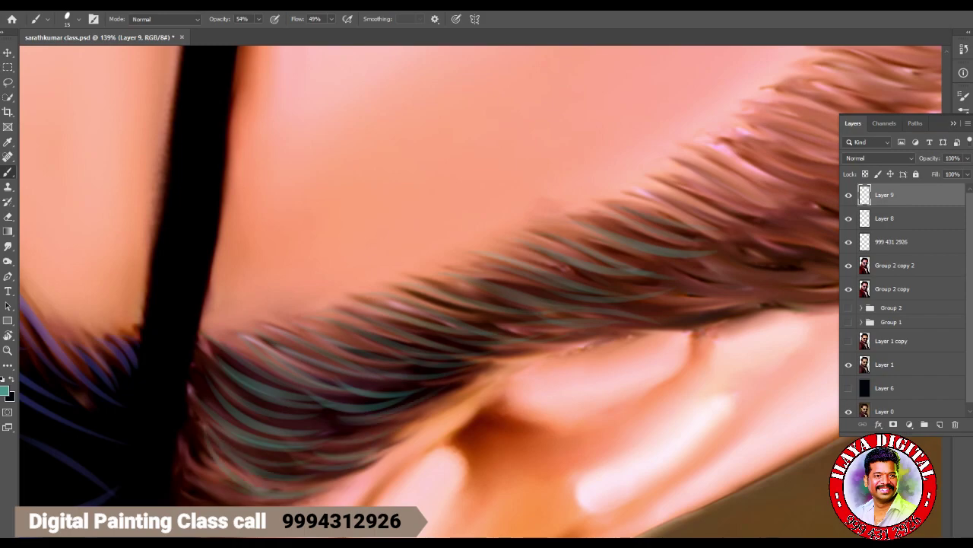
# Paint teal strands along the beard's outer edge from beside the ear lobe to the start of the red collar.
pyautogui.moveTo(336, 420); pyautogui.dragTo(427, 268)
pyautogui.moveTo(298, 363); pyautogui.dragTo(347, 330)
pyautogui.moveTo(294, 376); pyautogui.dragTo(316, 353)
pyautogui.moveTo(313, 391); pyautogui.dragTo(378, 371)
pyautogui.moveTo(293, 341); pyautogui.dragTo(345, 302)
pyautogui.moveTo(266, 390); pyautogui.dragTo(344, 347)
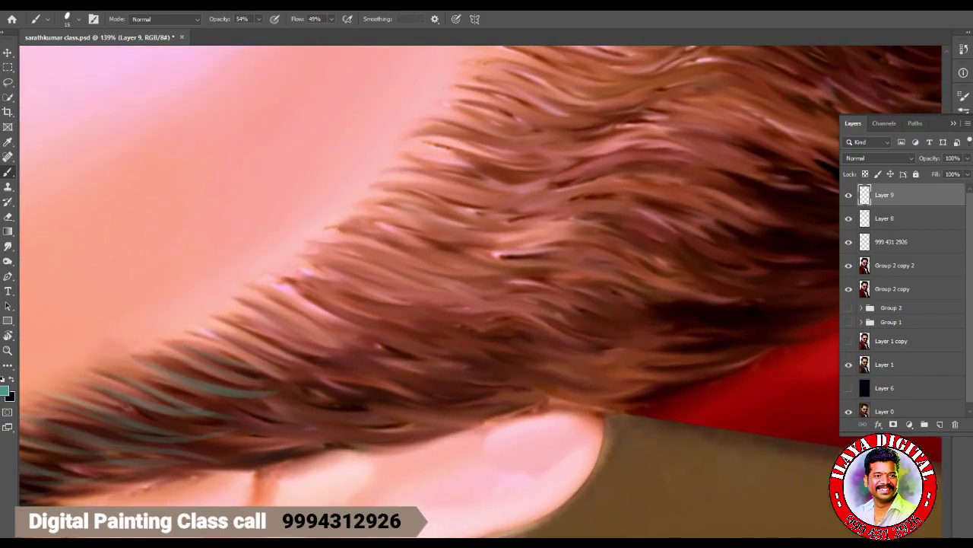
pyautogui.moveTo(213, 447); pyautogui.dragTo(286, 439)
pyautogui.moveTo(220, 466)
pyautogui.mouseDown()
pyautogui.moveTo(310, 448)
pyautogui.moveTo(385, 416)
pyautogui.mouseUp()
pyautogui.moveTo(320, 444); pyautogui.dragTo(449, 421)
pyautogui.moveTo(381, 426); pyautogui.dragTo(491, 418)
pyautogui.moveTo(439, 367)
pyautogui.mouseDown()
pyautogui.moveTo(572, 396)
pyautogui.moveTo(660, 397)
pyautogui.mouseUp()
pyautogui.moveTo(576, 367); pyautogui.dragTo(680, 386)
pyautogui.moveTo(599, 351); pyautogui.dragTo(711, 380)
pyautogui.moveTo(573, 396); pyautogui.dragTo(657, 386)
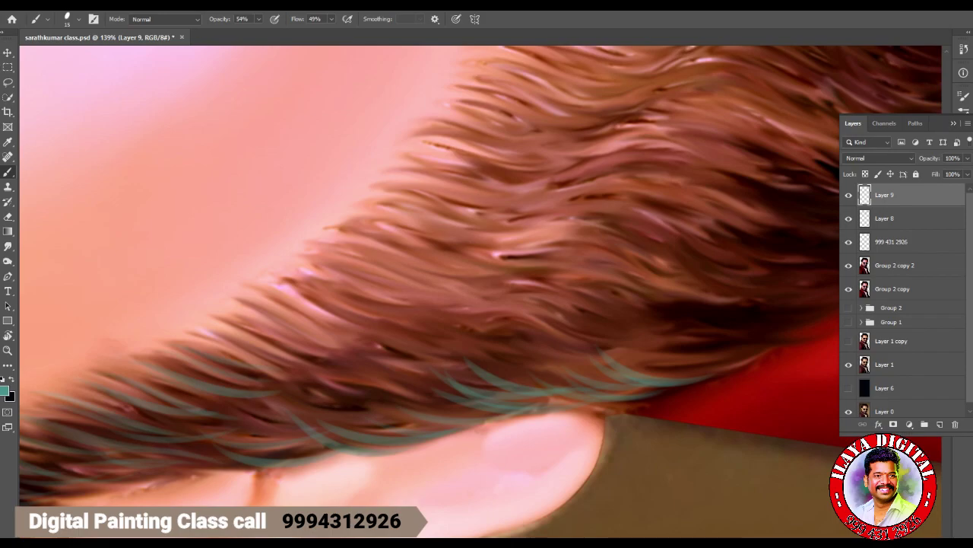
# Add further teal strands inside the beard next to the ear lobe, above the strands on its outer edge.
pyautogui.moveTo(287, 351); pyautogui.dragTo(405, 373)
pyautogui.moveTo(275, 370); pyautogui.dragTo(392, 394)
pyautogui.moveTo(350, 382); pyautogui.dragTo(437, 395)
pyautogui.moveTo(315, 396); pyautogui.dragTo(409, 408)
pyautogui.moveTo(296, 406); pyautogui.dragTo(372, 417)
pyautogui.moveTo(240, 418); pyautogui.dragTo(315, 428)
pyautogui.moveTo(265, 297); pyautogui.dragTo(380, 332)
pyautogui.moveTo(348, 294); pyautogui.dragTo(509, 341)
pyautogui.moveTo(406, 348); pyautogui.dragTo(582, 372)
# Paint overlapping teal strands along the beard's lower edge over the red collar, starting below the ear lobe.
pyautogui.press('r')
pyautogui.moveTo(608, 228); pyautogui.dragTo(396, 202)
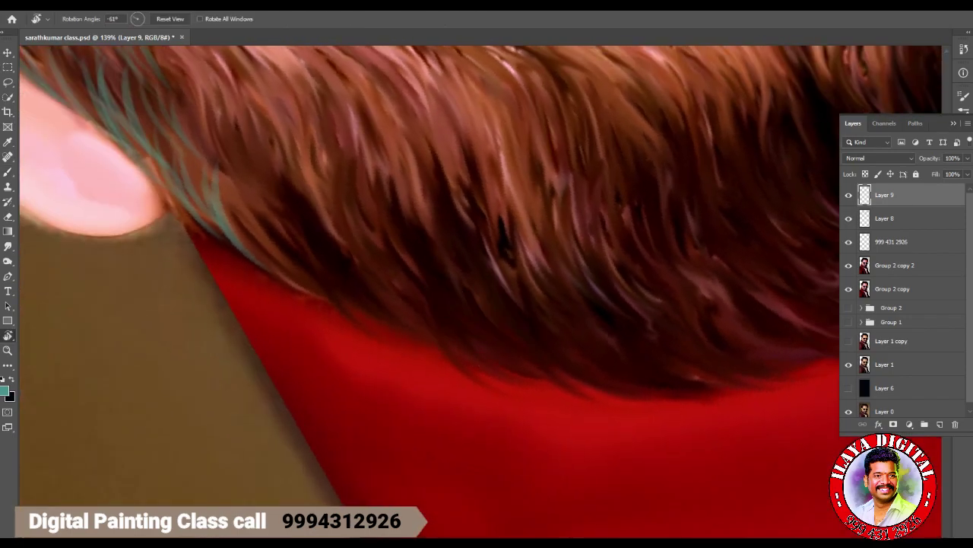
pyautogui.press('b')
pyautogui.moveTo(266, 226); pyautogui.dragTo(329, 289)
pyautogui.moveTo(270, 221); pyautogui.dragTo(343, 297)
pyautogui.moveTo(251, 232); pyautogui.dragTo(332, 298)
pyautogui.moveTo(342, 256); pyautogui.dragTo(431, 336)
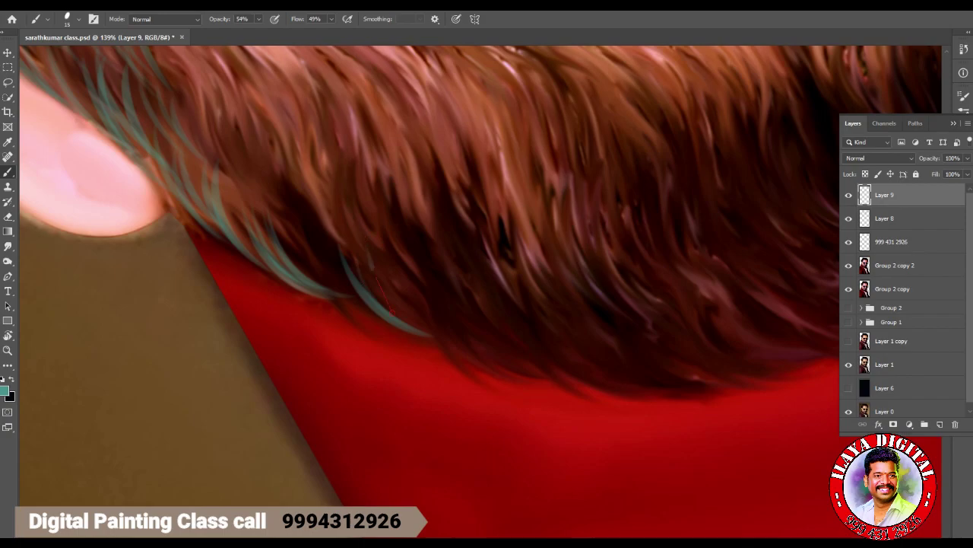
pyautogui.moveTo(365, 242); pyautogui.dragTo(458, 341)
pyautogui.moveTo(402, 273); pyautogui.dragTo(479, 347)
pyautogui.moveTo(308, 196); pyautogui.dragTo(352, 293)
pyautogui.moveTo(292, 181); pyautogui.dragTo(349, 292)
pyautogui.moveTo(278, 181); pyautogui.dragTo(354, 291)
pyautogui.moveTo(449, 283); pyautogui.dragTo(532, 371)
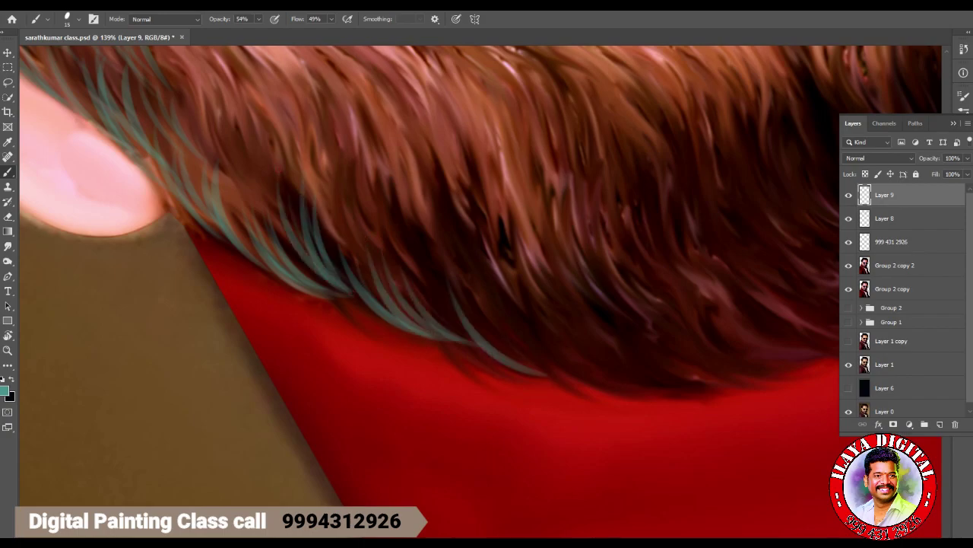
# Continue the teal strands along the collar edge to the lowest part of the brown beard section.
pyautogui.moveTo(495, 327); pyautogui.dragTo(570, 381)
pyautogui.moveTo(486, 255); pyautogui.dragTo(556, 358)
pyautogui.moveTo(530, 231); pyautogui.dragTo(633, 377)
pyautogui.moveTo(581, 316); pyautogui.dragTo(666, 382)
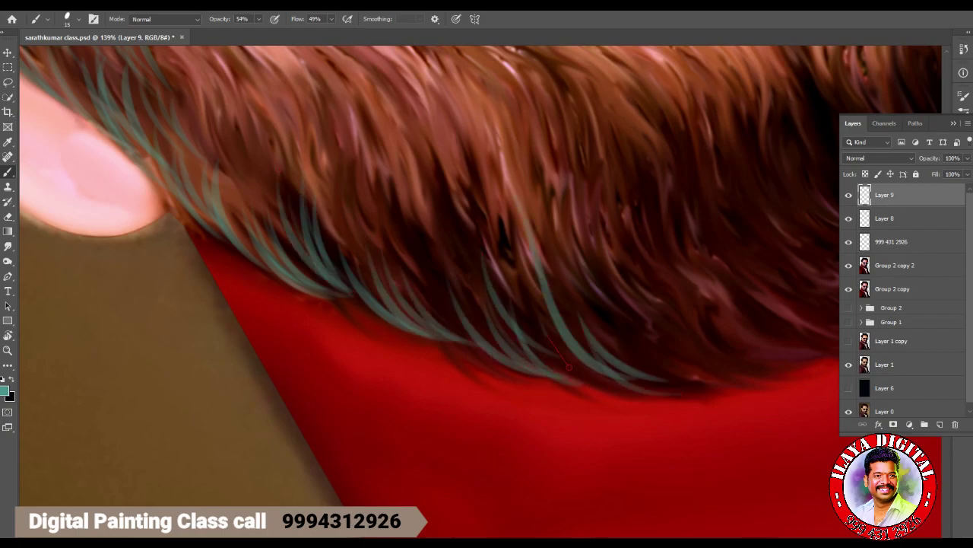
pyautogui.moveTo(540, 324); pyautogui.dragTo(651, 386)
pyautogui.moveTo(622, 320); pyautogui.dragTo(736, 381)
pyautogui.moveTo(672, 327); pyautogui.dragTo(780, 377)
# Paint teal strands along the beard's collar edge from the brown section into the dark section.
pyautogui.moveTo(432, 255); pyautogui.dragTo(467, 317)
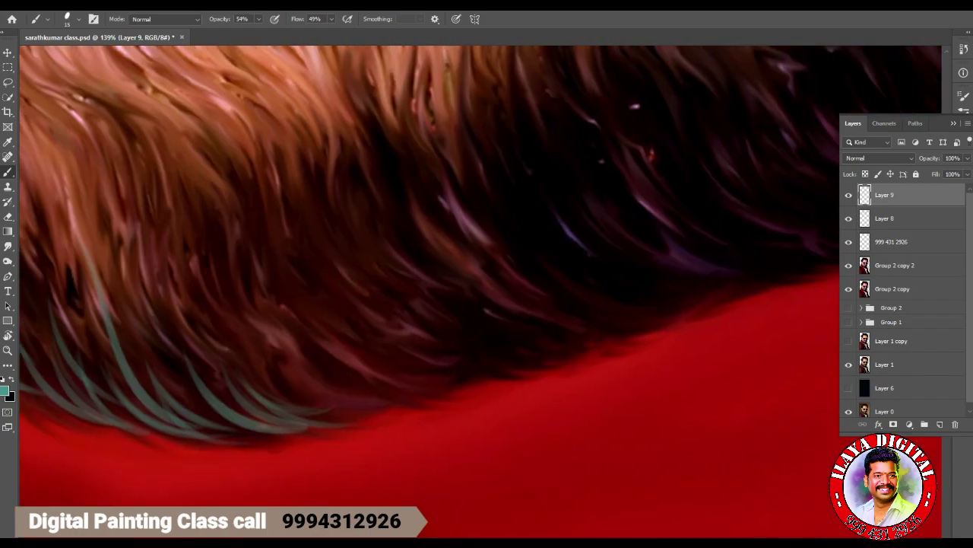
pyautogui.moveTo(296, 391); pyautogui.dragTo(438, 363)
pyautogui.moveTo(342, 380)
pyautogui.mouseDown()
pyautogui.moveTo(502, 359)
pyautogui.moveTo(498, 352)
pyautogui.mouseUp()
pyautogui.moveTo(266, 350); pyautogui.dragTo(381, 404)
pyautogui.moveTo(289, 372); pyautogui.dragTo(405, 410)
pyautogui.moveTo(327, 420); pyautogui.dragTo(456, 404)
pyautogui.moveTo(445, 304)
pyautogui.mouseDown()
pyautogui.moveTo(571, 335)
pyautogui.moveTo(608, 327)
pyautogui.mouseUp()
pyautogui.moveTo(479, 344); pyautogui.dragTo(646, 320)
pyautogui.moveTo(525, 328); pyautogui.dragTo(649, 311)
pyautogui.moveTo(428, 359); pyautogui.dragTo(552, 342)
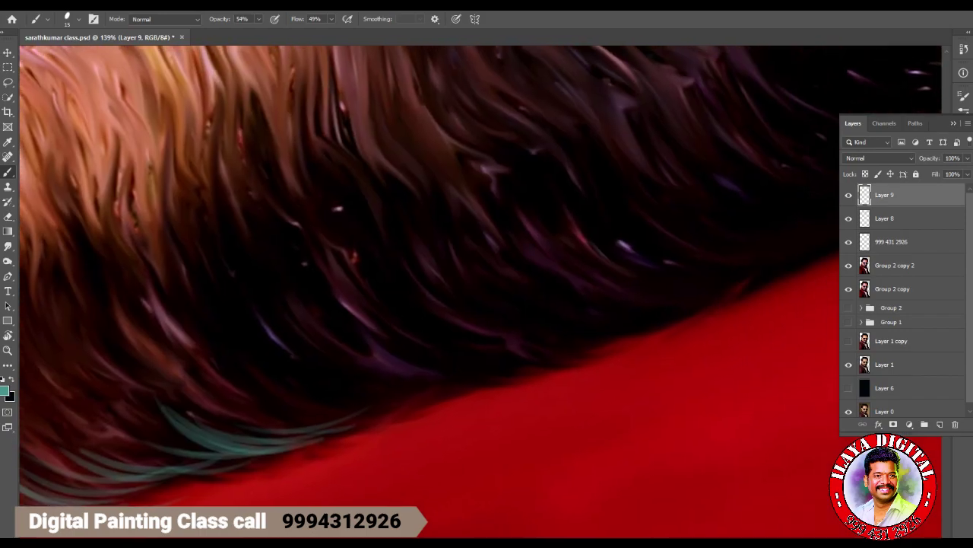
pyautogui.moveTo(312, 397)
pyautogui.mouseDown()
pyautogui.moveTo(389, 375)
pyautogui.moveTo(437, 389)
pyautogui.mouseUp()
pyautogui.moveTo(269, 421); pyautogui.dragTo(399, 394)
# Set the brush opacity to 49% and paint strands below the purple-tinted hairs at the beard's collar edge.
pyautogui.click(259, 19)
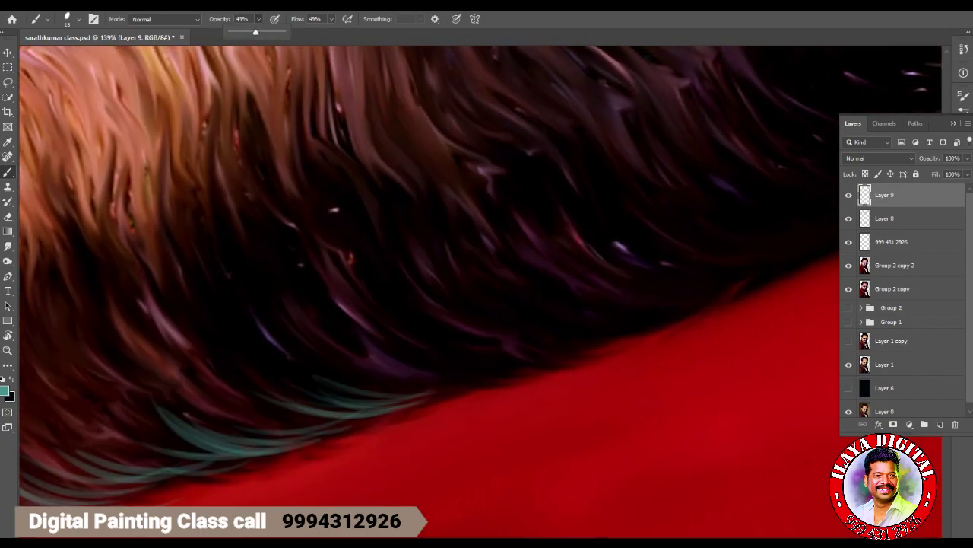
pyautogui.moveTo(438, 361); pyautogui.dragTo(552, 344)
pyautogui.moveTo(406, 379); pyautogui.dragTo(547, 357)
pyautogui.moveTo(361, 391); pyautogui.dragTo(545, 362)
# Paint curved teal strands along the beard's collar edge through the dark section beyond the purple-tinted hairs.
pyautogui.moveTo(498, 283)
pyautogui.mouseDown()
pyautogui.moveTo(555, 313)
pyautogui.moveTo(692, 304)
pyautogui.mouseUp()
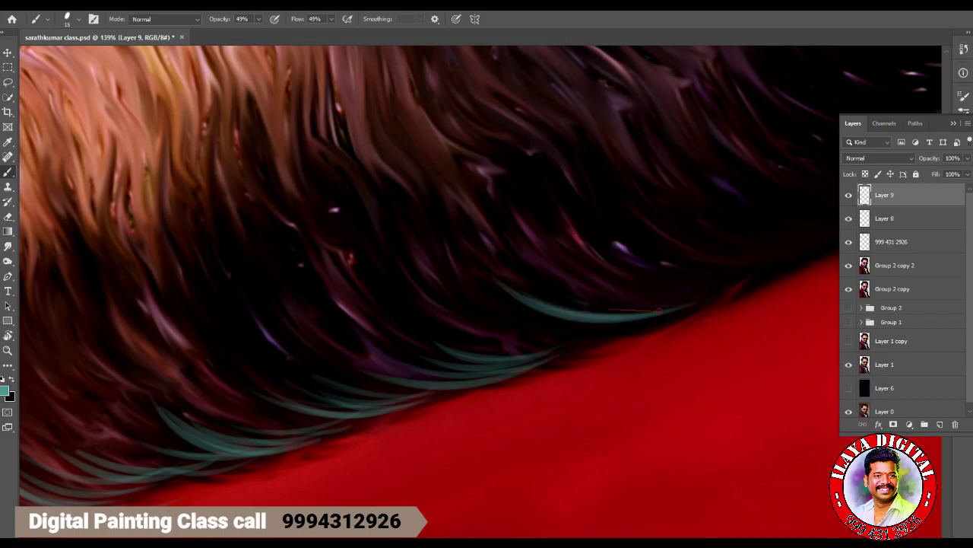
pyautogui.moveTo(570, 299); pyautogui.dragTo(761, 271)
pyautogui.moveTo(597, 290); pyautogui.dragTo(776, 264)
pyautogui.moveTo(473, 336); pyautogui.dragTo(631, 307)
pyautogui.moveTo(543, 330); pyautogui.dragTo(610, 320)
pyautogui.moveTo(512, 344); pyautogui.dragTo(615, 332)
pyautogui.moveTo(473, 344); pyautogui.dragTo(623, 317)
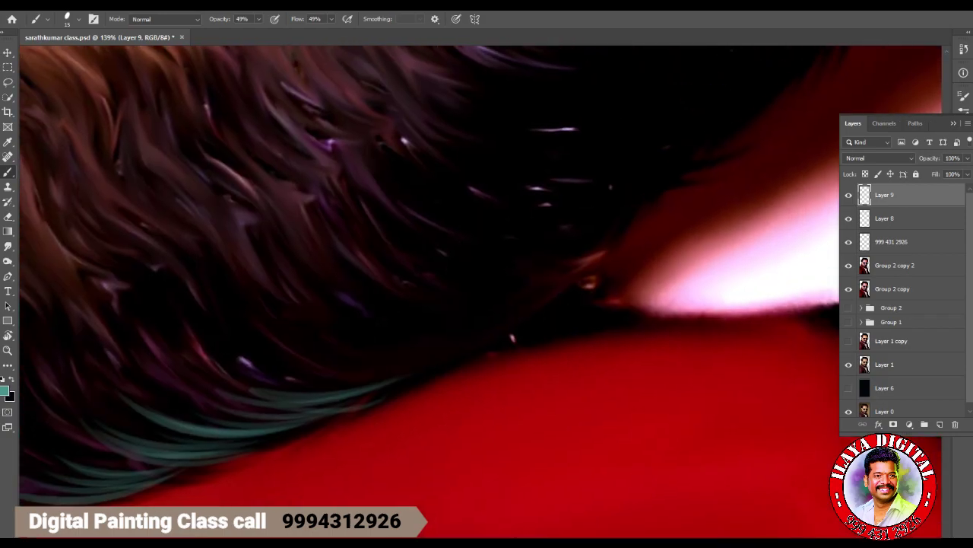
# Extend the teal strands along the collar edge to the point where the red collar meets the bright shirt area.
pyautogui.moveTo(354, 333); pyautogui.dragTo(497, 300)
pyautogui.moveTo(399, 332); pyautogui.dragTo(553, 295)
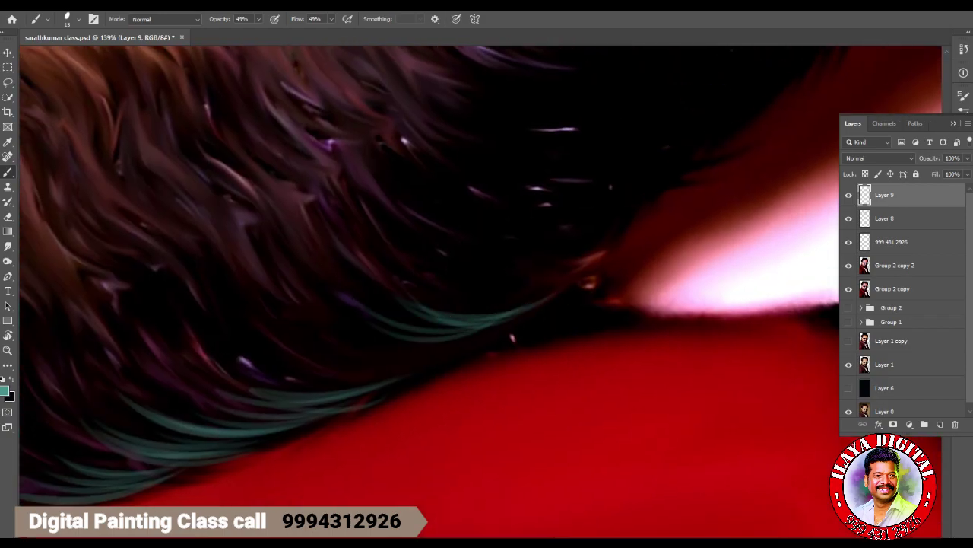
pyautogui.moveTo(318, 367); pyautogui.dragTo(485, 330)
pyautogui.moveTo(290, 382); pyautogui.dragTo(489, 339)
pyautogui.moveTo(446, 295); pyautogui.dragTo(553, 278)
pyautogui.moveTo(476, 301)
pyautogui.mouseDown()
pyautogui.moveTo(572, 285)
pyautogui.moveTo(595, 266)
pyautogui.mouseUp()
pyautogui.moveTo(432, 356)
pyautogui.mouseDown()
pyautogui.moveTo(540, 320)
pyautogui.moveTo(537, 330)
pyautogui.mouseUp()
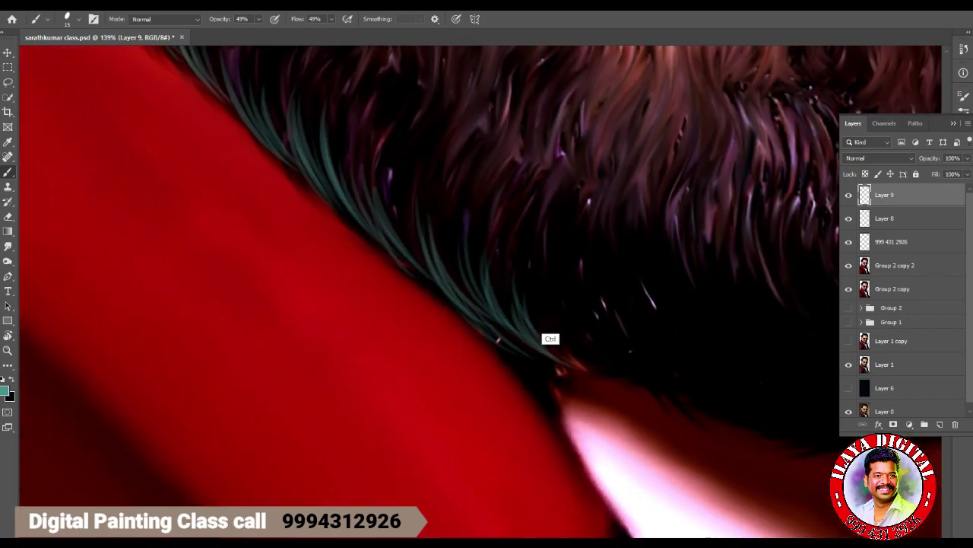
# Rotate the canvas to the cheek side of the beard and paint teal strands at the skin edge above the moustache tip.
pyautogui.hotkey('ctrl', '1')
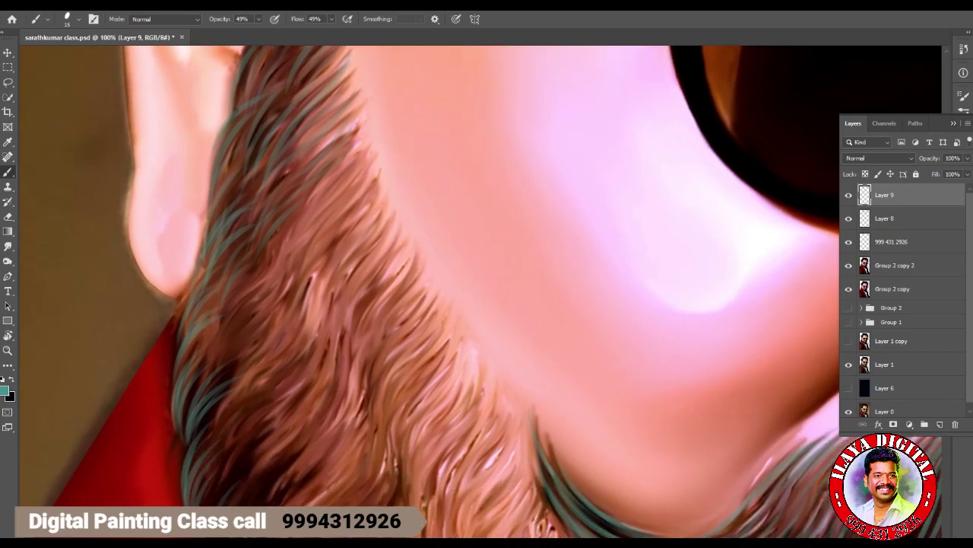
pyautogui.press('r')
pyautogui.moveTo(481, 308); pyautogui.dragTo(456, 289)
pyautogui.moveTo(375, 269); pyautogui.dragTo(565, 337)
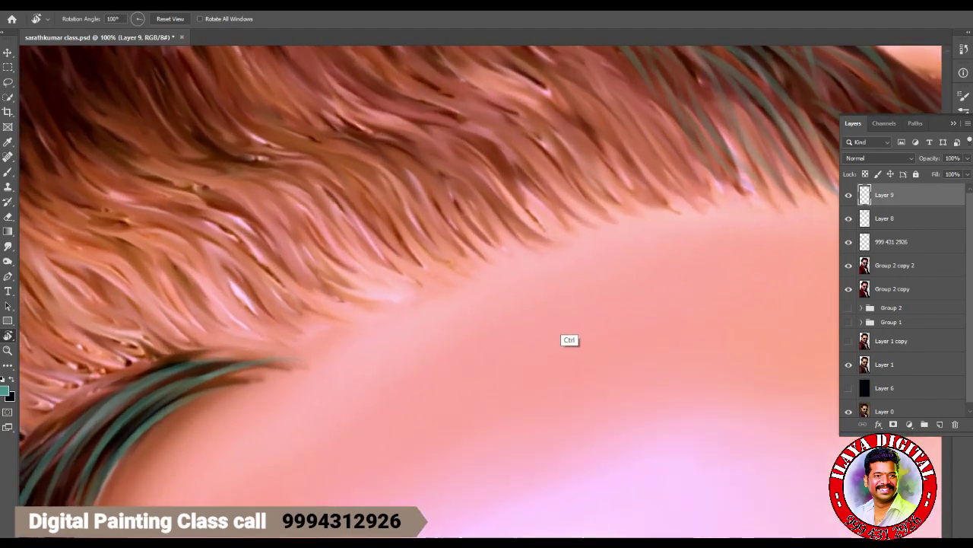
pyautogui.scroll(5, 566, 337)
pyautogui.press('b')
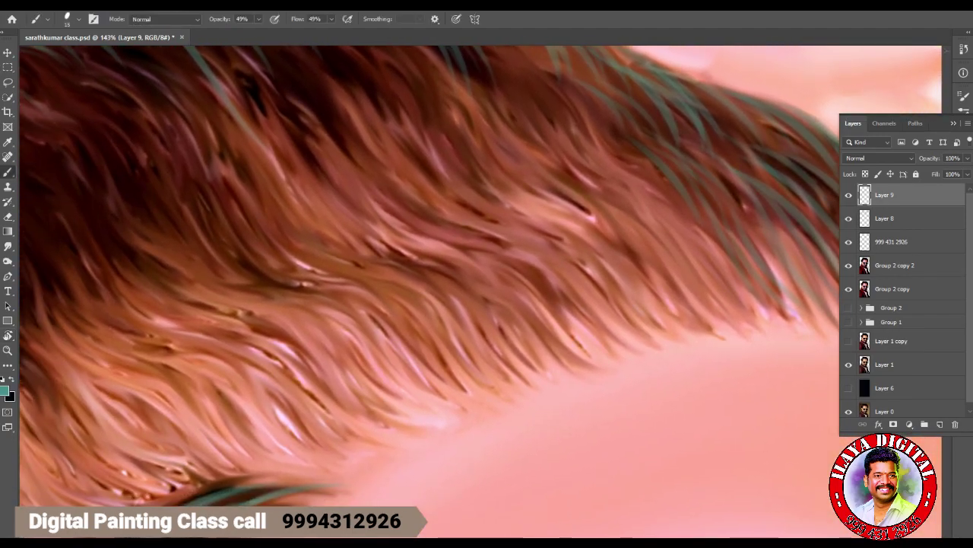
pyautogui.hotkey('ctrl', 'z')
pyautogui.moveTo(238, 400); pyautogui.dragTo(289, 440)
pyautogui.moveTo(391, 456); pyautogui.dragTo(306, 411)
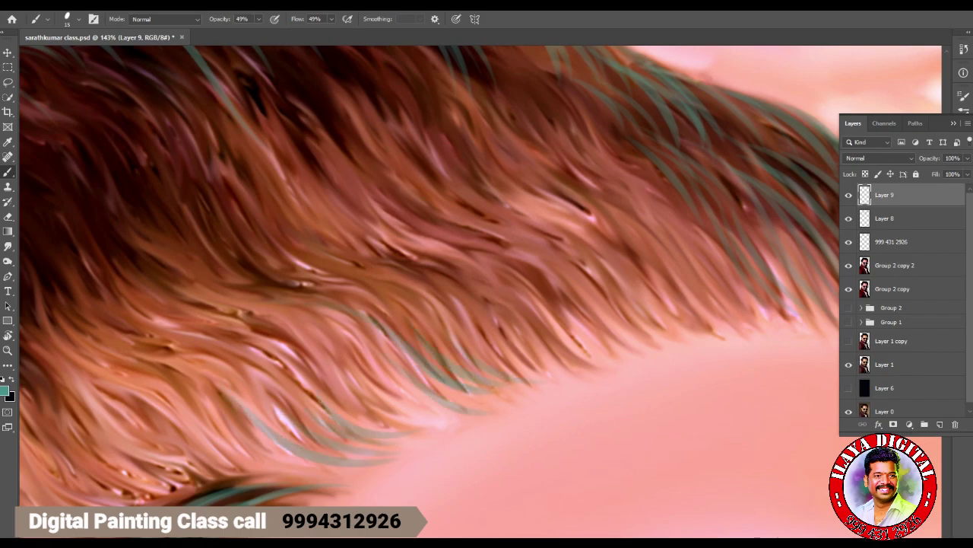
# Continue the teal strands along the beard's cheek edge from the moustache tip towards the sideburn.
pyautogui.moveTo(346, 351)
pyautogui.mouseDown()
pyautogui.moveTo(402, 391)
pyautogui.moveTo(405, 416)
pyautogui.mouseUp()
pyautogui.moveTo(173, 402)
pyautogui.mouseDown()
pyautogui.moveTo(251, 456)
pyautogui.moveTo(327, 472)
pyautogui.moveTo(224, 444)
pyautogui.mouseUp()
pyautogui.hotkey('ctrl', 'z')
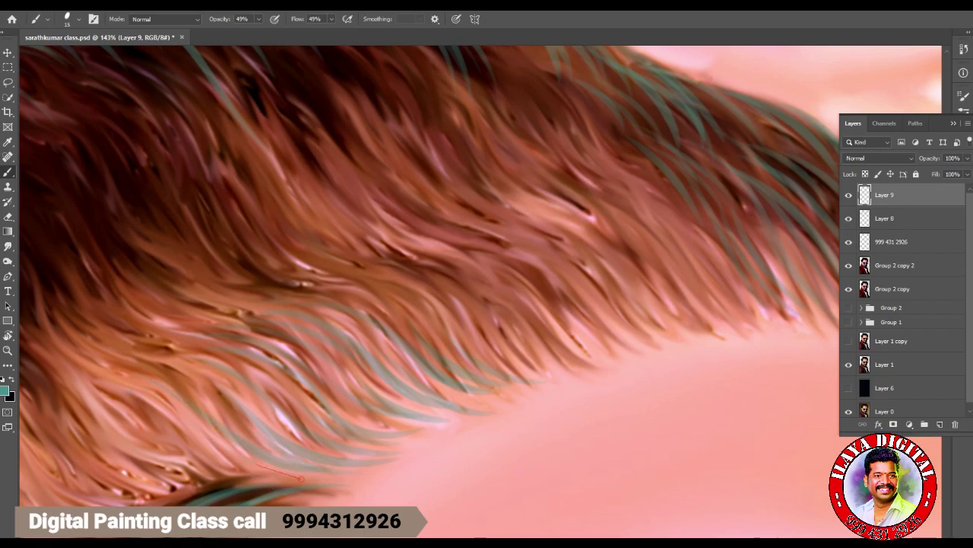
pyautogui.scroll(3, 480, 276)
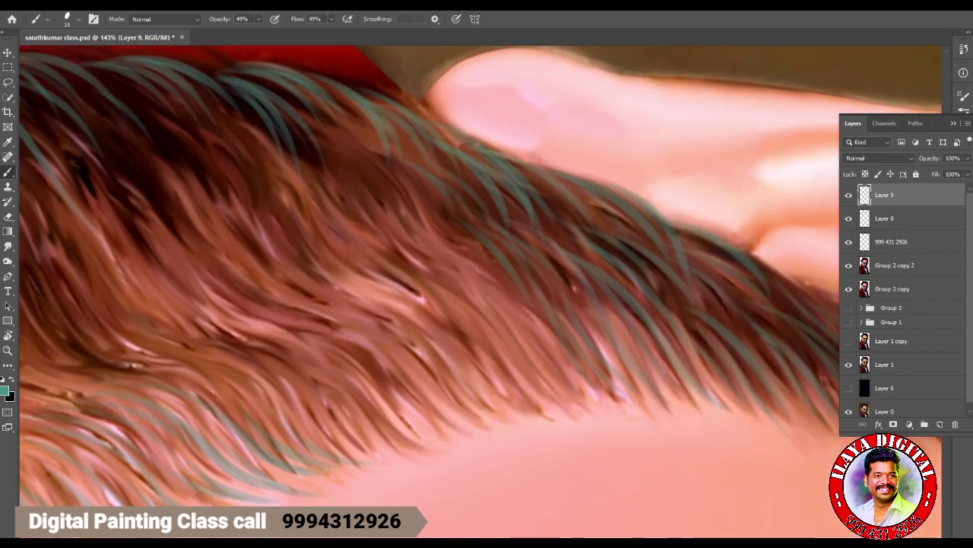
pyautogui.moveTo(342, 417); pyautogui.dragTo(417, 466)
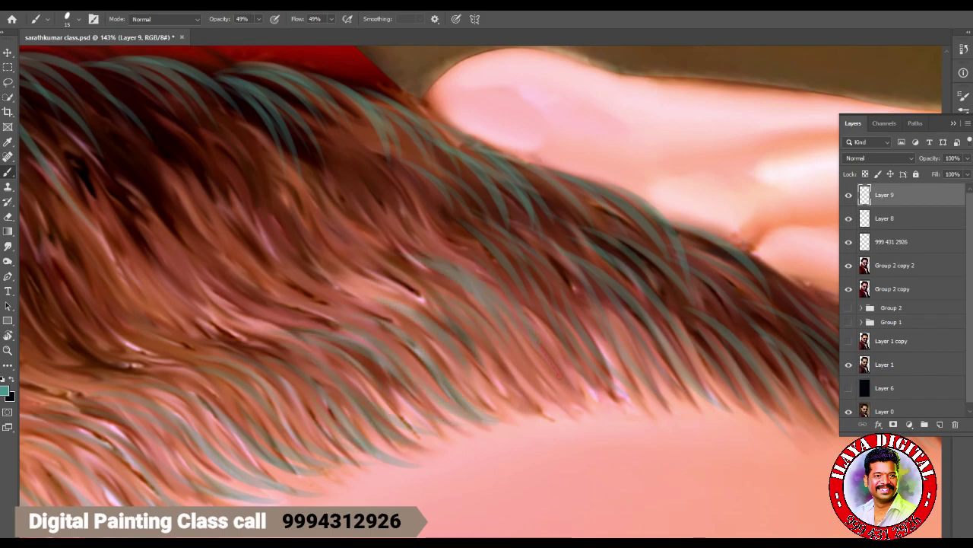
# Paint wavy teal strands through the middle of the brown beard section below the ear.
pyautogui.hscroll(-3, 481, 292)
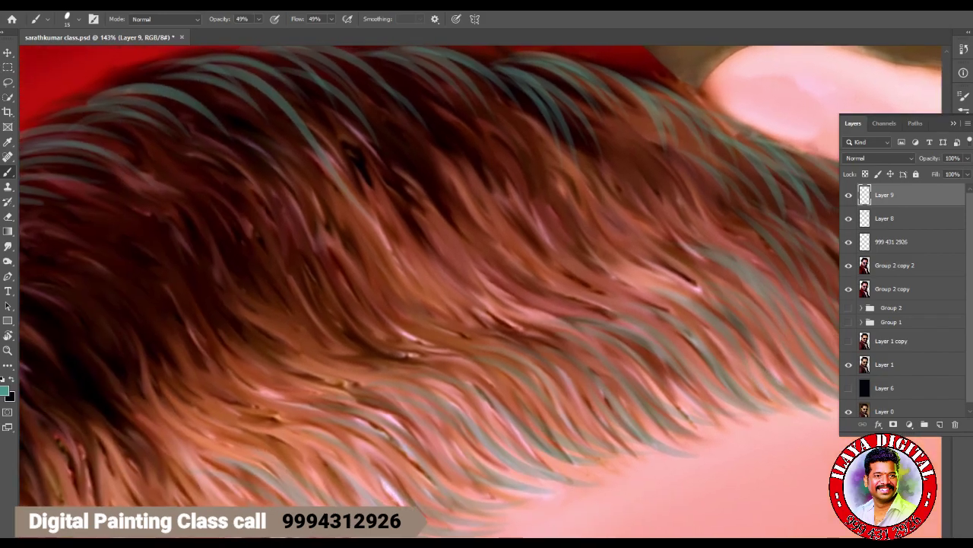
pyautogui.moveTo(476, 163); pyautogui.dragTo(561, 262)
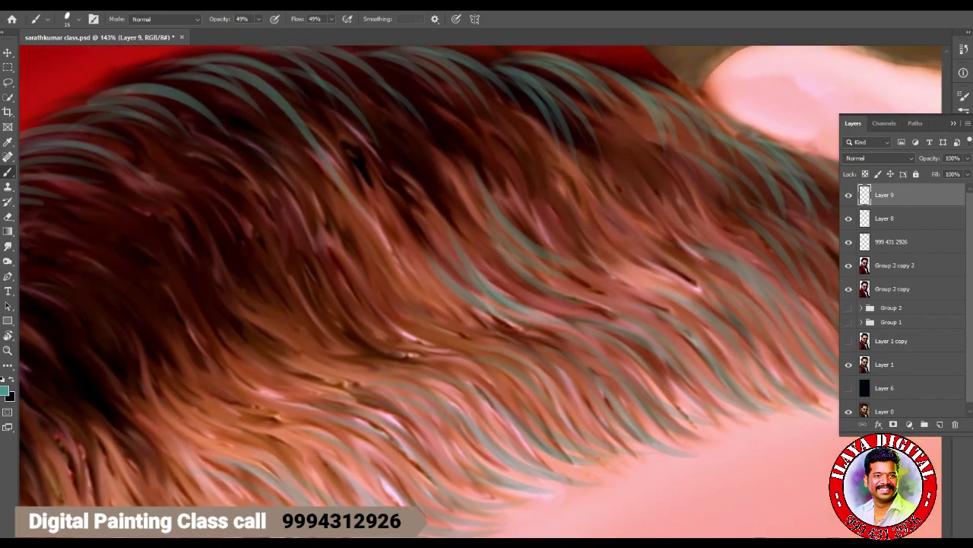
pyautogui.moveTo(386, 118); pyautogui.dragTo(510, 190)
pyautogui.moveTo(461, 119)
pyautogui.mouseDown()
pyautogui.moveTo(533, 213)
pyautogui.moveTo(538, 199)
pyautogui.mouseUp()
pyautogui.moveTo(500, 126)
pyautogui.mouseDown()
pyautogui.moveTo(573, 241)
pyautogui.moveTo(641, 262)
pyautogui.mouseUp()
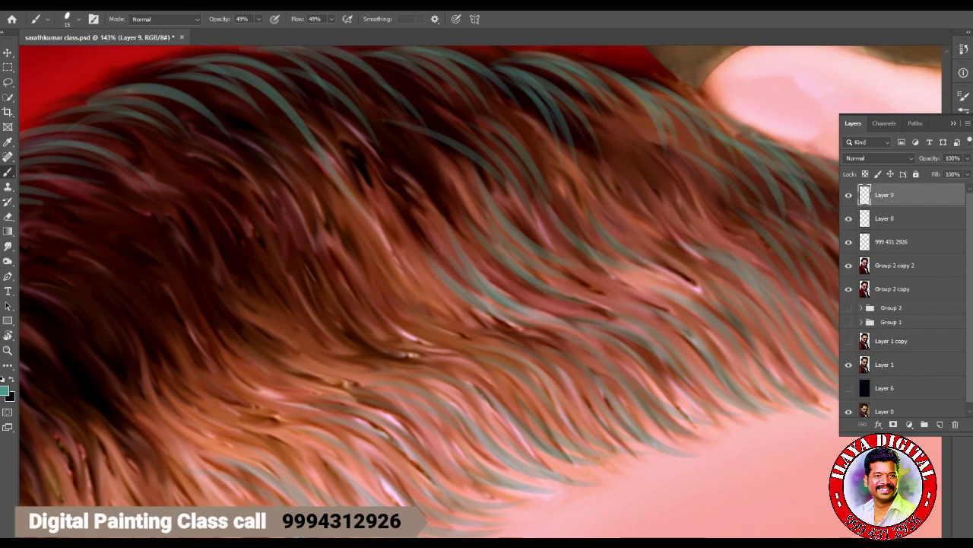
pyautogui.moveTo(648, 159); pyautogui.dragTo(741, 240)
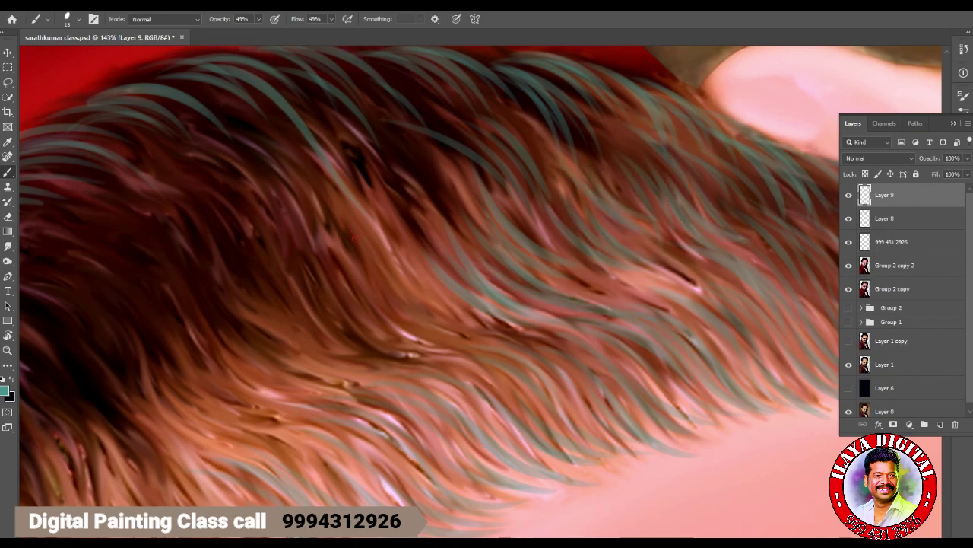
# Add teal strands across the orange-brown hairs between the cheek-edge strands and the dark beard section.
pyautogui.moveTo(432, 306); pyautogui.dragTo(526, 339)
pyautogui.moveTo(357, 272); pyautogui.dragTo(441, 331)
pyautogui.moveTo(294, 271); pyautogui.dragTo(372, 354)
pyautogui.moveTo(158, 200); pyautogui.dragTo(210, 268)
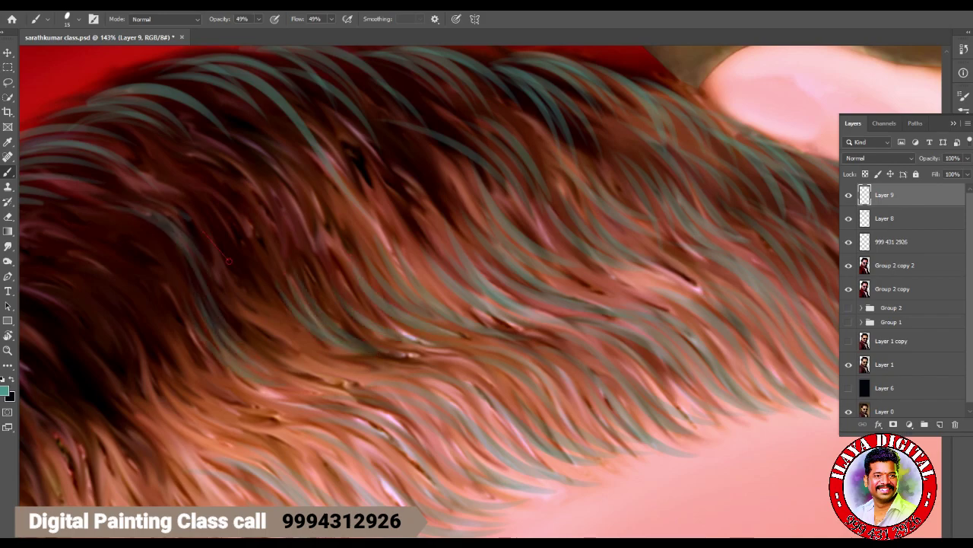
# Fill the dark reddish hairs between the collar-edge strands and the brown beard section with long teal strands.
pyautogui.moveTo(177, 187); pyautogui.dragTo(248, 278)
pyautogui.moveTo(240, 216); pyautogui.dragTo(287, 356)
pyautogui.moveTo(214, 154); pyautogui.dragTo(292, 257)
pyautogui.moveTo(251, 158); pyautogui.dragTo(311, 237)
pyautogui.moveTo(266, 146)
pyautogui.mouseDown()
pyautogui.moveTo(338, 222)
pyautogui.moveTo(376, 324)
pyautogui.mouseUp()
pyautogui.moveTo(336, 150); pyautogui.dragTo(385, 229)
pyautogui.moveTo(366, 140); pyautogui.dragTo(459, 228)
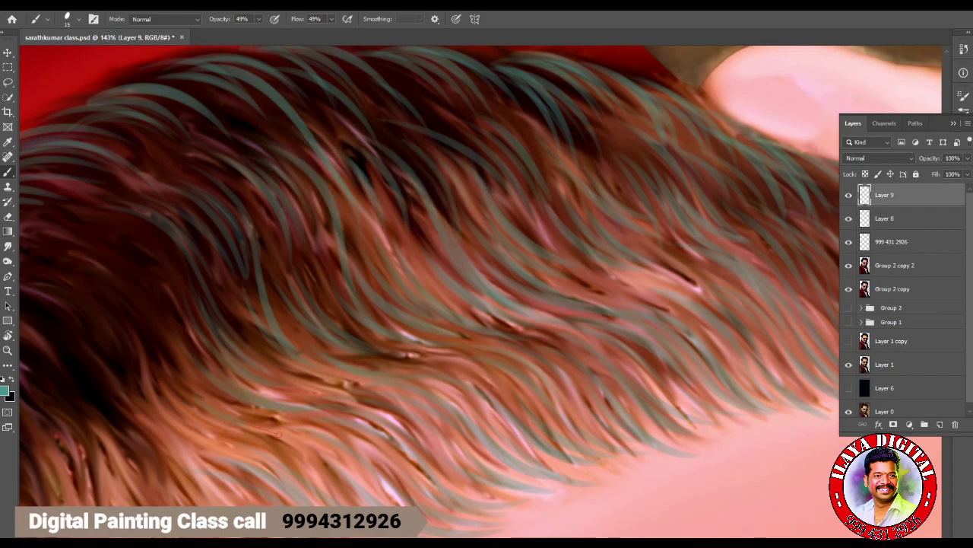
# Rotate the canvas and paint teal strands over the dark beard section level with the moustache tip.
pyautogui.press('r')
pyautogui.moveTo(479, 190); pyautogui.dragTo(448, 289)
pyautogui.press('b')
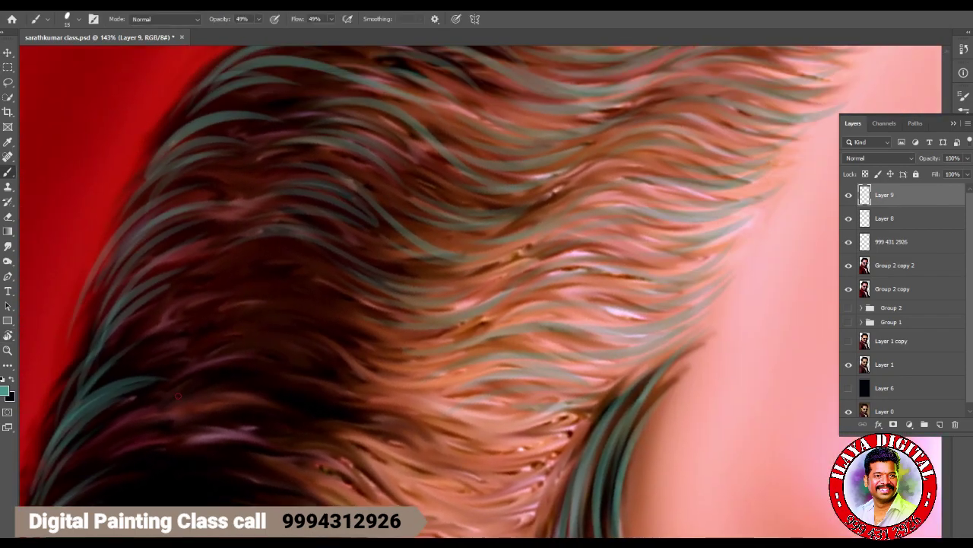
pyautogui.moveTo(342, 306)
pyautogui.mouseDown()
pyautogui.moveTo(307, 287)
pyautogui.moveTo(210, 292)
pyautogui.mouseUp()
pyautogui.moveTo(319, 274); pyautogui.dragTo(221, 267)
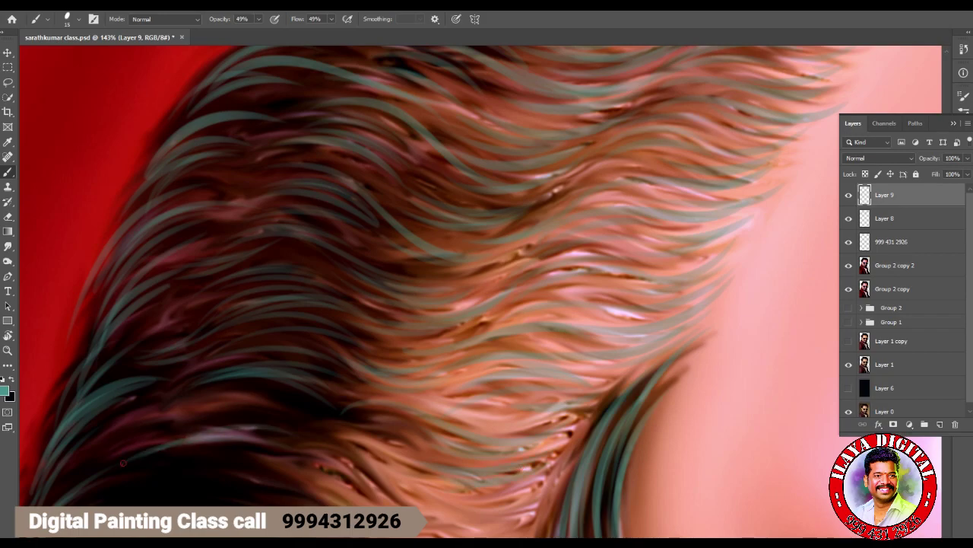
# Paint teal strands across the light brown beard hairs beside the moustache's curled end and into the adjoining dark hairs.
pyautogui.scroll(-3, 480, 289)
pyautogui.moveTo(477, 330); pyautogui.dragTo(369, 301)
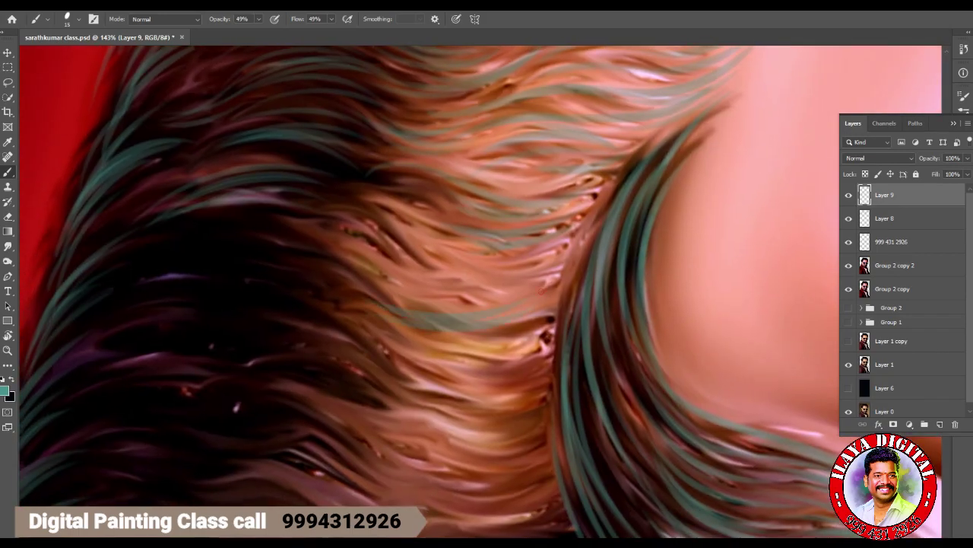
pyautogui.moveTo(243, 254)
pyautogui.mouseDown()
pyautogui.moveTo(310, 246)
pyautogui.moveTo(409, 272)
pyautogui.moveTo(388, 216)
pyautogui.mouseUp()
pyautogui.moveTo(315, 222); pyautogui.dragTo(403, 195)
pyautogui.scroll(-2, 479, 289)
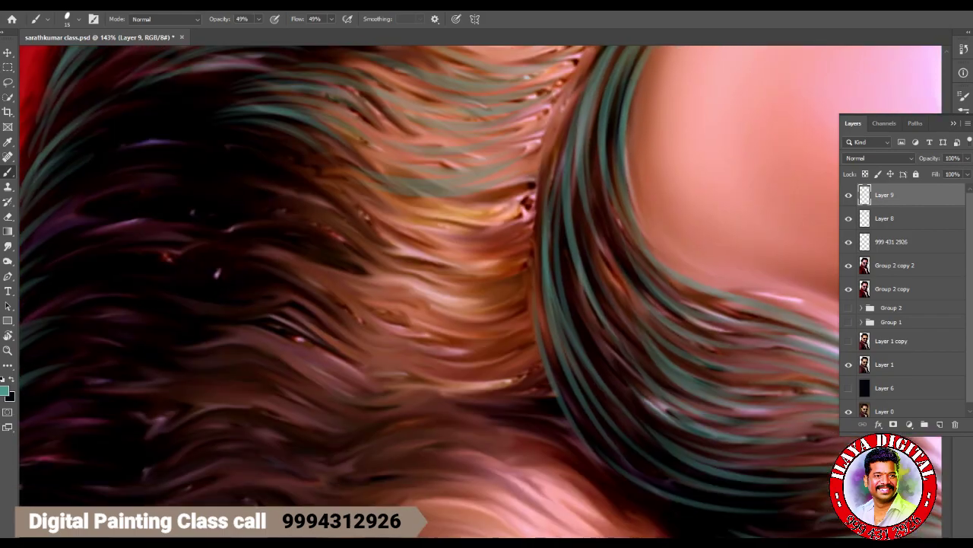
# Paint long arched teal strands over the black beard section next to the orange hairs beside the moustache.
pyautogui.moveTo(302, 272); pyautogui.dragTo(368, 298)
pyautogui.moveTo(196, 265); pyautogui.dragTo(362, 247)
pyautogui.moveTo(192, 245)
pyautogui.mouseDown()
pyautogui.moveTo(351, 236)
pyautogui.moveTo(335, 226)
pyautogui.mouseUp()
pyautogui.moveTo(140, 233); pyautogui.dragTo(327, 197)
pyautogui.moveTo(189, 202)
pyautogui.mouseDown()
pyautogui.moveTo(312, 192)
pyautogui.moveTo(339, 161)
pyautogui.mouseUp()
pyautogui.moveTo(150, 163); pyautogui.dragTo(392, 156)
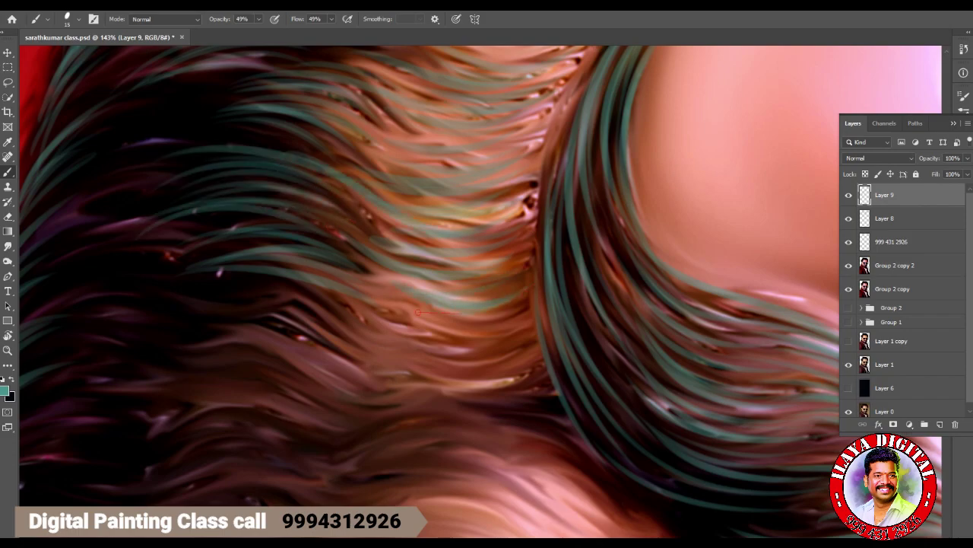
# Add teal strands to the lower orange-brown hairs right beside the moustache's outer curve.
pyautogui.moveTo(426, 327); pyautogui.dragTo(527, 308)
pyautogui.moveTo(407, 354); pyautogui.dragTo(519, 327)
pyautogui.moveTo(404, 376); pyautogui.dragTo(521, 353)
pyautogui.moveTo(403, 397); pyautogui.dragTo(514, 385)
# Layer arched teal strands over the dark brown hairs below the black beard section, leading into the orange-brown hairs.
pyautogui.moveTo(156, 402); pyautogui.dragTo(354, 369)
pyautogui.moveTo(188, 384); pyautogui.dragTo(338, 356)
pyautogui.moveTo(205, 362); pyautogui.dragTo(328, 333)
pyautogui.moveTo(216, 376); pyautogui.dragTo(426, 320)
pyautogui.moveTo(182, 325); pyautogui.dragTo(359, 296)
pyautogui.moveTo(214, 336); pyautogui.dragTo(354, 307)
pyautogui.moveTo(202, 323); pyautogui.dragTo(335, 312)
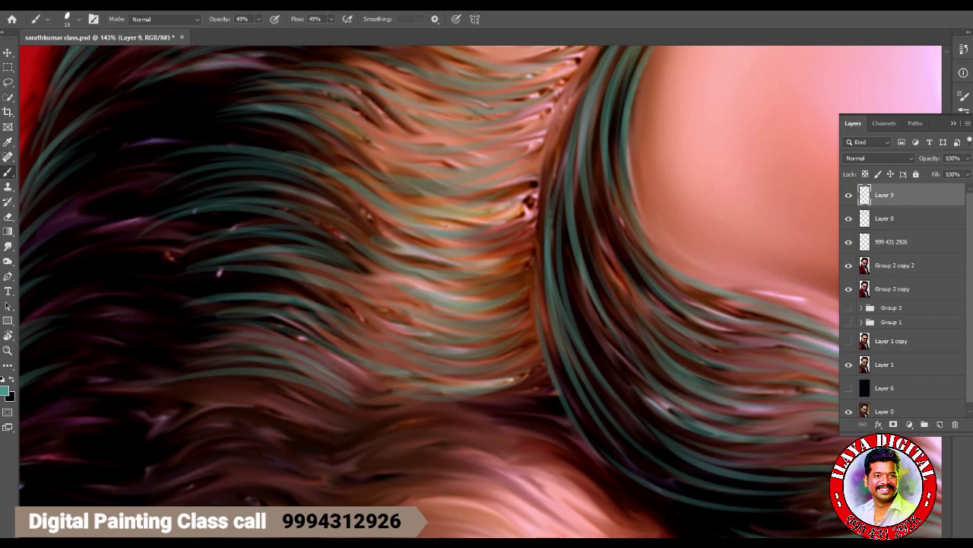
# Fill the black gap between the collar-edge strands and the inner beard strands with sweeping teal strands.
pyautogui.hscroll(-5, 480, 292)
pyautogui.moveTo(258, 384); pyautogui.dragTo(386, 336)
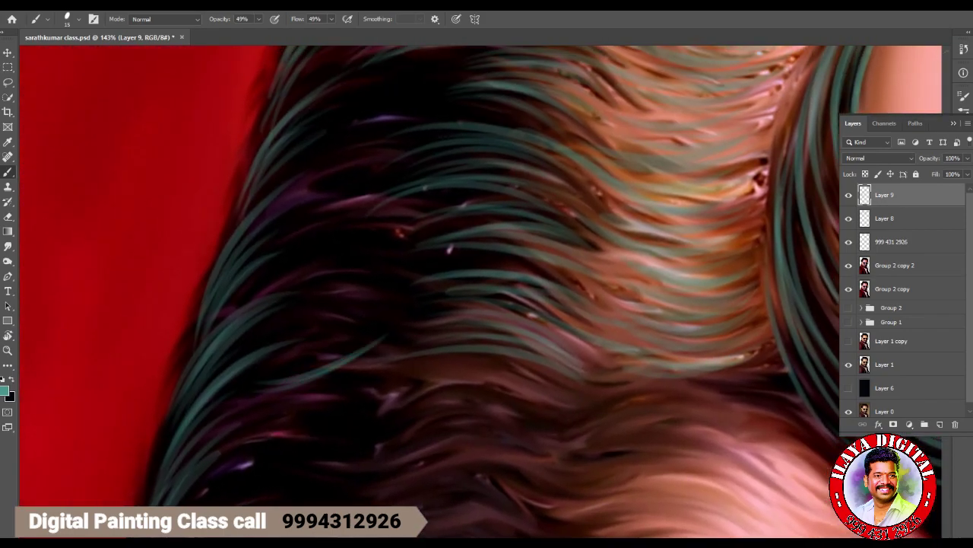
pyautogui.moveTo(312, 356); pyautogui.dragTo(467, 304)
pyautogui.moveTo(339, 319); pyautogui.dragTo(482, 288)
pyautogui.moveTo(306, 308); pyautogui.dragTo(467, 262)
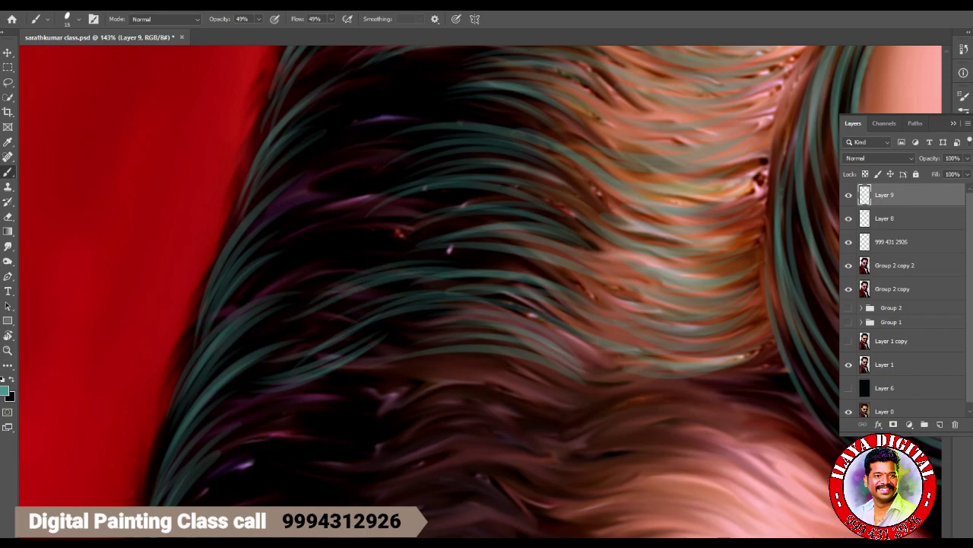
pyautogui.moveTo(327, 279); pyautogui.dragTo(473, 251)
pyautogui.moveTo(264, 283); pyautogui.dragTo(434, 236)
pyautogui.moveTo(273, 262); pyautogui.dragTo(425, 228)
# Paint more teal strands over the purple-tinted dark hairs beside the collar edge and undo the last stroke.
pyautogui.moveTo(291, 202); pyautogui.dragTo(402, 143)
pyautogui.moveTo(304, 187)
pyautogui.mouseDown()
pyautogui.moveTo(495, 99)
pyautogui.moveTo(480, 94)
pyautogui.mouseUp()
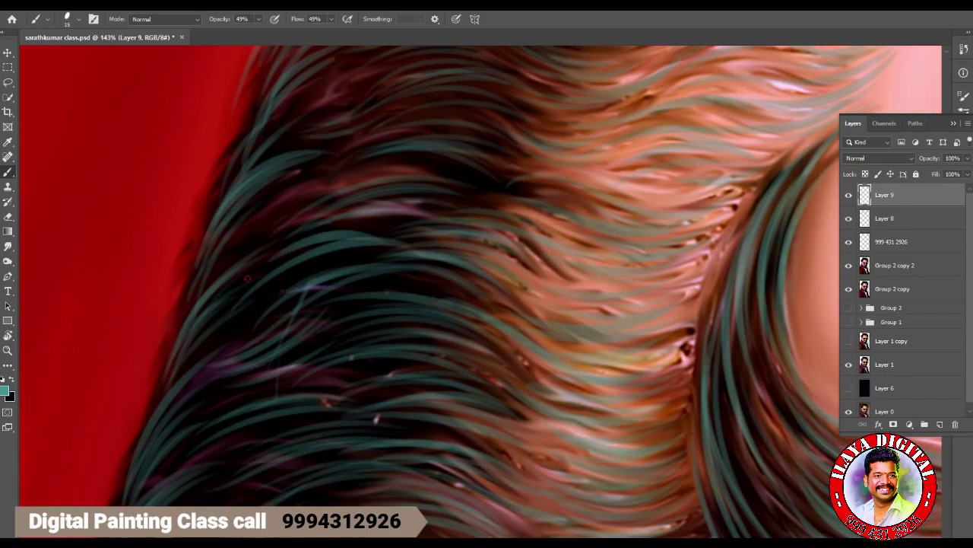
pyautogui.moveTo(260, 282); pyautogui.dragTo(394, 182)
pyautogui.moveTo(277, 219); pyautogui.dragTo(403, 148)
pyautogui.moveTo(217, 283); pyautogui.dragTo(310, 187)
pyautogui.moveTo(193, 353); pyautogui.dragTo(285, 293)
pyautogui.moveTo(171, 407); pyautogui.dragTo(282, 333)
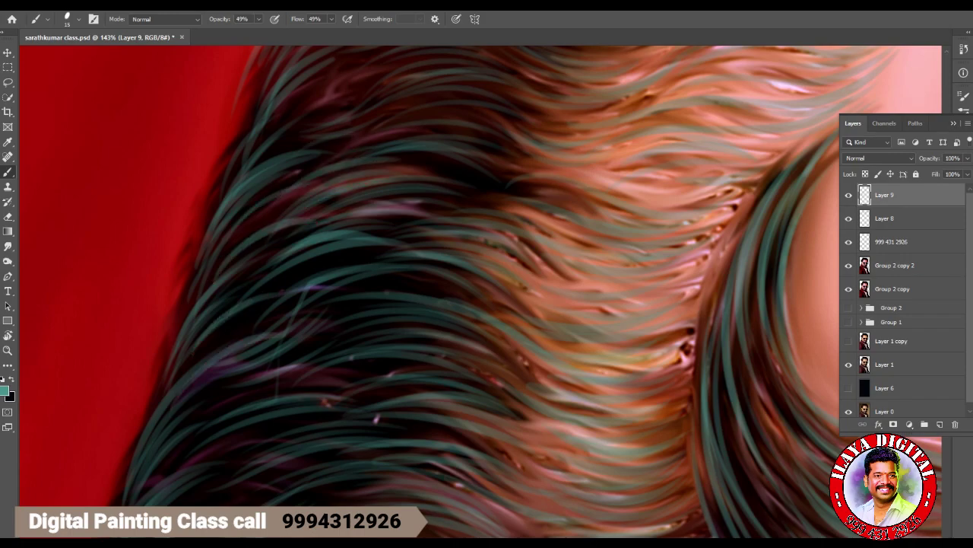
pyautogui.moveTo(375, 418)
pyautogui.mouseDown()
pyautogui.moveTo(438, 478)
pyautogui.moveTo(496, 423)
pyautogui.mouseUp()
pyautogui.moveTo(426, 502); pyautogui.dragTo(505, 449)
pyautogui.hotkey('ctrl', 'z')
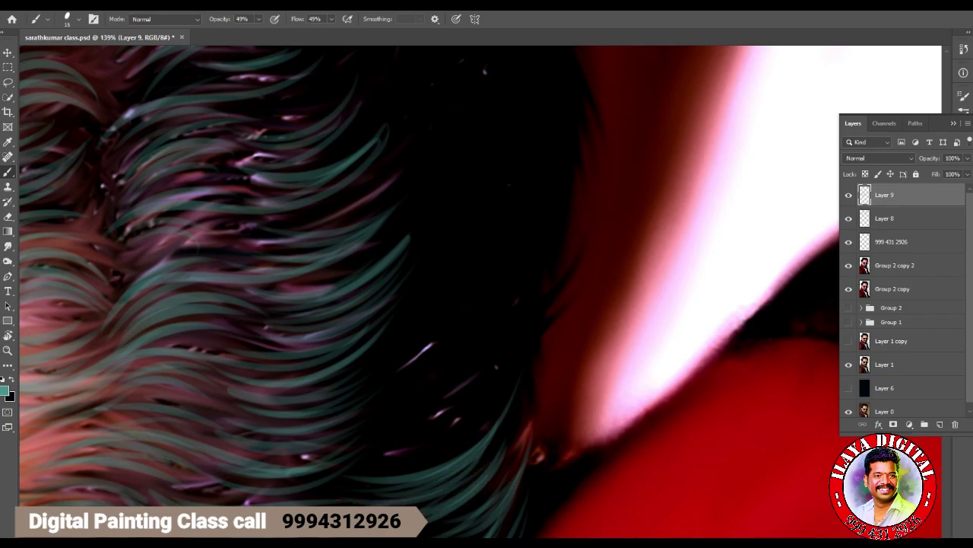
# Set the brush opacity to 17%, rotate the canvas and paint faint teal strands in the black area under the chin.
pyautogui.moveTo(259, 19); pyautogui.dragTo(244, 32)
pyautogui.press('r')
pyautogui.moveTo(480, 152); pyautogui.dragTo(620, 292)
pyautogui.moveTo(236, 338); pyautogui.dragTo(258, 421)
pyautogui.moveTo(168, 312)
pyautogui.mouseDown()
pyautogui.moveTo(229, 407)
pyautogui.moveTo(270, 433)
pyautogui.mouseUp()
pyautogui.moveTo(337, 414)
pyautogui.mouseDown()
pyautogui.moveTo(454, 467)
pyautogui.moveTo(289, 445)
pyautogui.mouseUp()
pyautogui.moveTo(487, 426); pyautogui.dragTo(651, 430)
pyautogui.moveTo(651, 441); pyautogui.dragTo(557, 481)
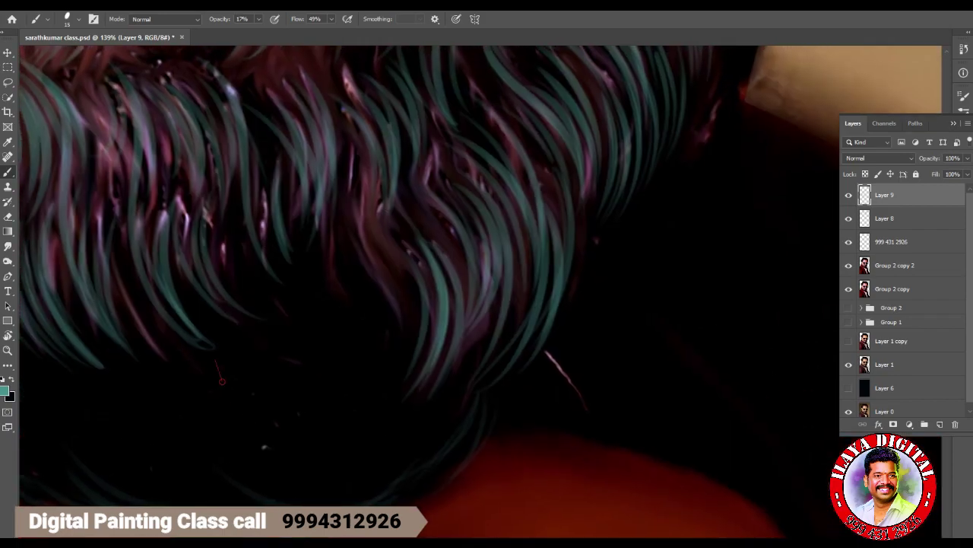
# Add faint teal strands below the chin hairs across the remaining black area at the beard's bottom.
pyautogui.moveTo(244, 364); pyautogui.dragTo(312, 441)
pyautogui.moveTo(288, 348); pyautogui.dragTo(357, 441)
pyautogui.moveTo(220, 411); pyautogui.dragTo(263, 447)
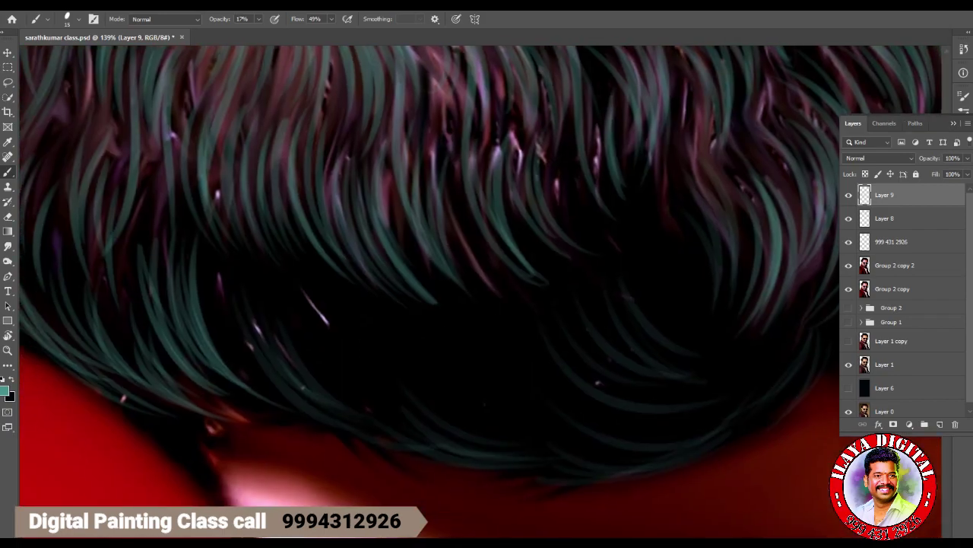
pyautogui.moveTo(275, 296); pyautogui.dragTo(426, 380)
pyautogui.moveTo(448, 335); pyautogui.dragTo(517, 372)
pyautogui.moveTo(274, 289); pyautogui.dragTo(342, 384)
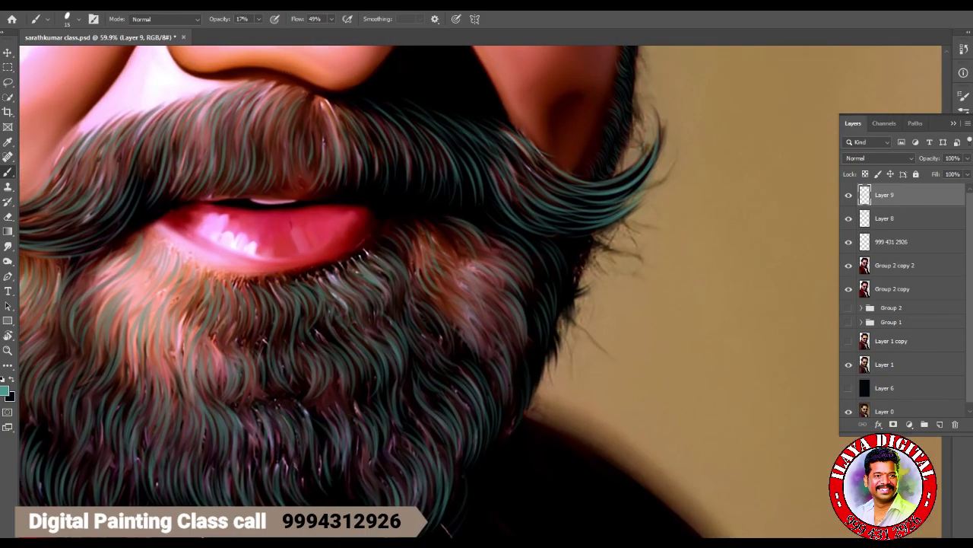
pyautogui.scroll(-5, 337, 403)
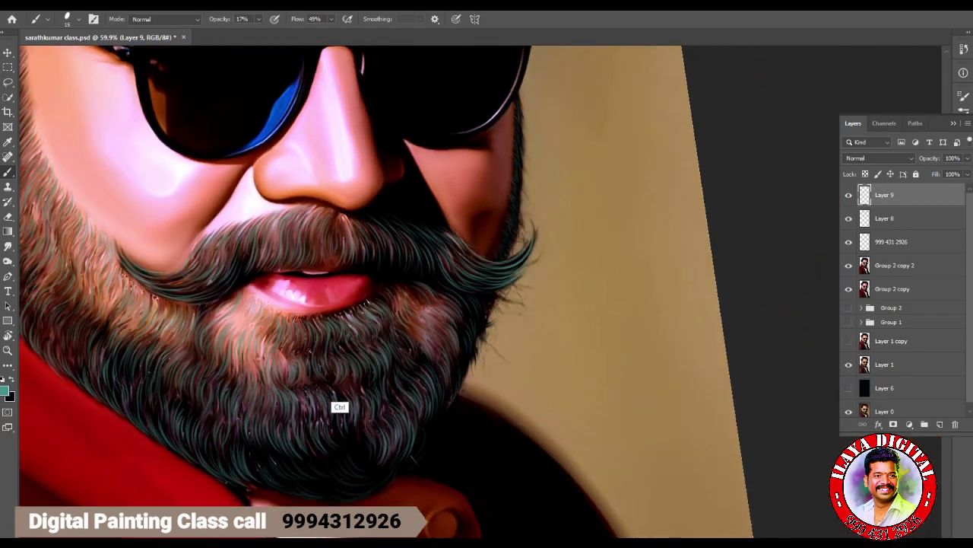
pyautogui.scroll(5, 504, 351)
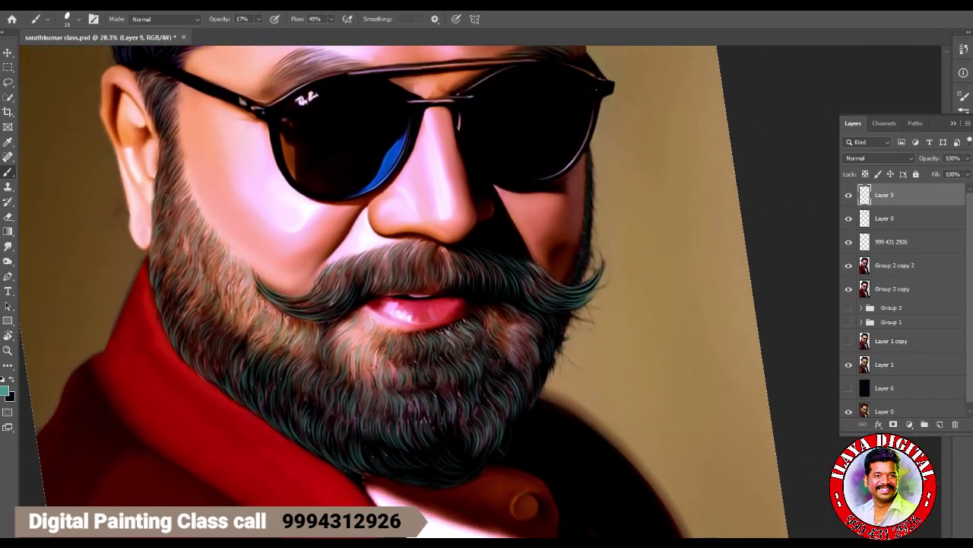
pyautogui.scroll(-5, 504, 351)
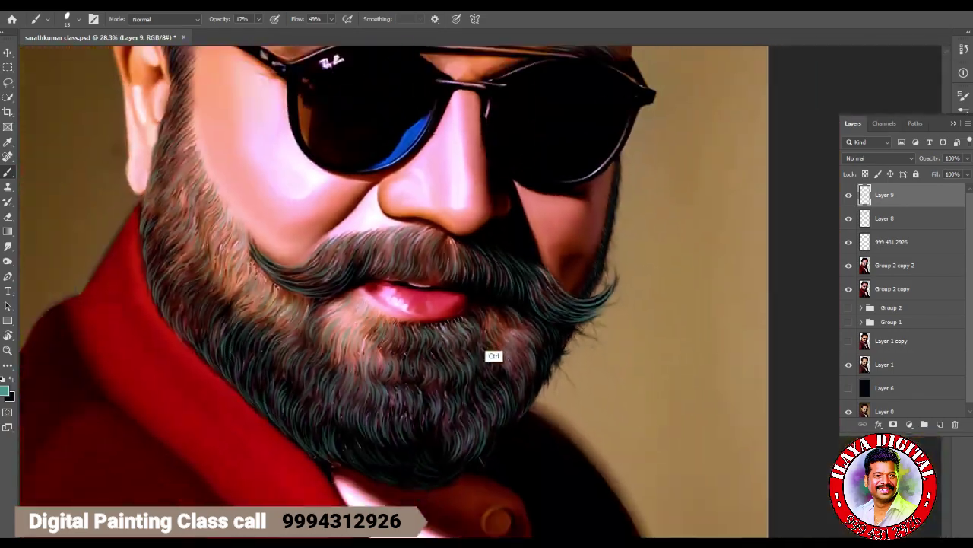
pyautogui.scroll(4, 461, 367)
pyautogui.scroll(2, 556, 304)
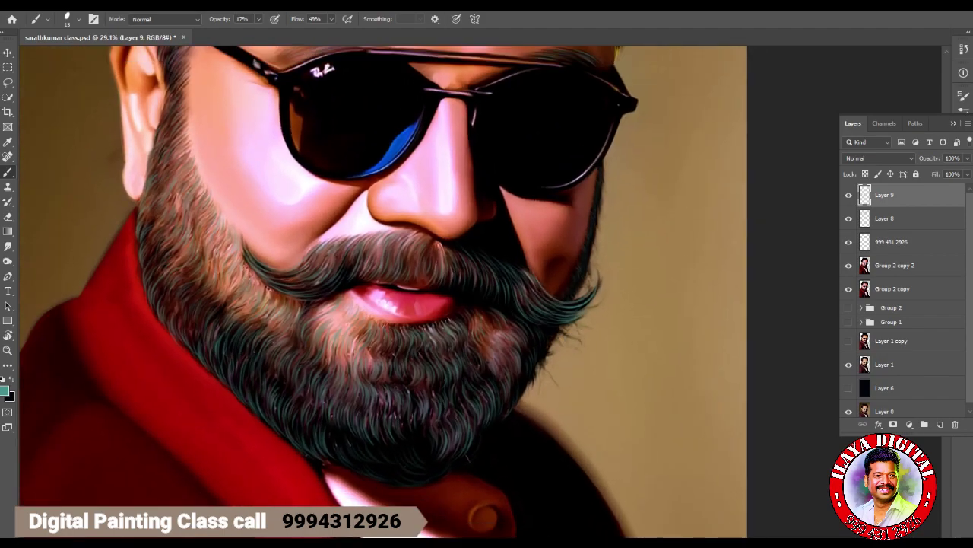
# Switch to the Burn tool and make the Group 2 copy 2 layer active for darkening the beard.
pyautogui.press('o')
pyautogui.click(895, 264)
pyautogui.scroll(2, 460, 365)
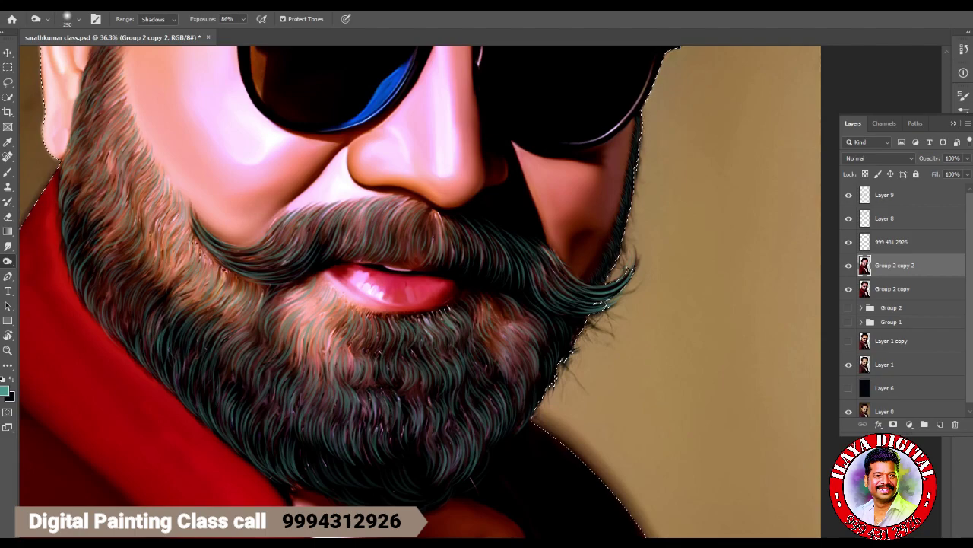
# Burn the shadows of the full beard, cheek hair, moustache and sideburns at 86% exposure.
pyautogui.moveTo(114, 190)
pyautogui.mouseDown()
pyautogui.moveTo(304, 426)
pyautogui.moveTo(99, 168)
pyautogui.moveTo(289, 380)
pyautogui.moveTo(220, 289)
pyautogui.moveTo(380, 410)
pyautogui.moveTo(501, 350)
pyautogui.moveTo(456, 456)
pyautogui.moveTo(532, 319)
pyautogui.mouseUp()
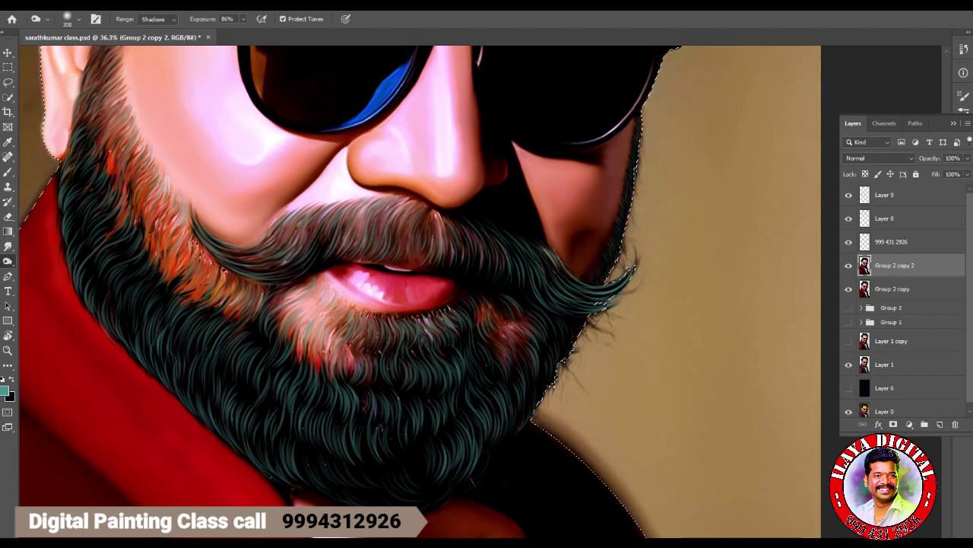
pyautogui.moveTo(281, 365)
pyautogui.mouseDown()
pyautogui.moveTo(357, 304)
pyautogui.moveTo(457, 327)
pyautogui.moveTo(525, 319)
pyautogui.moveTo(403, 229)
pyautogui.moveTo(304, 228)
pyautogui.moveTo(213, 251)
pyautogui.moveTo(434, 243)
pyautogui.moveTo(441, 220)
pyautogui.moveTo(609, 297)
pyautogui.moveTo(517, 331)
pyautogui.moveTo(183, 262)
pyautogui.moveTo(114, 137)
pyautogui.mouseUp()
pyautogui.moveTo(129, 182); pyautogui.dragTo(160, 229)
pyautogui.moveTo(632, 145); pyautogui.dragTo(593, 320)
pyautogui.moveTo(456, 266); pyautogui.dragTo(578, 381)
pyautogui.moveTo(148, 98)
pyautogui.mouseDown()
pyautogui.moveTo(221, 228)
pyautogui.moveTo(168, 282)
pyautogui.mouseUp()
# Clear and restore the portrait selection, and burn the shadows of the eyebrow above the Ray-Ban logo lens.
pyautogui.hotkey('ctrl', 'd')
pyautogui.scroll(-3, 628, 441)
pyautogui.scroll(3, 647, 444)
pyautogui.scroll(-1, 641, 443)
pyautogui.scroll(2, 641, 444)
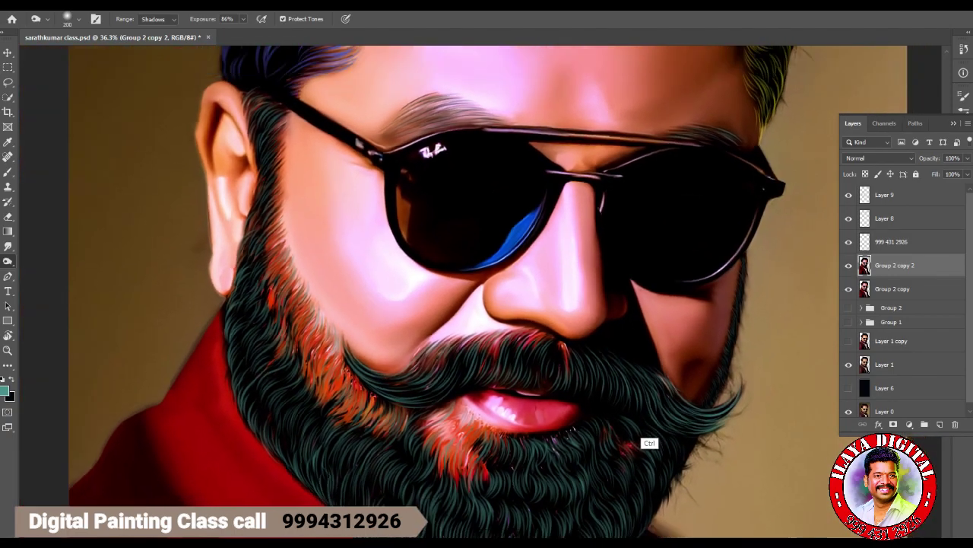
pyautogui.scroll(-3, 641, 444)
pyautogui.hotkey('ctrl', 'shift', 'd')
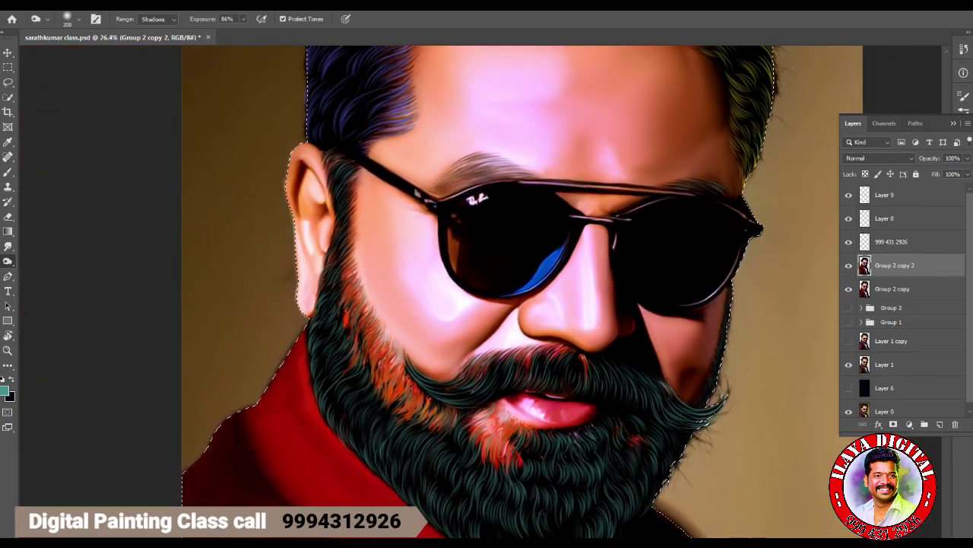
pyautogui.moveTo(452, 178); pyautogui.dragTo(512, 158)
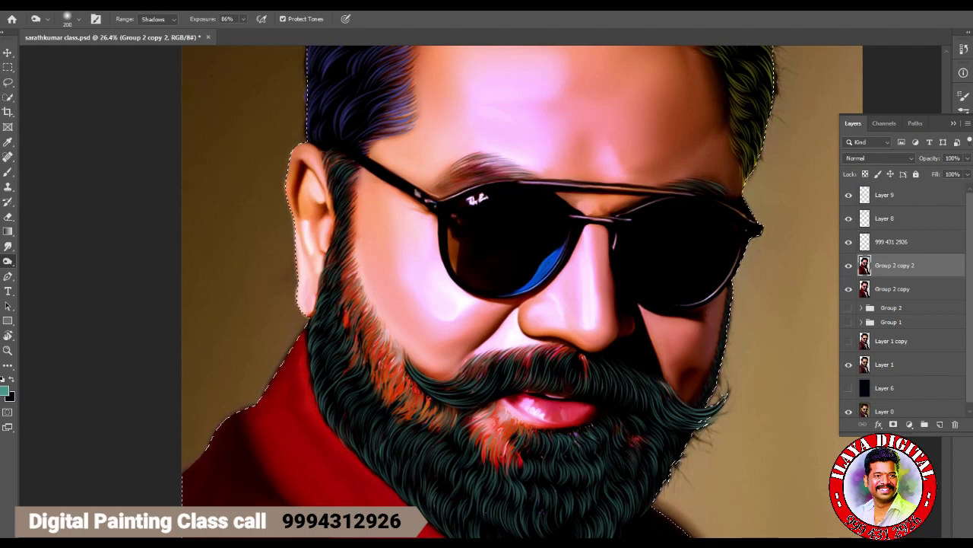
pyautogui.moveTo(388, 76); pyautogui.dragTo(396, 131)
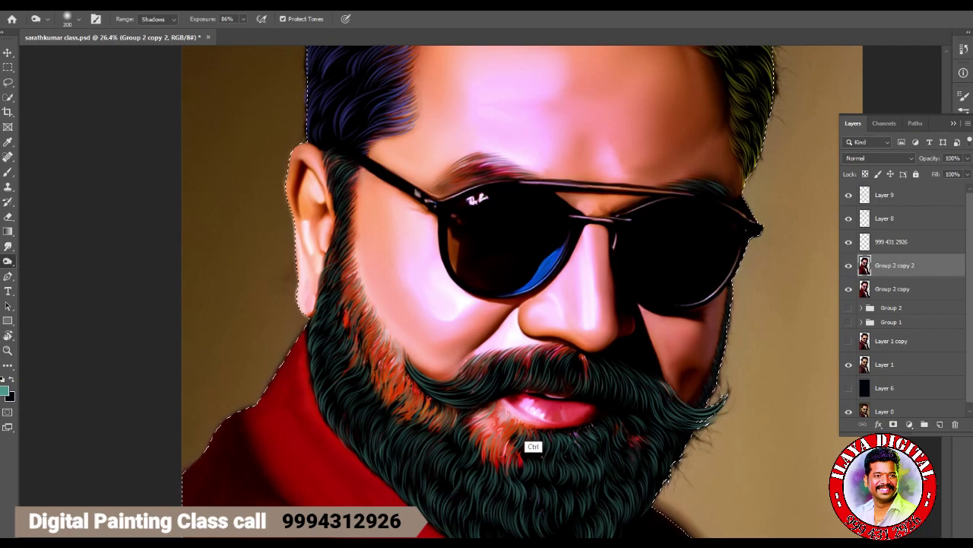
# Undo the burn strokes on the eyebrow, moustache, sideburns and beard.
pyautogui.hotkey('ctrl', 'z')
pyautogui.hotkey('ctrl', 'z')
pyautogui.hotkey('ctrl', 'z')
pyautogui.hotkey('ctrl', 'z')
pyautogui.hotkey('ctrl', 'z')
pyautogui.hotkey('ctrl', 'z')
pyautogui.hotkey('ctrl', 'z')
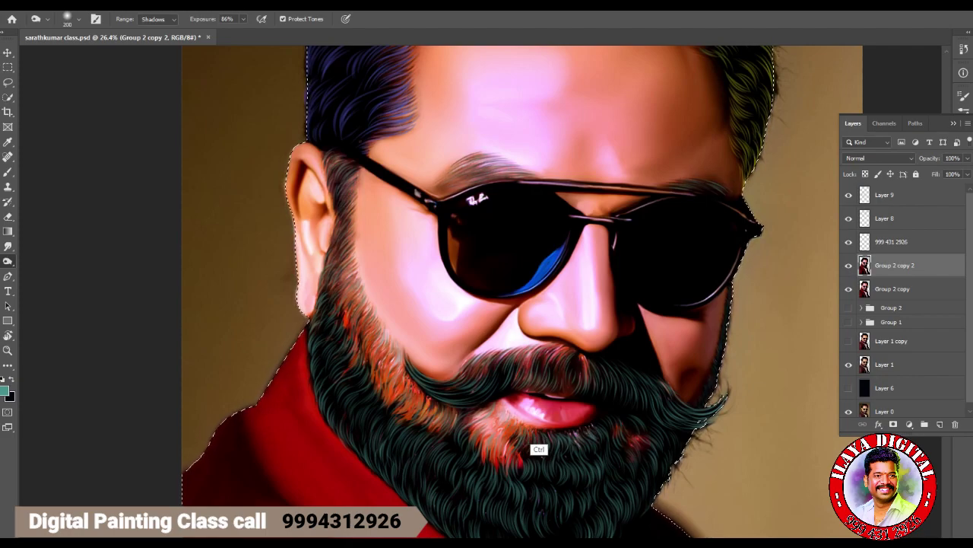
pyautogui.hotkey('ctrl', 'z')
pyautogui.hotkey('ctrl', 'z')
pyautogui.hotkey('ctrl', 'z')
pyautogui.hotkey('ctrl', 'z')
pyautogui.hotkey('ctrl', 'z')
pyautogui.hotkey('ctrl', 'z')
pyautogui.hotkey('ctrl', 'z')
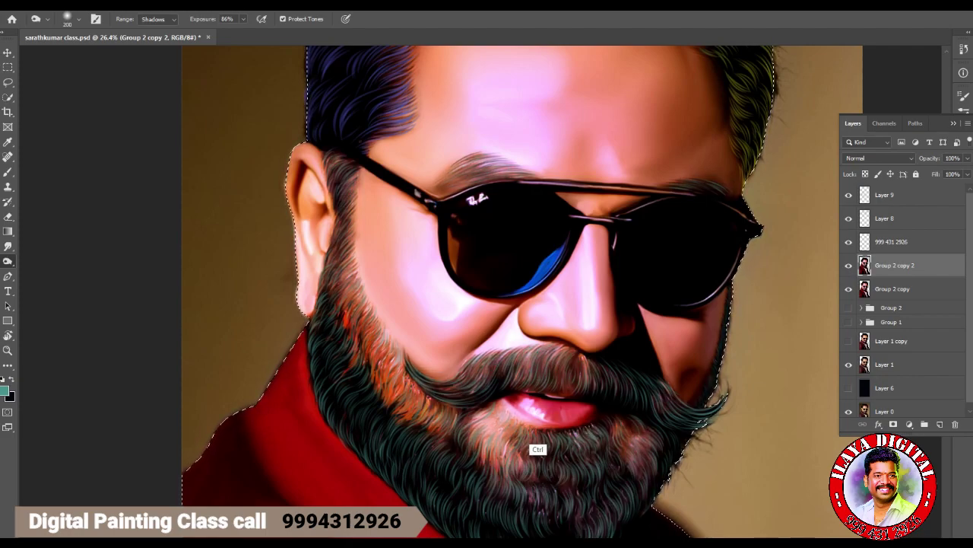
pyautogui.hotkey('ctrl', 'z')
pyautogui.hotkey('ctrl', 'z')
pyautogui.hotkey('ctrl', 'z')
# Burn the shadows along the sideburn, cheek beard and chin beard again, enlarging the brush to 300 for the chin.
pyautogui.scroll(2, 366, 221)
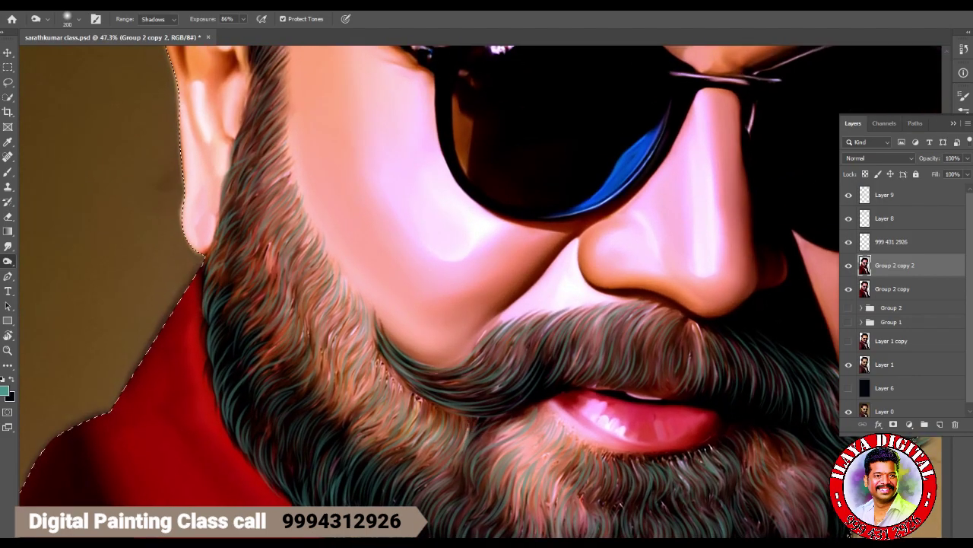
pyautogui.scroll(2, 366, 222)
pyautogui.moveTo(308, 95)
pyautogui.mouseDown()
pyautogui.moveTo(304, 152)
pyautogui.moveTo(327, 289)
pyautogui.moveTo(281, 441)
pyautogui.moveTo(331, 304)
pyautogui.moveTo(362, 495)
pyautogui.moveTo(350, 312)
pyautogui.moveTo(296, 122)
pyautogui.mouseUp()
pyautogui.moveTo(319, 274)
pyautogui.mouseDown()
pyautogui.moveTo(426, 426)
pyautogui.moveTo(494, 449)
pyautogui.moveTo(608, 517)
pyautogui.moveTo(357, 445)
pyautogui.moveTo(278, 289)
pyautogui.moveTo(228, 228)
pyautogui.mouseUp()
pyautogui.moveTo(457, 304); pyautogui.dragTo(333, 199)
pyautogui.press(']')
pyautogui.press(']')
pyautogui.press(']')
pyautogui.moveTo(430, 391)
pyautogui.mouseDown()
pyautogui.moveTo(464, 426)
pyautogui.moveTo(631, 380)
pyautogui.moveTo(646, 486)
pyautogui.mouseUp()
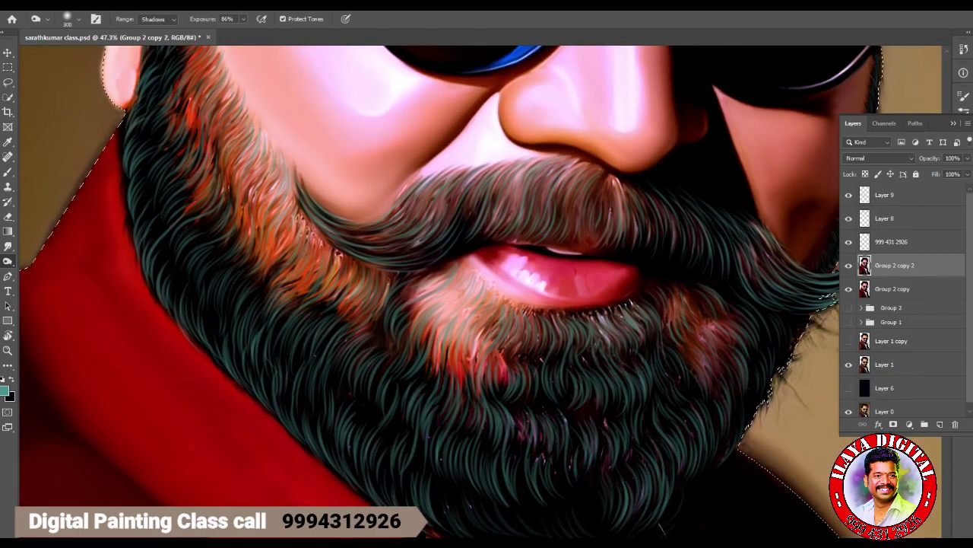
# Burn the moustache's shaded outer end and reduce the brush size to 275.
pyautogui.press('[')
pyautogui.moveTo(760, 251)
pyautogui.mouseDown()
pyautogui.moveTo(775, 243)
pyautogui.moveTo(722, 365)
pyautogui.moveTo(765, 399)
pyautogui.moveTo(784, 342)
pyautogui.mouseUp()
pyautogui.press('[')
pyautogui.press('[')
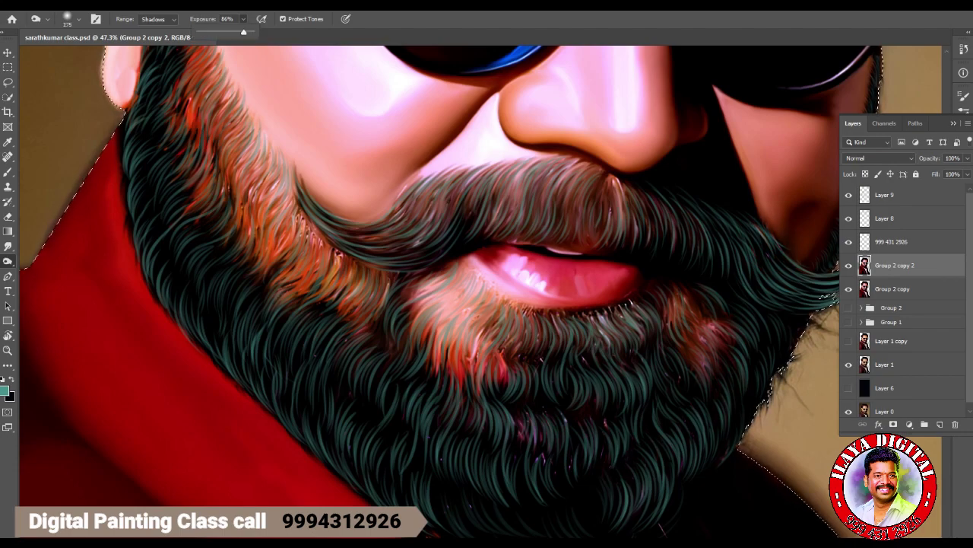
# Set the burn range to Midtones and darken the moustache, the reddish cheek beard and the hair below the lip.
pyautogui.click(159, 19)
pyautogui.click(150, 37)
pyautogui.moveTo(494, 205); pyautogui.dragTo(616, 209)
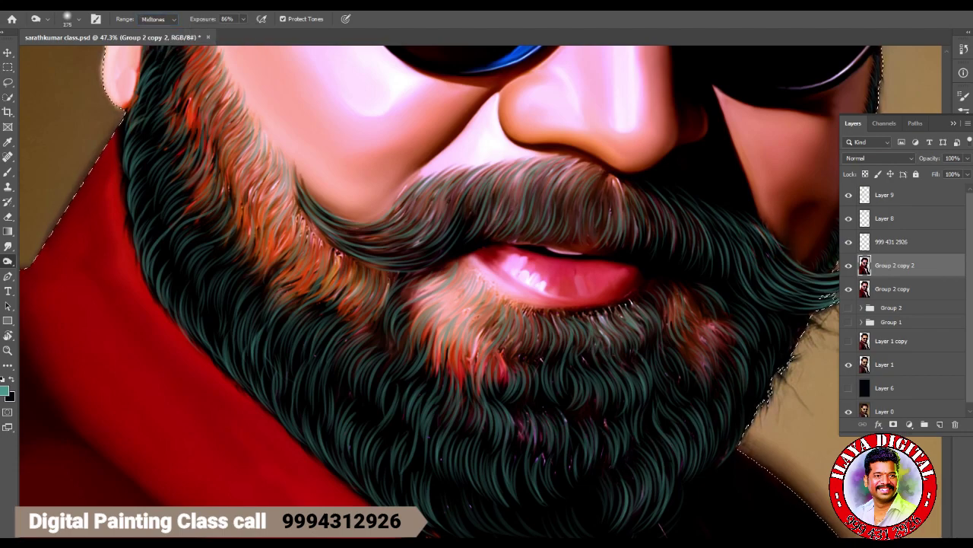
pyautogui.moveTo(563, 168)
pyautogui.mouseDown()
pyautogui.moveTo(406, 221)
pyautogui.moveTo(266, 200)
pyautogui.moveTo(356, 305)
pyautogui.moveTo(525, 327)
pyautogui.moveTo(688, 315)
pyautogui.moveTo(448, 349)
pyautogui.mouseUp()
pyautogui.moveTo(228, 99)
pyautogui.mouseDown()
pyautogui.moveTo(251, 167)
pyautogui.moveTo(301, 236)
pyautogui.mouseUp()
pyautogui.moveTo(456, 228); pyautogui.dragTo(509, 377)
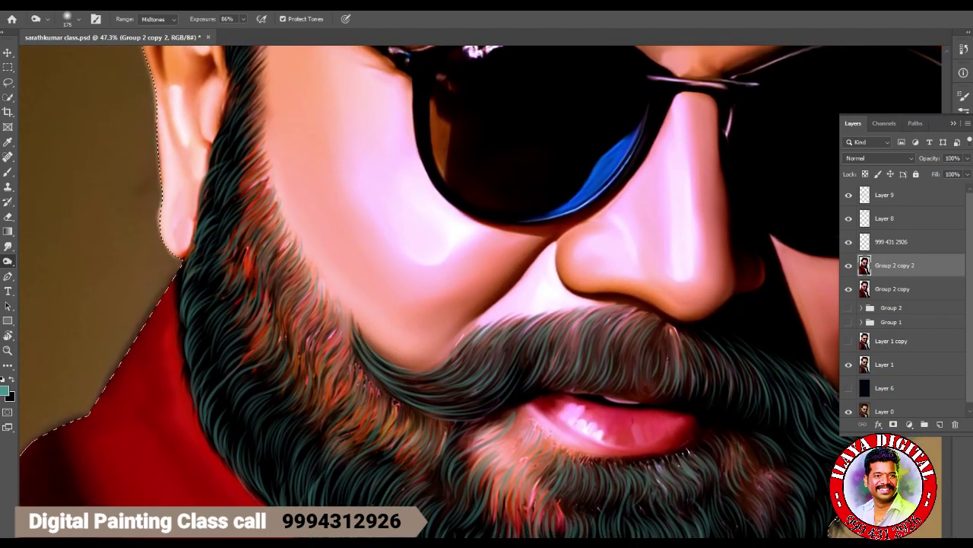
pyautogui.scroll(-2, 698, 388)
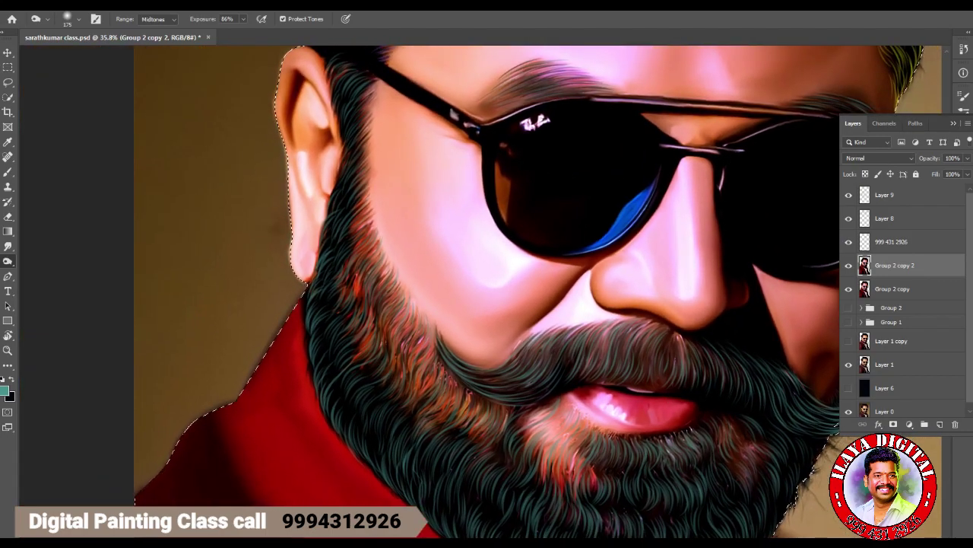
pyautogui.scroll(-2, 487, 292)
pyautogui.hscroll(3, 486, 292)
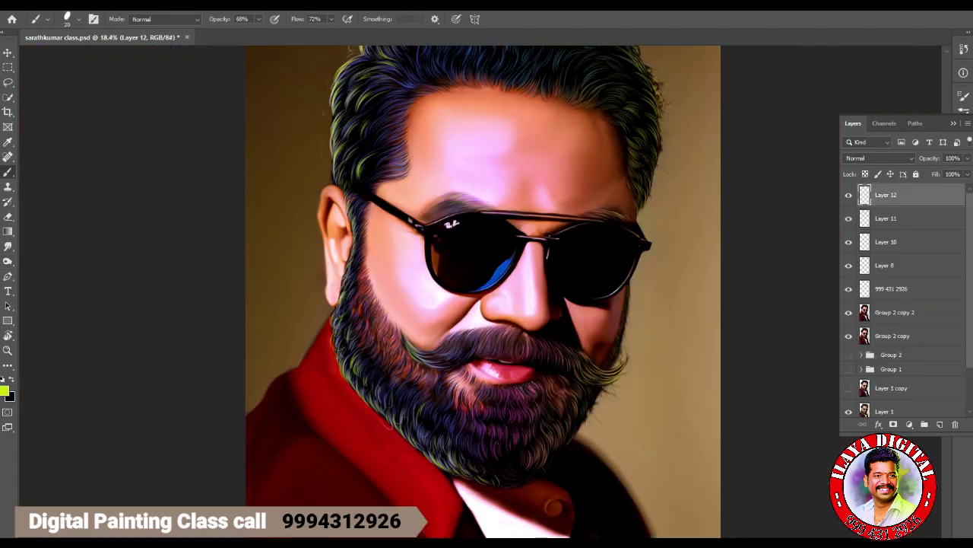
# Rotate the canvas to 42° and paint lime-green strands through the moustache's curled end on Layer 12.
pyautogui.scroll(2, 504, 388)
pyautogui.scroll(3, 505, 392)
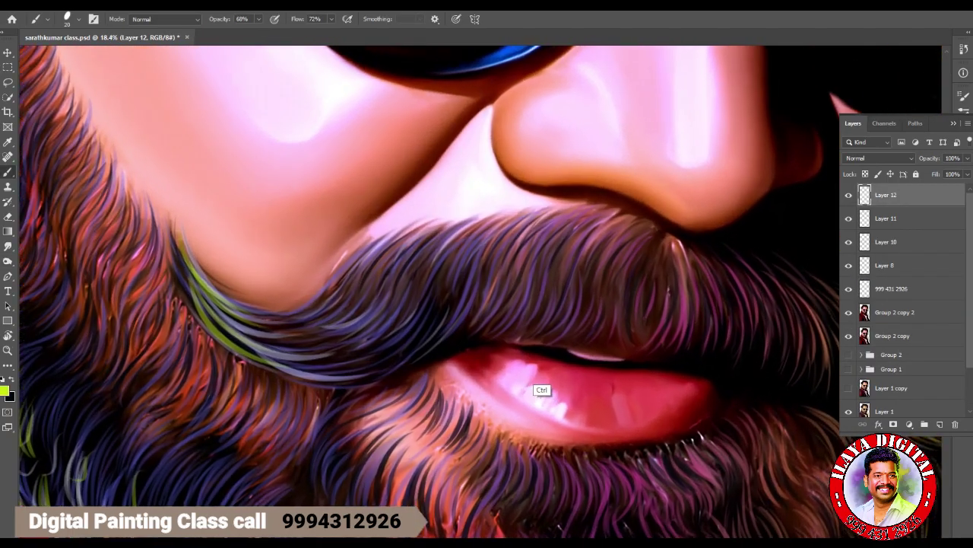
pyautogui.press('r')
pyautogui.moveTo(474, 310)
pyautogui.mouseDown()
pyautogui.moveTo(532, 358)
pyautogui.moveTo(582, 370)
pyautogui.mouseUp()
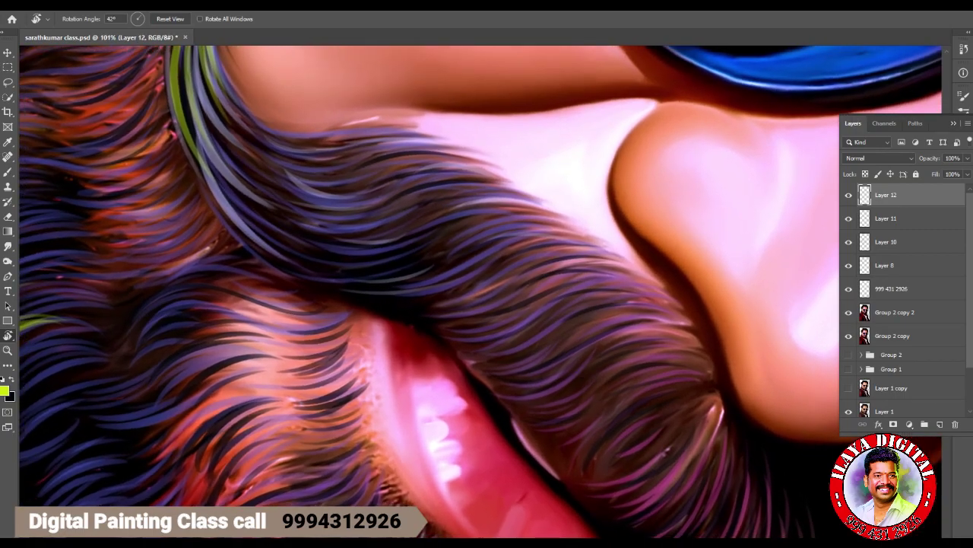
pyautogui.press('b')
pyautogui.scroll(1, 582, 369)
pyautogui.moveTo(266, 316); pyautogui.dragTo(415, 389)
pyautogui.moveTo(276, 333)
pyautogui.mouseDown()
pyautogui.moveTo(428, 372)
pyautogui.moveTo(414, 380)
pyautogui.mouseUp()
pyautogui.moveTo(286, 348)
pyautogui.mouseDown()
pyautogui.moveTo(422, 388)
pyautogui.moveTo(419, 406)
pyautogui.mouseUp()
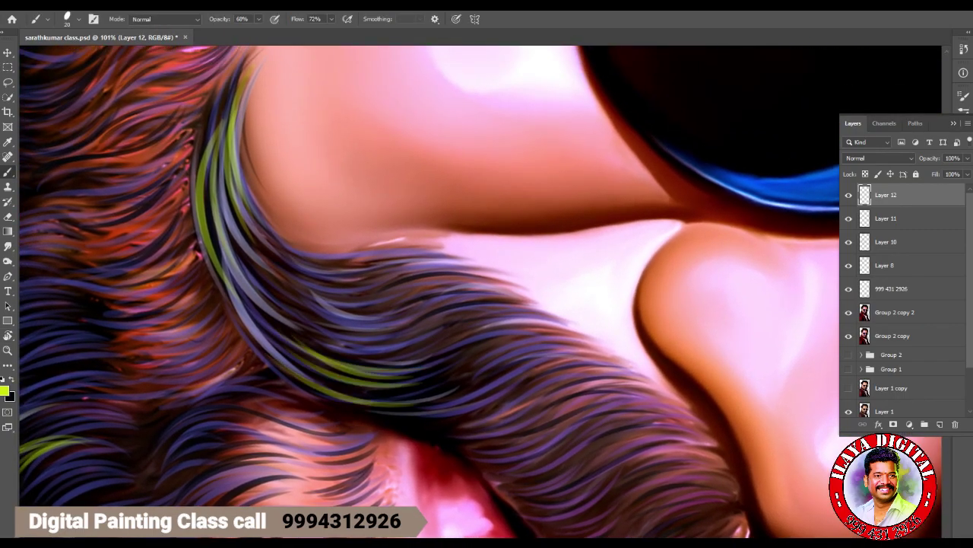
pyautogui.moveTo(268, 281); pyautogui.dragTo(382, 318)
pyautogui.moveTo(266, 289); pyautogui.dragTo(377, 339)
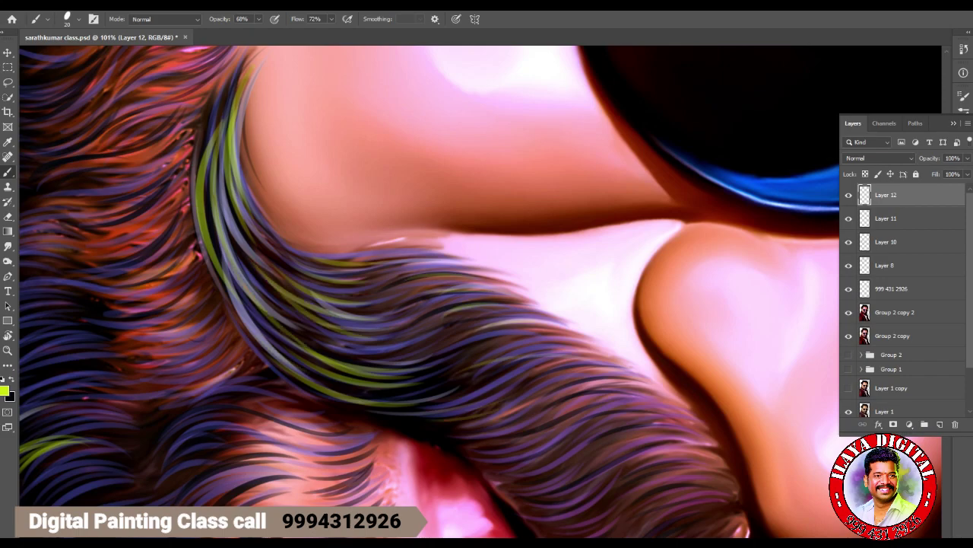
# Rotate the canvas to 144°, set the foreground colour to magenta (H 313, S 79, B 93) and test a strand on the temple hair.
pyautogui.scroll(-6, 502, 346)
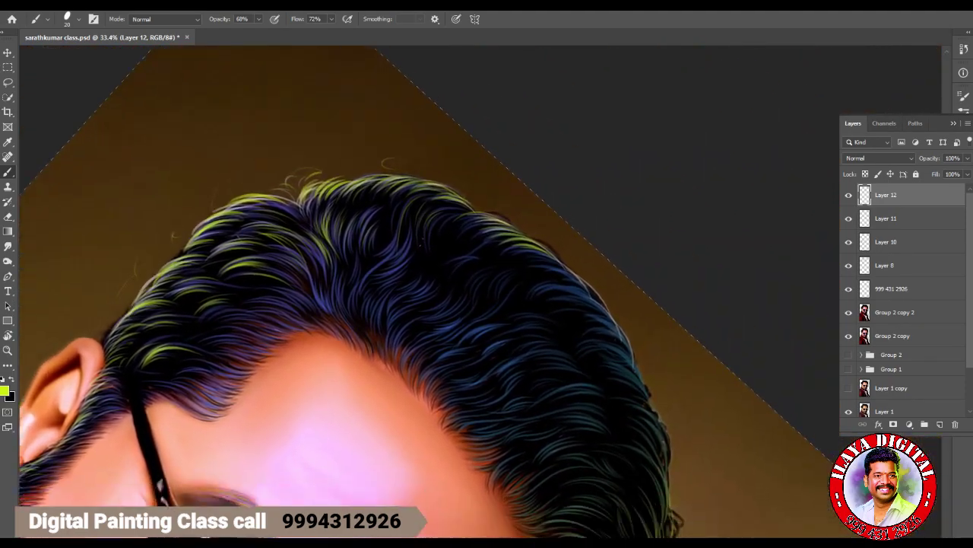
pyautogui.moveTo(532, 190); pyautogui.dragTo(426, 137)
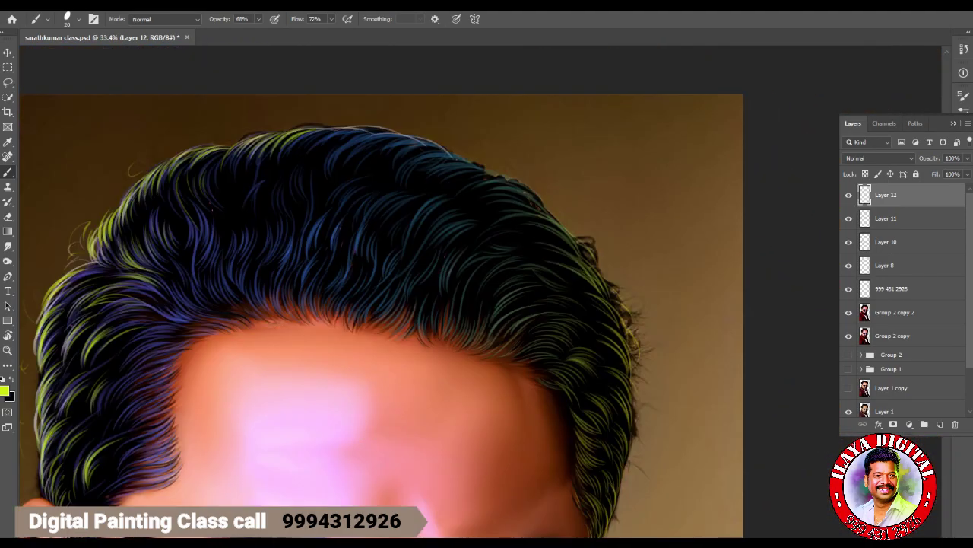
pyautogui.scroll(-3, 360, 314)
pyautogui.press('r')
pyautogui.moveTo(360, 314); pyautogui.dragTo(566, 207)
pyautogui.scroll(8, 532, 320)
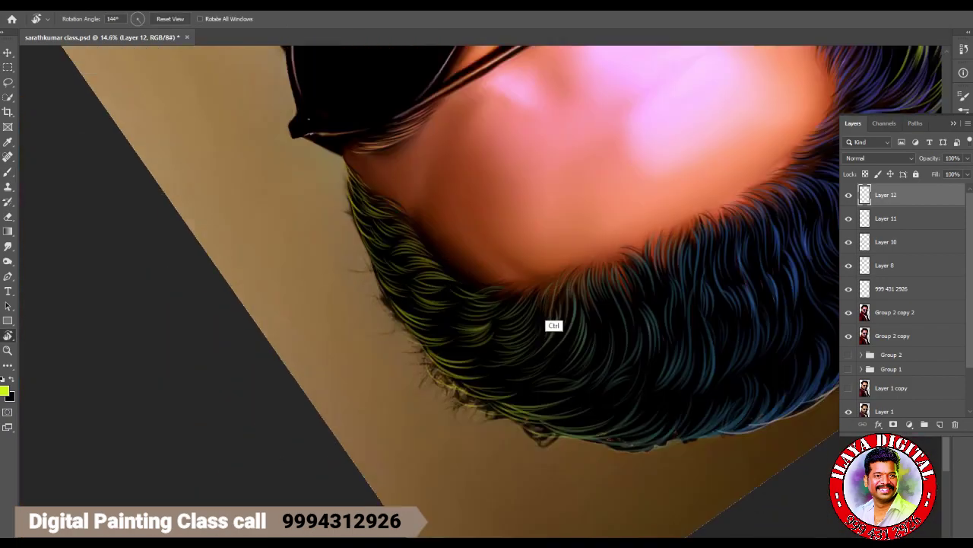
pyautogui.scroll(4, 487, 289)
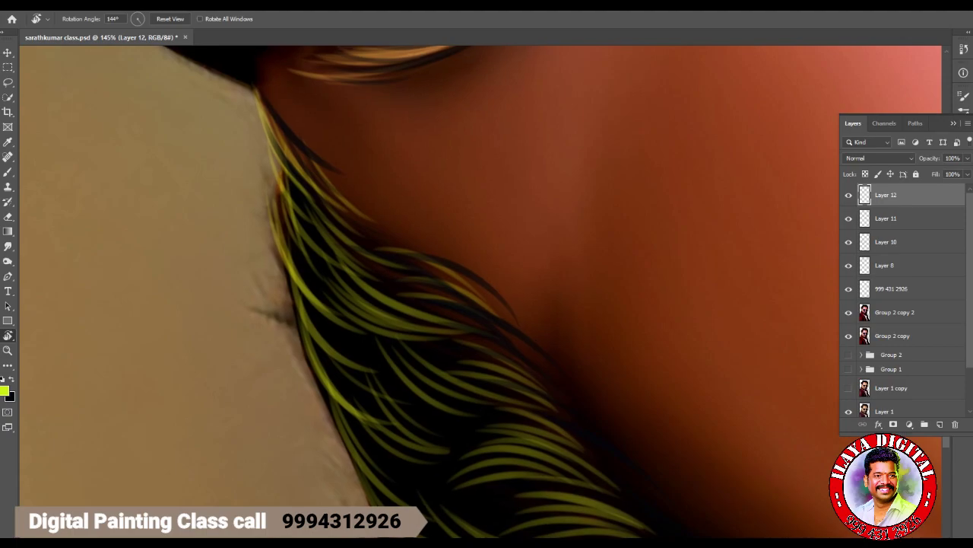
pyautogui.press('b')
pyautogui.click(800, 299)
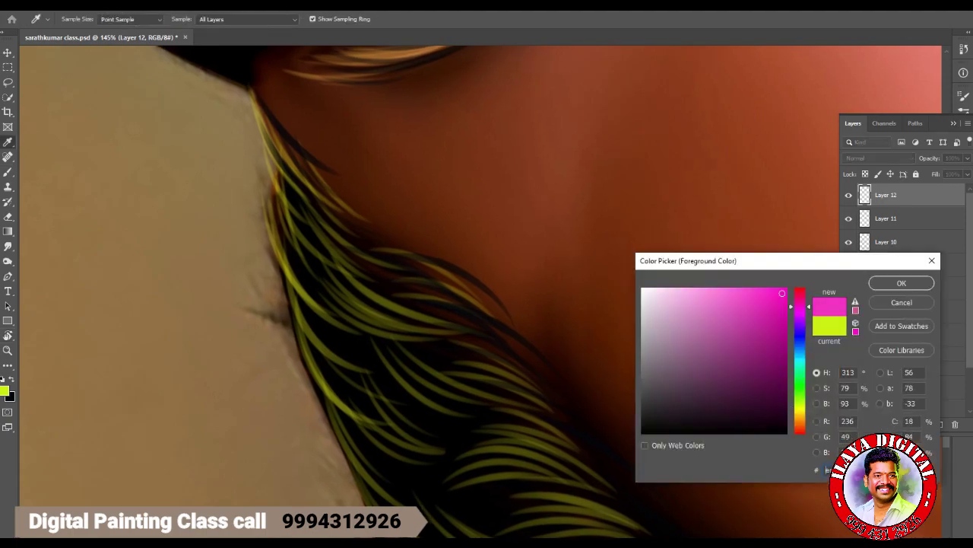
pyautogui.click(901, 283)
pyautogui.press('b')
pyautogui.moveTo(311, 202); pyautogui.dragTo(399, 271)
pyautogui.hotkey('ctrl', 'z')
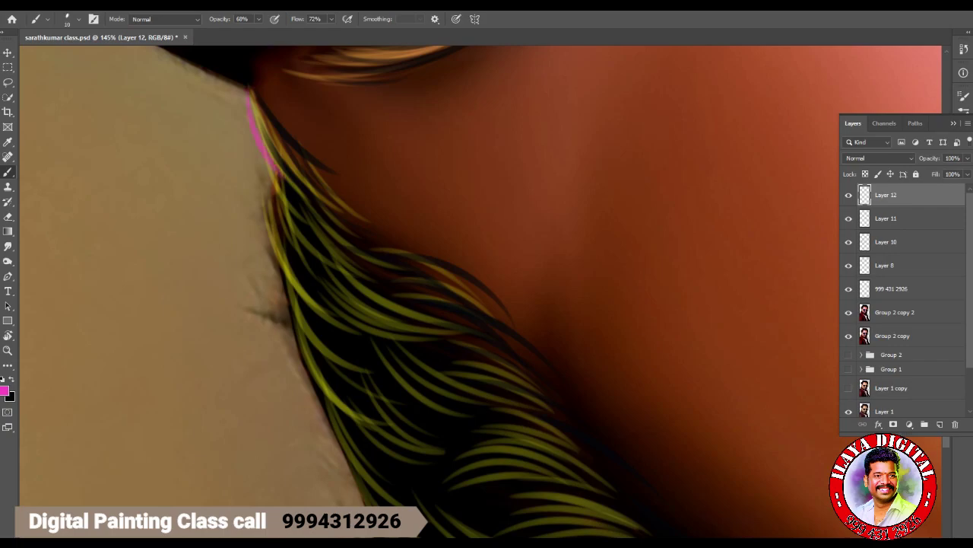
# Paint magenta strands over the yellow-green temple hairs, from the sunglasses hinge up along the outer hair edge.
pyautogui.moveTo(272, 186); pyautogui.dragTo(331, 302)
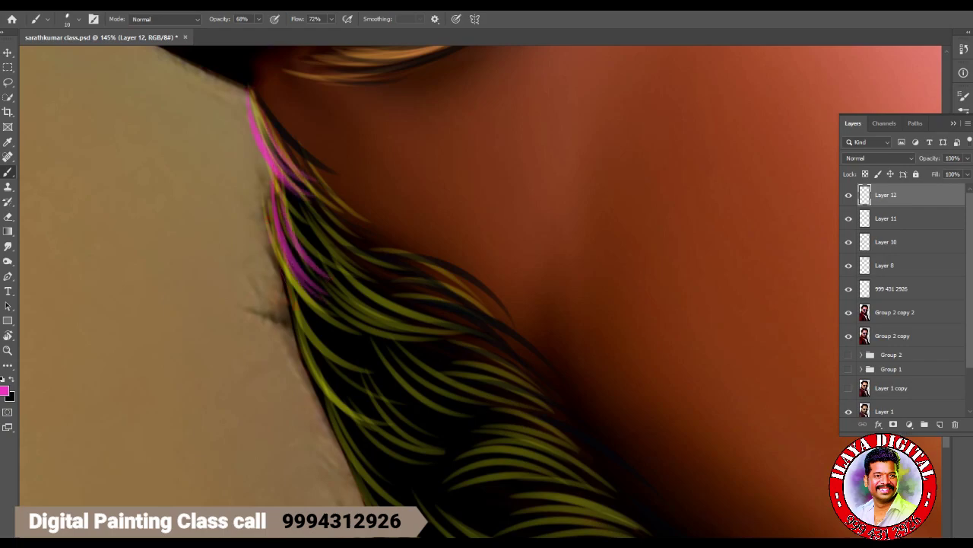
pyautogui.moveTo(272, 245); pyautogui.dragTo(376, 385)
pyautogui.moveTo(304, 330); pyautogui.dragTo(380, 411)
pyautogui.moveTo(457, 342); pyautogui.dragTo(518, 183)
pyautogui.moveTo(379, 255); pyautogui.dragTo(454, 301)
pyautogui.moveTo(390, 275); pyautogui.dragTo(491, 373)
pyautogui.moveTo(418, 336); pyautogui.dragTo(531, 403)
pyautogui.moveTo(427, 359); pyautogui.dragTo(538, 420)
pyautogui.moveTo(485, 338); pyautogui.dragTo(571, 383)
pyautogui.moveTo(490, 354); pyautogui.dragTo(554, 406)
pyautogui.moveTo(434, 251); pyautogui.dragTo(517, 288)
pyautogui.moveTo(377, 138)
pyautogui.mouseDown()
pyautogui.moveTo(465, 178)
pyautogui.moveTo(469, 163)
pyautogui.mouseUp()
pyautogui.moveTo(380, 76); pyautogui.dragTo(459, 119)
# Continue the magenta strands along the outer edge of the side hair, above the dark stray hair clump.
pyautogui.moveTo(456, 320); pyautogui.dragTo(357, 167)
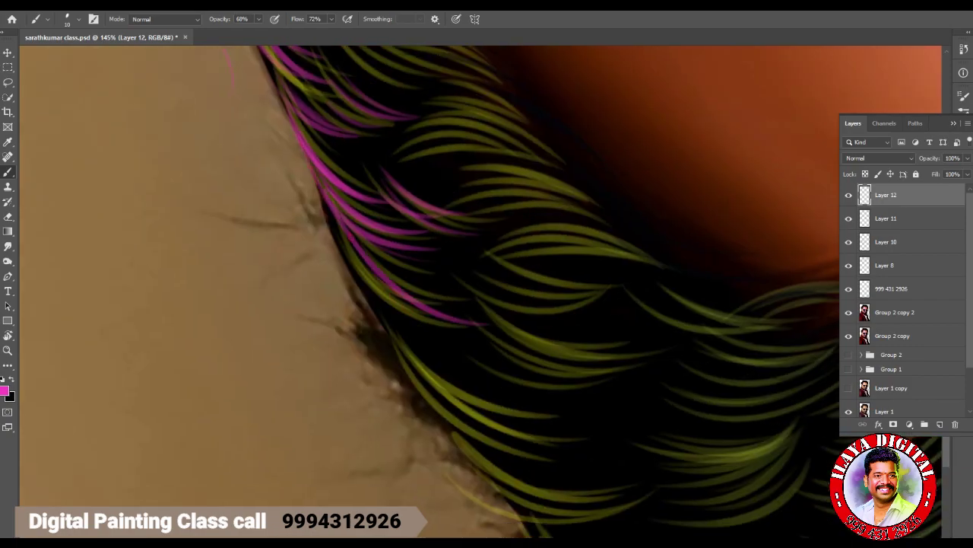
pyautogui.moveTo(456, 365)
pyautogui.mouseDown()
pyautogui.moveTo(373, 259)
pyautogui.moveTo(489, 319)
pyautogui.mouseUp()
pyautogui.moveTo(363, 330); pyautogui.dragTo(502, 347)
pyautogui.moveTo(389, 340); pyautogui.dragTo(553, 397)
pyautogui.moveTo(411, 370); pyautogui.dragTo(578, 405)
pyautogui.moveTo(390, 363); pyautogui.dragTo(560, 431)
pyautogui.moveTo(408, 388); pyautogui.dragTo(600, 450)
pyautogui.moveTo(411, 392); pyautogui.dragTo(650, 476)
pyautogui.moveTo(458, 450); pyautogui.dragTo(626, 498)
pyautogui.moveTo(438, 420); pyautogui.dragTo(598, 476)
pyautogui.moveTo(371, 351); pyautogui.dragTo(524, 449)
# Add magenta strands on the outer hair edge beyond the side hair, toward the crown.
pyautogui.moveTo(486, 342)
pyautogui.mouseDown()
pyautogui.moveTo(273, 183)
pyautogui.moveTo(239, 187)
pyautogui.mouseUp()
pyautogui.moveTo(267, 327); pyautogui.dragTo(448, 346)
pyautogui.moveTo(327, 366); pyautogui.dragTo(530, 362)
pyautogui.moveTo(393, 407); pyautogui.dragTo(608, 384)
pyautogui.moveTo(415, 423); pyautogui.dragTo(547, 415)
# Rotate the canvas and paint size 15 magenta strands along the hair edge where the green hairs turn teal.
pyautogui.press('r')
pyautogui.moveTo(680, 441)
pyautogui.mouseDown()
pyautogui.moveTo(617, 404)
pyautogui.moveTo(618, 392)
pyautogui.mouseUp()
pyautogui.press('b')
pyautogui.moveTo(163, 274)
pyautogui.mouseDown()
pyautogui.moveTo(286, 319)
pyautogui.moveTo(293, 313)
pyautogui.mouseUp()
pyautogui.moveTo(189, 263); pyautogui.dragTo(295, 308)
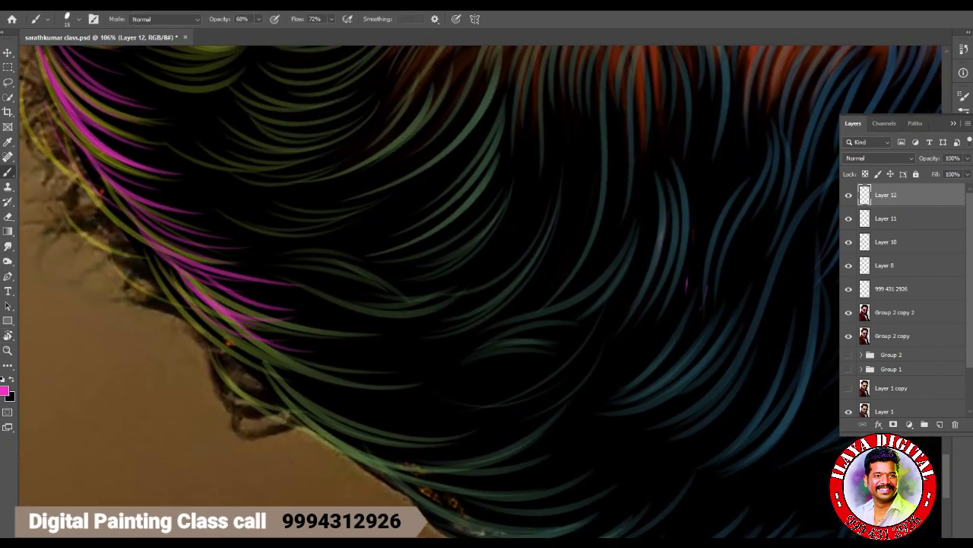
pyautogui.moveTo(225, 339); pyautogui.dragTo(348, 380)
pyautogui.moveTo(276, 381); pyautogui.dragTo(475, 438)
pyautogui.moveTo(291, 397); pyautogui.dragTo(429, 415)
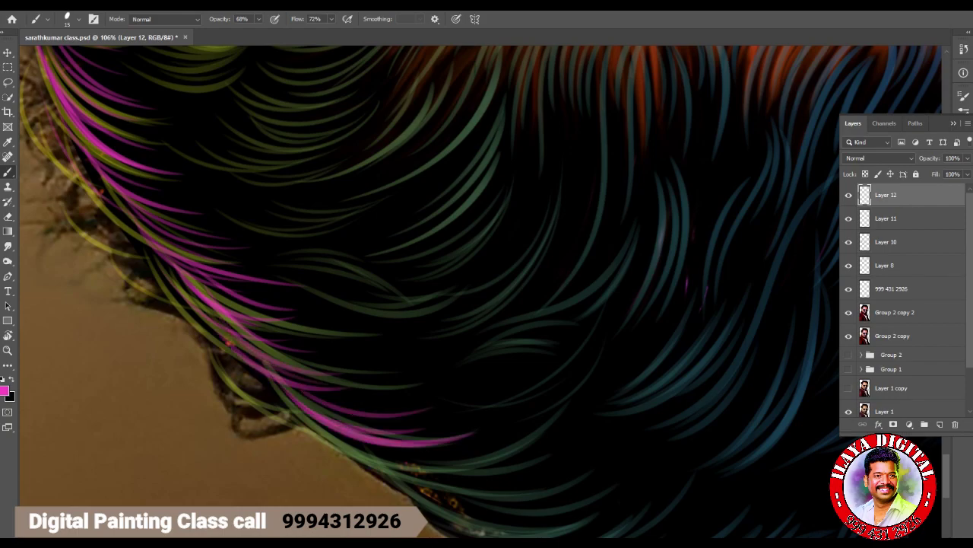
pyautogui.moveTo(273, 373); pyautogui.dragTo(473, 461)
pyautogui.moveTo(371, 467); pyautogui.dragTo(479, 495)
# Paint magenta strands over the teal and blue hairs along the crown's outer edge and straighten the canvas.
pyautogui.moveTo(487, 380); pyautogui.dragTo(399, 209)
pyautogui.moveTo(329, 327)
pyautogui.mouseDown()
pyautogui.moveTo(416, 359)
pyautogui.moveTo(499, 370)
pyautogui.mouseUp()
pyautogui.moveTo(366, 357); pyautogui.dragTo(550, 383)
pyautogui.moveTo(465, 368); pyautogui.dragTo(599, 388)
pyautogui.moveTo(511, 390); pyautogui.dragTo(652, 403)
pyautogui.moveTo(550, 329); pyautogui.dragTo(681, 391)
pyautogui.moveTo(622, 339); pyautogui.dragTo(743, 403)
pyautogui.moveTo(670, 397); pyautogui.dragTo(727, 446)
pyautogui.moveTo(750, 410); pyautogui.dragTo(807, 423)
pyautogui.press('r')
pyautogui.moveTo(487, 342); pyautogui.dragTo(487, 190)
pyautogui.moveTo(578, 378)
pyautogui.mouseDown()
pyautogui.moveTo(537, 378)
pyautogui.moveTo(563, 378)
pyautogui.mouseUp()
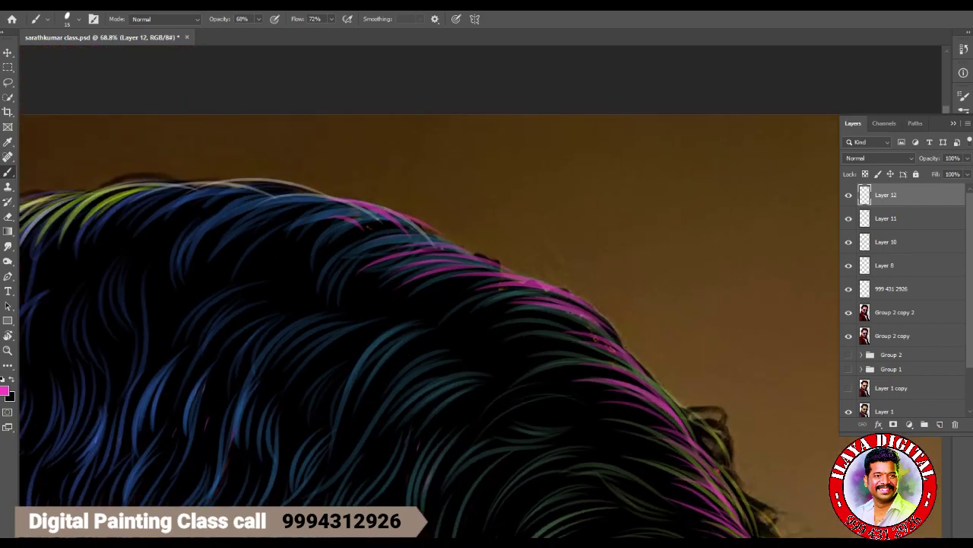
# Try long magenta strokes across the crown hair and past its outer edge, and undo them.
pyautogui.moveTo(415, 300); pyautogui.dragTo(532, 352)
pyautogui.moveTo(689, 439); pyautogui.dragTo(734, 441)
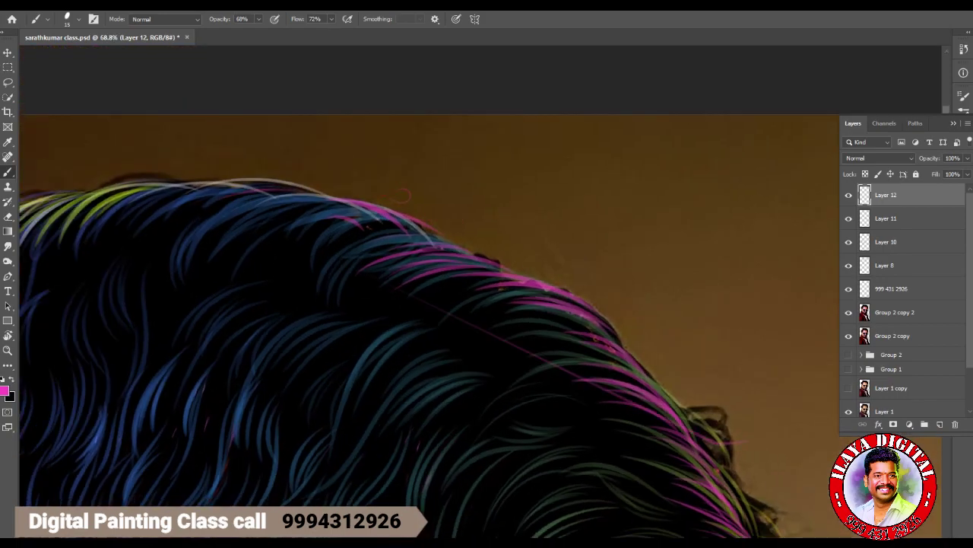
pyautogui.hotkey('ctrl', 'z')
pyautogui.hotkey('ctrl', 'z')
# Paint magenta strands into the eyebrow next to the magenta-edged temple hair.
pyautogui.scroll(-4, 449, 292)
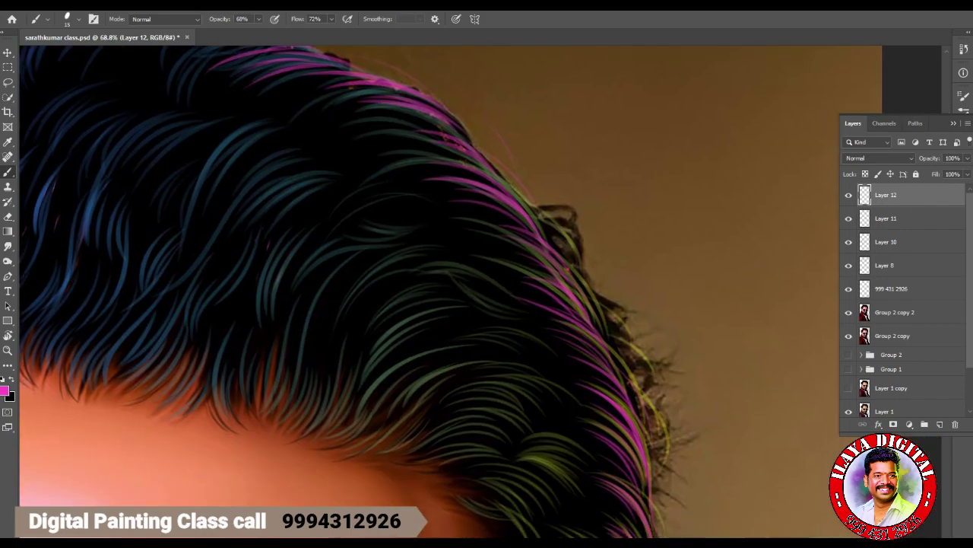
pyautogui.scroll(-6, 449, 292)
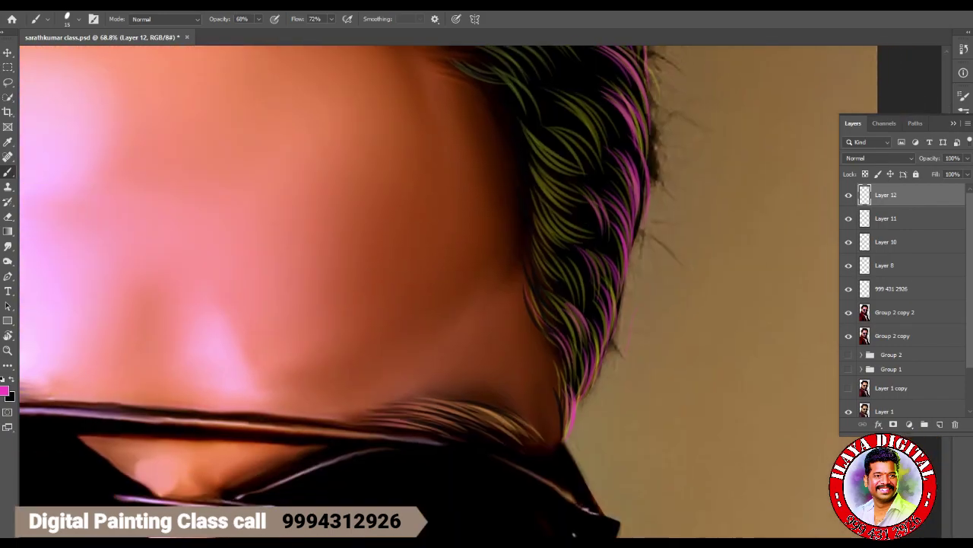
pyautogui.scroll(2, 578, 407)
pyautogui.moveTo(289, 339); pyautogui.dragTo(456, 327)
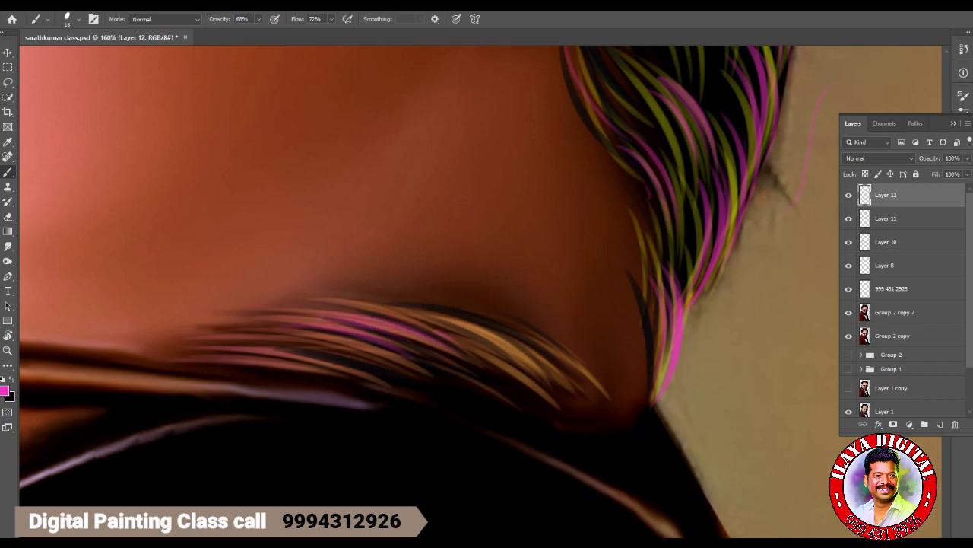
pyautogui.moveTo(357, 324); pyautogui.dragTo(578, 365)
pyautogui.moveTo(494, 312); pyautogui.dragTo(601, 387)
pyautogui.scroll(-5, 635, 351)
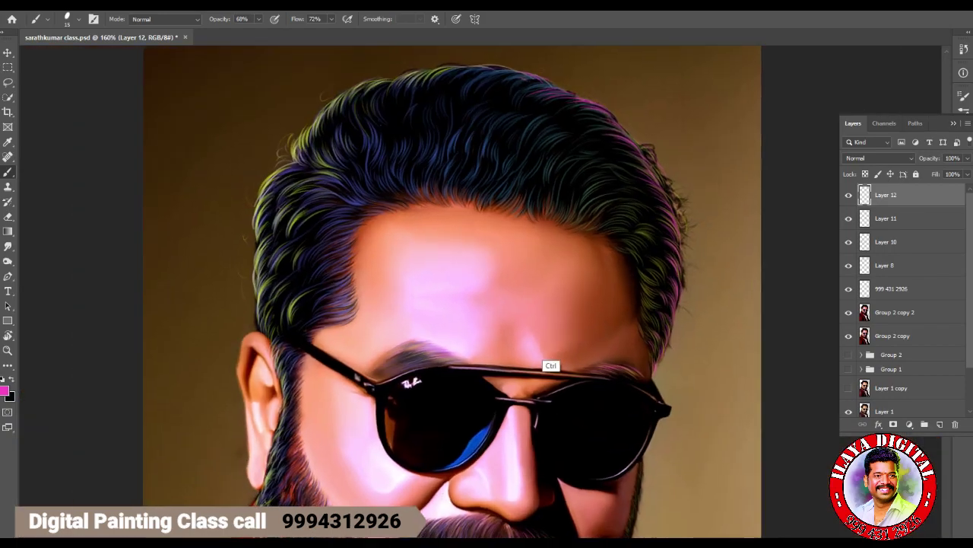
# Paint magenta strands along the outer edge of the sideburn just below the sunglasses, on the side against the tan background.
pyautogui.scroll(-4, 634, 351)
pyautogui.scroll(10, 634, 352)
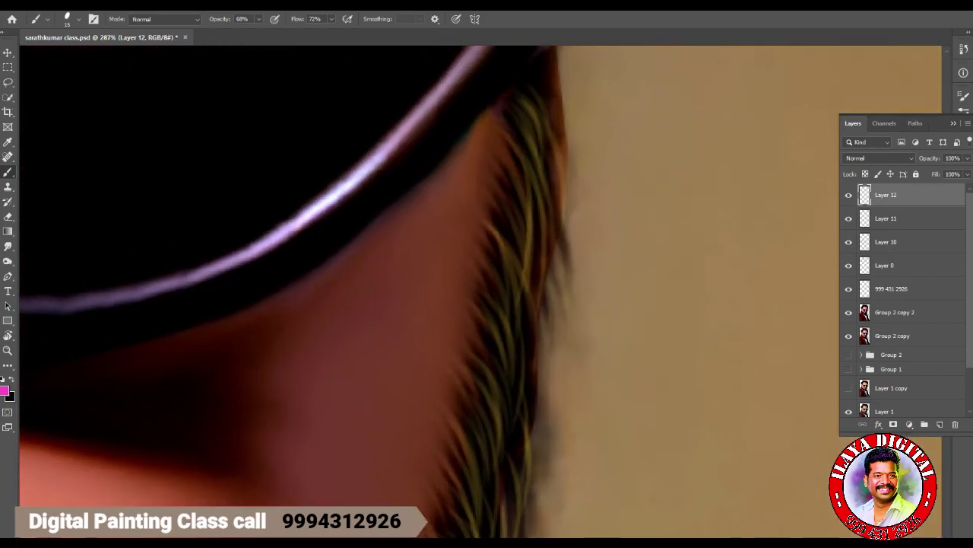
pyautogui.moveTo(559, 104)
pyautogui.mouseDown()
pyautogui.moveTo(563, 193)
pyautogui.moveTo(534, 426)
pyautogui.mouseUp()
pyautogui.moveTo(525, 243)
pyautogui.mouseDown()
pyautogui.moveTo(542, 152)
pyautogui.moveTo(528, 274)
pyautogui.mouseUp()
pyautogui.scroll(-5, 486, 289)
pyautogui.moveTo(537, 133); pyautogui.dragTo(521, 255)
pyautogui.moveTo(519, 213); pyautogui.dragTo(495, 306)
# Continue the thin magenta strands down the middle stretch of the same sideburn beside the shaded cheek.
pyautogui.scroll(-4, 495, 305)
pyautogui.moveTo(471, 130); pyautogui.dragTo(463, 373)
pyautogui.moveTo(478, 276); pyautogui.dragTo(493, 152)
pyautogui.hscroll(-3, 316, 292)
pyautogui.moveTo(511, 184); pyautogui.dragTo(491, 324)
pyautogui.moveTo(525, 130); pyautogui.dragTo(512, 260)
pyautogui.moveTo(498, 279)
pyautogui.mouseDown()
pyautogui.moveTo(493, 367)
pyautogui.moveTo(486, 307)
pyautogui.mouseUp()
pyautogui.moveTo(456, 467); pyautogui.dragTo(467, 389)
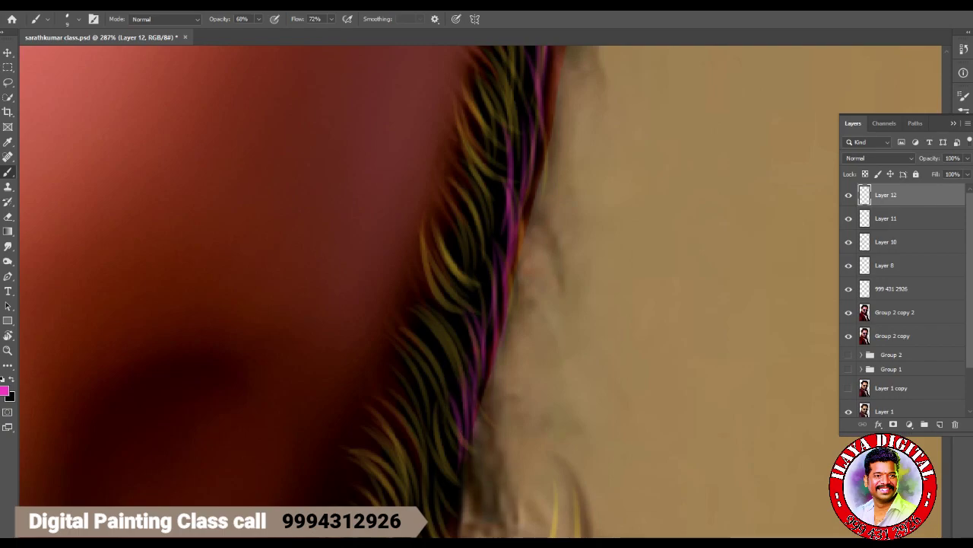
# Paint short magenta hairs along the lowest part of the sideburn, down to where it meets the curled moustache tip.
pyautogui.scroll(-4, 471, 342)
pyautogui.moveTo(467, 295); pyautogui.dragTo(487, 188)
pyautogui.moveTo(493, 245); pyautogui.dragTo(514, 154)
pyautogui.moveTo(462, 364); pyautogui.dragTo(479, 272)
pyautogui.moveTo(449, 389); pyautogui.dragTo(459, 339)
pyautogui.moveTo(434, 410); pyautogui.dragTo(442, 349)
pyautogui.moveTo(423, 396); pyautogui.dragTo(464, 307)
pyautogui.moveTo(398, 380); pyautogui.dragTo(411, 367)
pyautogui.moveTo(400, 431); pyautogui.dragTo(422, 364)
pyautogui.moveTo(409, 419); pyautogui.dragTo(434, 362)
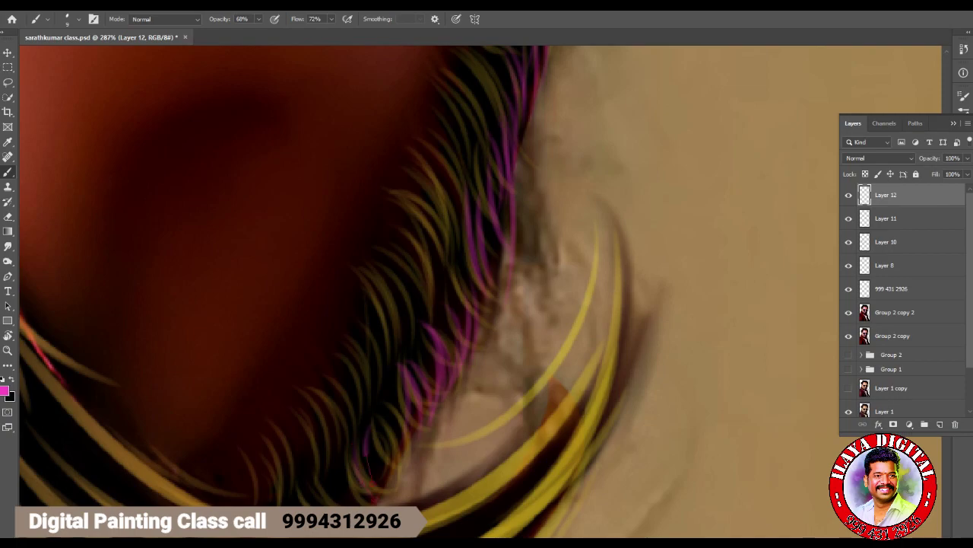
pyautogui.moveTo(363, 502); pyautogui.dragTo(380, 428)
pyautogui.moveTo(338, 505); pyautogui.dragTo(350, 478)
# Rotate the canvas and paint long size 15 magenta strands over the upper hairs of the curled moustache tip.
pyautogui.scroll(-5, 649, 395)
pyautogui.scroll(4, 650, 396)
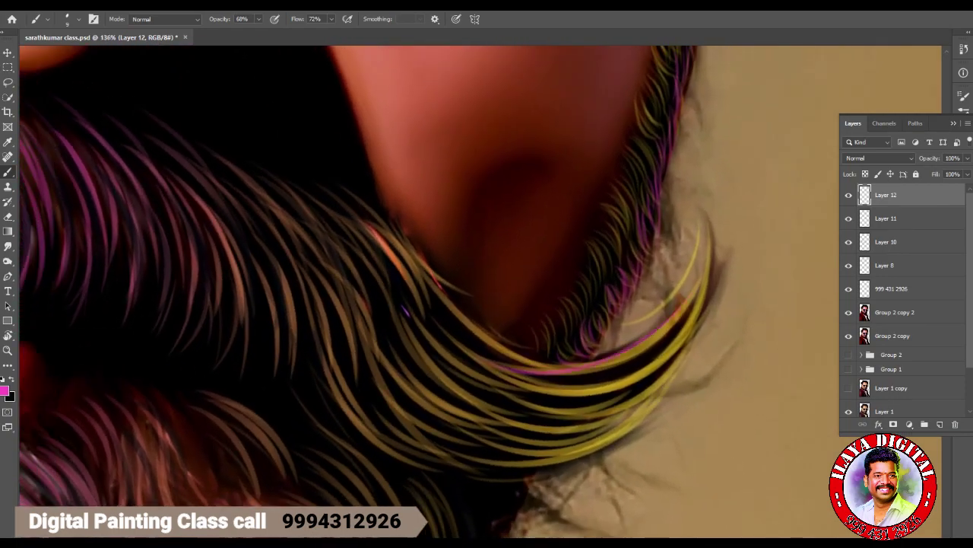
pyautogui.press('r')
pyautogui.moveTo(578, 190); pyautogui.dragTo(639, 319)
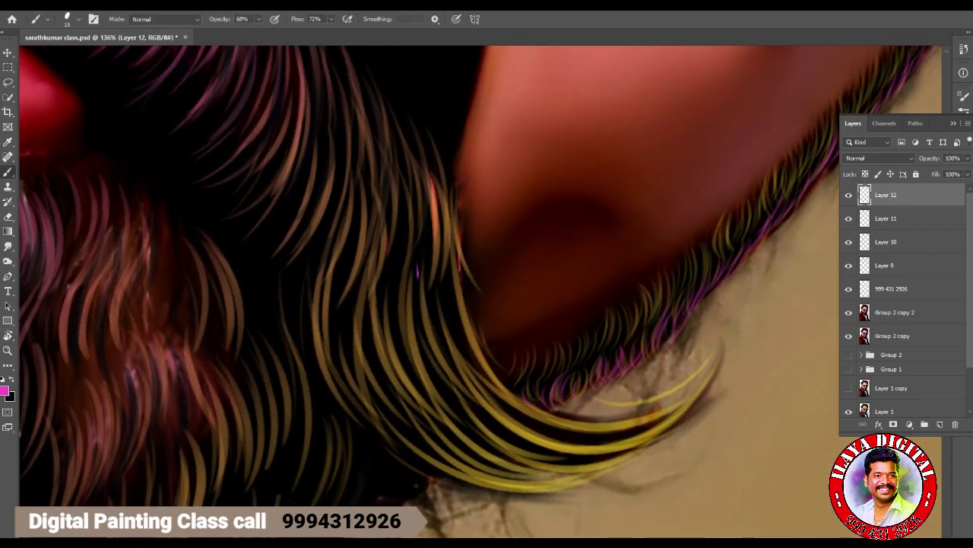
pyautogui.moveTo(487, 380); pyautogui.dragTo(662, 414)
pyautogui.moveTo(464, 396); pyautogui.dragTo(616, 441)
pyautogui.moveTo(472, 415); pyautogui.dragTo(677, 437)
pyautogui.moveTo(434, 426); pyautogui.dragTo(639, 464)
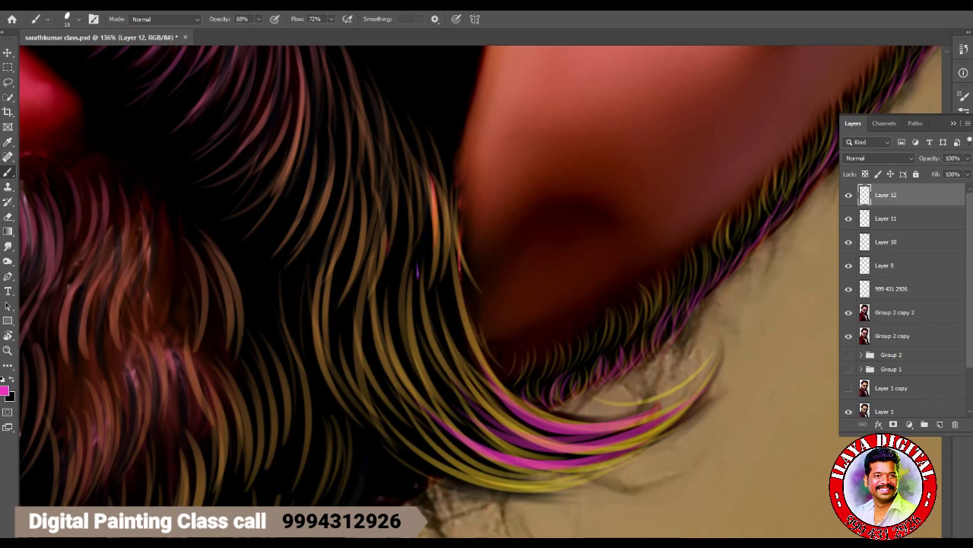
# Paint magenta strands along the lower edge and inner bend of the moustache curl, and rotate the canvas back.
pyautogui.moveTo(426, 456); pyautogui.dragTo(669, 430)
pyautogui.moveTo(411, 479); pyautogui.dragTo(677, 438)
pyautogui.moveTo(339, 331)
pyautogui.mouseDown()
pyautogui.moveTo(395, 411)
pyautogui.moveTo(399, 441)
pyautogui.mouseUp()
pyautogui.moveTo(357, 312); pyautogui.dragTo(407, 434)
pyautogui.moveTo(407, 292); pyautogui.dragTo(547, 426)
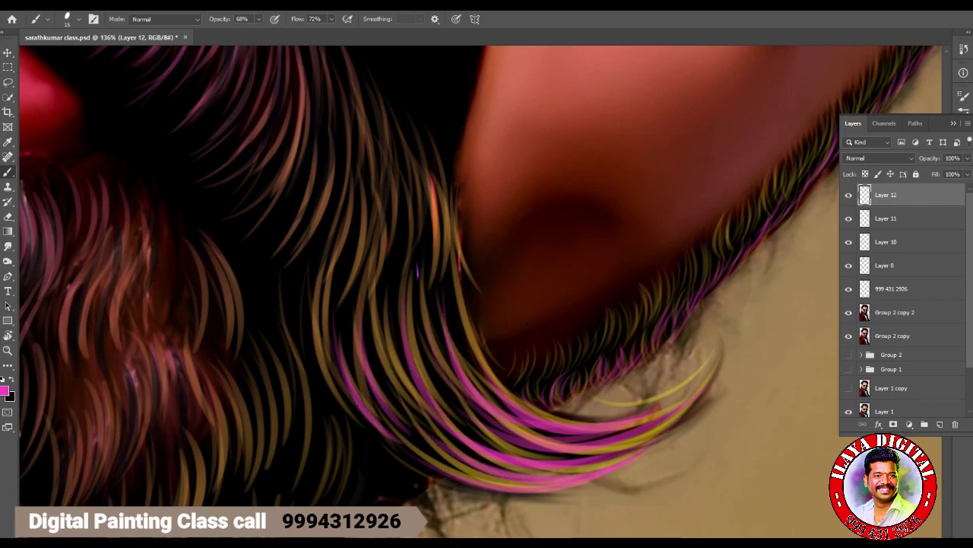
pyautogui.press('r')
pyautogui.moveTo(608, 380); pyautogui.dragTo(578, 190)
pyautogui.press('b')
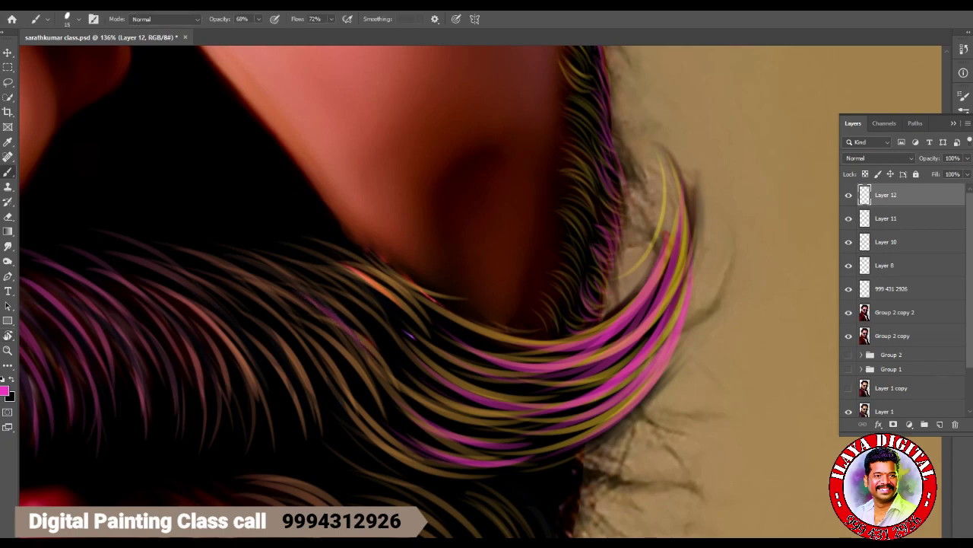
# Paint magenta strands through the moustache behind the curl and along the beard edge below it.
pyautogui.press('r')
pyautogui.press('Escape')
pyautogui.moveTo(532, 308); pyautogui.dragTo(479, 366)
pyautogui.moveTo(609, 304); pyautogui.dragTo(493, 414)
pyautogui.moveTo(562, 269); pyautogui.dragTo(659, 320)
pyautogui.moveTo(517, 276); pyautogui.dragTo(426, 431)
pyautogui.moveTo(403, 322); pyautogui.dragTo(364, 397)
pyautogui.moveTo(381, 311); pyautogui.dragTo(315, 420)
# Paint magenta strands along the outer edge of the lower beard, down to the dark jacket.
pyautogui.scroll(-4, 425, 289)
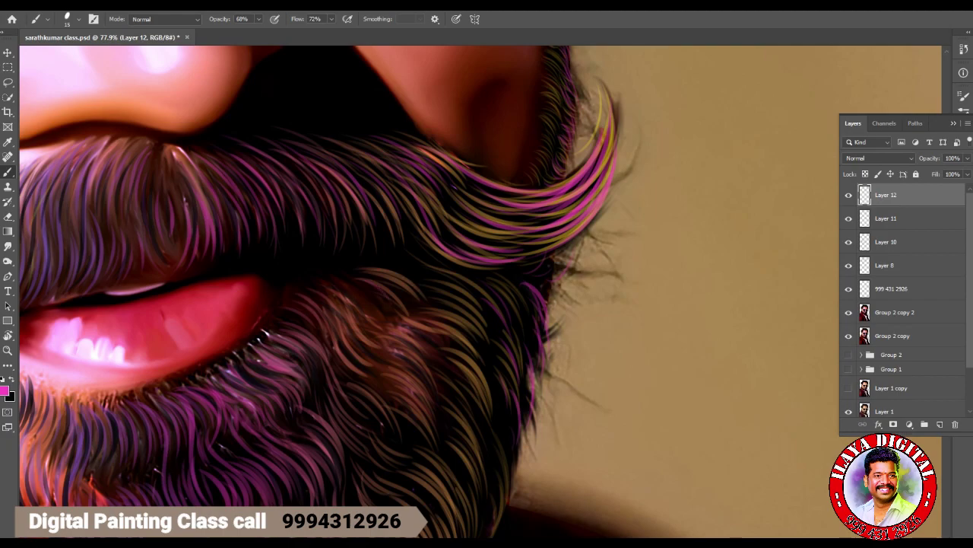
pyautogui.scroll(-3, 479, 289)
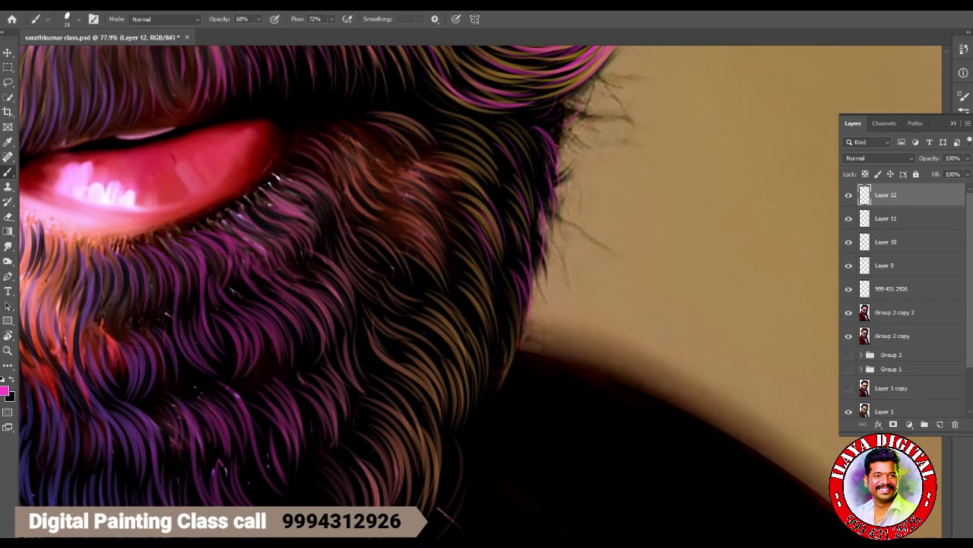
pyautogui.scroll(-3, 479, 342)
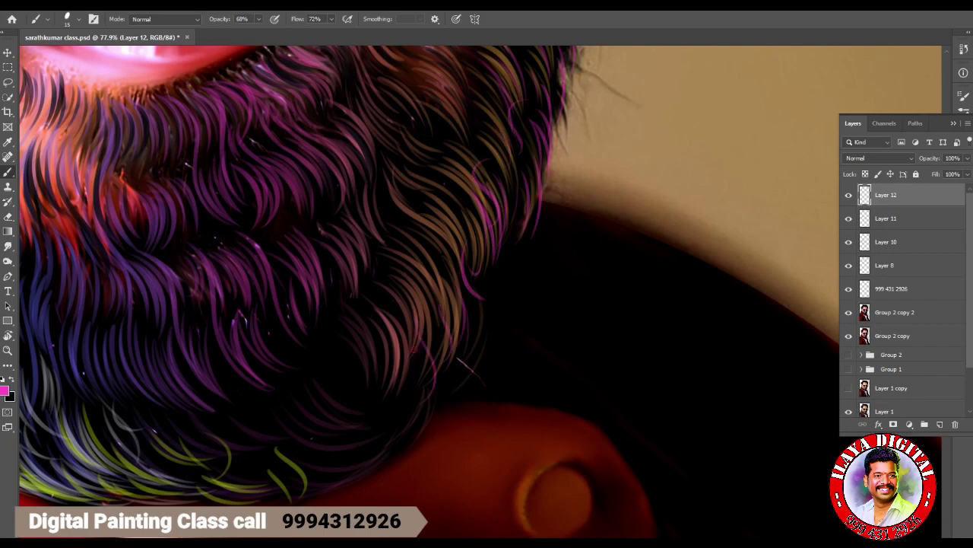
pyautogui.scroll(-5, 487, 267)
# Show Layer 6 to put a dark background behind the whole portrait.
pyautogui.scroll(10, 462, 269)
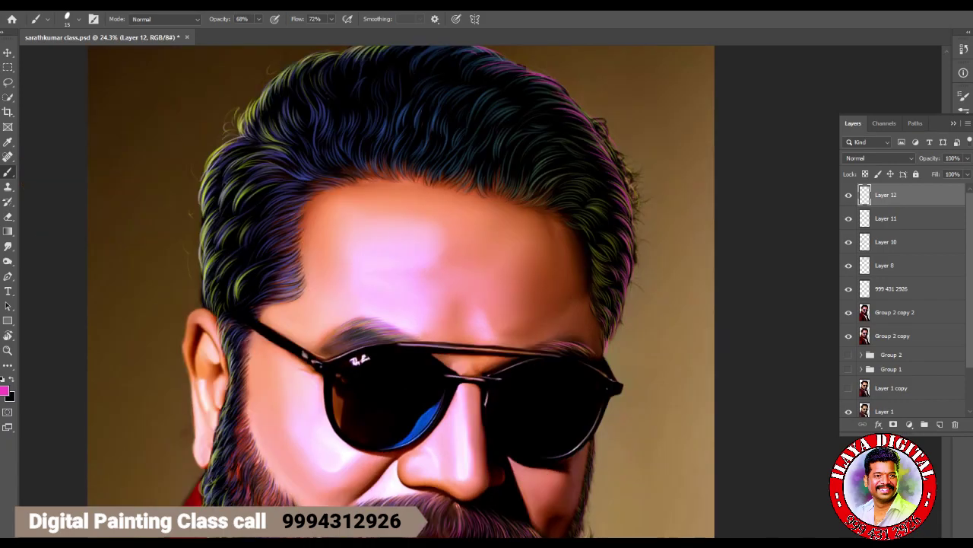
pyautogui.hotkey('ctrl', '-')
pyautogui.scroll(-1, 905, 304)
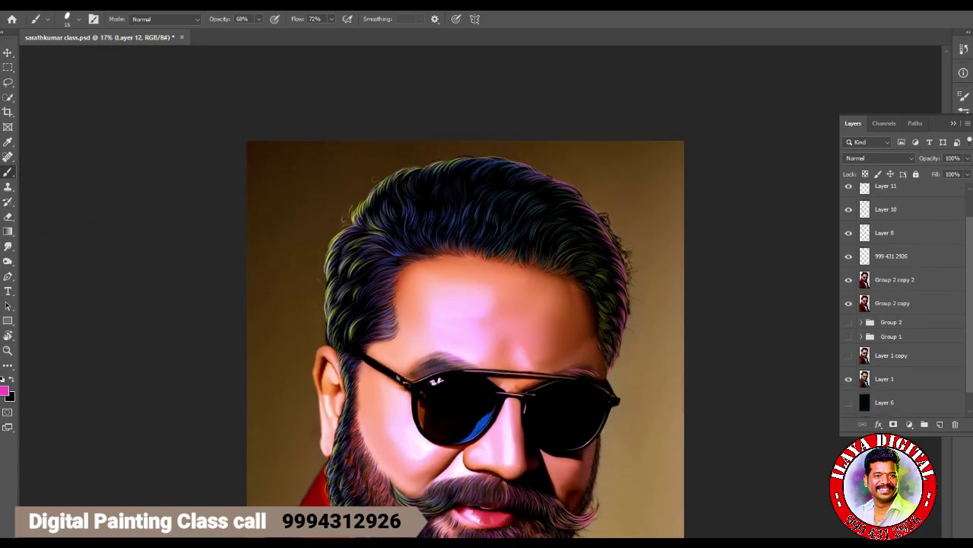
pyautogui.click(849, 402)
pyautogui.scroll(2, 465, 339)
pyautogui.scroll(-2, 465, 339)
pyautogui.scroll(4, 479, 289)
pyautogui.scroll(1, 699, 358)
pyautogui.scroll(-3, 699, 357)
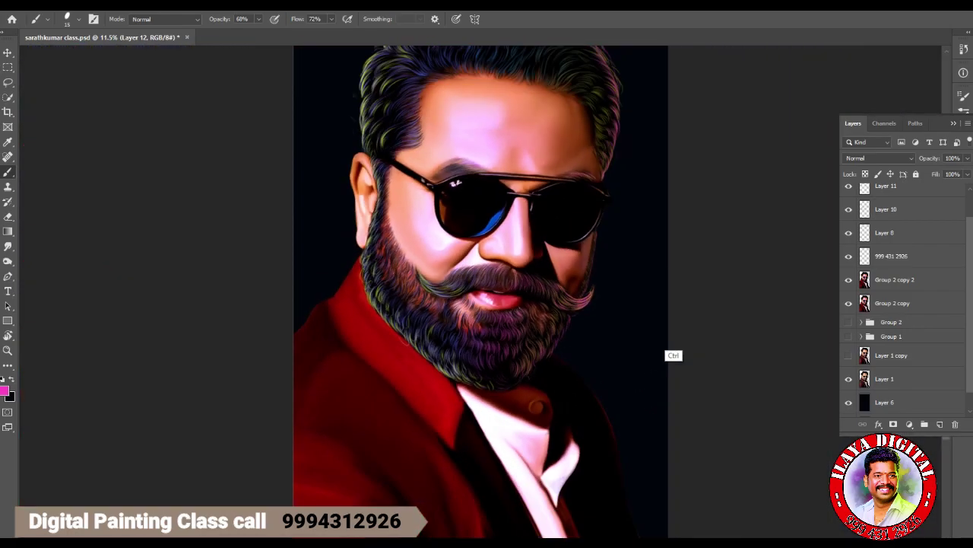
pyautogui.scroll(2, 699, 357)
# On Group 2 copy 2, smudge the speckled skin under the corner of the lower lip with a size 35 round brush at 80% strength.
pyautogui.keyDown('ctrl'); pyautogui.click(532, 350); pyautogui.keyUp('ctrl')
pyautogui.scroll(3, 560, 370)
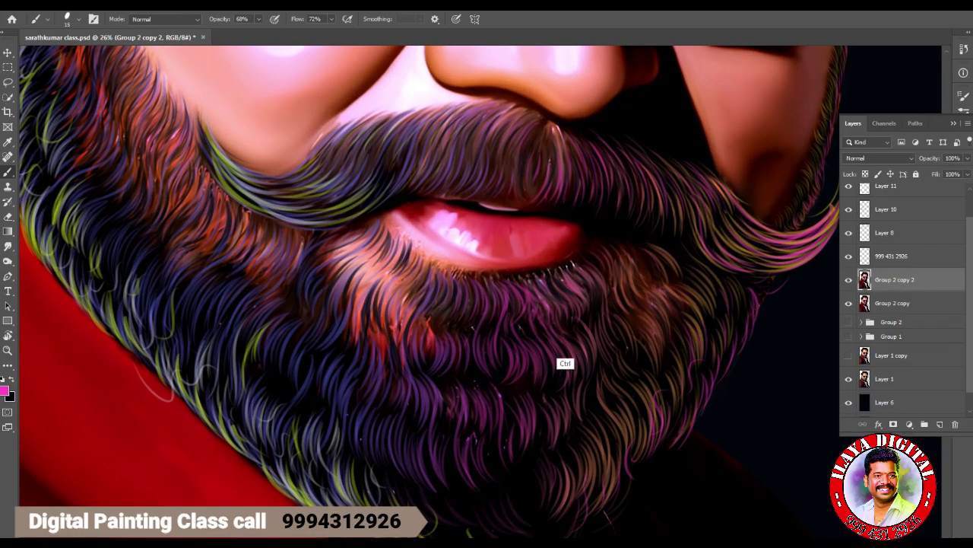
pyautogui.scroll(4, 481, 315)
pyautogui.press('r')
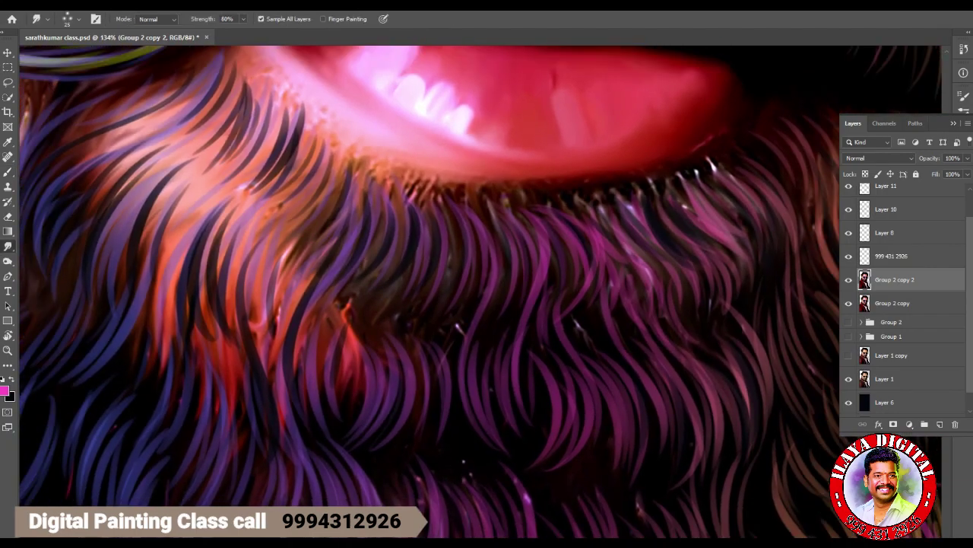
pyautogui.rightClick(475, 281)
pyautogui.click(559, 498)
pyautogui.press('Return')
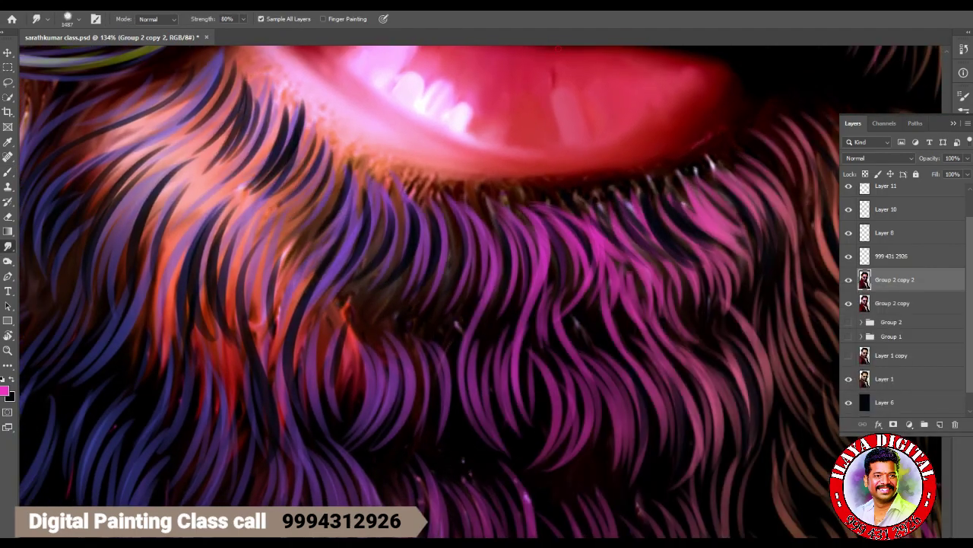
pyautogui.moveTo(593, 251); pyautogui.dragTo(646, 365)
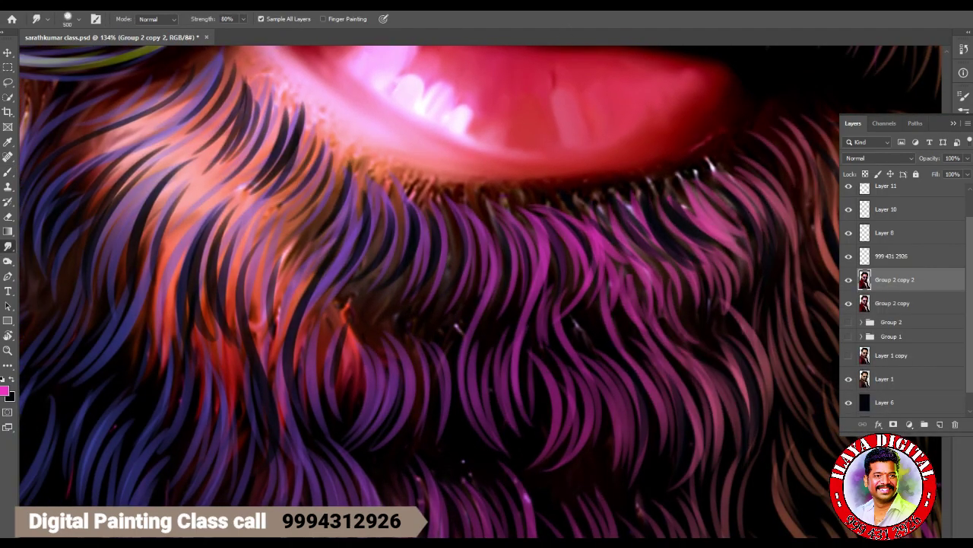
pyautogui.scroll(3, 457, 190)
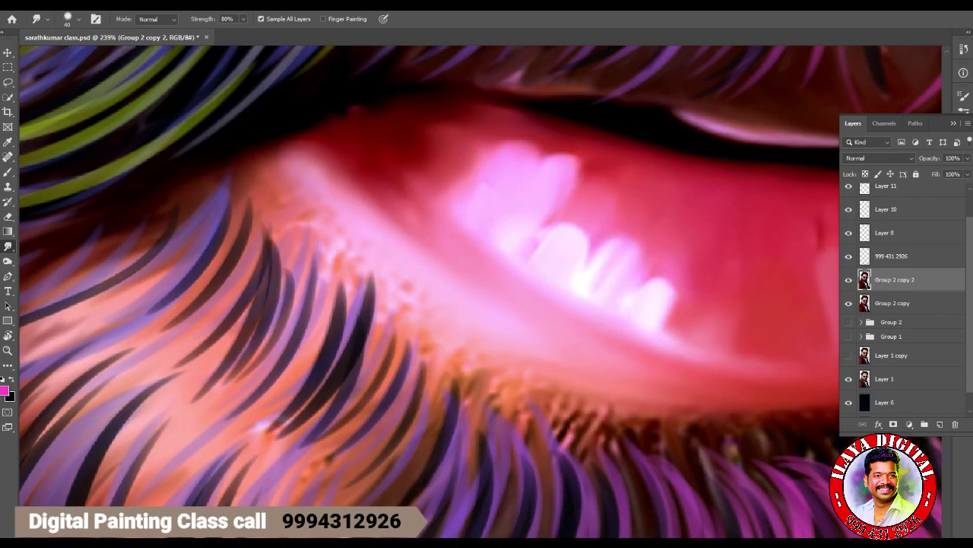
pyautogui.press('[')
pyautogui.moveTo(342, 235); pyautogui.dragTo(297, 187)
pyautogui.moveTo(327, 220); pyautogui.dragTo(267, 178)
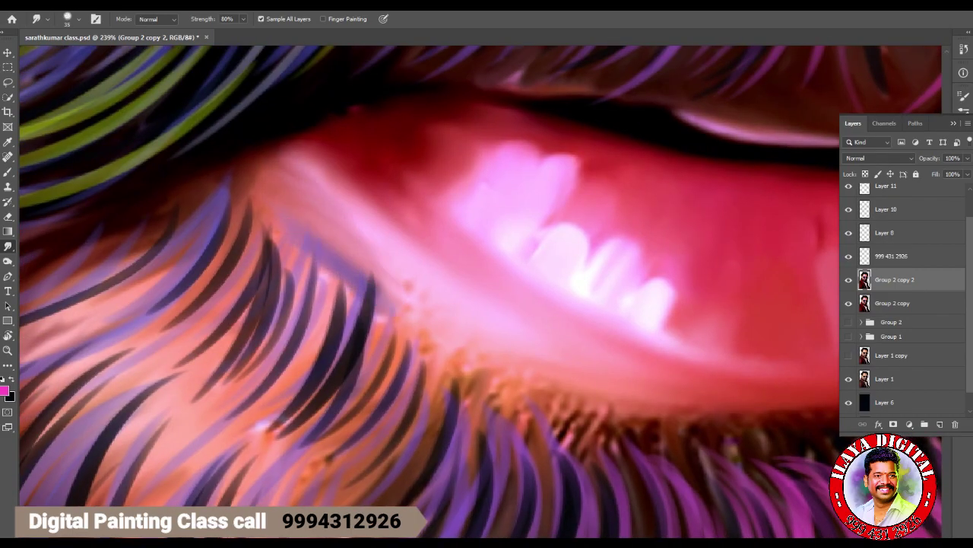
pyautogui.scroll(-10, 497, 441)
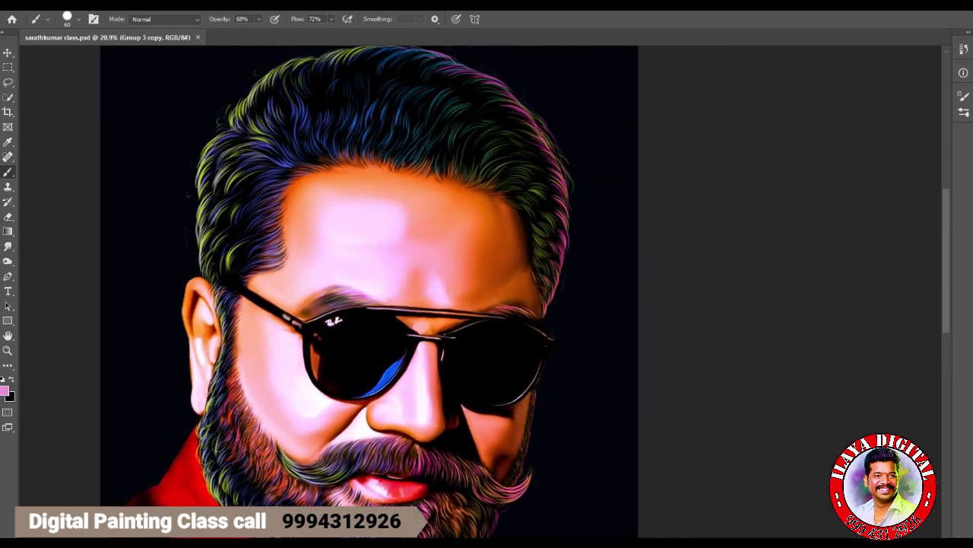
# Compare the portrait with the Group 3 copy layer hidden and shown.
pyautogui.press('F7')
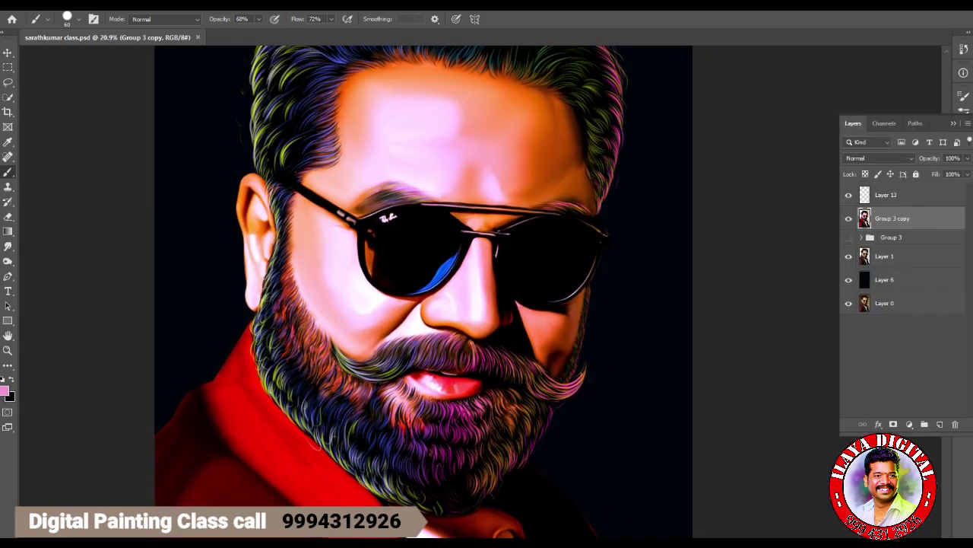
pyautogui.click(849, 218)
pyautogui.click(849, 218)
# Handwrite "Ilaya Digital" diagonally in size 25 pink on the dark background beside the beard and underline it.
pyautogui.scroll(3, 604, 466)
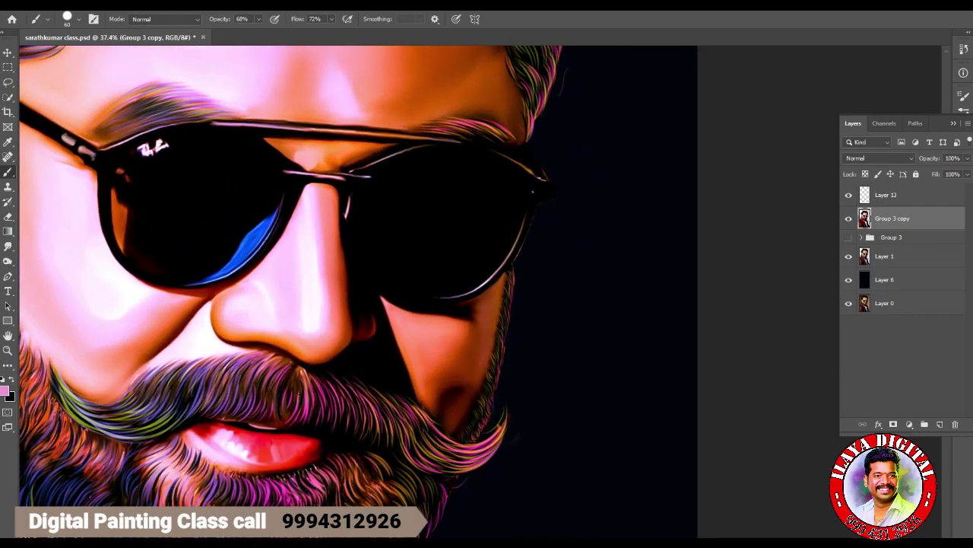
pyautogui.moveTo(536, 391)
pyautogui.mouseDown()
pyautogui.moveTo(527, 476)
pyautogui.moveTo(639, 387)
pyautogui.moveTo(729, 274)
pyautogui.moveTo(749, 228)
pyautogui.mouseUp()
pyautogui.moveTo(493, 522); pyautogui.dragTo(764, 285)
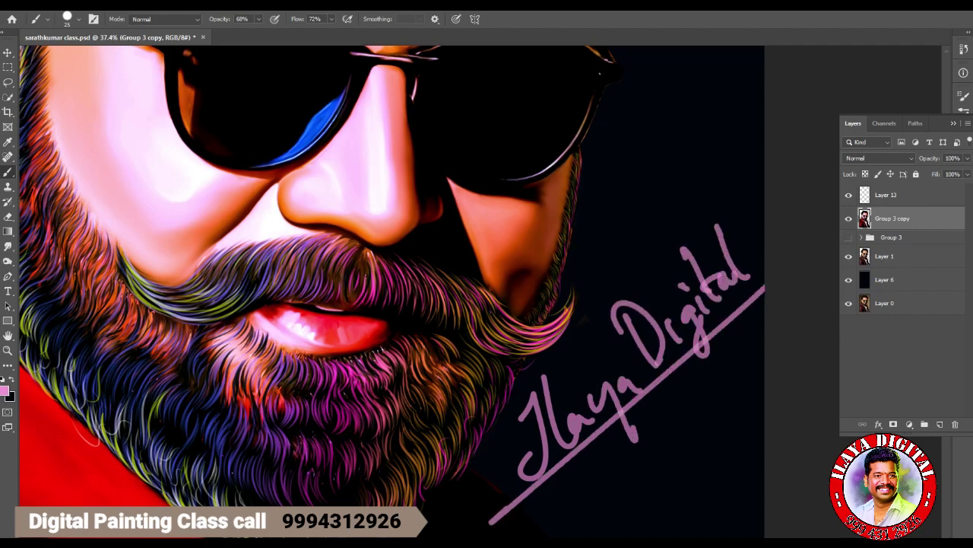
# Handwrite the contact phone number in pink below the underline and finish with dots and a short dash.
pyautogui.moveTo(569, 496); pyautogui.dragTo(582, 525)
pyautogui.moveTo(598, 493); pyautogui.dragTo(603, 528)
pyautogui.moveTo(648, 443); pyautogui.dragTo(641, 485)
pyautogui.moveTo(652, 447); pyautogui.dragTo(656, 470)
pyautogui.moveTo(674, 429); pyautogui.dragTo(679, 456)
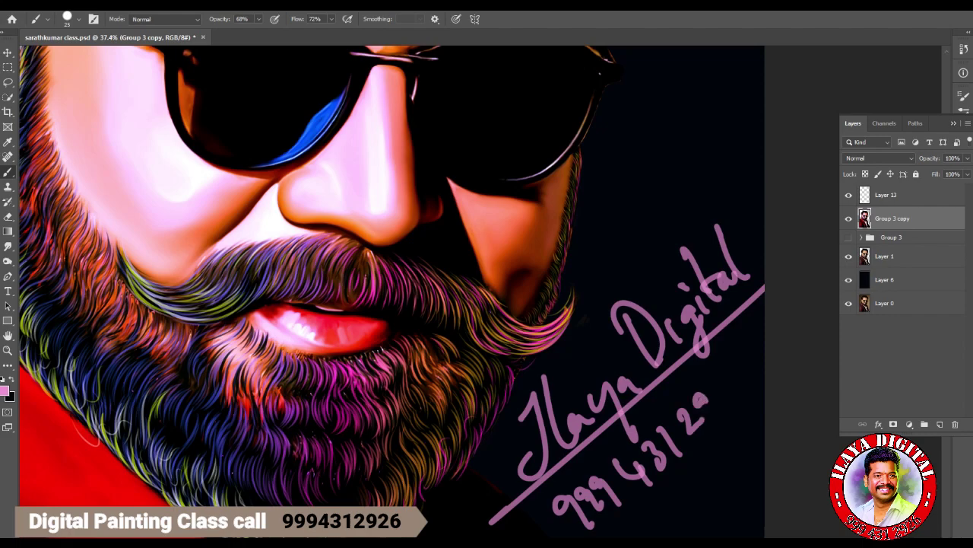
pyautogui.moveTo(722, 379); pyautogui.dragTo(707, 417)
pyautogui.moveTo(726, 372); pyautogui.dragTo(736, 391)
pyautogui.moveTo(750, 356); pyautogui.dragTo(741, 382)
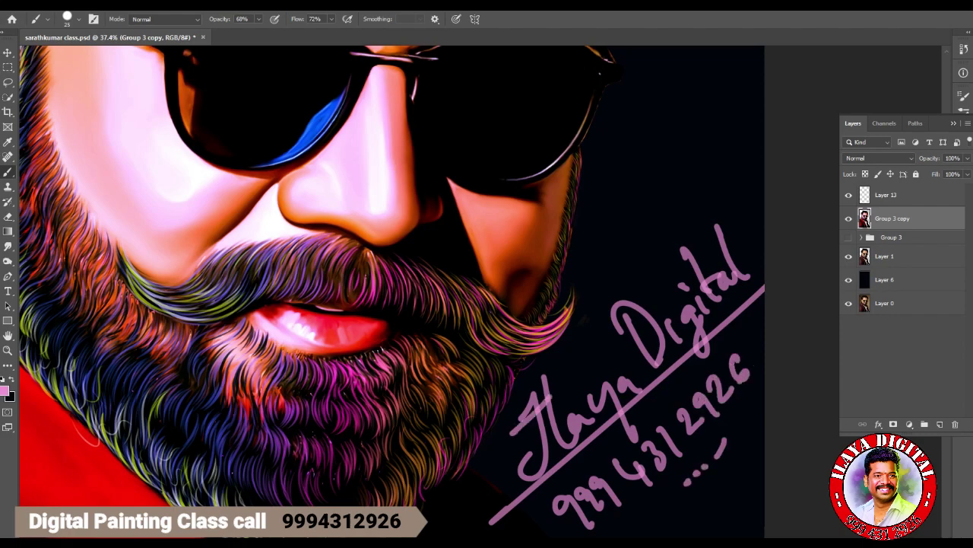